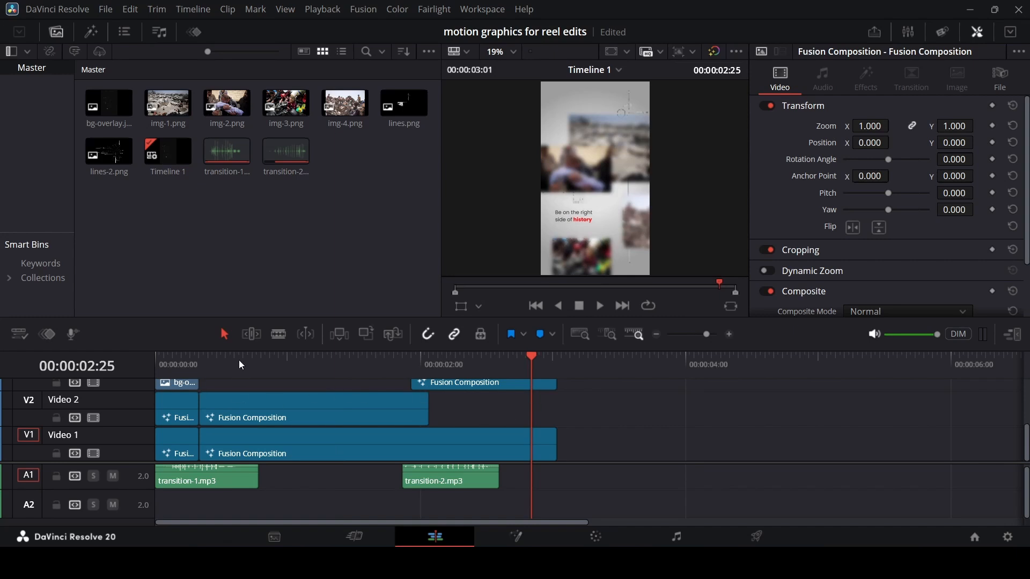
- Disable Video 2 and the video track above it, and mute audio track A1 to isolate Video 1's opening clip
{"action": "left_click", "coordinate": [182, 358]}
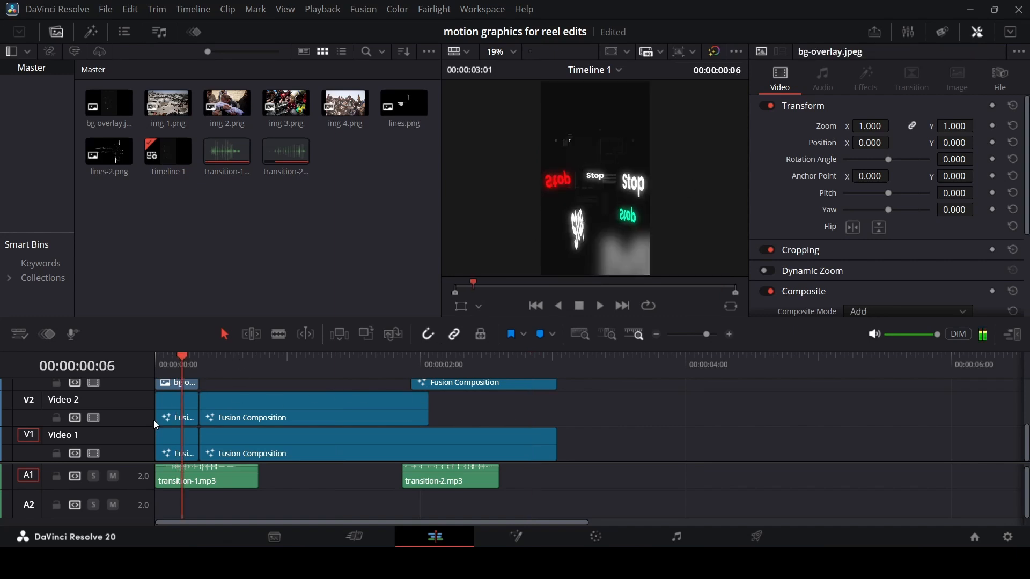
{"action": "left_click", "coordinate": [92, 418]}
{"action": "left_click", "coordinate": [94, 384]}
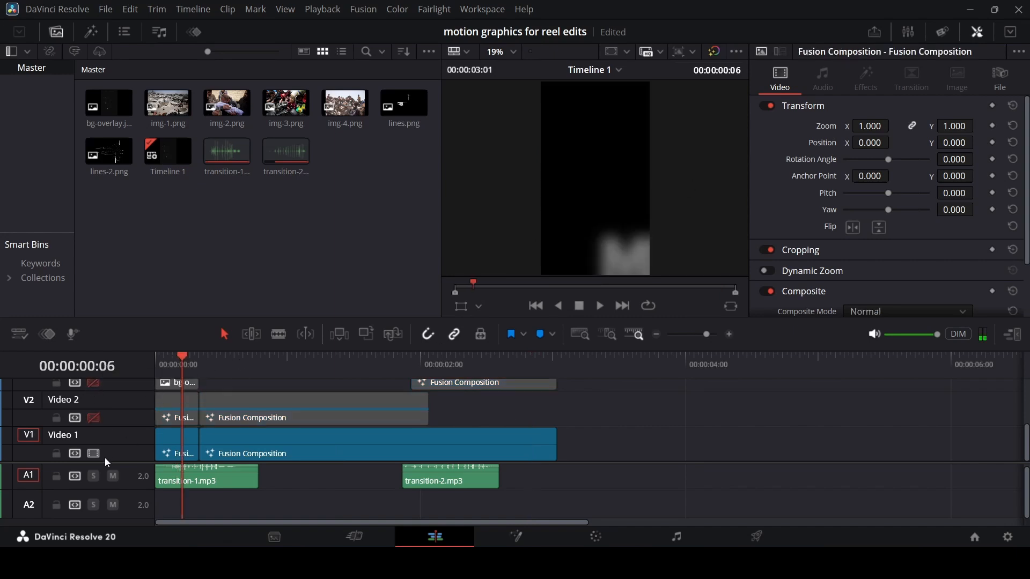
{"action": "left_click", "coordinate": [113, 476]}
{"action": "mouse_move", "coordinate": [170, 362]}
{"action": "left_mouse_down"}
{"action": "mouse_move", "coordinate": [167, 370]}
{"action": "mouse_move", "coordinate": [193, 367]}
{"action": "mouse_move", "coordinate": [166, 371]}
{"action": "left_mouse_up"}
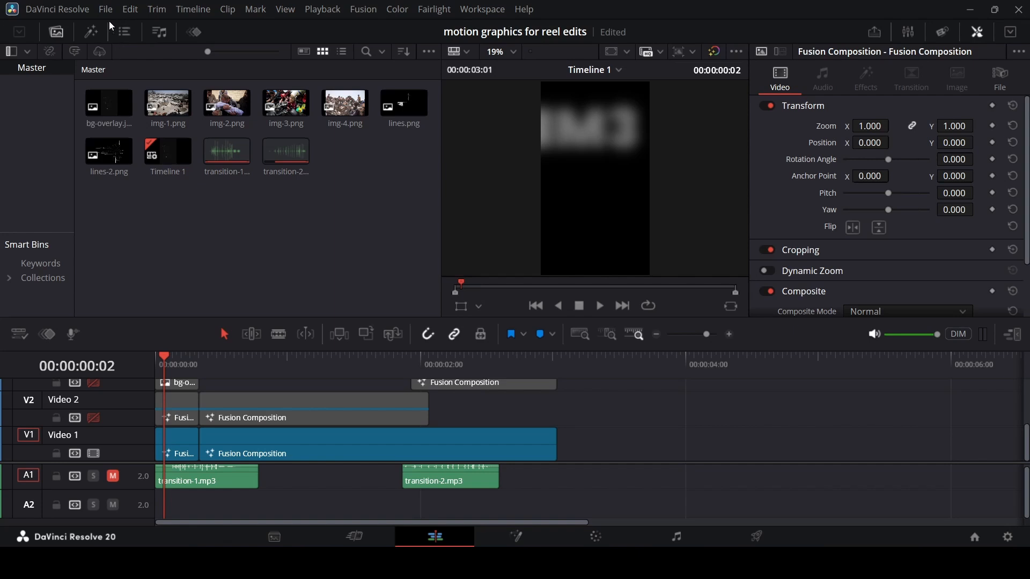
- Add a new Fusion Composition to Video 1 beyond the existing clips, and check the duration of the first clip
{"action": "left_click", "coordinate": [92, 30]}
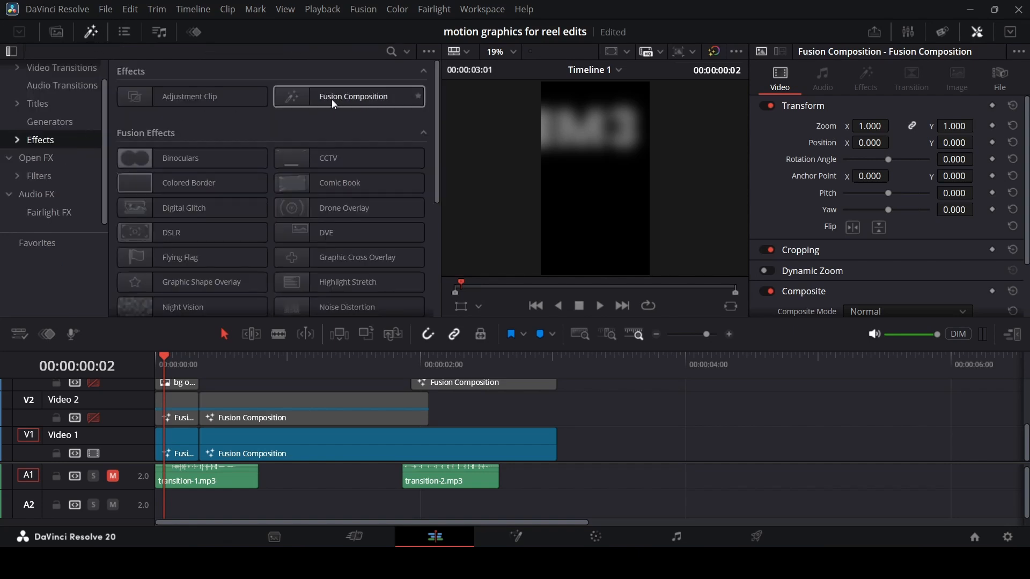
{"action": "left_click_drag", "start_coordinate": [331, 99], "coordinate": [624, 453]}
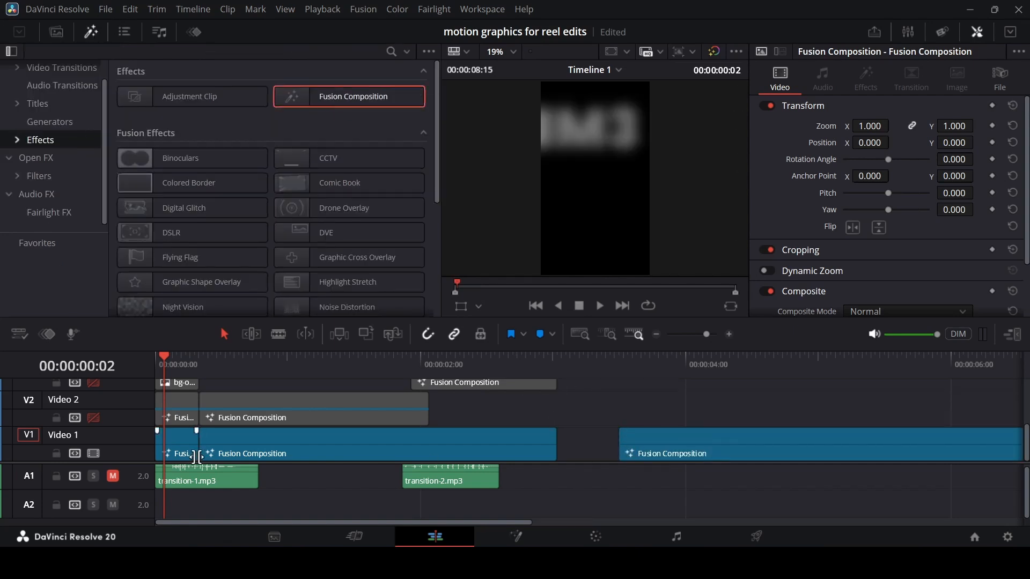
{"action": "left_click", "coordinate": [186, 456]}
{"action": "key", "text": "ctrl+d"}
{"action": "left_click", "coordinate": [146, 399]}
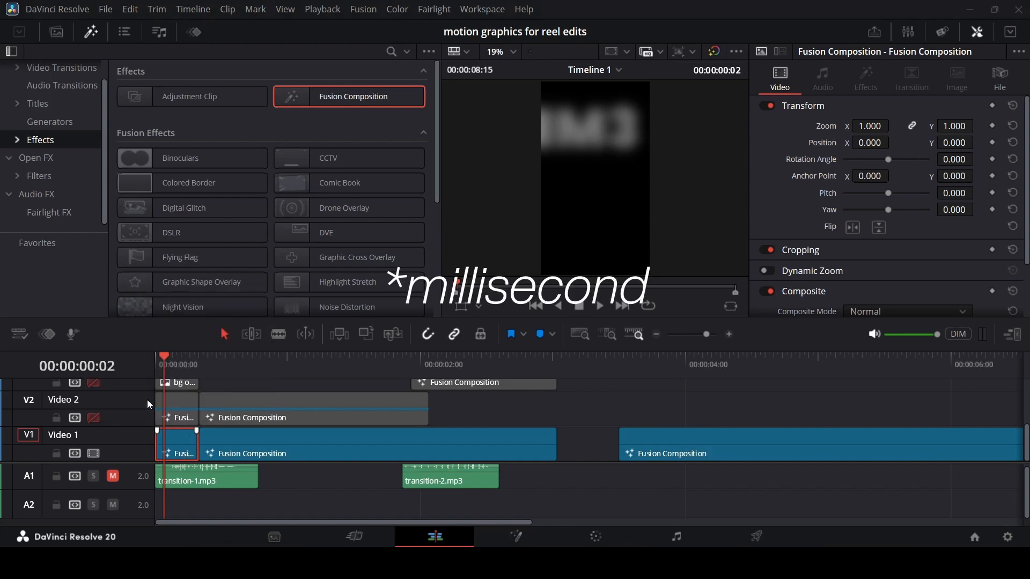
- Set the new Fusion Composition clip's duration to 10 frames
{"action": "left_click", "coordinate": [675, 449]}
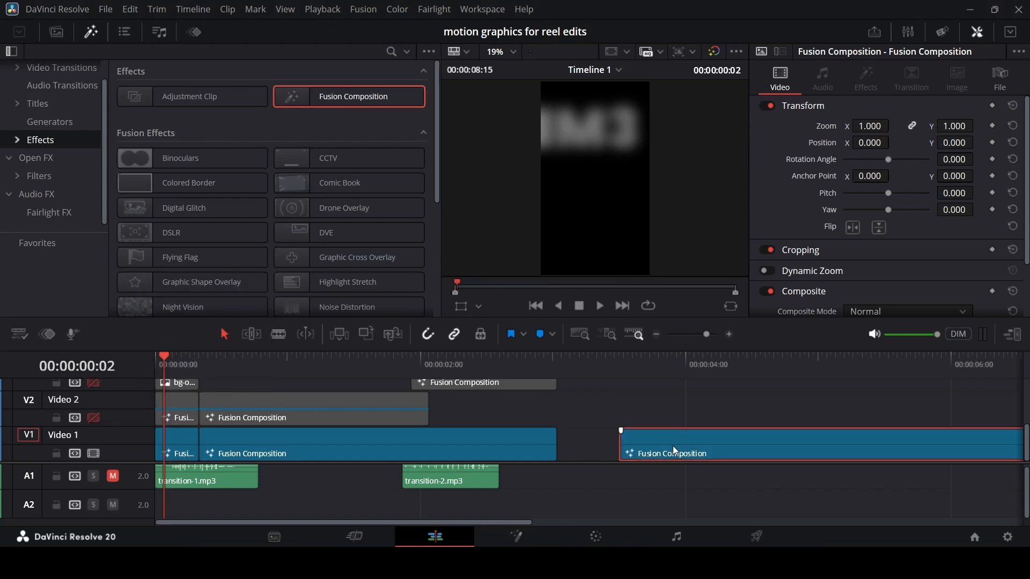
{"action": "key", "text": "ctrl+d"}
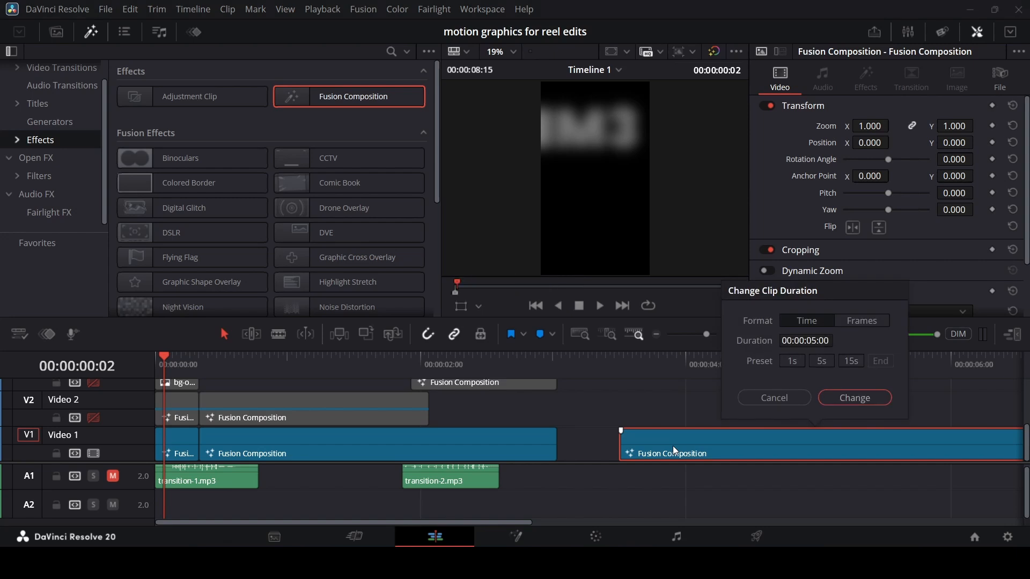
{"action": "left_click", "coordinate": [814, 342]}
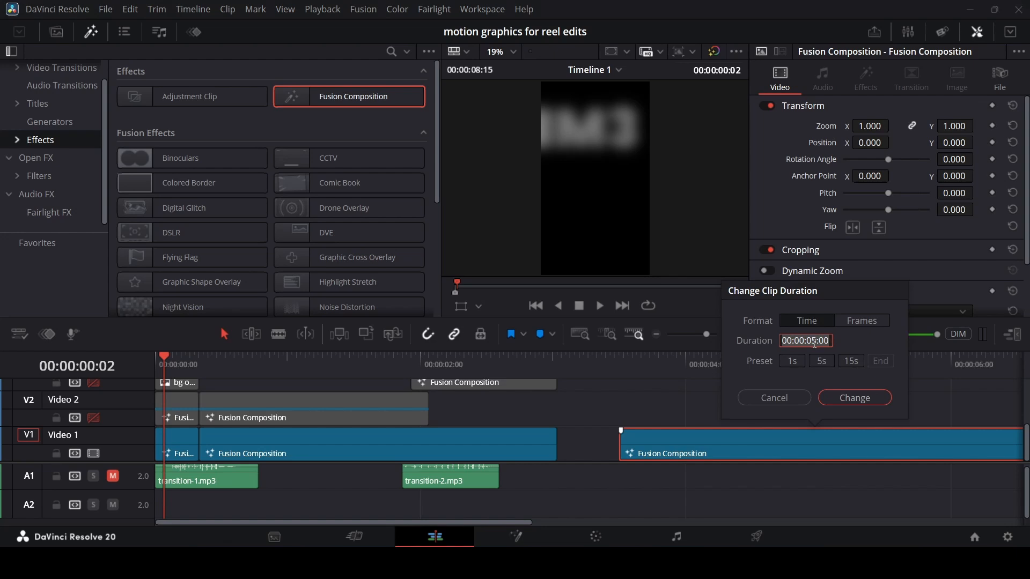
{"action": "left_click", "coordinate": [815, 343]}
{"action": "key", "text": "BackSpace"}
{"action": "type", "text": "6"}
{"action": "key", "text": "Return"}
- Open the shortened Fusion Composition clip in the Fusion page
{"action": "left_click", "coordinate": [633, 379]}
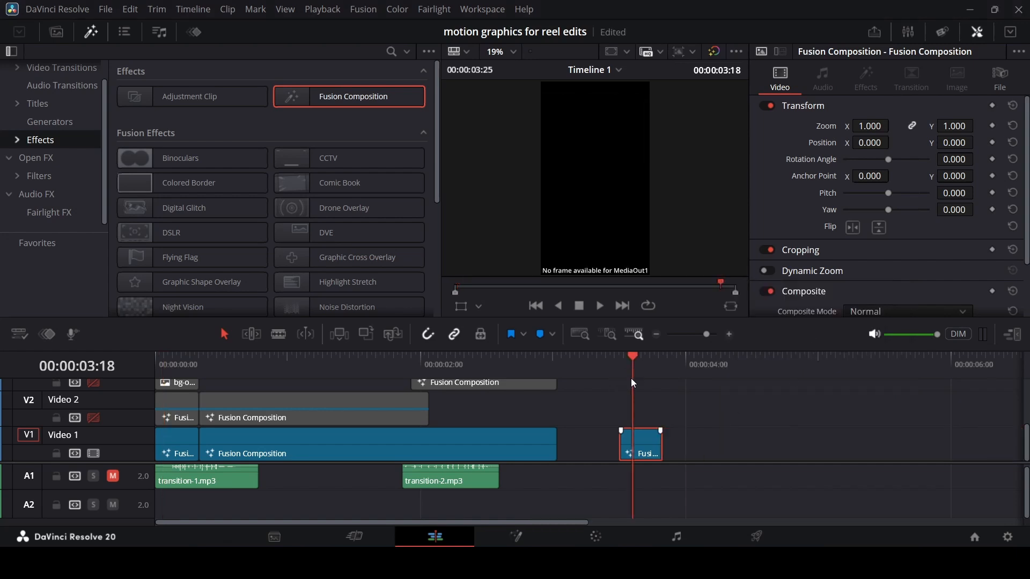
{"action": "left_click", "coordinate": [653, 417]}
{"action": "right_click", "coordinate": [652, 434]}
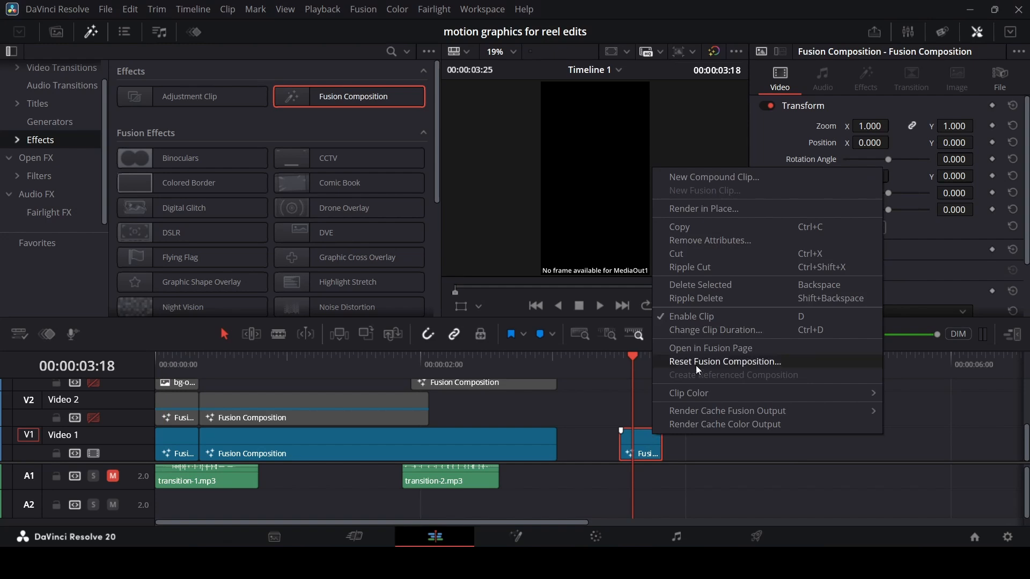
{"action": "left_click", "coordinate": [697, 410]}
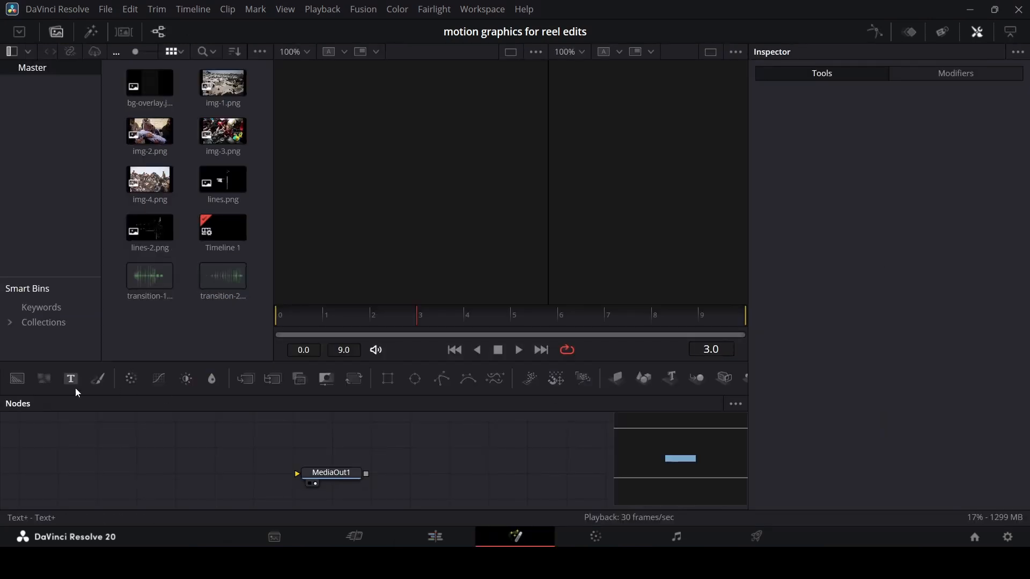
- Connect a Background node to MediaOut1 and merge a Text+ node reading "MM3" over it
{"action": "left_click_drag", "start_coordinate": [19, 386], "coordinate": [298, 474]}
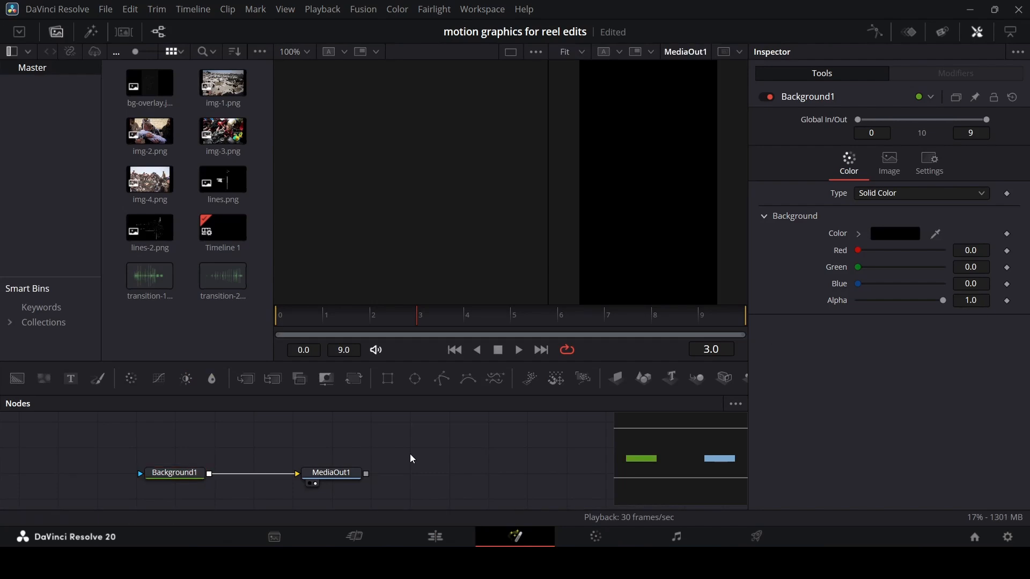
{"action": "left_click_drag", "start_coordinate": [70, 379], "coordinate": [252, 447]}
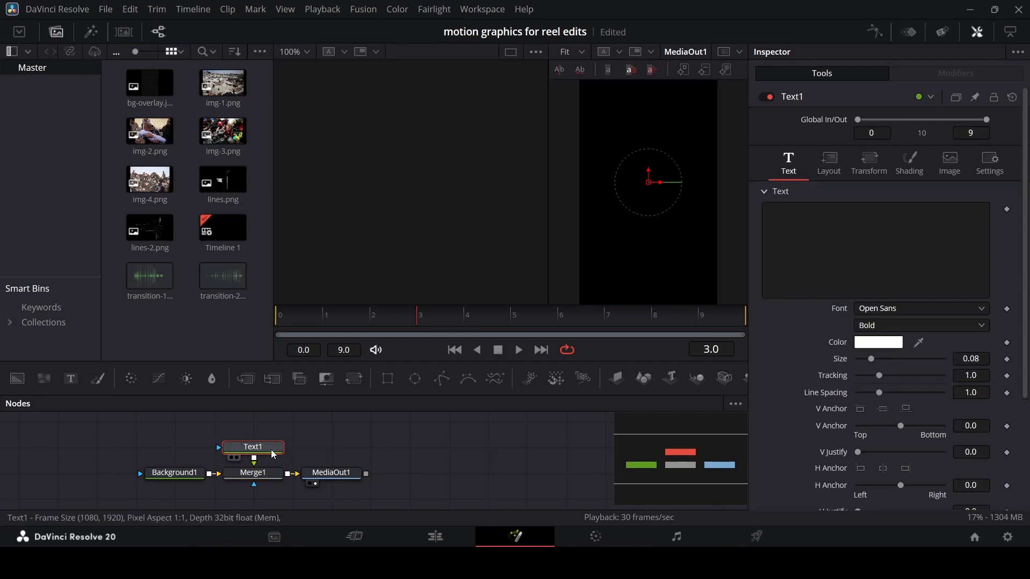
{"action": "left_click", "coordinate": [811, 282]}
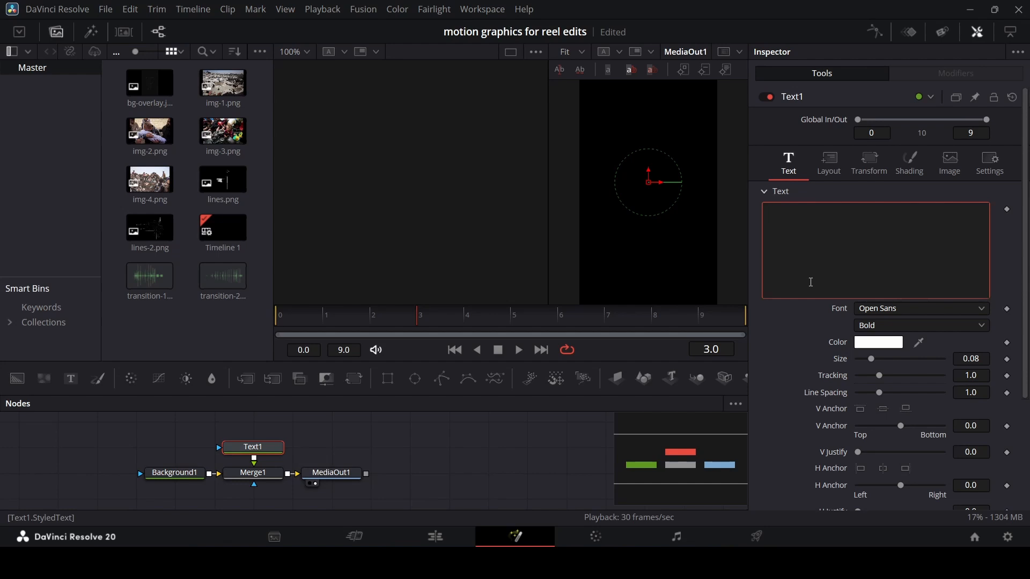
{"action": "type", "text": "MM3"}
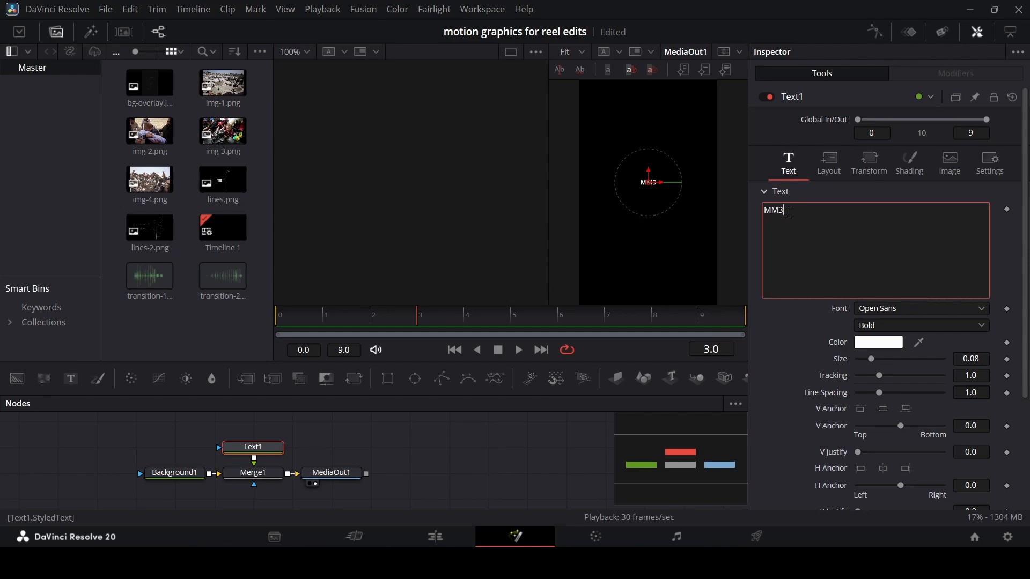
- Format the MM3 text in Poppins Black at size 0.5 and move it to about X 0.28, Y 0.77
{"action": "left_click_drag", "start_coordinate": [782, 211], "coordinate": [747, 210]}
{"action": "left_click", "coordinate": [894, 313]}
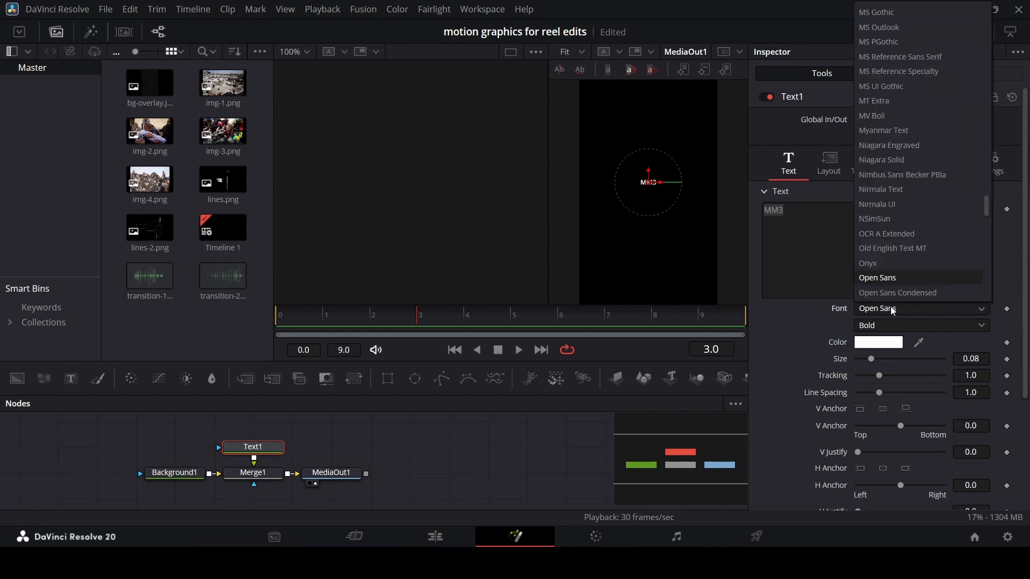
{"action": "scroll", "coordinate": [893, 312], "scroll_direction": "down", "scroll_amount": 4}
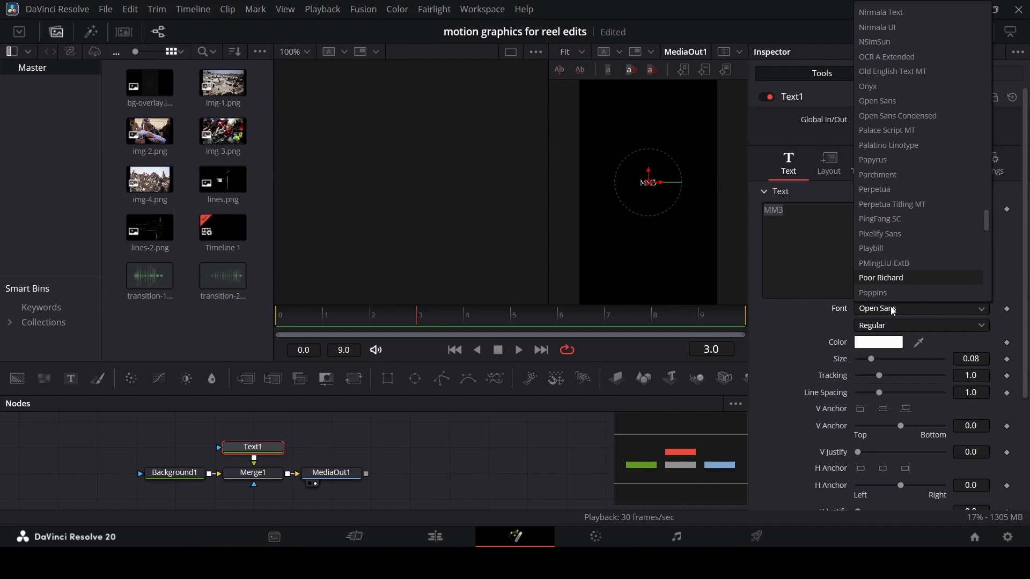
{"action": "left_click", "coordinate": [890, 293]}
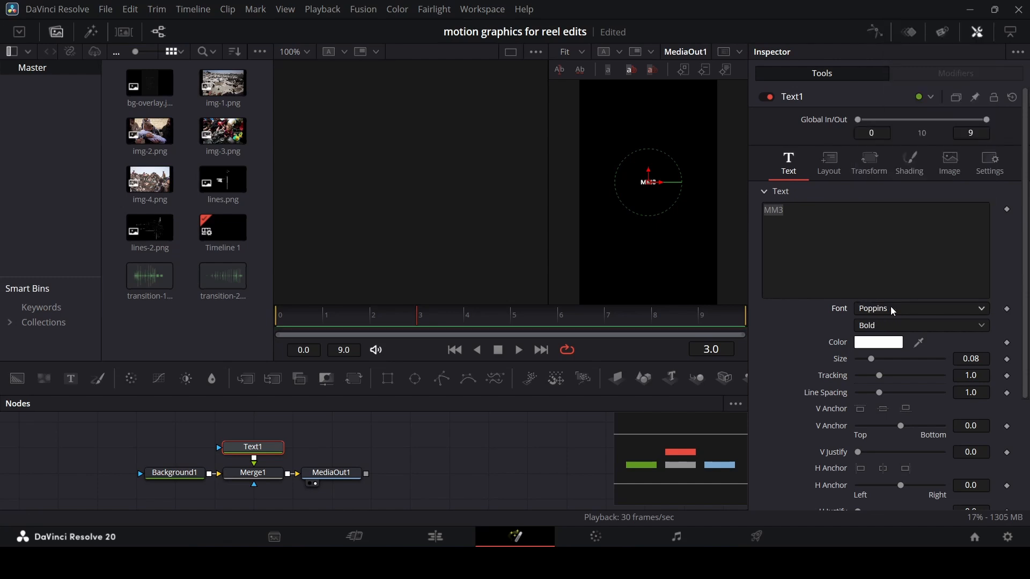
{"action": "left_click", "coordinate": [888, 326]}
{"action": "left_click", "coordinate": [885, 175]}
{"action": "left_click_drag", "start_coordinate": [872, 359], "coordinate": [967, 359]}
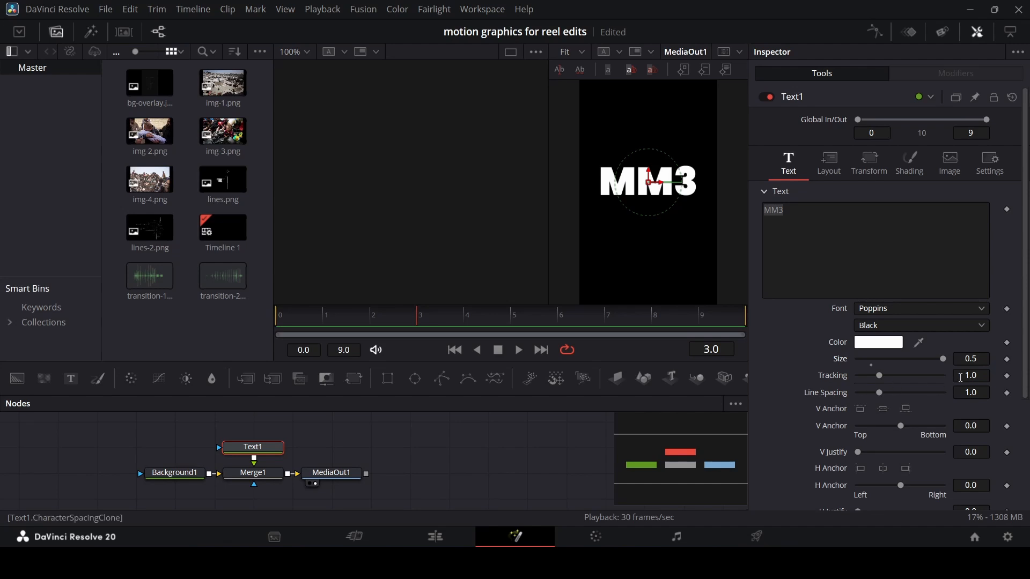
{"action": "left_click_drag", "start_coordinate": [641, 175], "coordinate": [615, 122]}
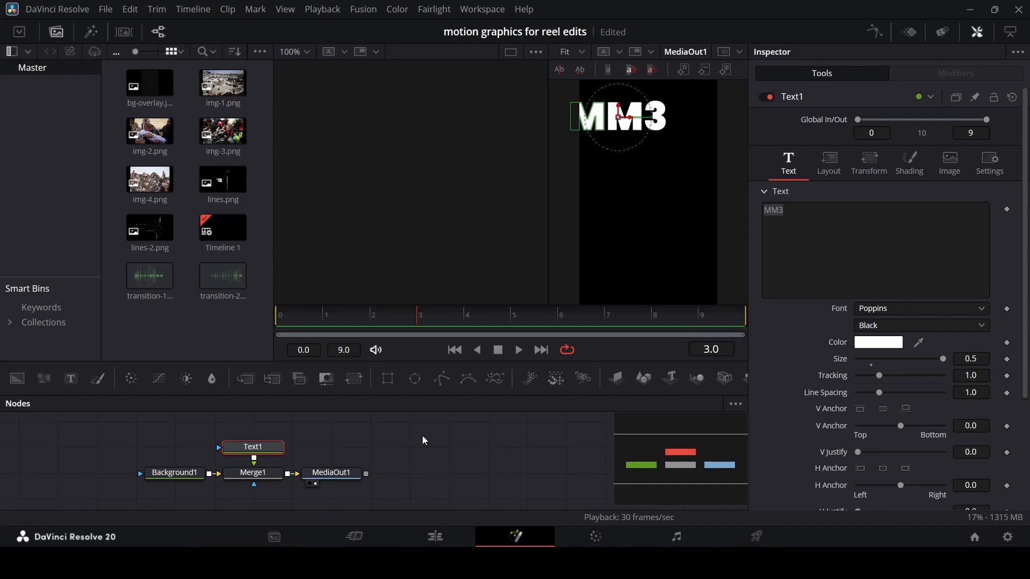
- Insert a Blur node between Merge1 and MediaOut1 with a blur size of 100
{"action": "left_click_drag", "start_coordinate": [349, 472], "coordinate": [469, 473]}
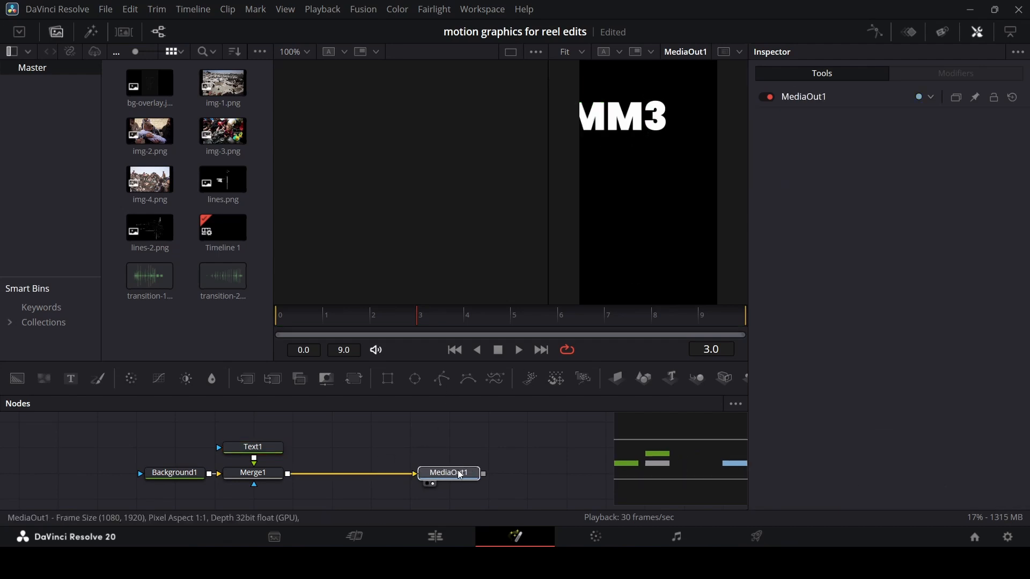
{"action": "left_click", "coordinate": [256, 475]}
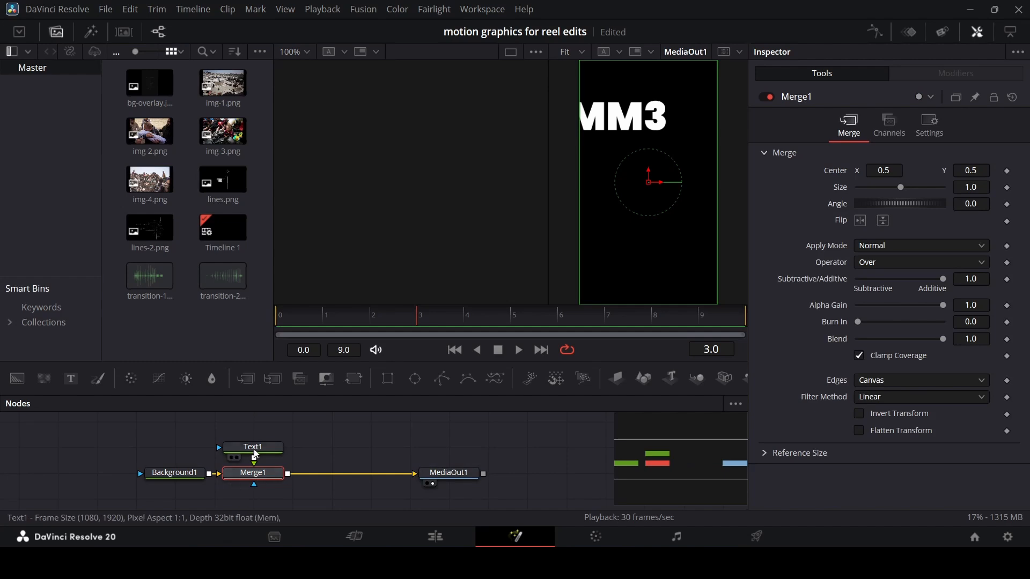
{"action": "left_click", "coordinate": [217, 380]}
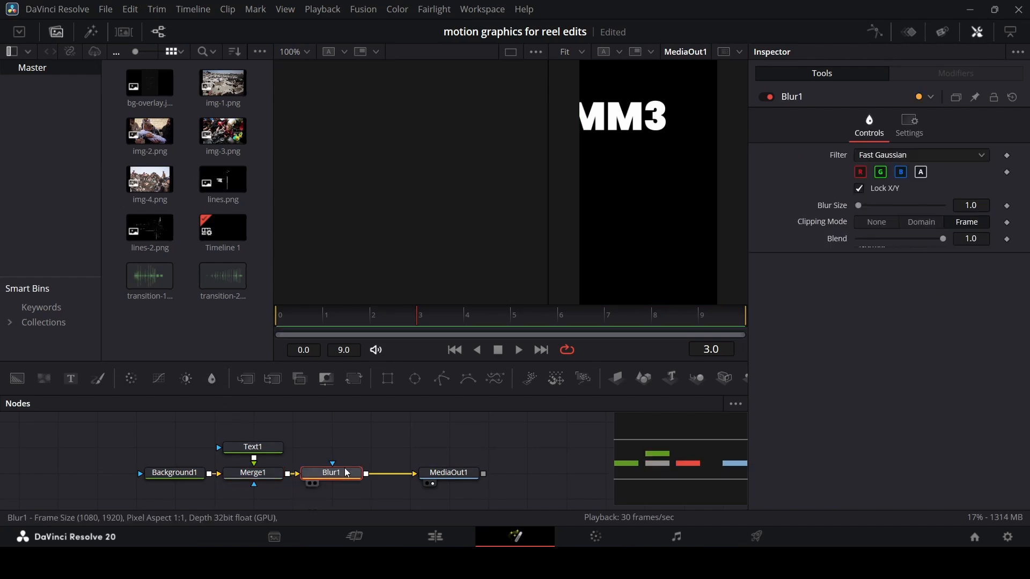
{"action": "left_click_drag", "start_coordinate": [858, 205], "coordinate": [974, 206]}
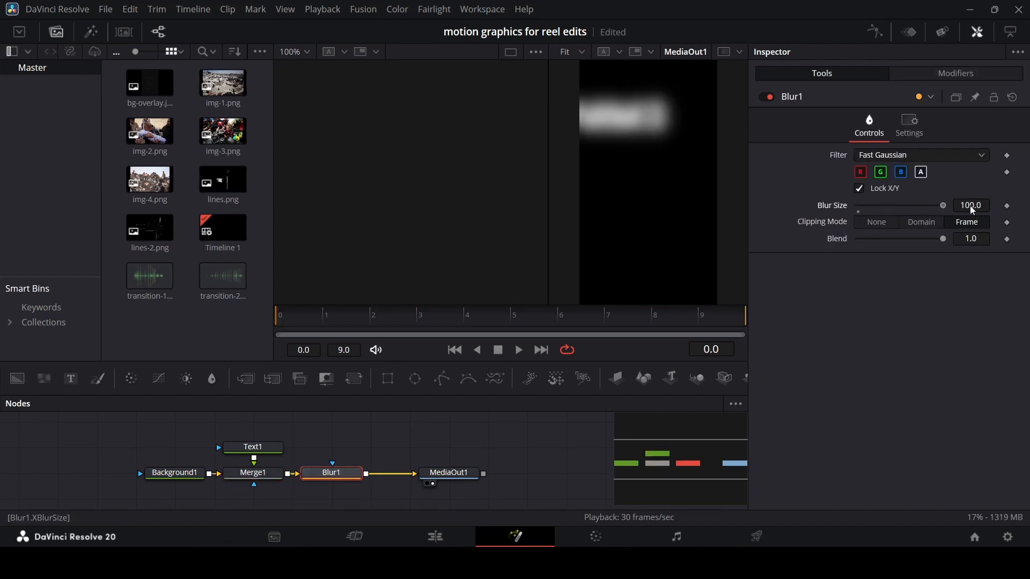
- Keyframe the MM3 text's shading opacity from 0 at frame 0 to 1.0 at frame 1
{"action": "left_click", "coordinate": [252, 448]}
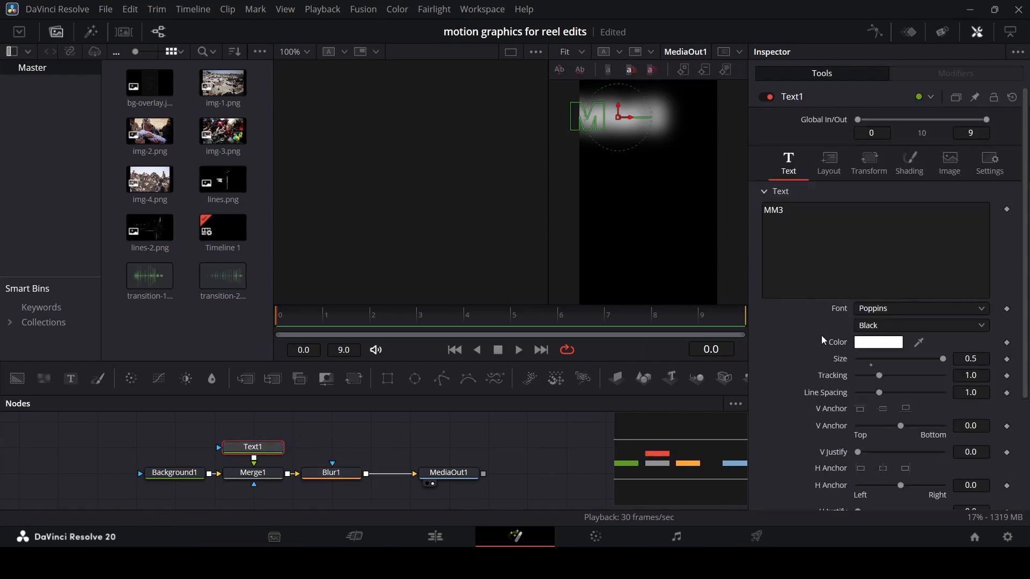
{"action": "left_click", "coordinate": [907, 168]}
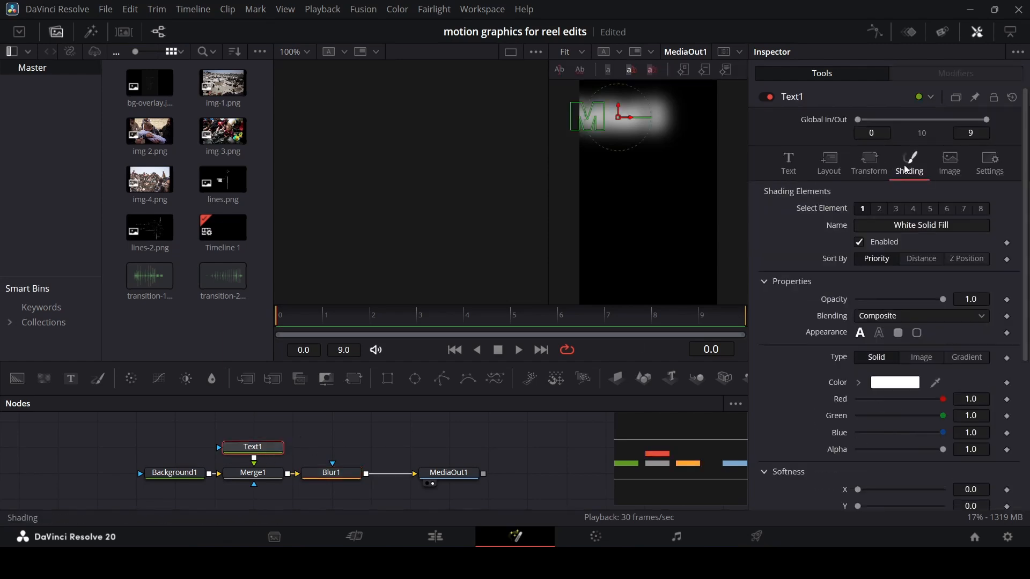
{"action": "left_click", "coordinate": [325, 320]}
{"action": "left_click", "coordinate": [1007, 299]}
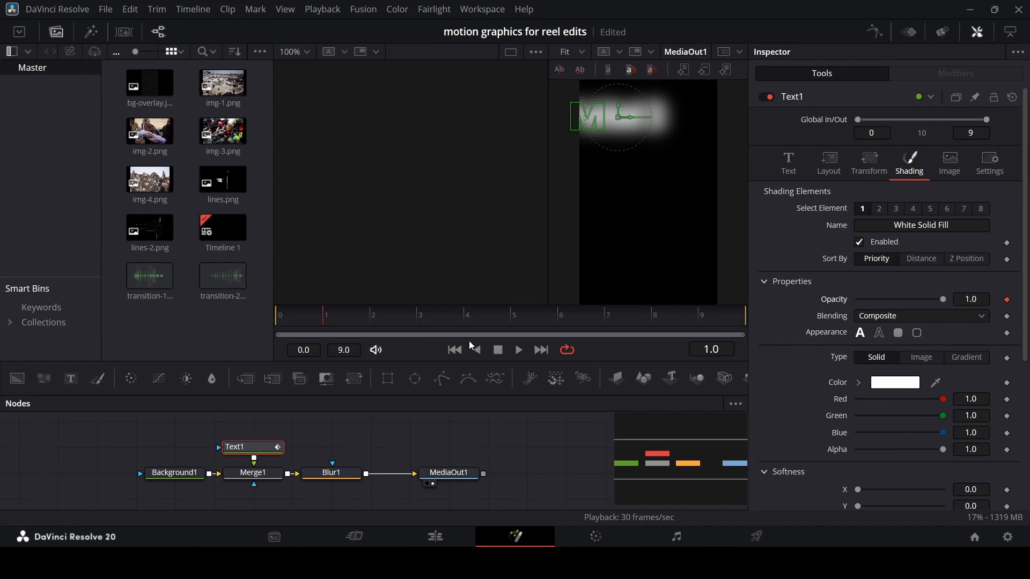
{"action": "left_click", "coordinate": [294, 318]}
{"action": "left_click_drag", "start_coordinate": [943, 299], "coordinate": [858, 300]}
{"action": "left_click", "coordinate": [325, 319]}
- Keyframe the text's center at frame 3, and move it to about X 0.96, Y 0.16 at frame 4
{"action": "left_click", "coordinate": [371, 317]}
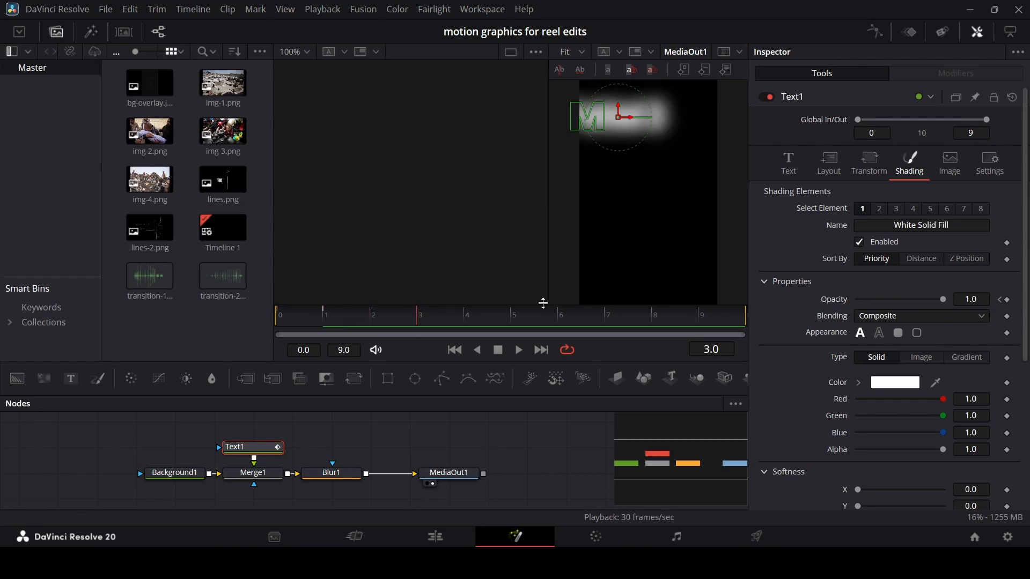
{"action": "left_click", "coordinate": [833, 172]}
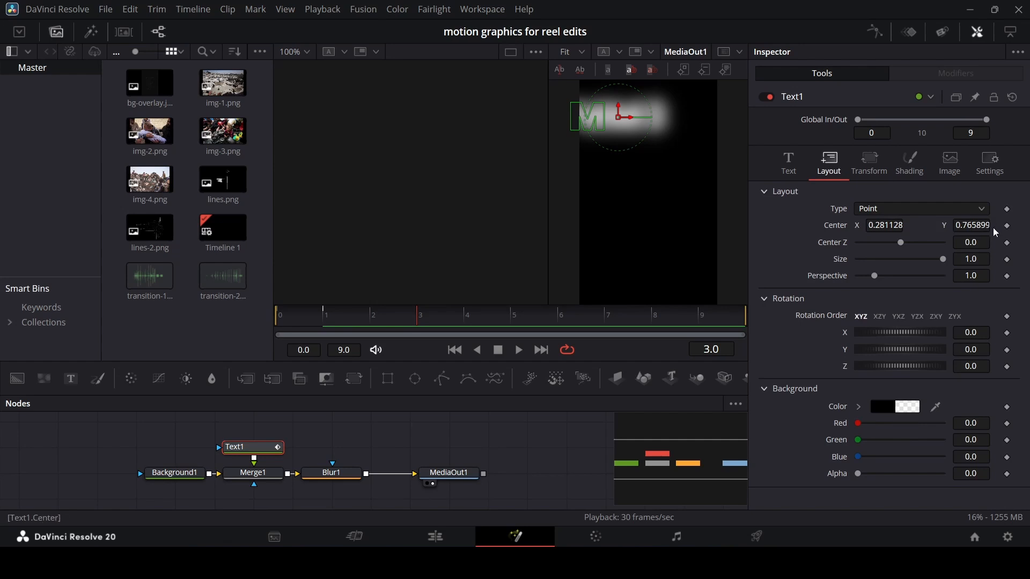
{"action": "left_click", "coordinate": [1007, 225]}
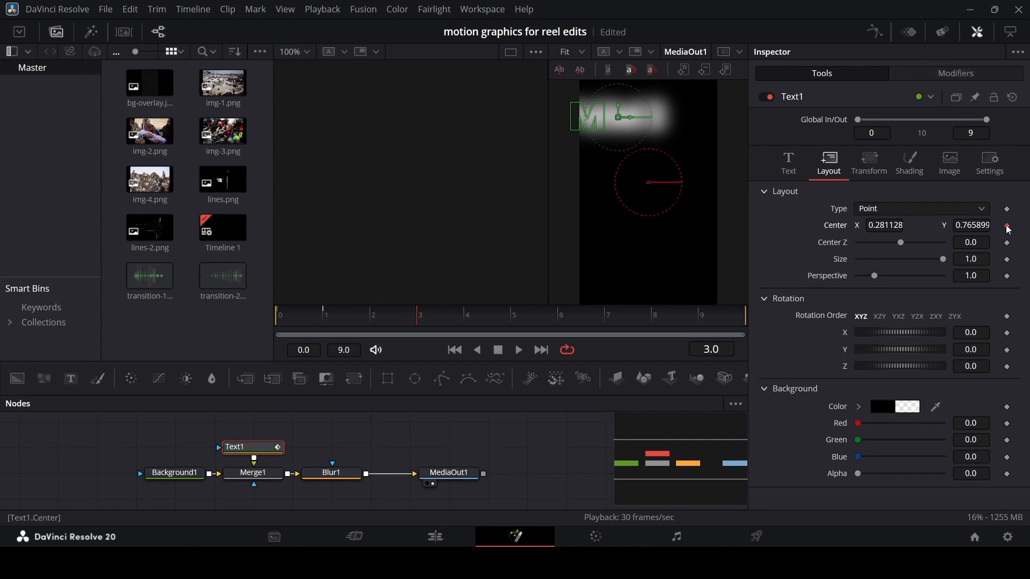
{"action": "left_click", "coordinate": [465, 318]}
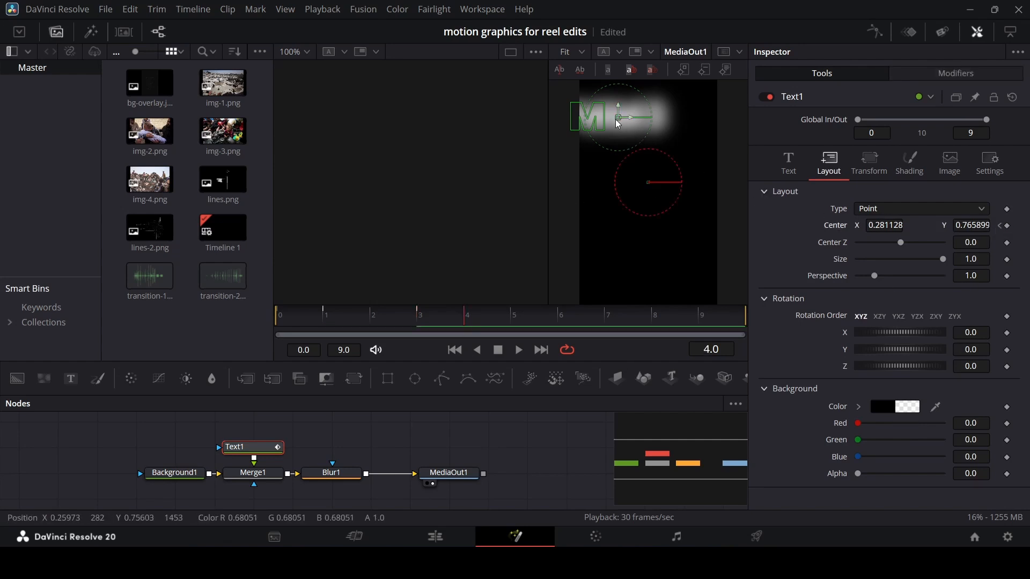
{"action": "left_click_drag", "start_coordinate": [618, 117], "coordinate": [717, 271]}
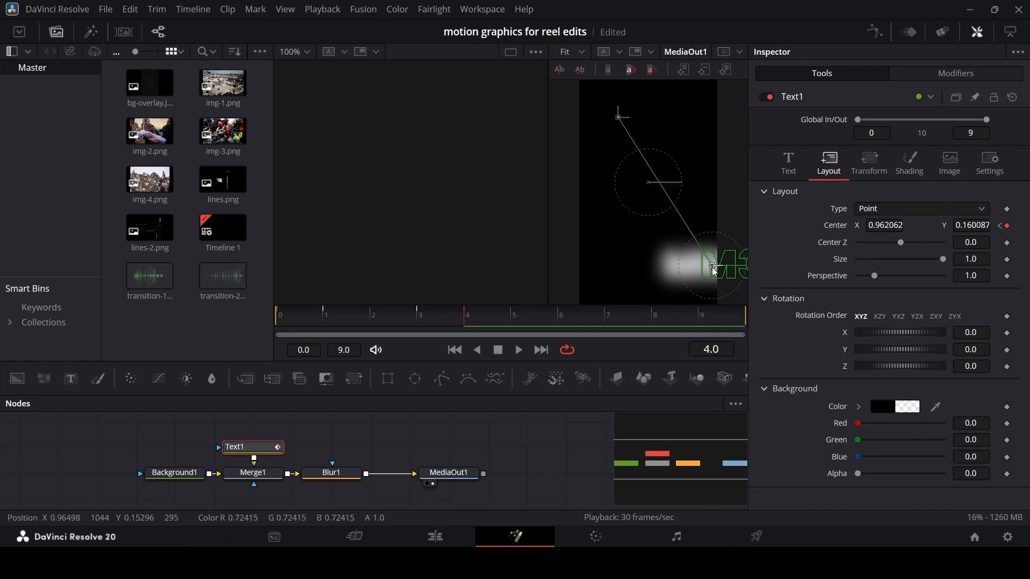
- Play the composition from the first frame to preview the text animation
{"action": "left_click", "coordinate": [525, 484]}
{"action": "left_click_drag", "start_coordinate": [316, 316], "coordinate": [266, 325]}
{"action": "key", "text": "space"}
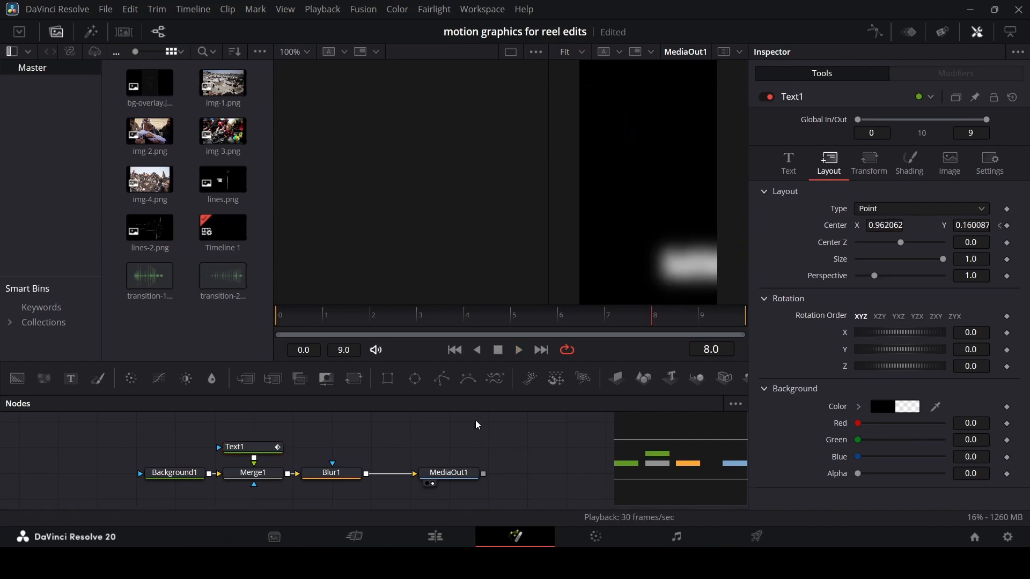
- Reduce the Blur1 node's blur size to 50
{"action": "left_click", "coordinate": [329, 474]}
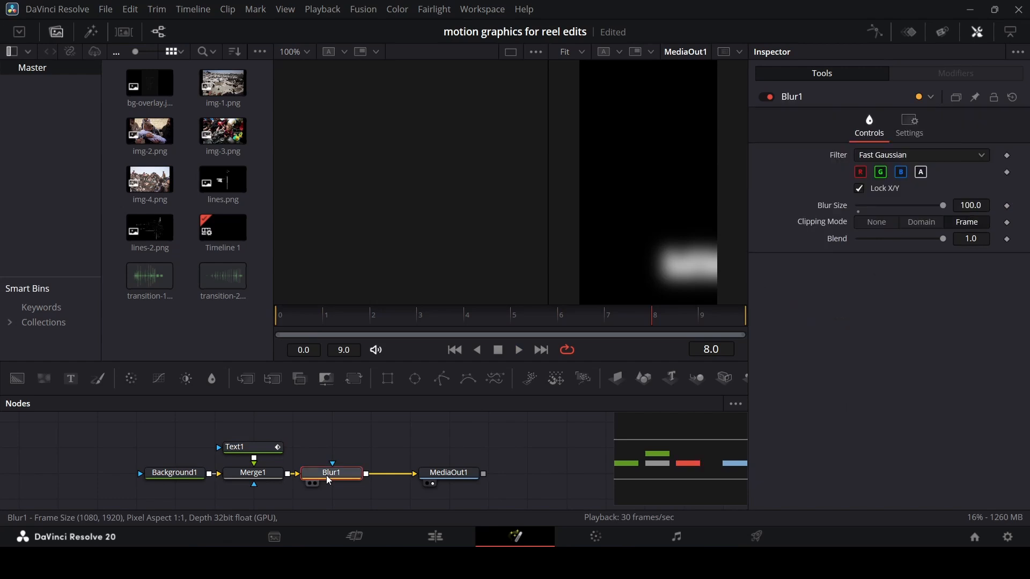
{"action": "left_click_drag", "start_coordinate": [939, 205], "coordinate": [899, 218]}
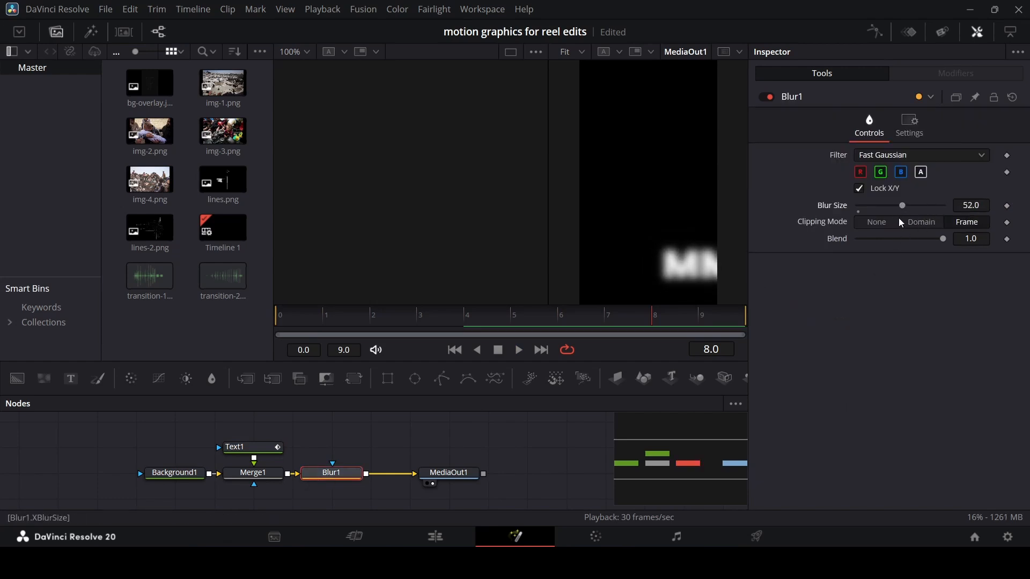
{"action": "left_click", "coordinate": [971, 206]}
{"action": "type", "text": "50"}
{"action": "key", "text": "Tab"}
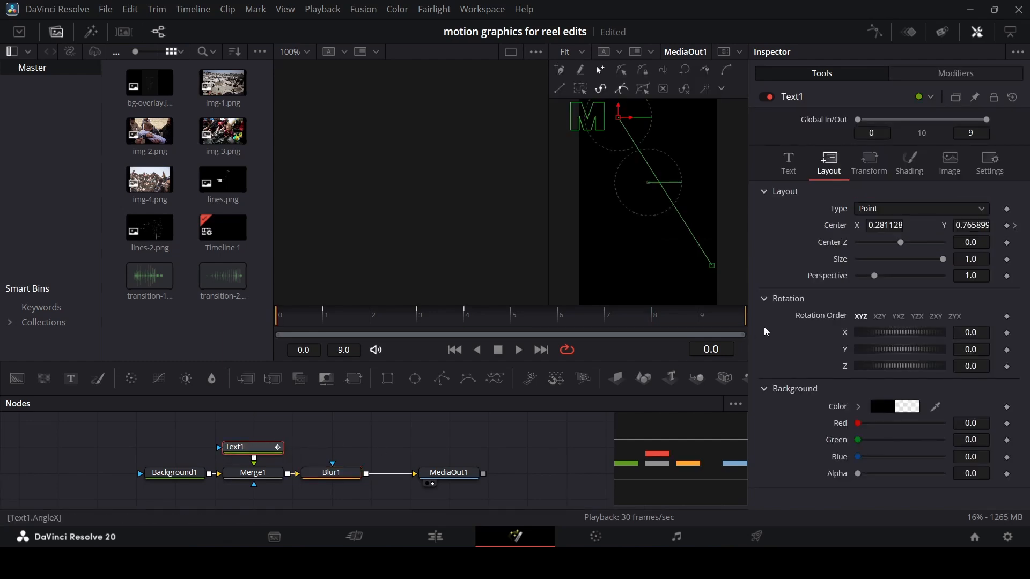
- Set the MM3 text's shading opacity to 0.5 at frame 1
{"action": "left_click", "coordinate": [909, 164]}
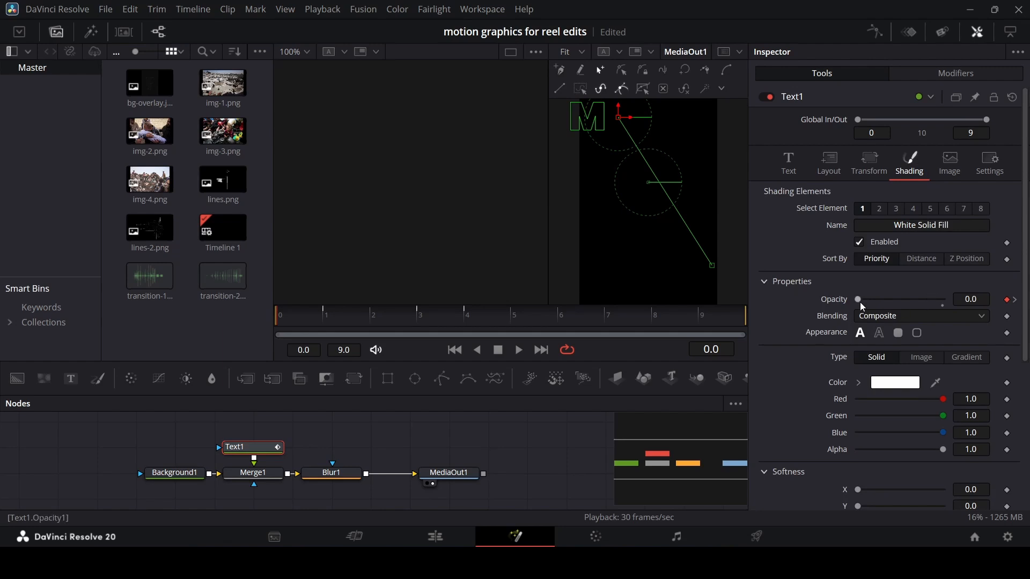
{"action": "left_click", "coordinate": [327, 326]}
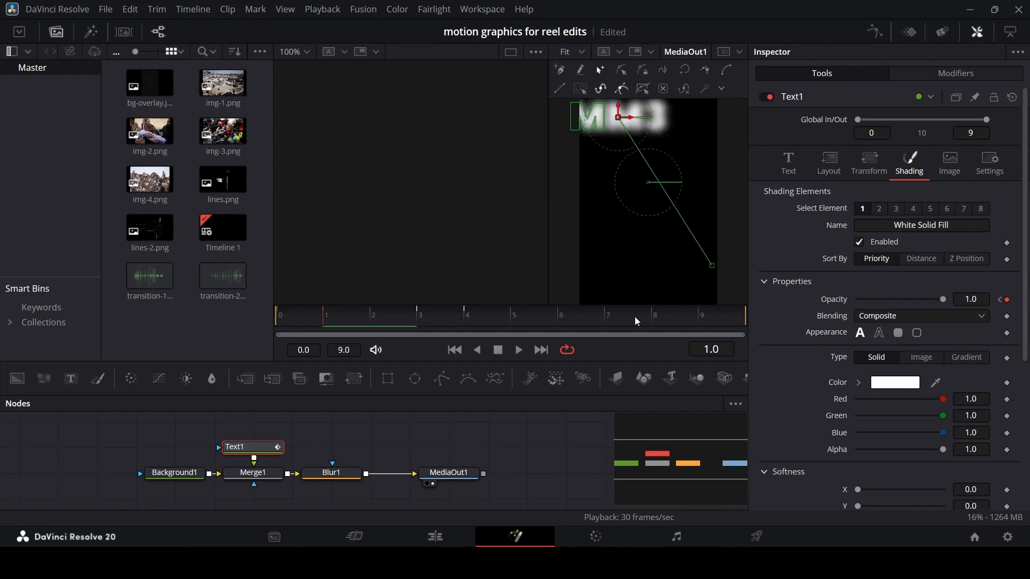
{"action": "left_click", "coordinate": [974, 299]}
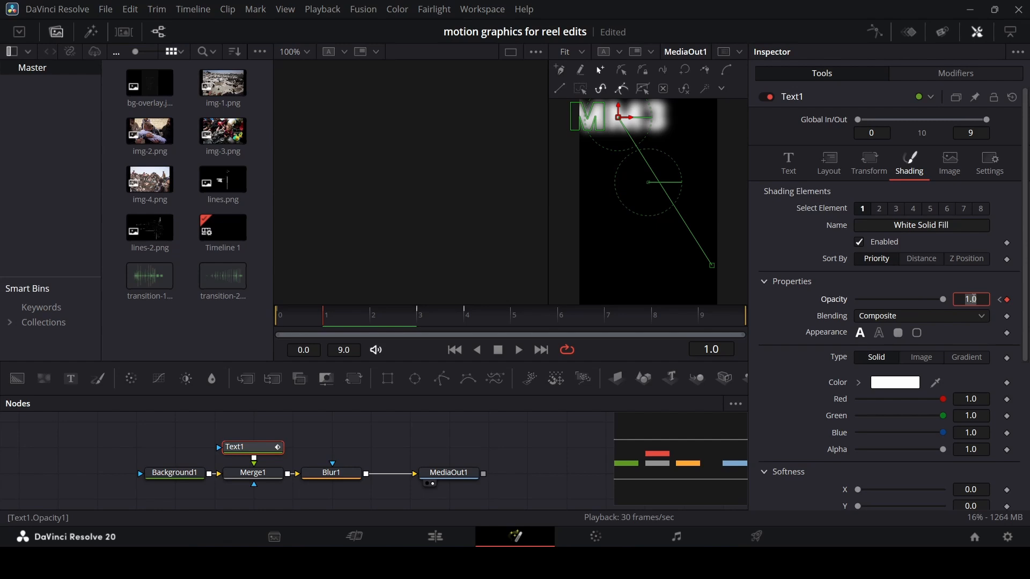
{"action": "type", "text": "0.5"}
{"action": "key", "text": "Tab"}
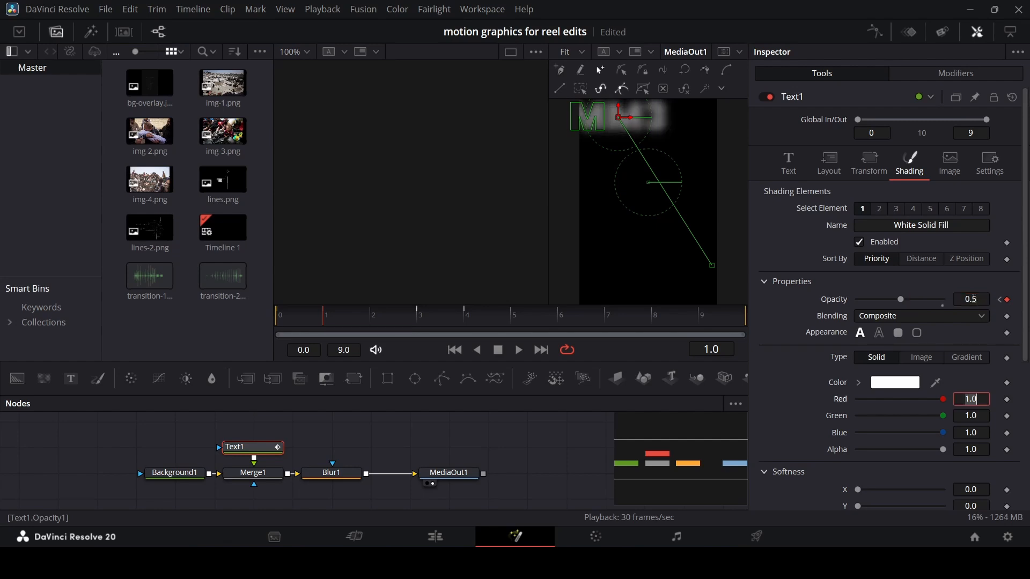
{"action": "left_click", "coordinate": [515, 485]}
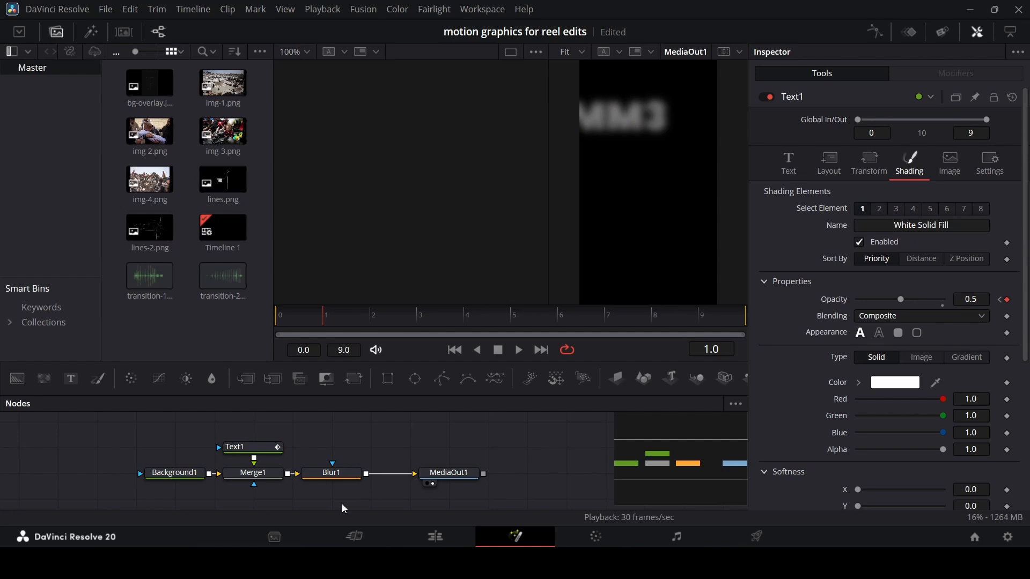
- Try a blur size of 100 on Blur1 and undo the change
{"action": "left_click", "coordinate": [353, 474]}
{"action": "left_click_drag", "start_coordinate": [900, 206], "coordinate": [945, 207]}
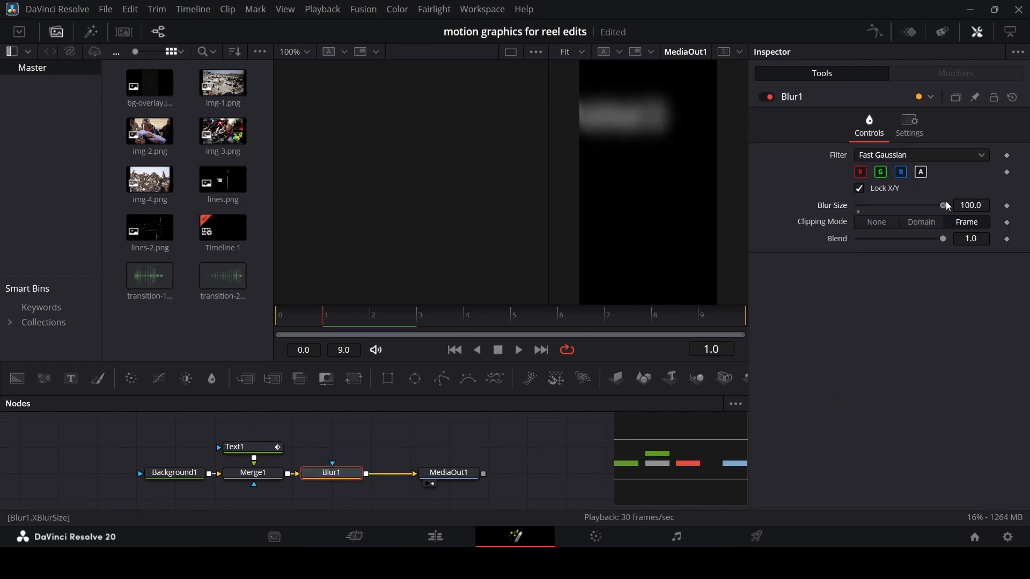
{"action": "key", "text": "ctrl+z"}
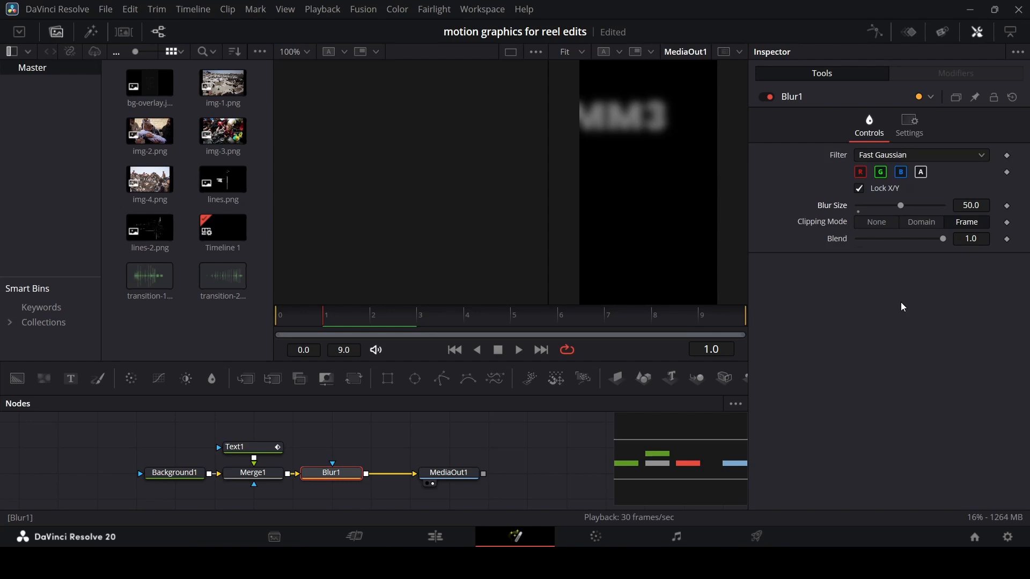
- Return to the Edit page and review the finished reel opening at the start of the timeline by playing and scrubbing it
{"action": "left_click", "coordinate": [435, 536]}
{"action": "left_click", "coordinate": [568, 426]}
{"action": "left_click", "coordinate": [175, 367]}
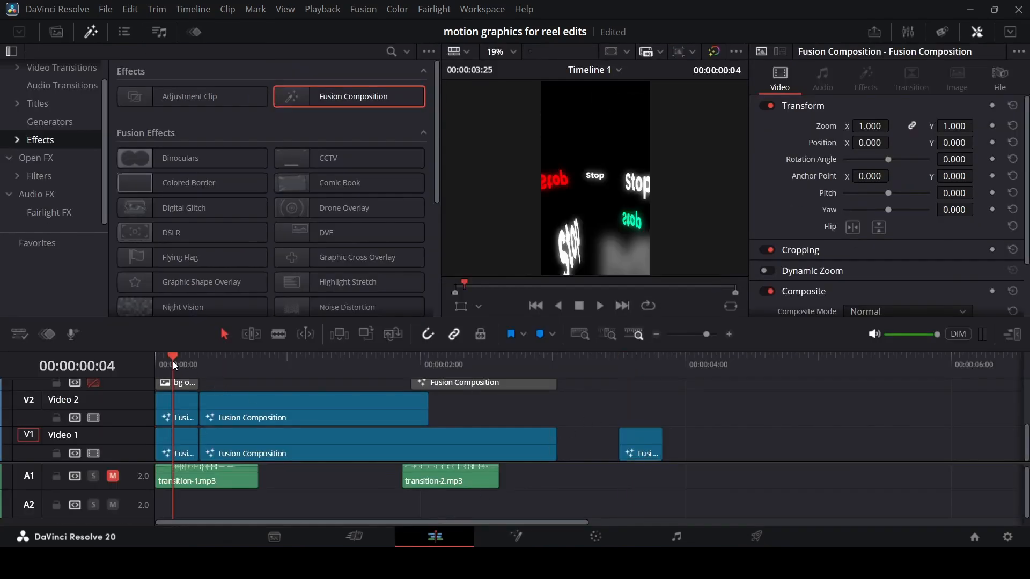
{"action": "left_click", "coordinate": [159, 365]}
{"action": "left_click", "coordinate": [177, 409]}
{"action": "key", "text": "space"}
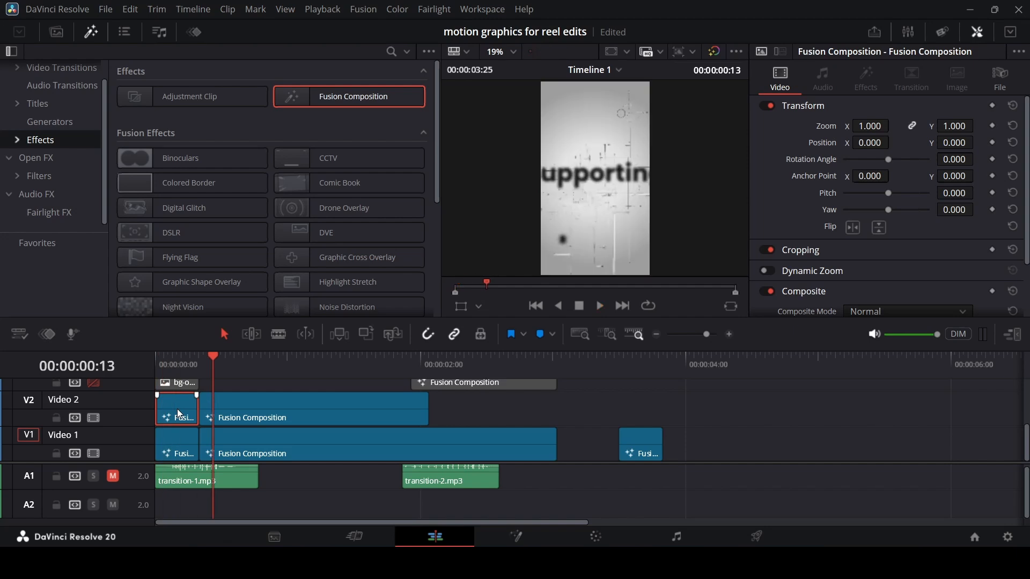
{"action": "left_click", "coordinate": [162, 366]}
{"action": "mouse_move", "coordinate": [163, 366]}
{"action": "left_mouse_down"}
{"action": "mouse_move", "coordinate": [179, 365]}
{"action": "mouse_move", "coordinate": [170, 369]}
{"action": "left_mouse_up"}
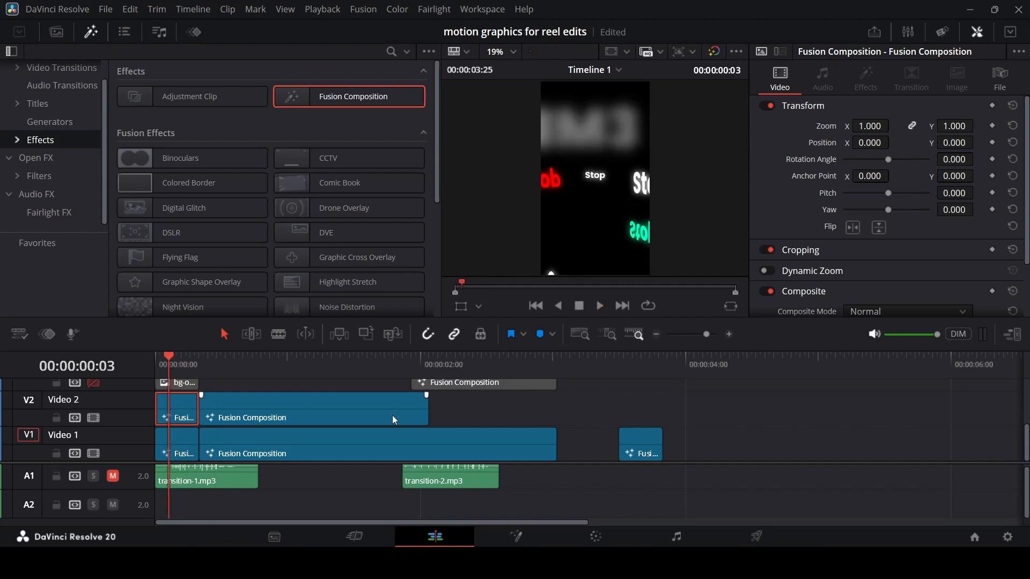
- Add a Fusion Composition on Video 2 above the short standalone clip and cut it to end at 00:00:03:25, removing the remainder
{"action": "left_click_drag", "start_coordinate": [293, 96], "coordinate": [677, 407]}
{"action": "left_click_drag", "start_coordinate": [656, 372], "coordinate": [661, 370]}
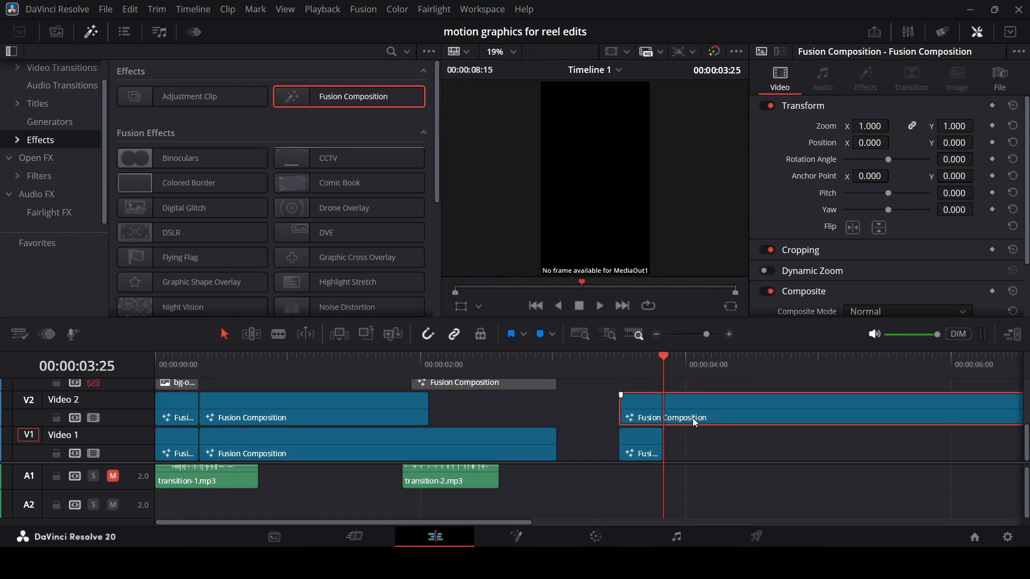
{"action": "key", "text": "ctrl+backslash"}
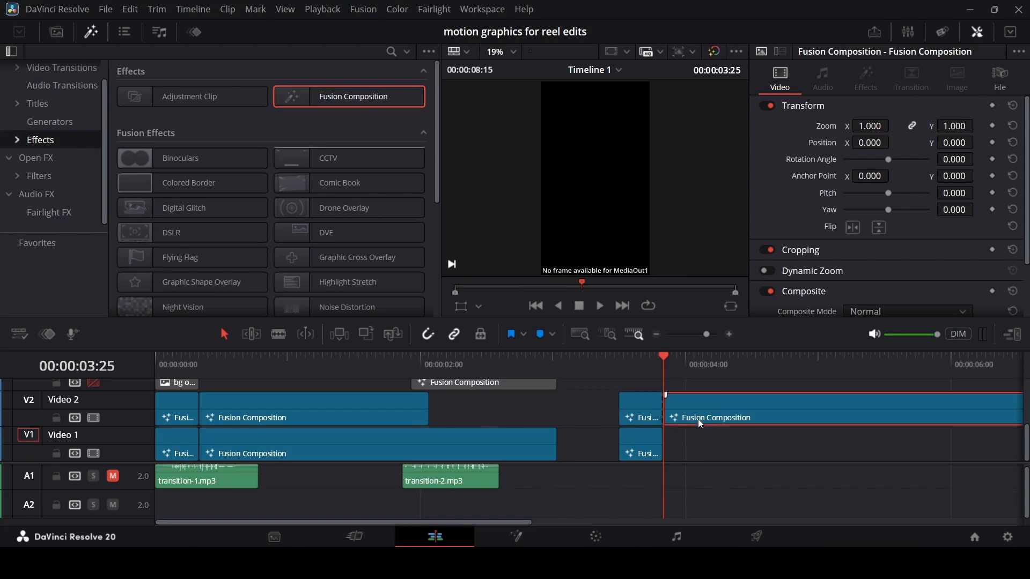
{"action": "key", "text": "Delete"}
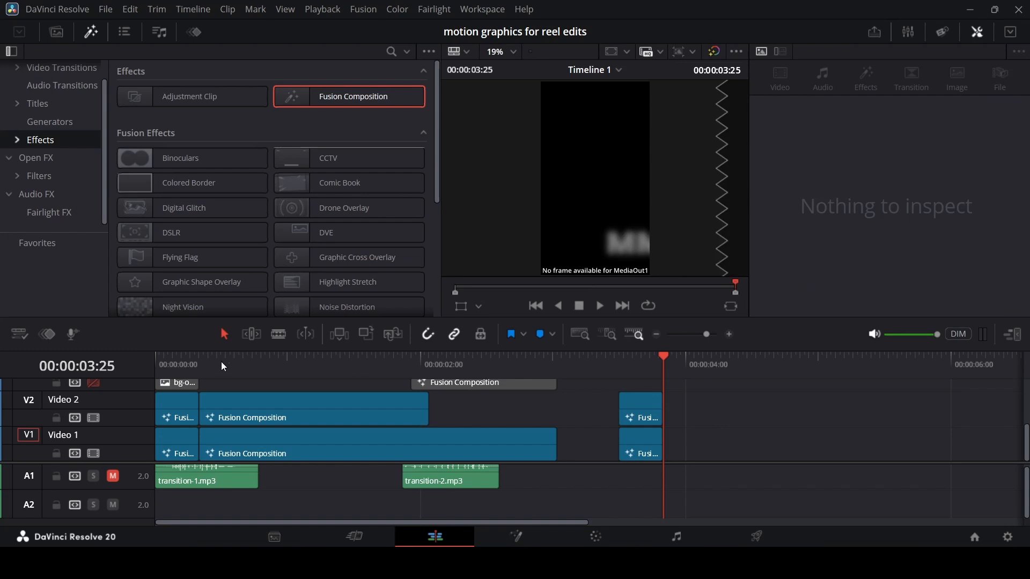
- Open the new Video 2 composition in Fusion and build a Text3D, Merge3D and Renderer3D chain connected to MediaOut1
{"action": "right_click", "coordinate": [640, 402]}
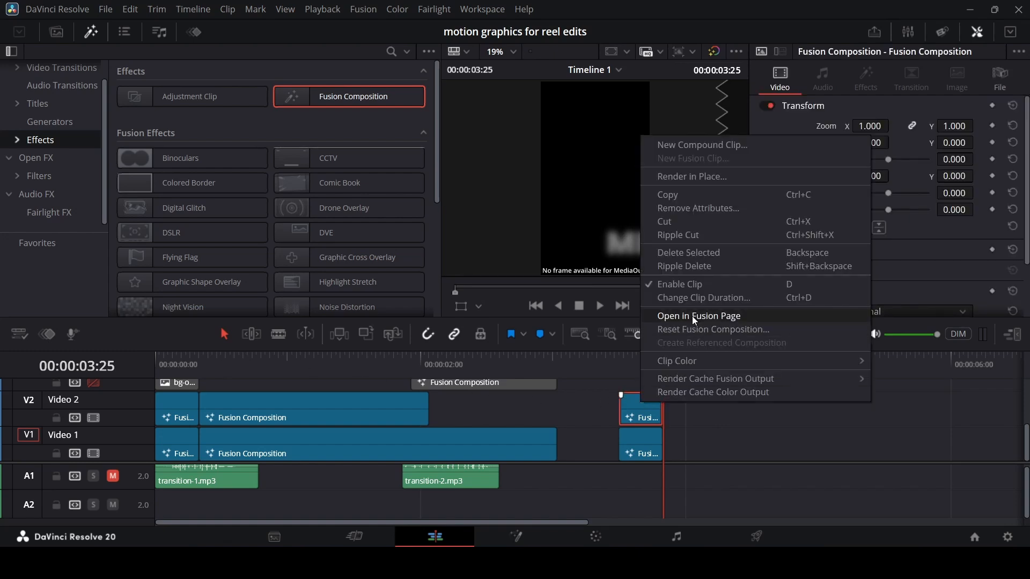
{"action": "left_click", "coordinate": [692, 316]}
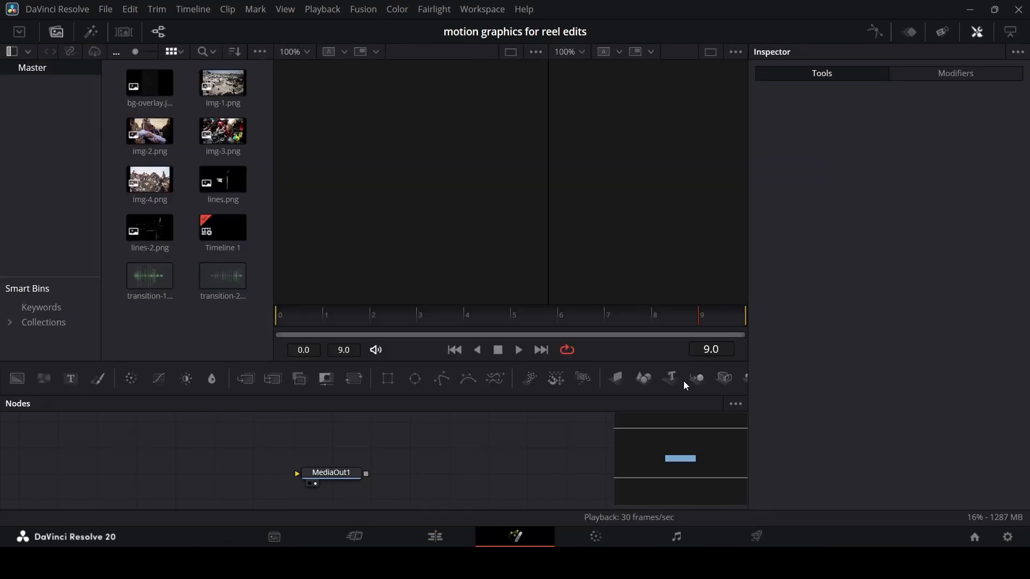
{"action": "left_click_drag", "start_coordinate": [671, 379], "coordinate": [148, 470]}
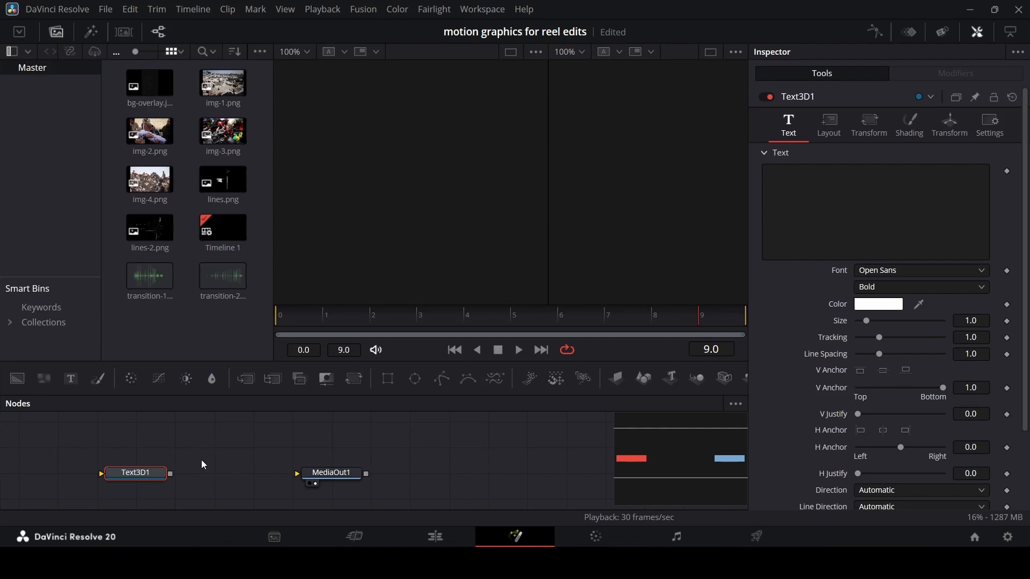
{"action": "left_click", "coordinate": [695, 381]}
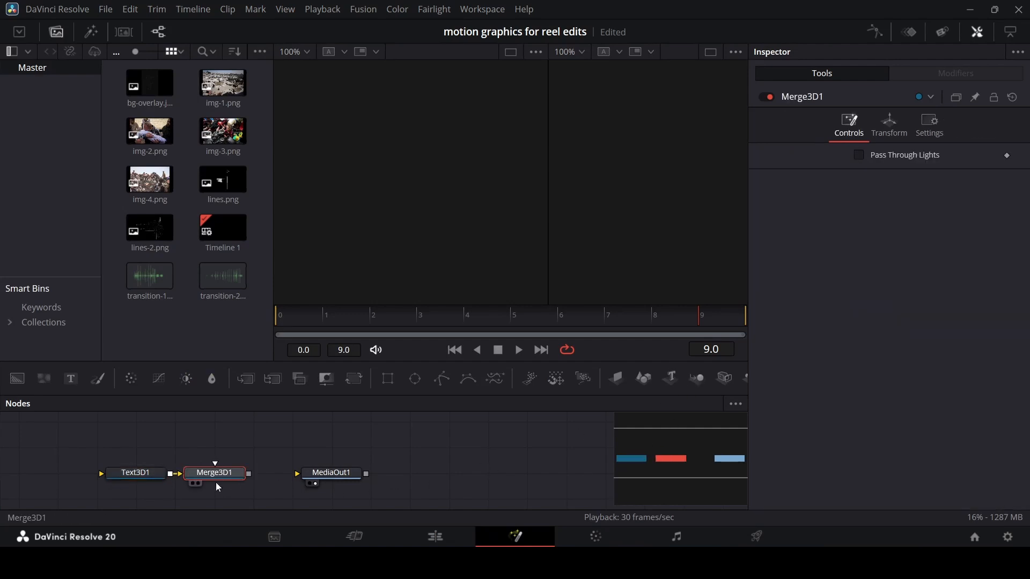
{"action": "key", "text": "shift+space"}
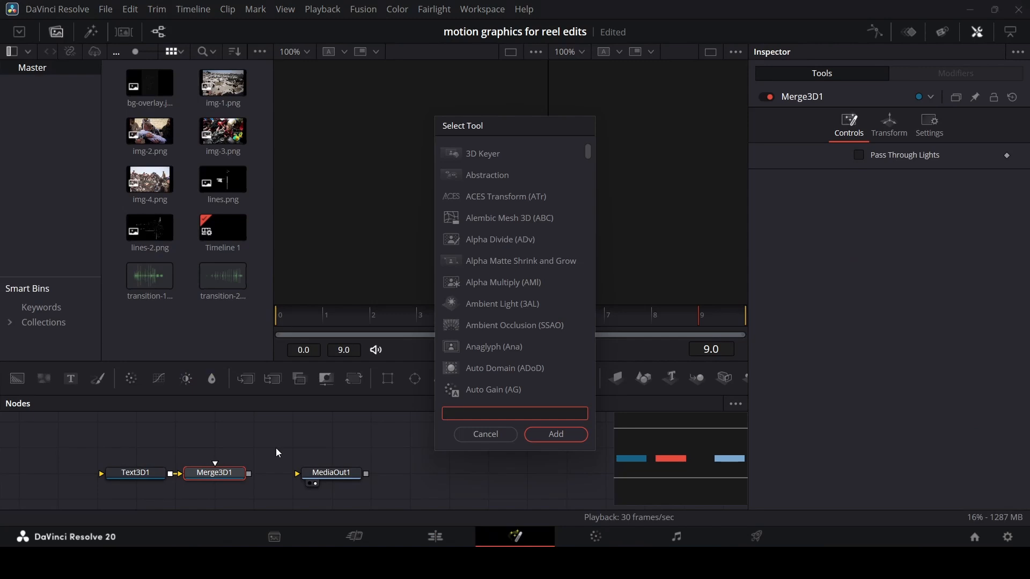
{"action": "type", "text": "re"}
{"action": "key", "text": "Return"}
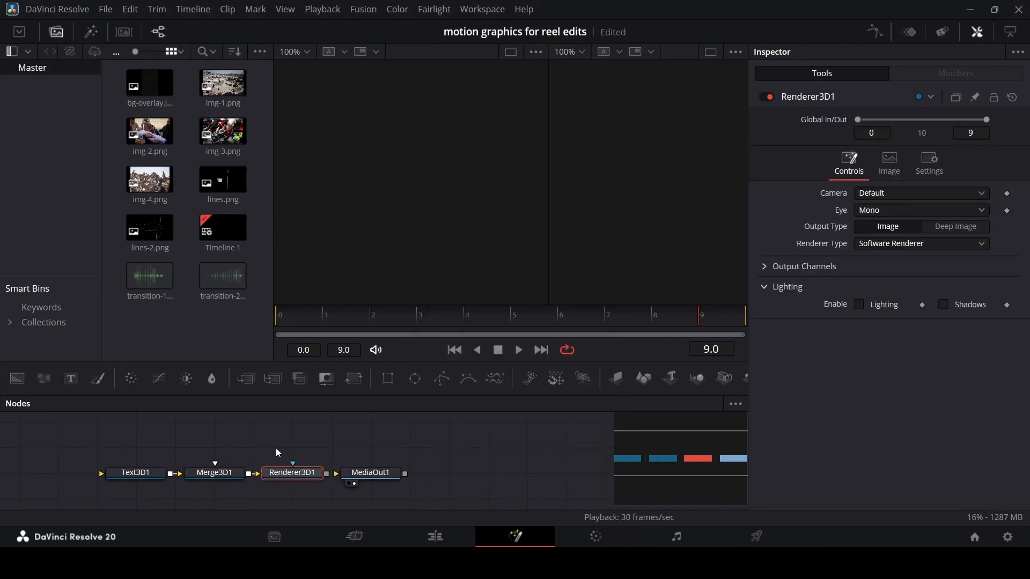
{"action": "left_click", "coordinate": [354, 484]}
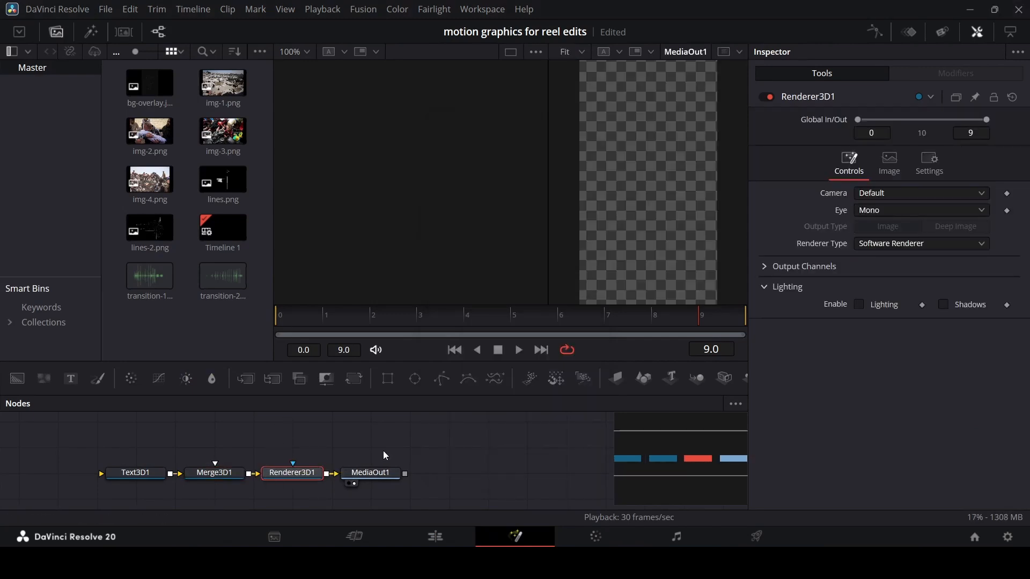
- Enter "Stop" as the Text3D1 text and set its font to Poppins
{"action": "left_click", "coordinate": [158, 478]}
{"action": "left_click", "coordinate": [789, 225]}
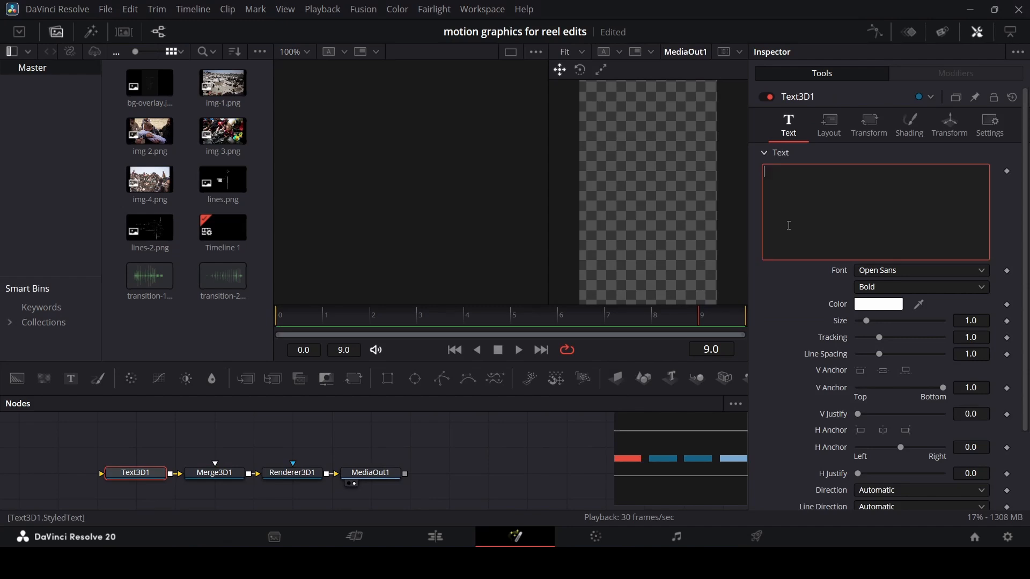
{"action": "type", "text": "S"}
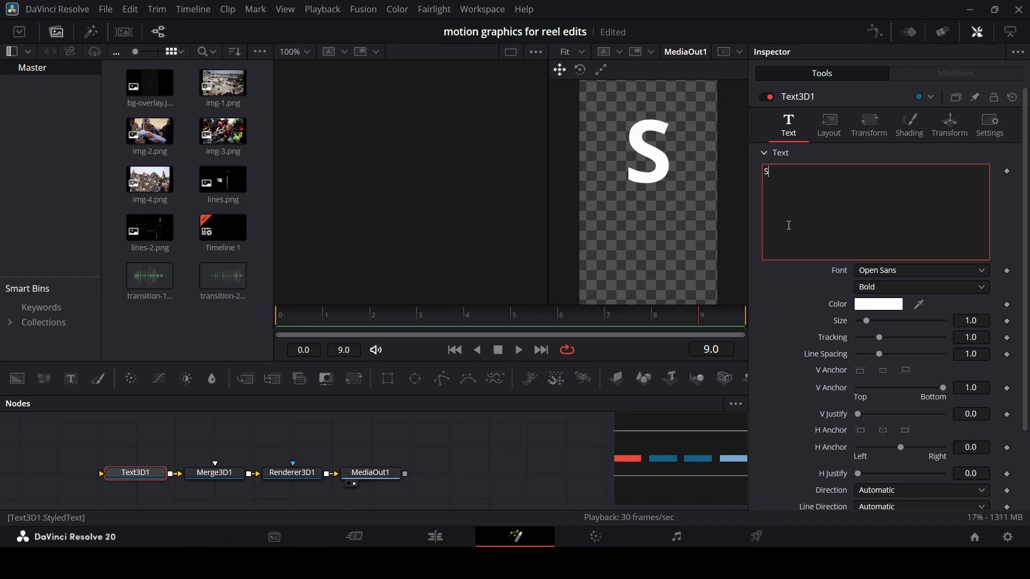
{"action": "type", "text": "top"}
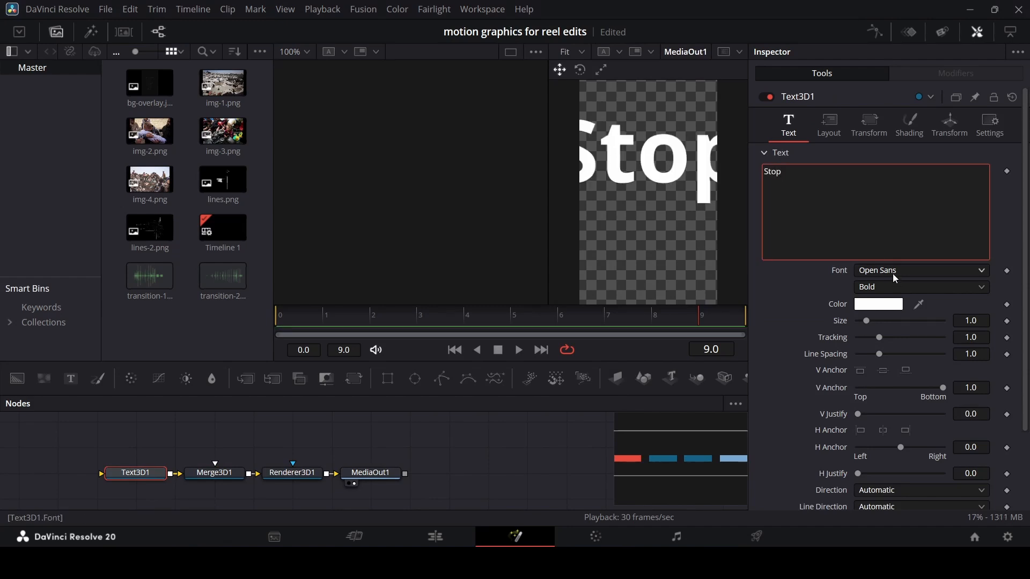
{"action": "left_click", "coordinate": [893, 274]}
{"action": "type", "text": "pop"}
{"action": "key", "text": "Return"}
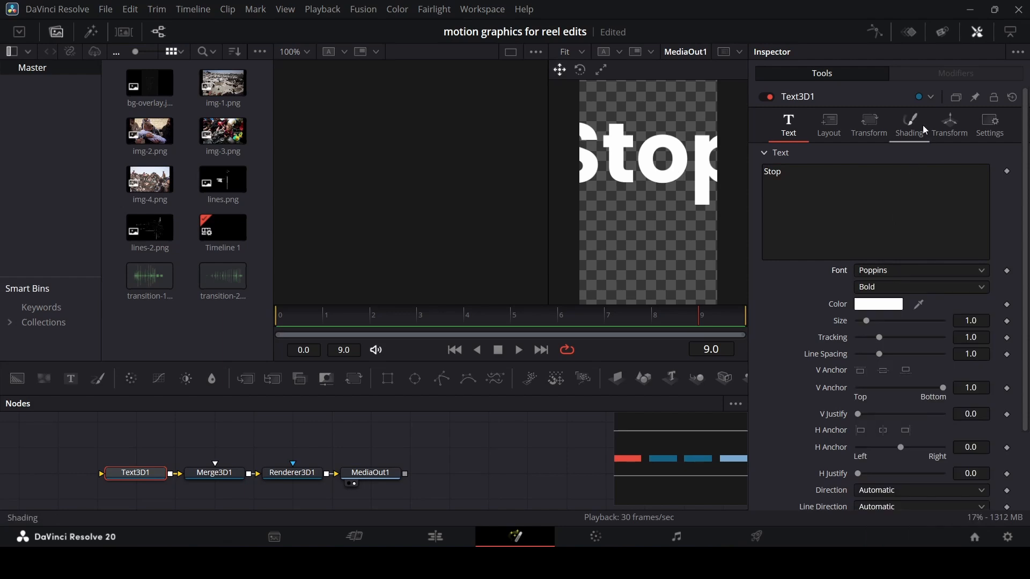
- Set the Z translation of the Text3D1 node to -20
{"action": "left_click", "coordinate": [954, 122]}
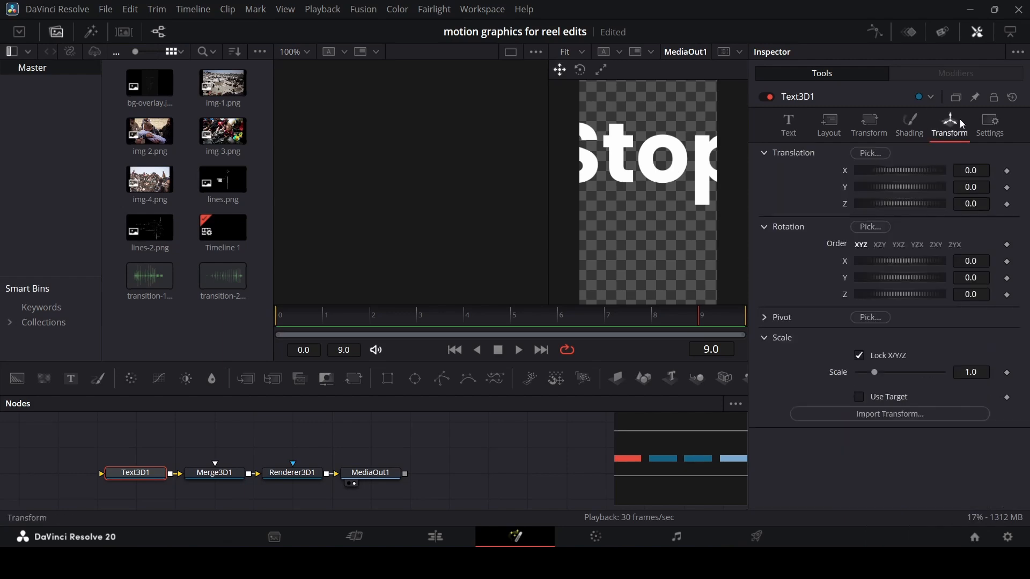
{"action": "double_click", "coordinate": [970, 204]}
{"action": "type", "text": "-20"}
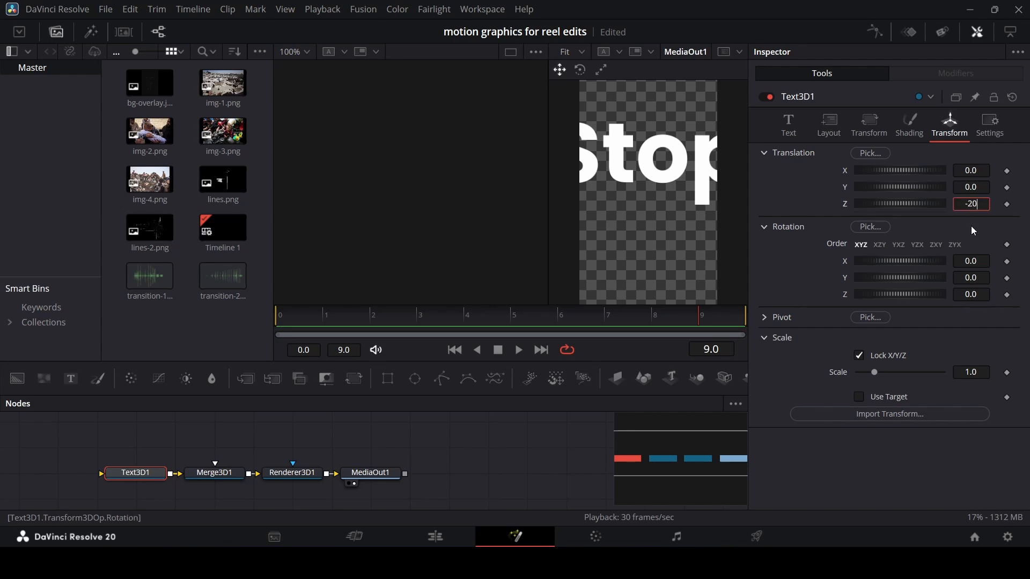
{"action": "key", "text": "Tab"}
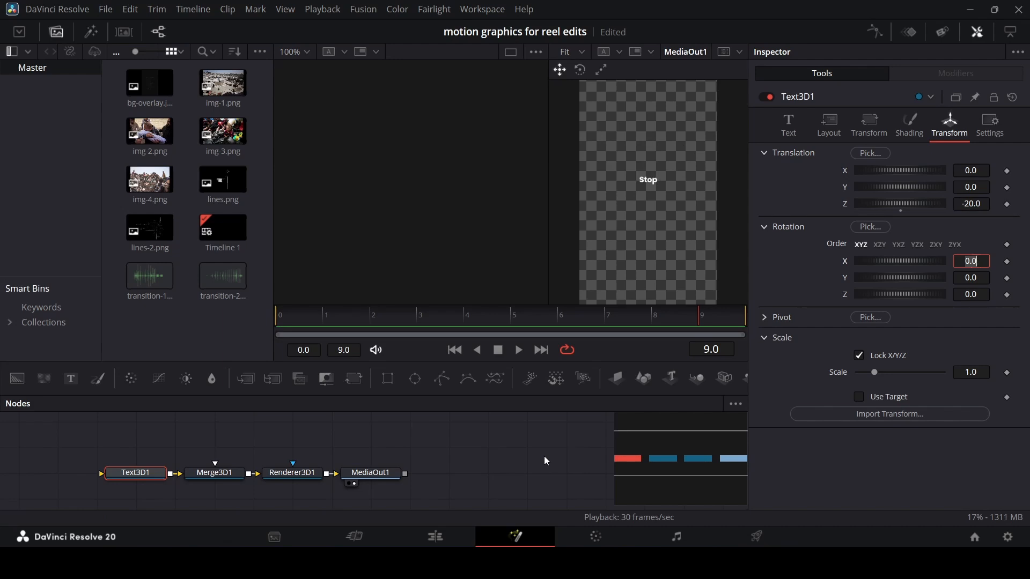
- Duplicate the Text3D1 node and connect the copy to Merge3D1
{"action": "left_click", "coordinate": [143, 479]}
{"action": "key", "text": "ctrl+v"}
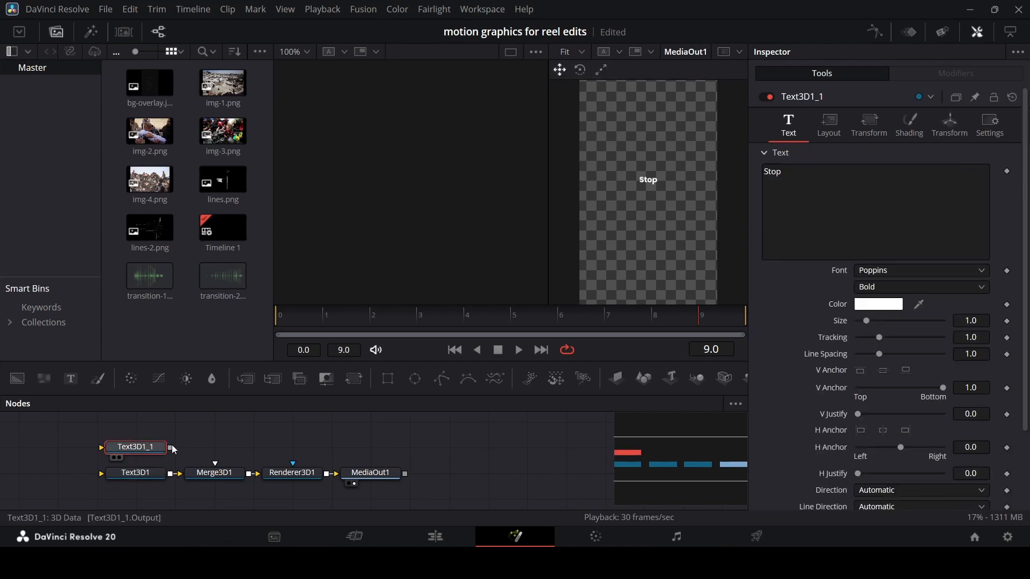
{"action": "left_click_drag", "start_coordinate": [172, 447], "coordinate": [215, 463]}
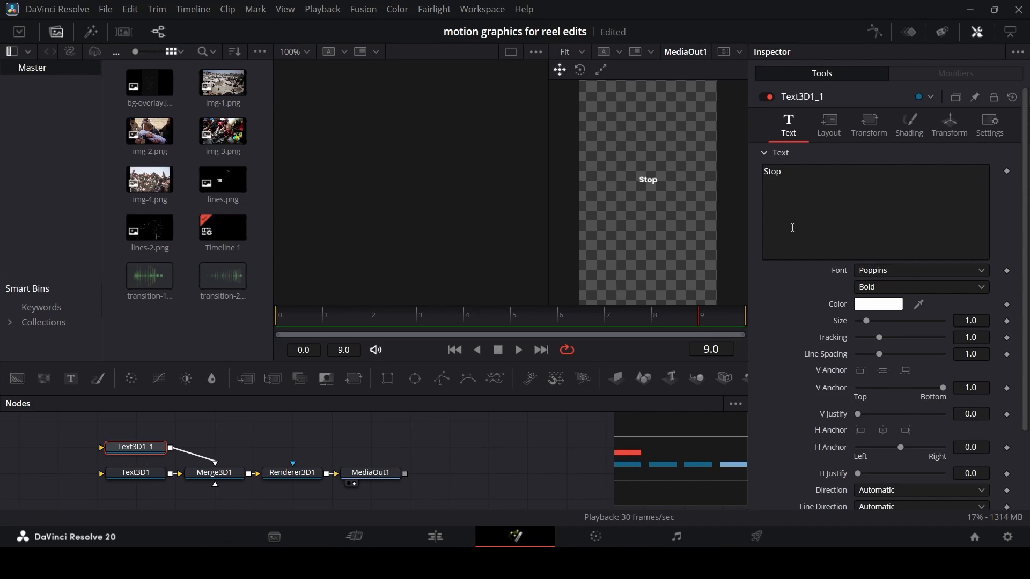
- Set the Z translation of the duplicated Stop text to -10
{"action": "left_click", "coordinate": [950, 126]}
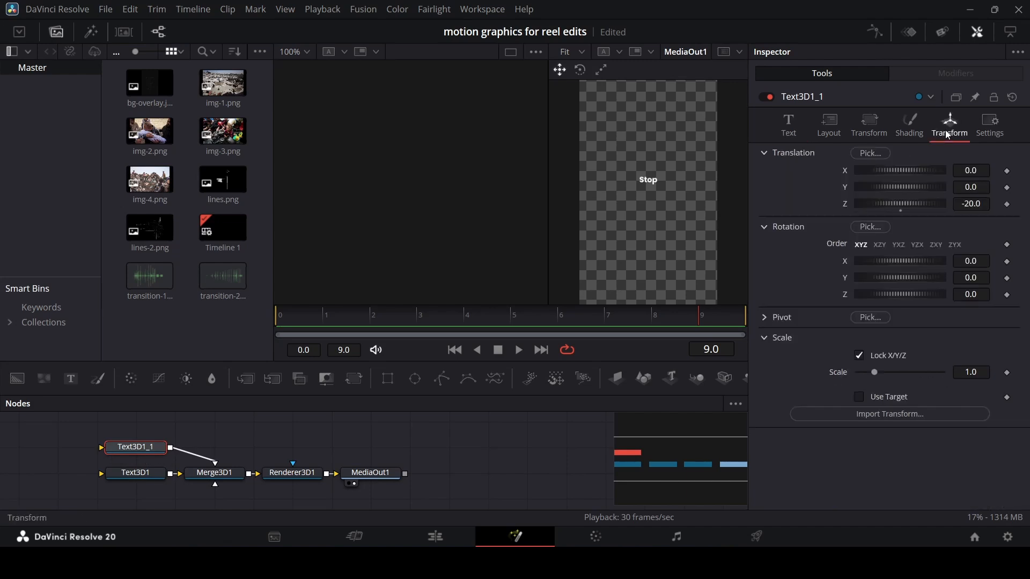
{"action": "left_click", "coordinate": [982, 204]}
{"action": "type", "text": "-"}
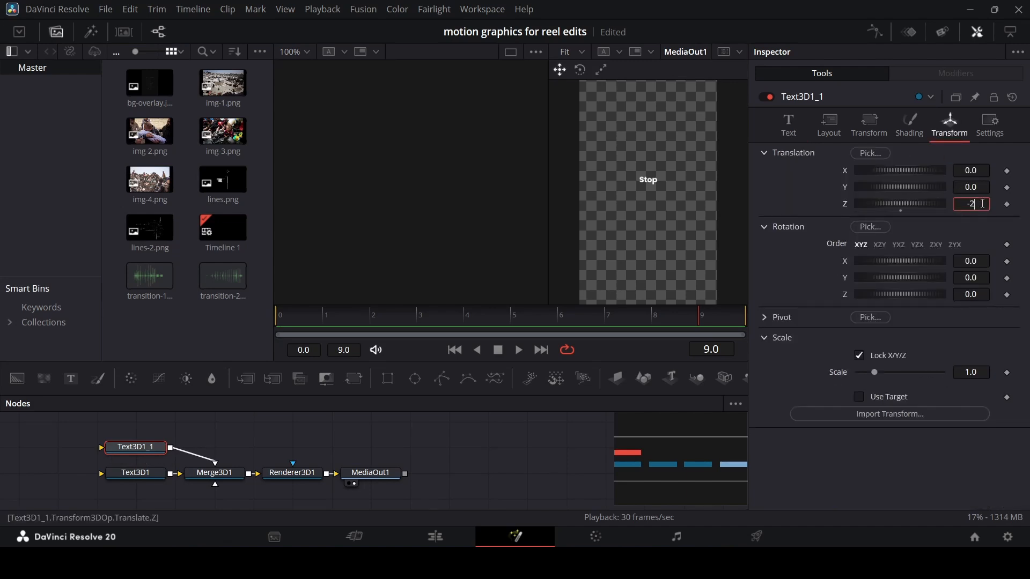
{"action": "type", "text": "20"}
{"action": "key", "text": "Tab"}
{"action": "left_click", "coordinate": [983, 204]}
{"action": "type", "text": "-10"}
{"action": "key", "text": "Tab"}
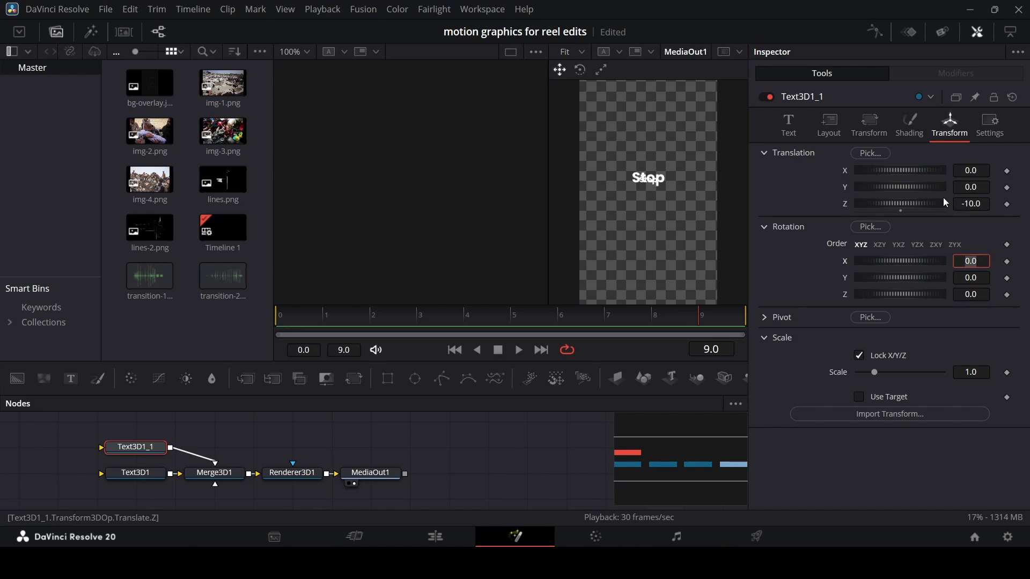
- Move the Text3D1_1 Stop text to X -1.333, Y -0.522 and rotate it 13.0 in X and 54.8 in Y
{"action": "left_click_drag", "start_coordinate": [909, 188], "coordinate": [875, 177]}
{"action": "mouse_move", "coordinate": [900, 278]}
{"action": "left_mouse_down"}
{"action": "mouse_move", "coordinate": [921, 281]}
{"action": "mouse_move", "coordinate": [896, 260]}
{"action": "mouse_move", "coordinate": [905, 263]}
{"action": "left_mouse_up"}
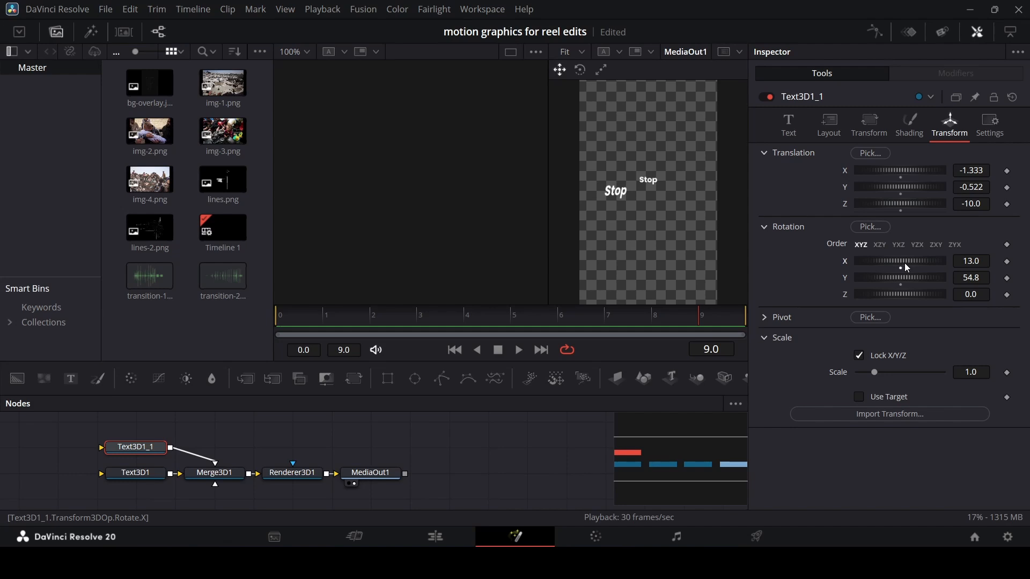
- Change the material color of the Text3D1_1 node to bright red with saturation 0.964
{"action": "left_click", "coordinate": [899, 135]}
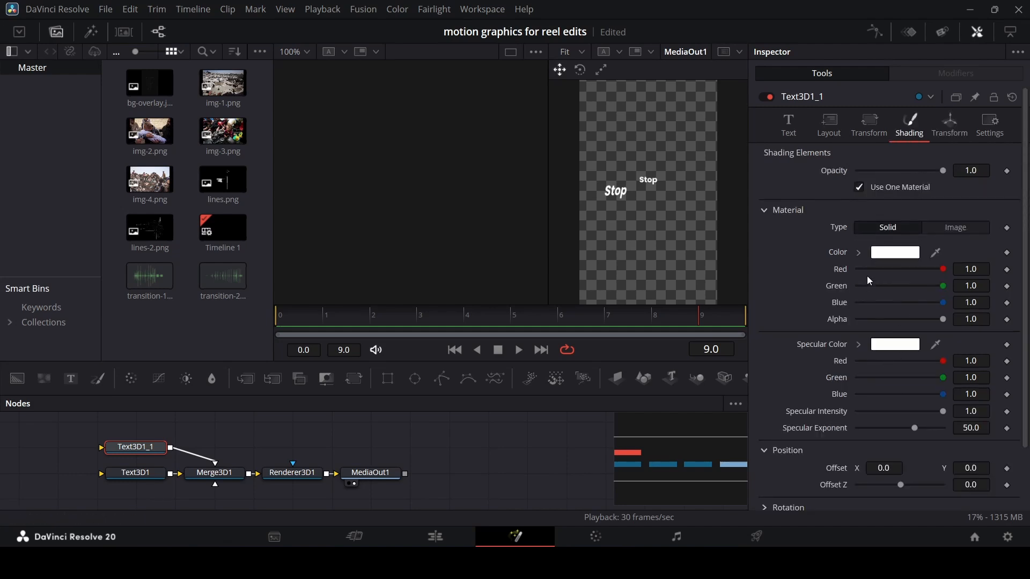
{"action": "left_click", "coordinate": [859, 252]}
{"action": "left_click", "coordinate": [862, 293]}
{"action": "left_click_drag", "start_coordinate": [861, 292], "coordinate": [962, 253]}
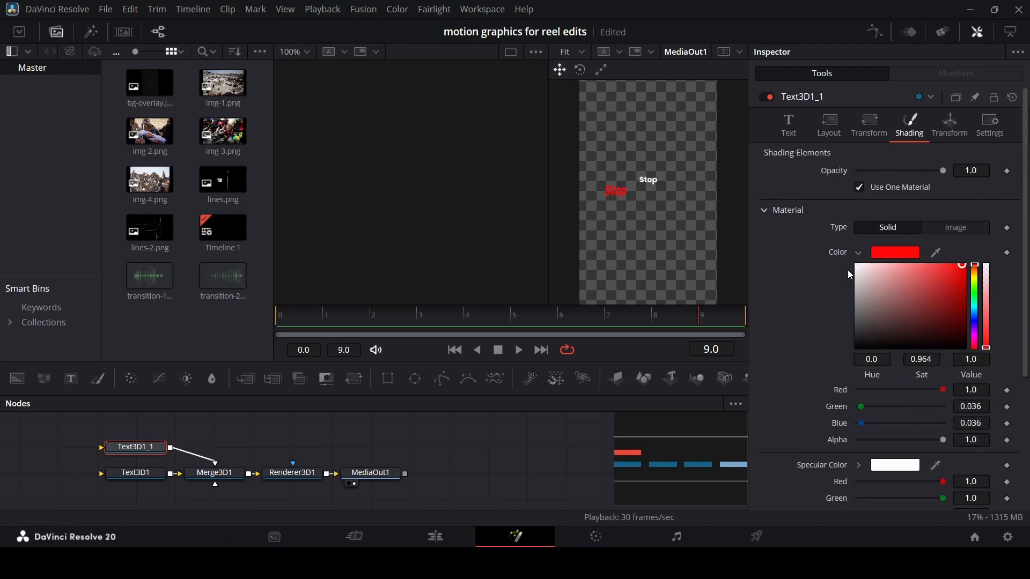
{"action": "left_click", "coordinate": [859, 253]}
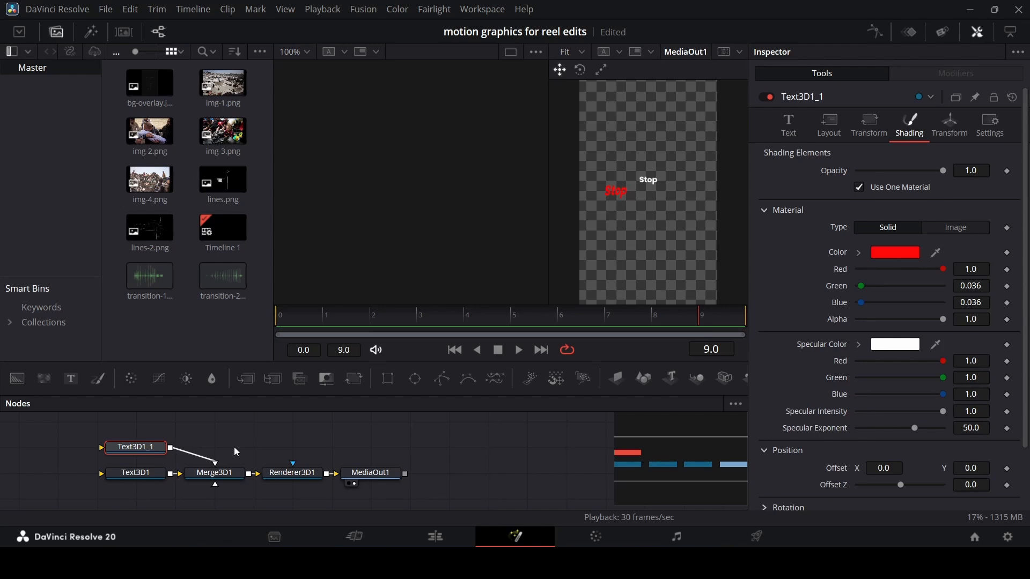
- Paste another copy of the white Stop text node and connect it to Merge3D1
{"action": "key", "text": "ctrl+v"}
{"action": "key", "text": "ctrl+z"}
{"action": "key", "text": "ctrl+v"}
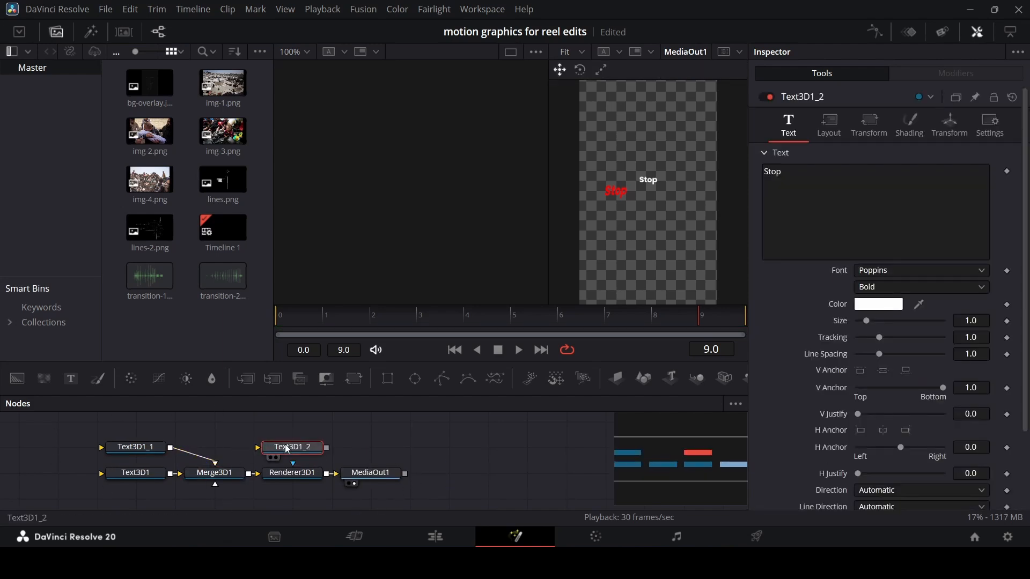
{"action": "left_click_drag", "start_coordinate": [300, 448], "coordinate": [231, 463]}
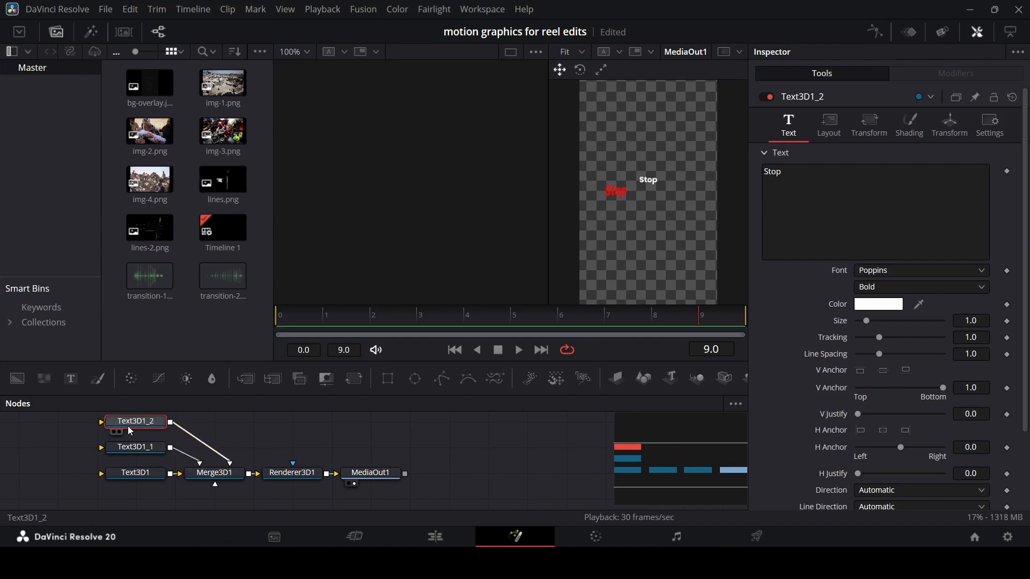
- Move the Text3D1_2 text to X 2.899, Y -0.814 and rotate it 47.0 in Y and 174.8 in Z
{"action": "left_click", "coordinate": [950, 125]}
{"action": "left_click_drag", "start_coordinate": [902, 188], "coordinate": [881, 193]}
{"action": "left_click_drag", "start_coordinate": [883, 170], "coordinate": [951, 172]}
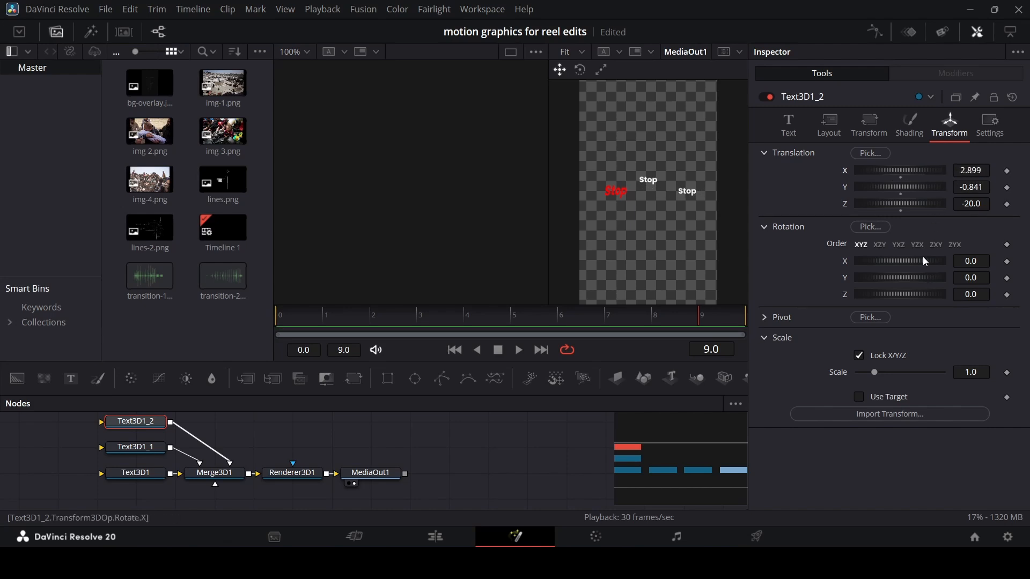
{"action": "left_click_drag", "start_coordinate": [901, 296], "coordinate": [946, 297]}
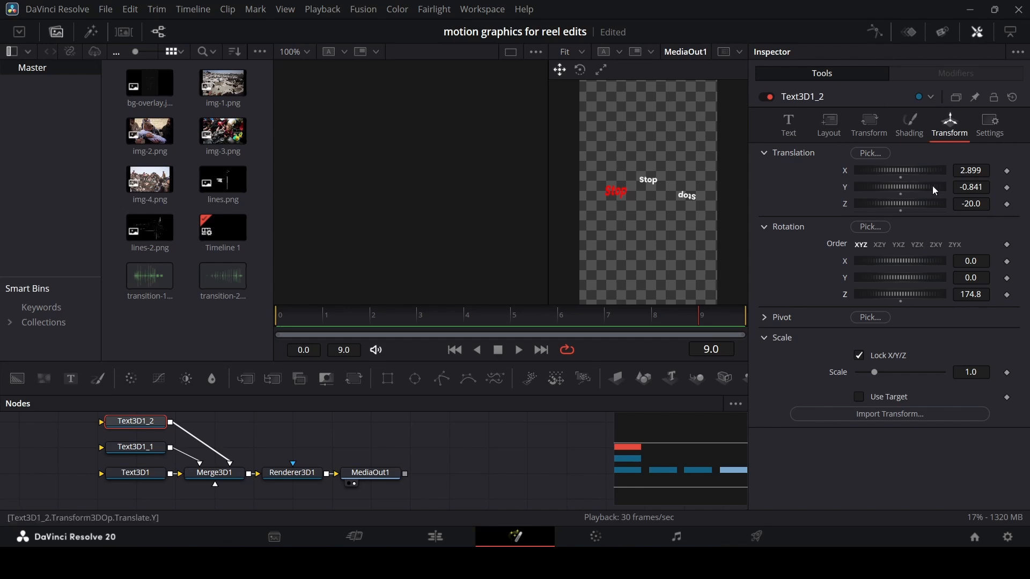
{"action": "left_click_drag", "start_coordinate": [973, 192], "coordinate": [985, 192]}
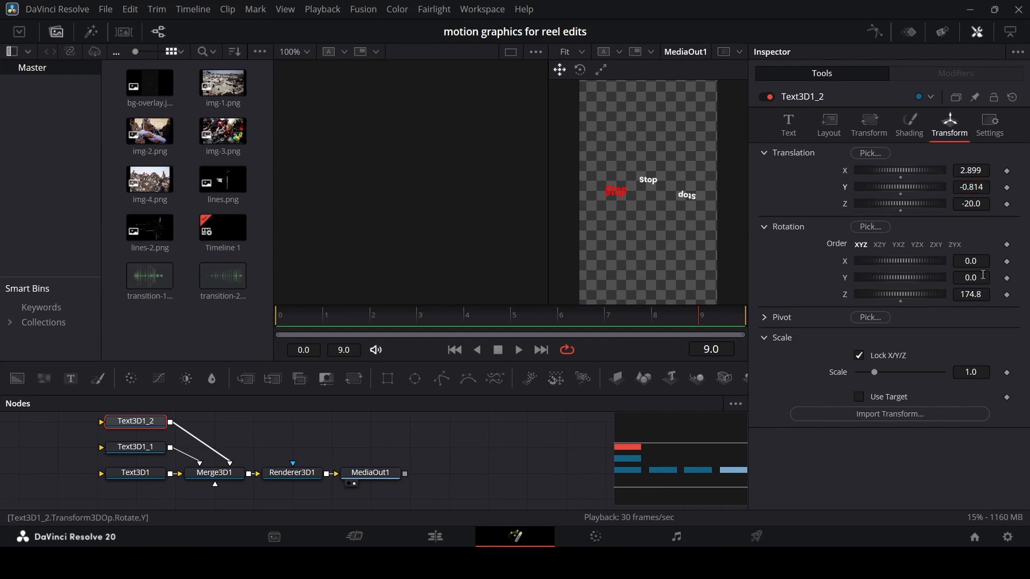
{"action": "left_click_drag", "start_coordinate": [971, 278], "coordinate": [1019, 278]}
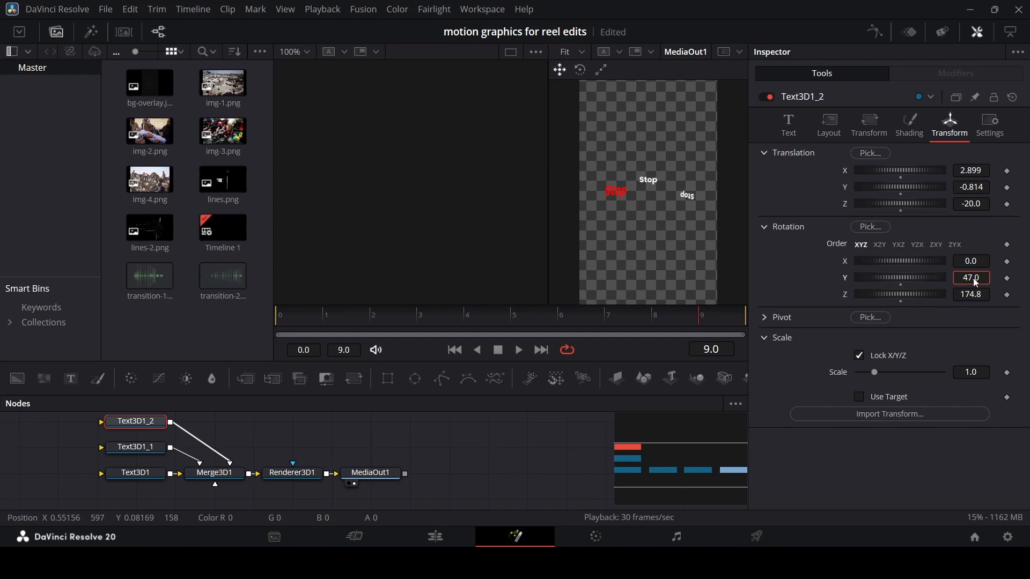
- Paste a fourth Stop text node into the composition and link its output to Merge3D1
{"action": "scroll", "coordinate": [354, 439], "scroll_direction": "up", "scroll_amount": 2}
{"action": "key", "text": "ctrl+v"}
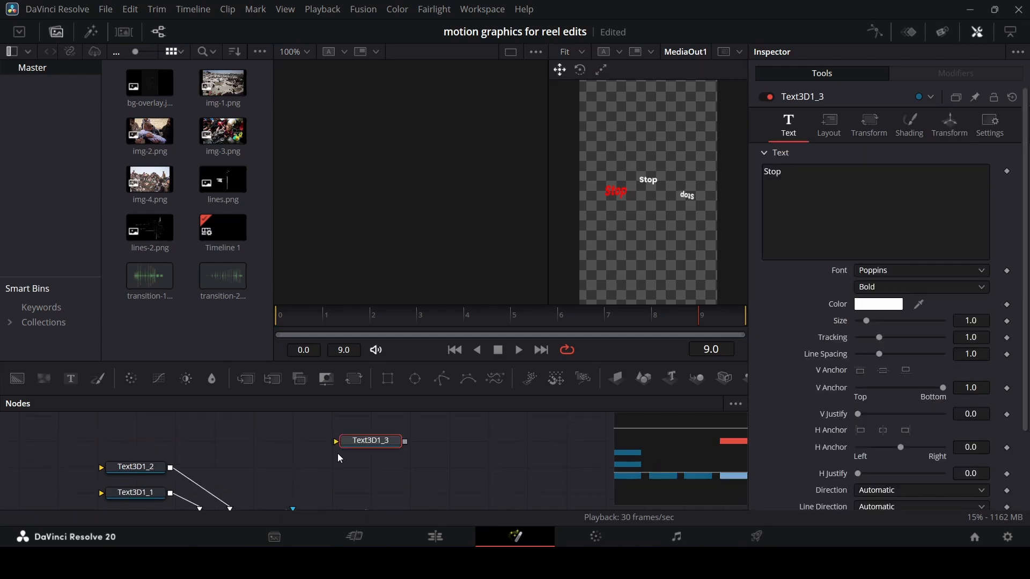
{"action": "left_click_drag", "start_coordinate": [395, 441], "coordinate": [226, 470]}
{"action": "left_click", "coordinate": [228, 474]}
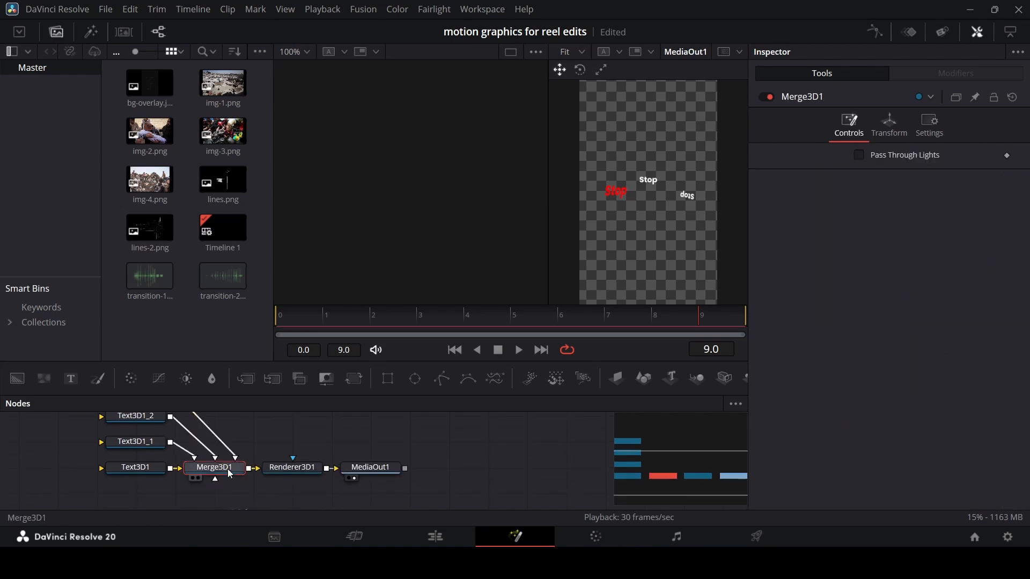
- Position the Text3D1_3 text at X -0.497, Y -1.574, Z -5.18 with a Y rotation of 74.9
{"action": "scroll", "coordinate": [230, 452], "scroll_direction": "up", "scroll_amount": 3}
{"action": "left_click", "coordinate": [138, 436]}
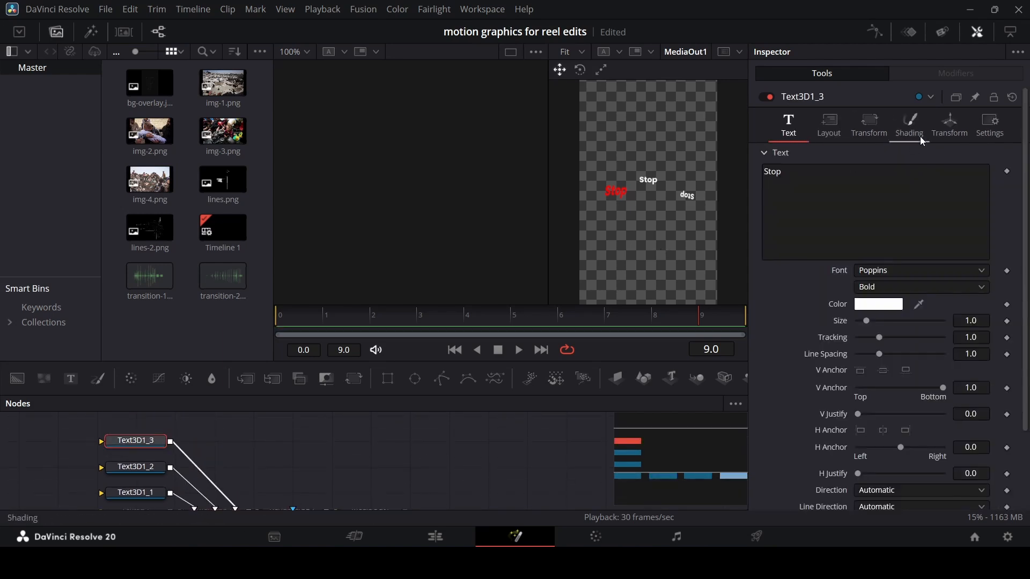
{"action": "left_click", "coordinate": [948, 131]}
{"action": "left_click_drag", "start_coordinate": [979, 187], "coordinate": [938, 186]}
{"action": "left_click_drag", "start_coordinate": [964, 278], "coordinate": [977, 278]}
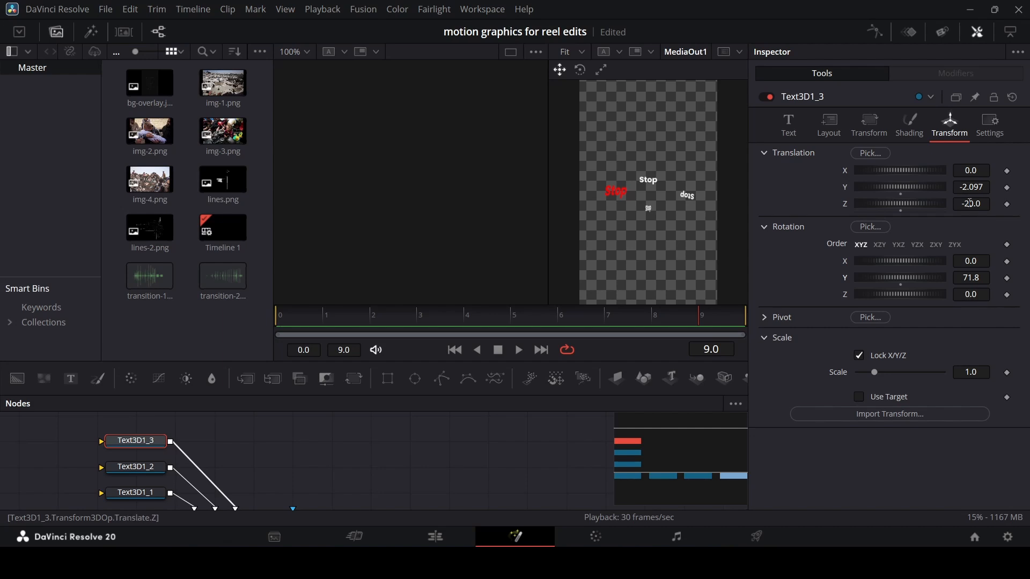
{"action": "mouse_move", "coordinate": [970, 204]}
{"action": "left_mouse_down"}
{"action": "mouse_move", "coordinate": [1001, 204]}
{"action": "mouse_move", "coordinate": [961, 171]}
{"action": "mouse_move", "coordinate": [975, 185]}
{"action": "left_mouse_up"}
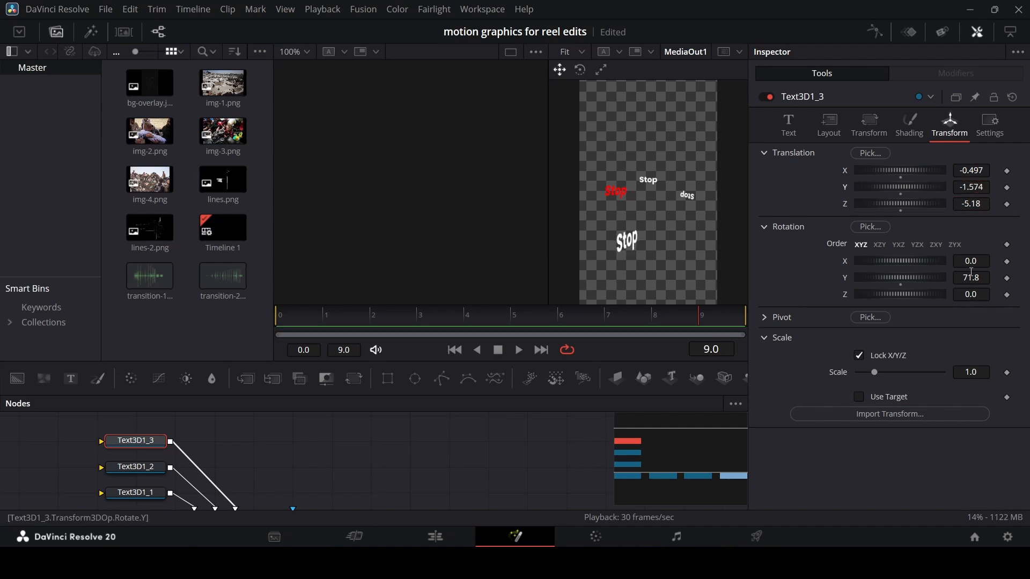
{"action": "left_click_drag", "start_coordinate": [970, 277], "coordinate": [980, 277]}
- Add a fifth copy of the Stop text, arrange it beside Text3D1_3 above the merge, and connect it to Merge3D1
{"action": "left_click", "coordinate": [439, 436]}
{"action": "key", "text": "ctrl+v"}
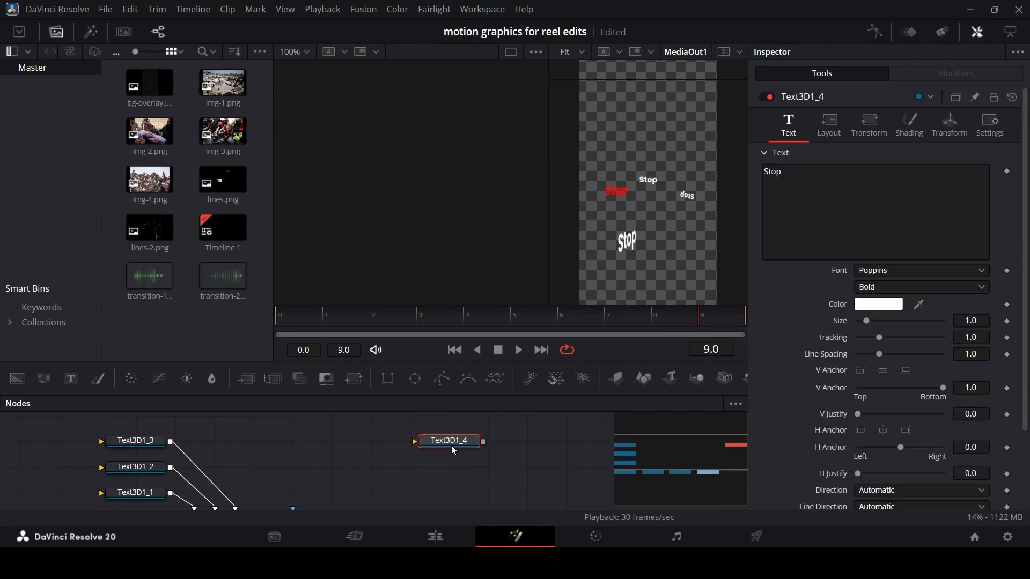
{"action": "left_click_drag", "start_coordinate": [434, 445], "coordinate": [324, 470]}
{"action": "left_click_drag", "start_coordinate": [135, 441], "coordinate": [253, 466]}
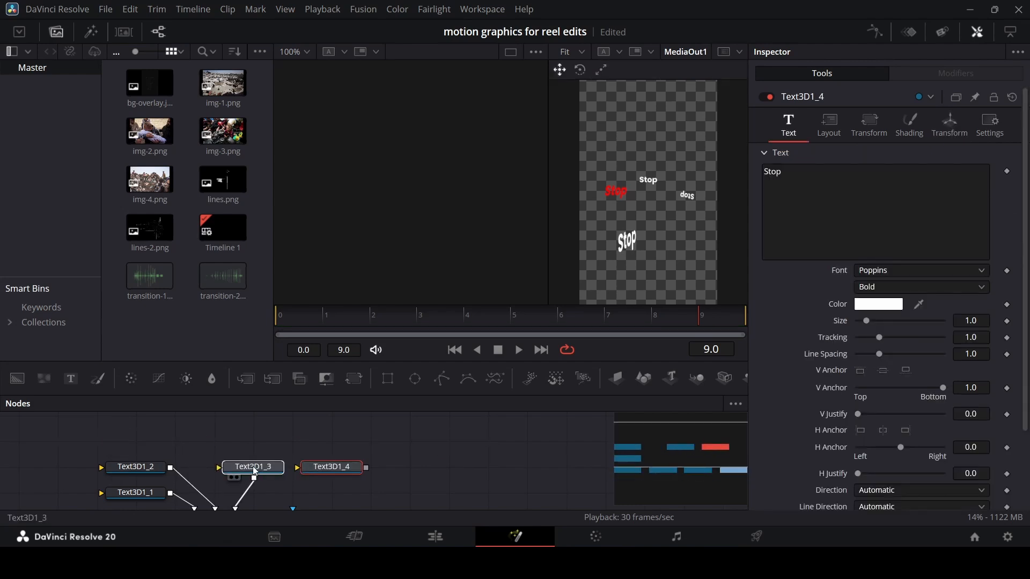
{"action": "scroll", "coordinate": [332, 471], "scroll_direction": "down", "scroll_amount": 2}
{"action": "left_click_drag", "start_coordinate": [366, 428], "coordinate": [226, 478]}
- Move the Text3D1_4 text to X 3.101, Y -2.826 and rotate it 13.1 in X and -62.6 in Y
{"action": "left_click", "coordinate": [332, 429]}
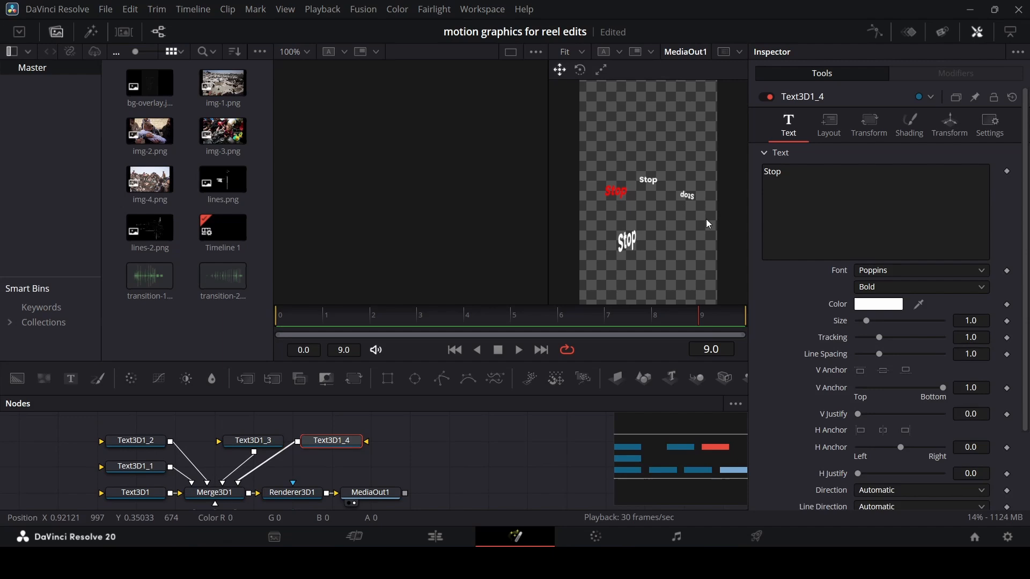
{"action": "left_click", "coordinate": [957, 125]}
{"action": "mouse_move", "coordinate": [958, 190]}
{"action": "left_mouse_down"}
{"action": "mouse_move", "coordinate": [842, 192]}
{"action": "mouse_move", "coordinate": [923, 168]}
{"action": "mouse_move", "coordinate": [969, 171]}
{"action": "mouse_move", "coordinate": [967, 187]}
{"action": "left_mouse_up"}
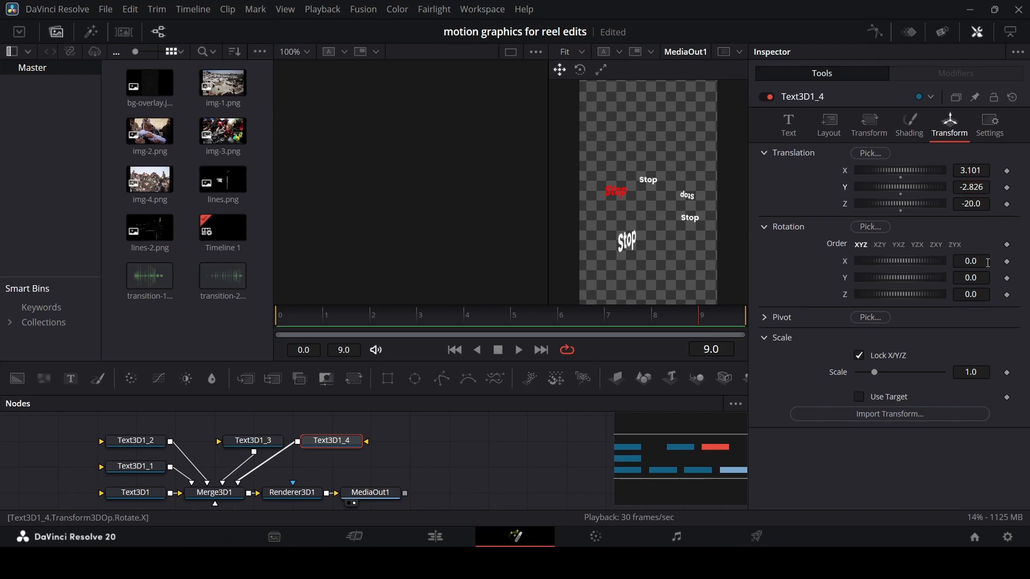
{"action": "left_click_drag", "start_coordinate": [984, 263], "coordinate": [675, 261]}
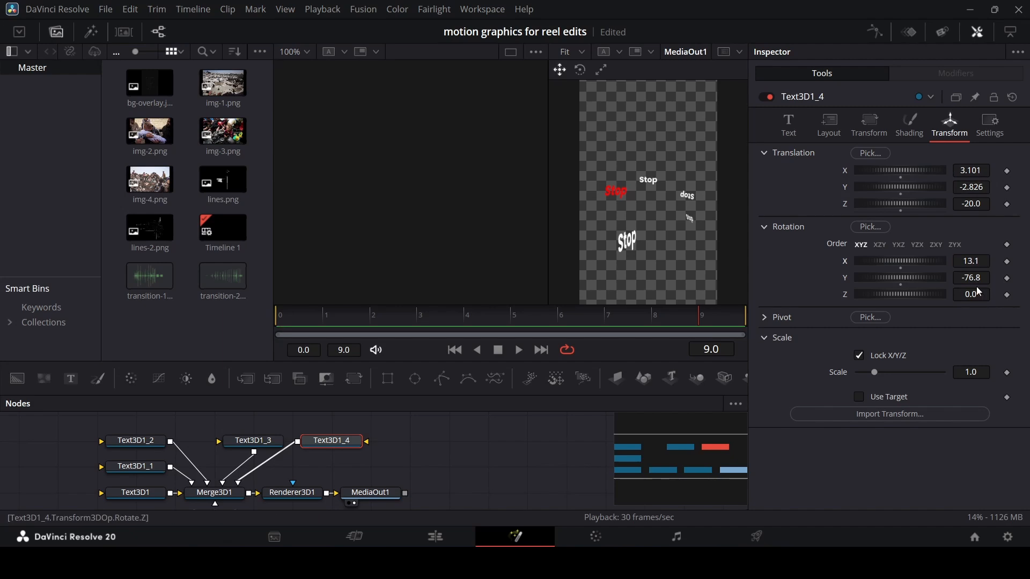
{"action": "left_click_drag", "start_coordinate": [972, 277], "coordinate": [1009, 277]}
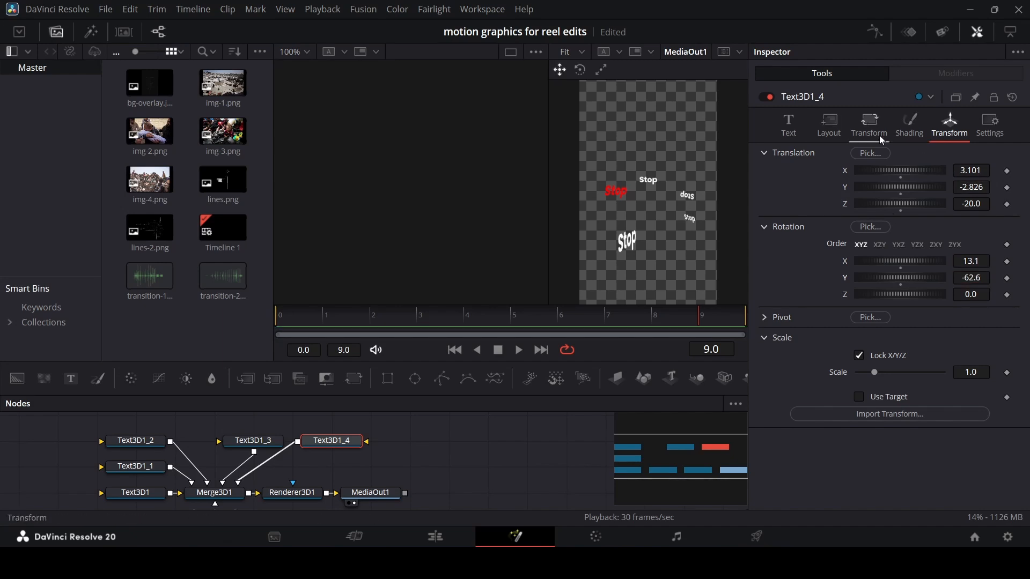
- Change the material color of the Text3D1_4 node to bright green with hue 0.424 and full saturation
{"action": "left_click", "coordinate": [915, 125]}
{"action": "left_click", "coordinate": [860, 255]}
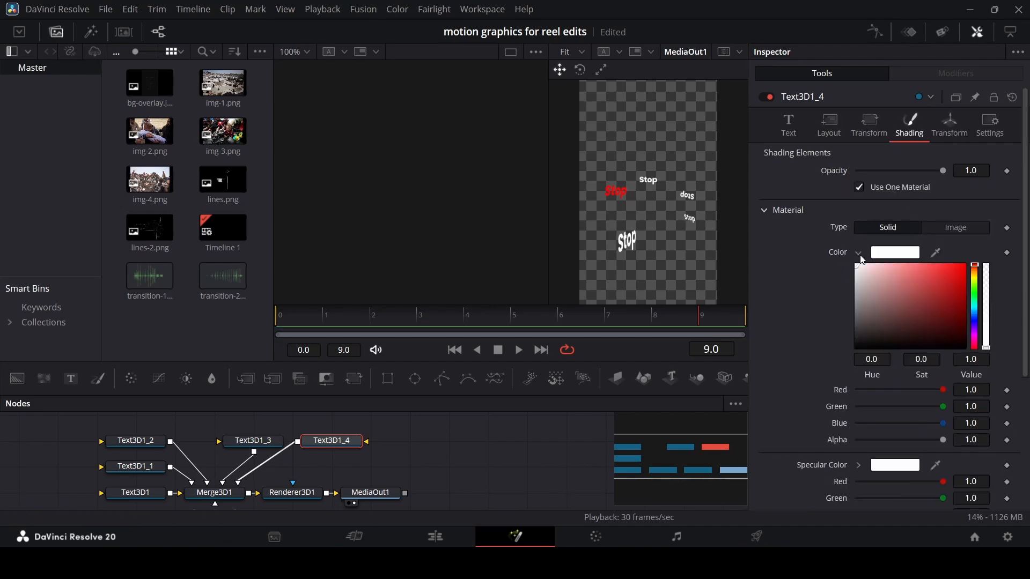
{"action": "left_click", "coordinate": [976, 299]}
{"action": "left_click", "coordinate": [961, 287]}
{"action": "left_click_drag", "start_coordinate": [961, 287], "coordinate": [967, 243]}
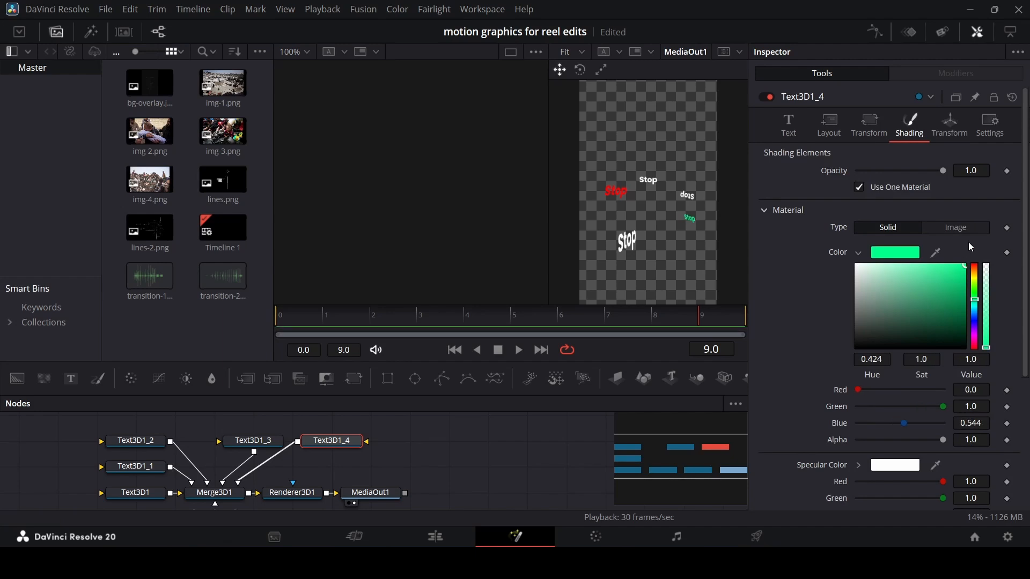
{"action": "left_click", "coordinate": [859, 253]}
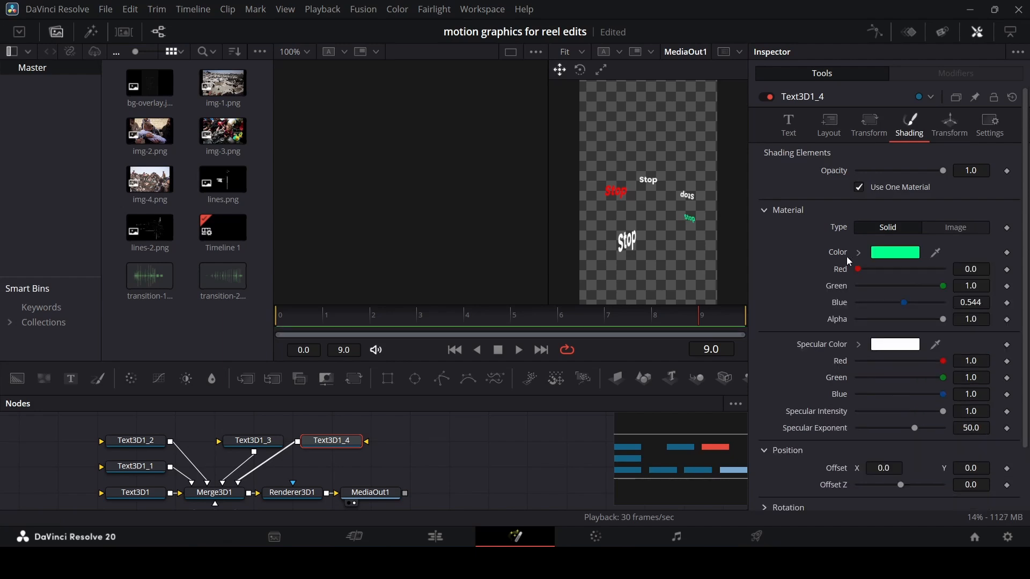
- Change the material color of the Text3D1_2 node to cyan with hue 0.48 and saturation 0.928
{"action": "left_click", "coordinate": [260, 441]}
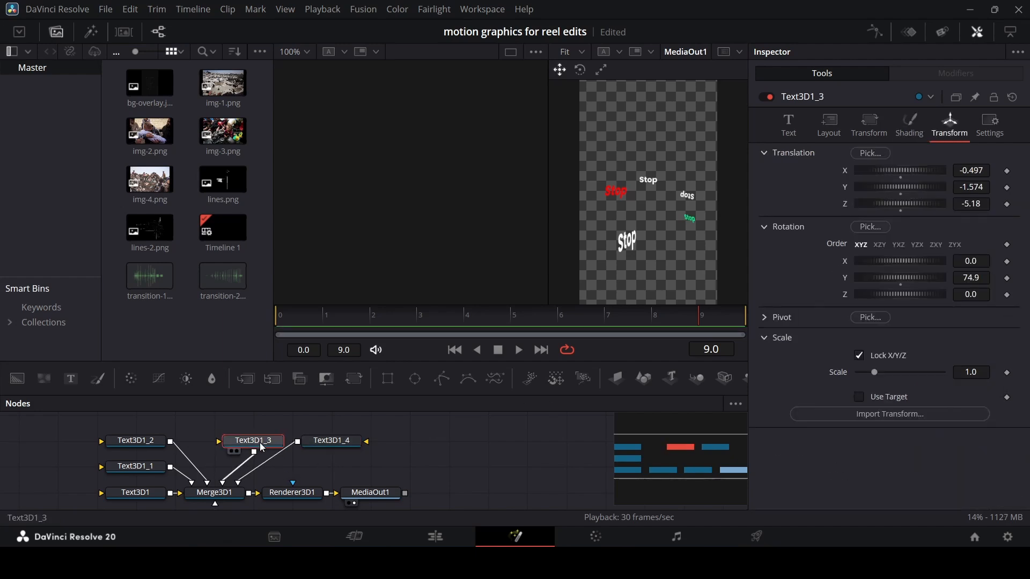
{"action": "left_click", "coordinate": [140, 442]}
{"action": "left_click", "coordinate": [910, 126]}
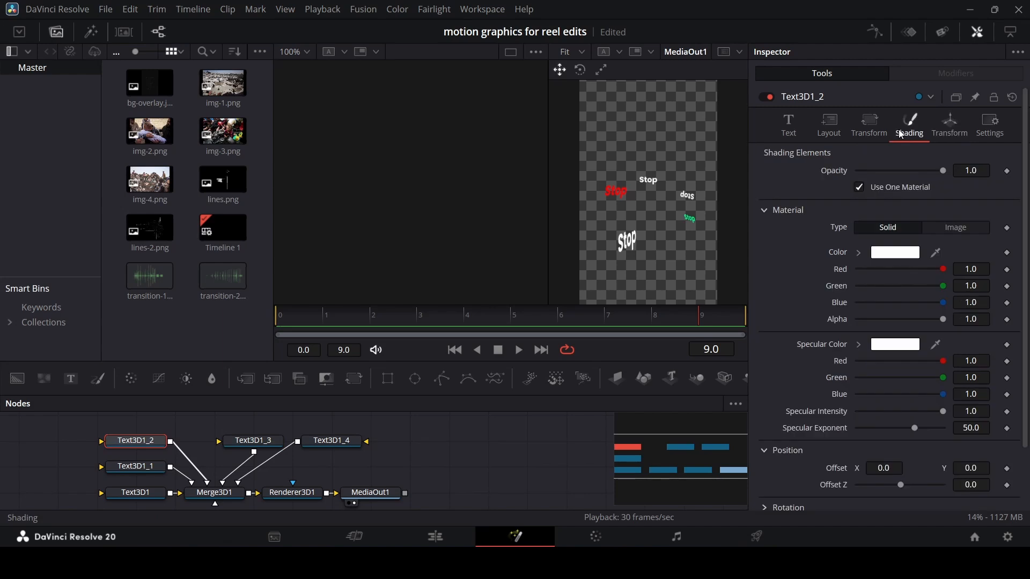
{"action": "left_click", "coordinate": [859, 253]}
{"action": "left_click", "coordinate": [945, 293]}
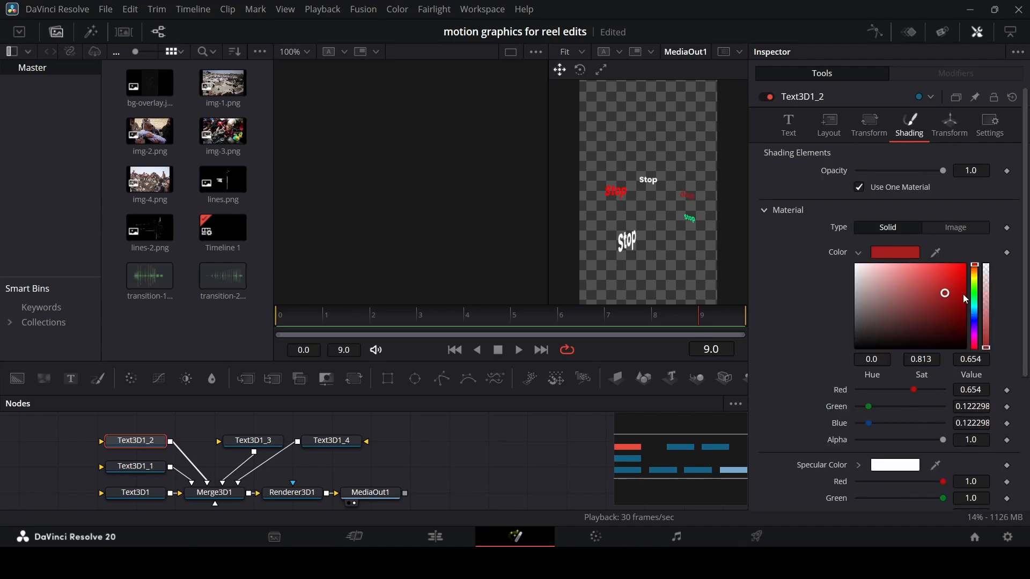
{"action": "left_click_drag", "start_coordinate": [974, 307], "coordinate": [957, 236]}
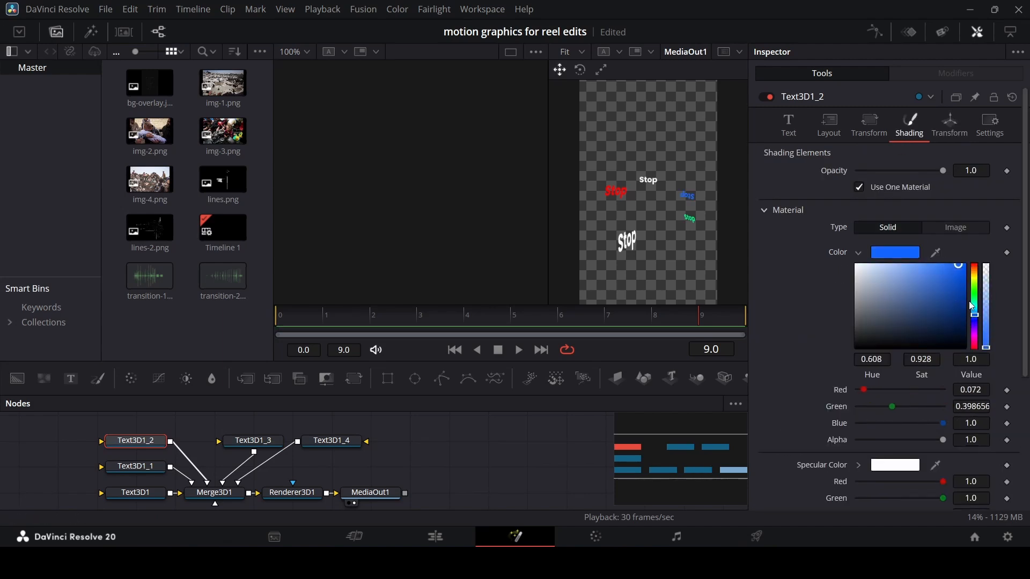
{"action": "left_click_drag", "start_coordinate": [974, 315], "coordinate": [974, 304]}
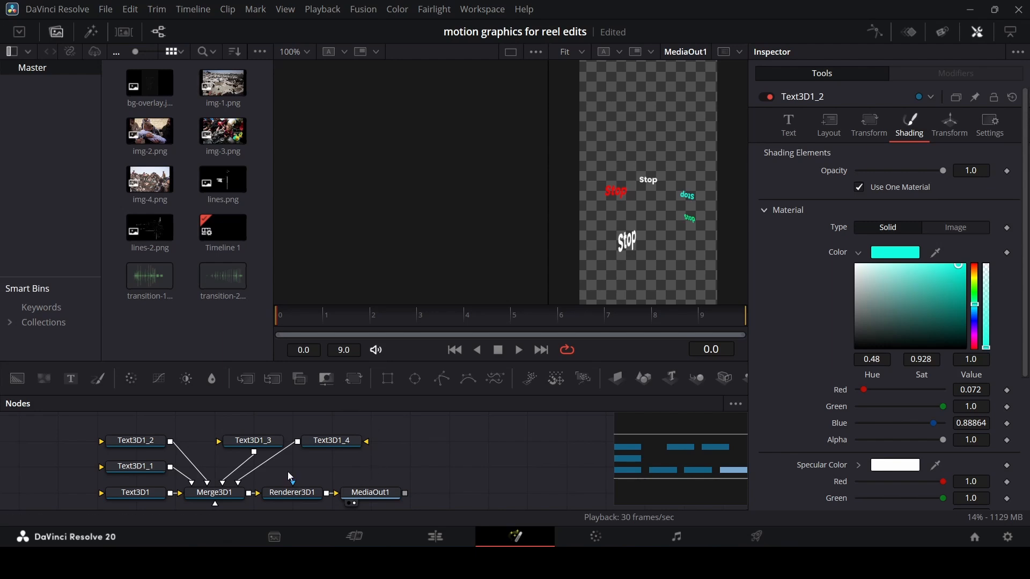
- Keyframe the Z translation of Merge3D1 at 0.0 on frame 9 and return to frame 0
{"action": "left_click", "coordinate": [214, 493]}
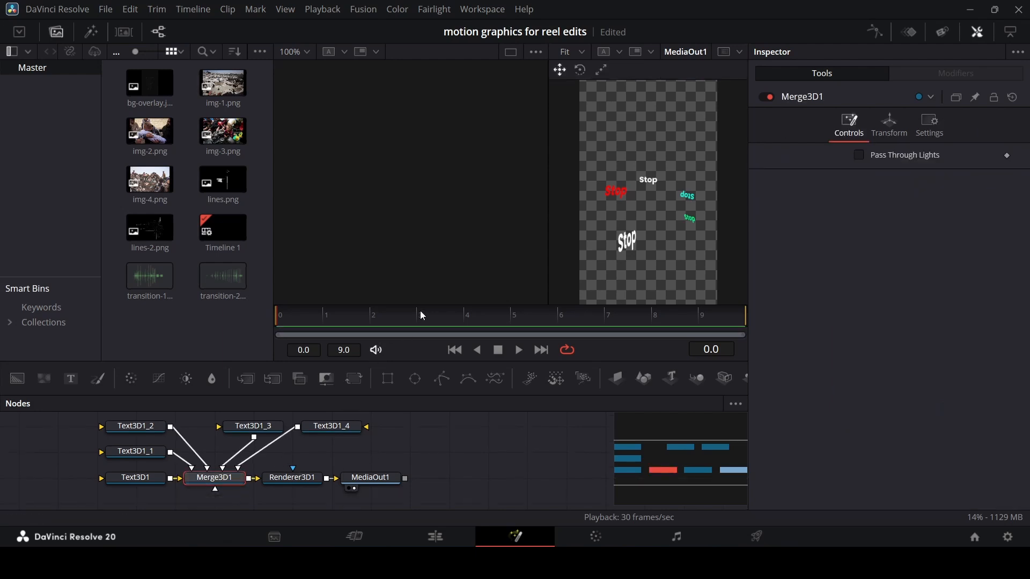
{"action": "left_click", "coordinate": [890, 125]}
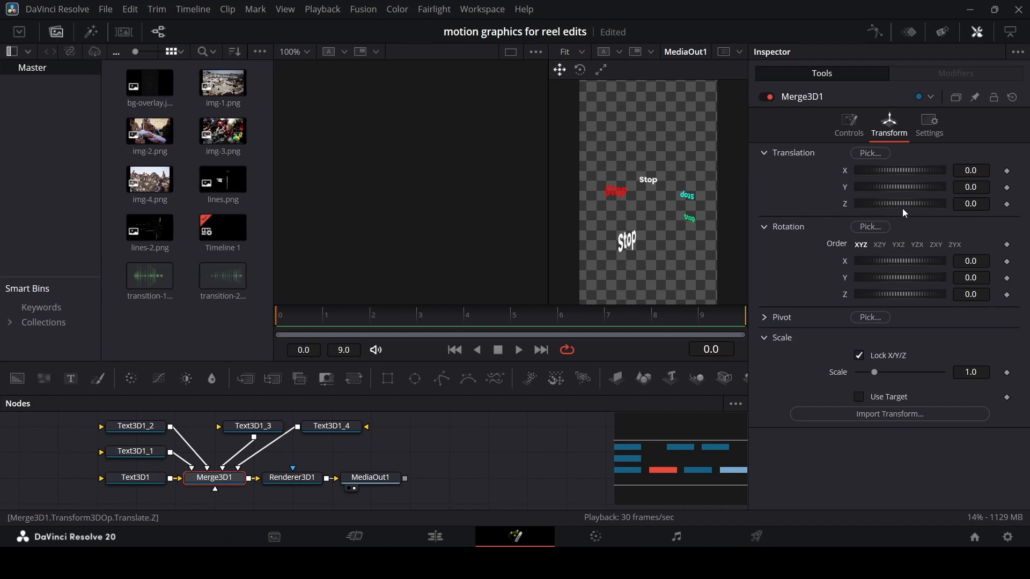
{"action": "mouse_move", "coordinate": [903, 210]}
{"action": "left_mouse_down"}
{"action": "mouse_move", "coordinate": [961, 204]}
{"action": "mouse_move", "coordinate": [898, 213]}
{"action": "mouse_move", "coordinate": [937, 219]}
{"action": "mouse_move", "coordinate": [912, 226]}
{"action": "left_mouse_up"}
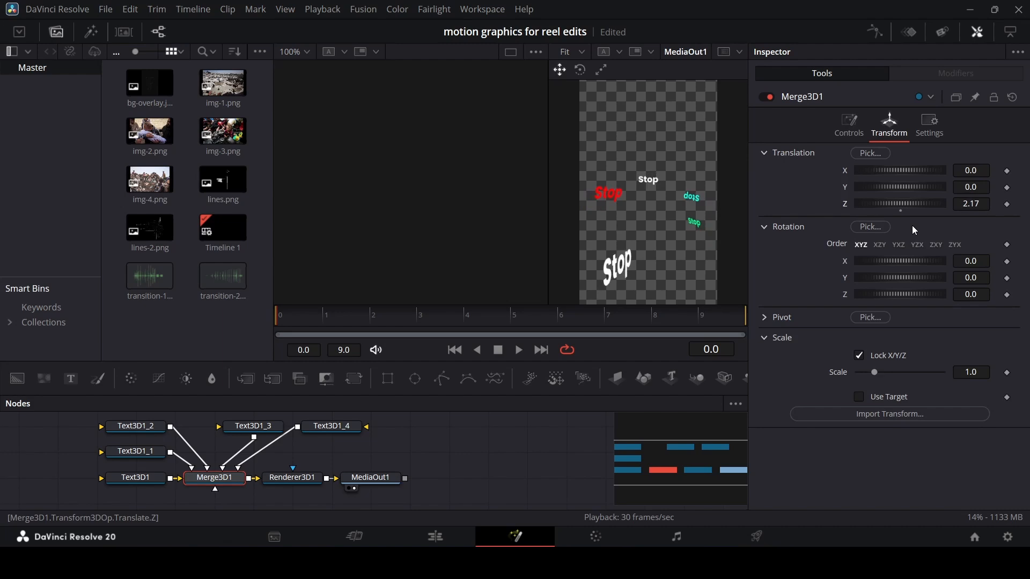
{"action": "double_click", "coordinate": [845, 204]}
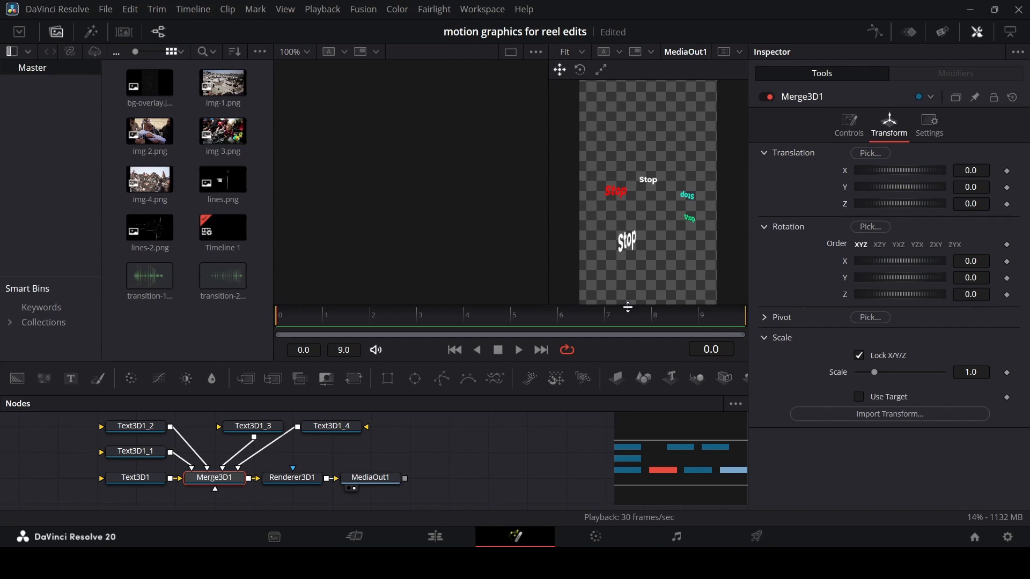
{"action": "left_click_drag", "start_coordinate": [438, 314], "coordinate": [707, 316]}
{"action": "left_click", "coordinate": [1008, 205]}
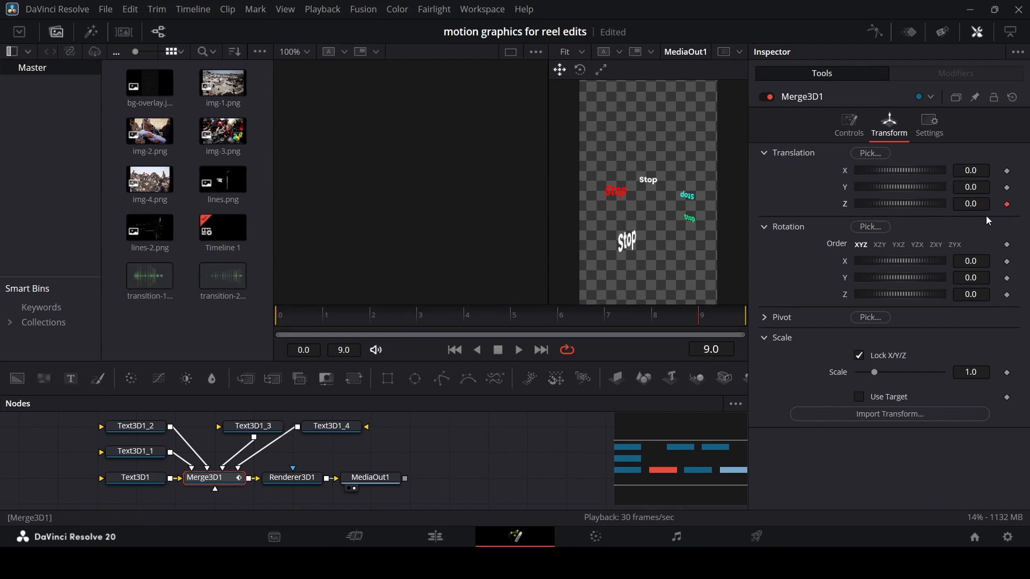
{"action": "left_click_drag", "start_coordinate": [313, 322], "coordinate": [279, 321]}
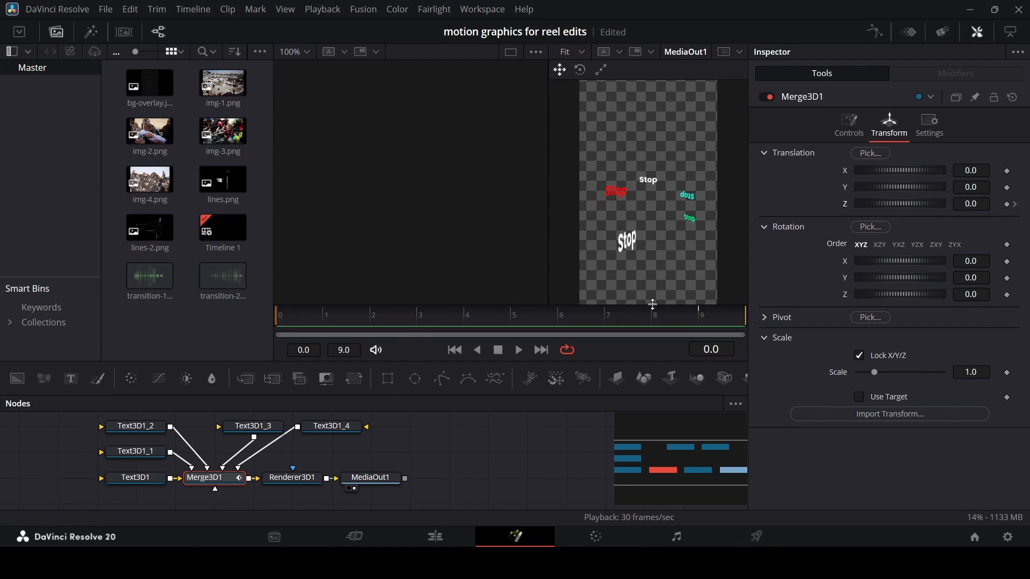
- Set the Z translation of Merge3D1 to 13.0 on frame 0
{"action": "left_click_drag", "start_coordinate": [888, 204], "coordinate": [955, 206]}
{"action": "double_click", "coordinate": [975, 205]}
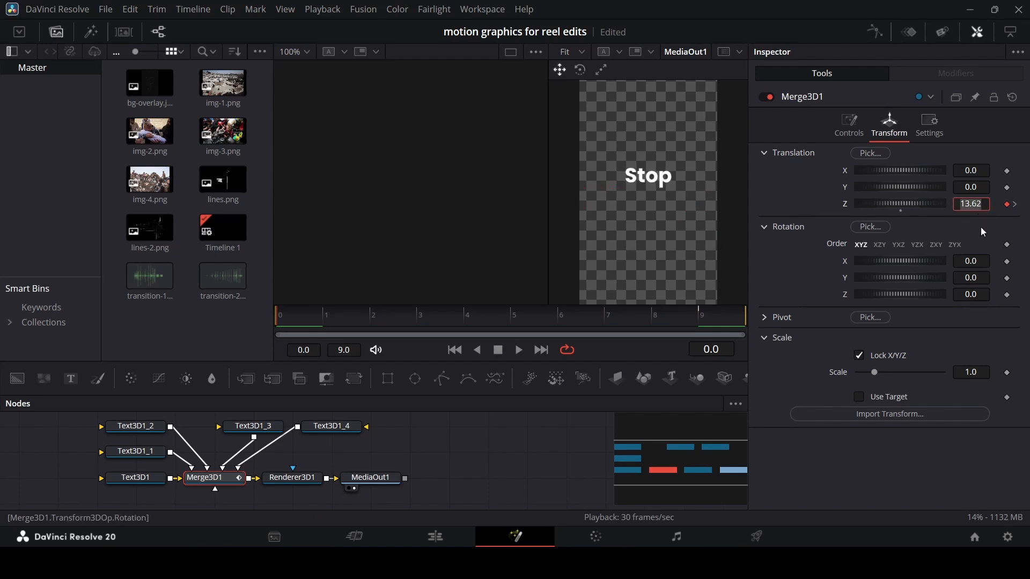
{"action": "key", "text": "Up"}
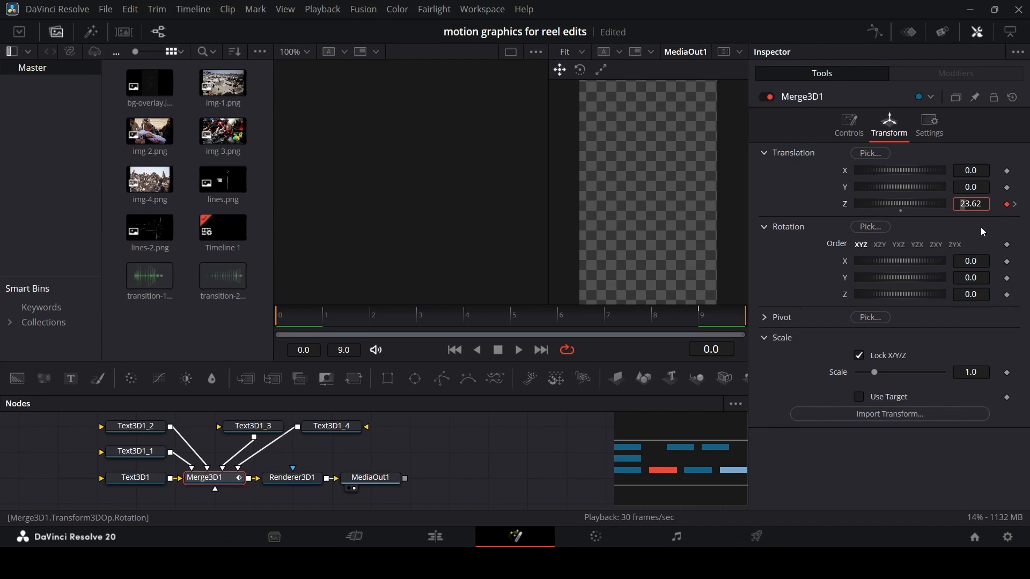
{"action": "type", "text": "13"}
{"action": "key", "text": "Tab"}
{"action": "left_click", "coordinate": [495, 467]}
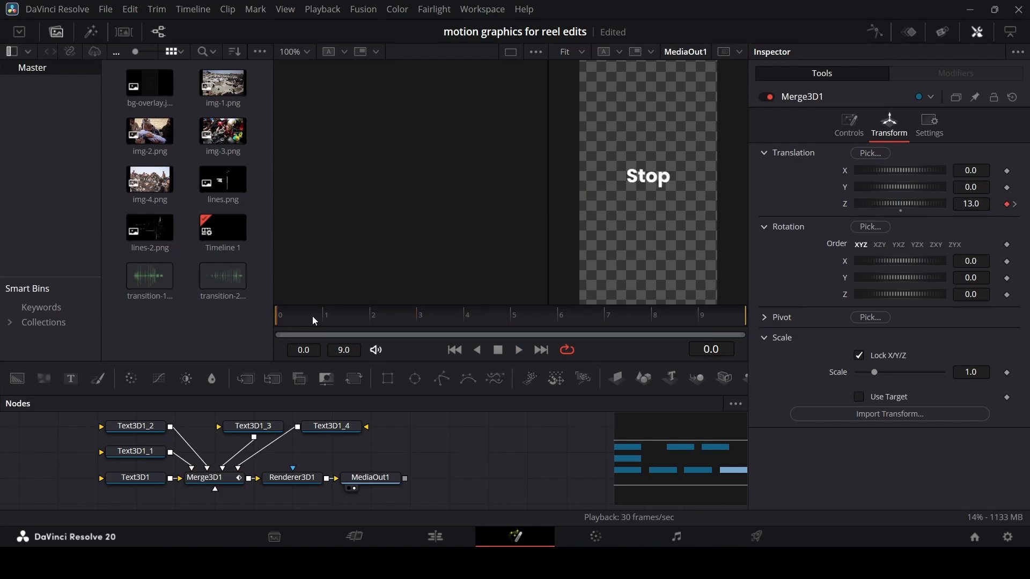
- Set the Z translation of Merge3D1 to 3.04 on frame 9 and play the animation from the start
{"action": "left_click_drag", "start_coordinate": [461, 322], "coordinate": [693, 327]}
{"action": "left_click", "coordinate": [205, 477]}
{"action": "left_click", "coordinate": [705, 322]}
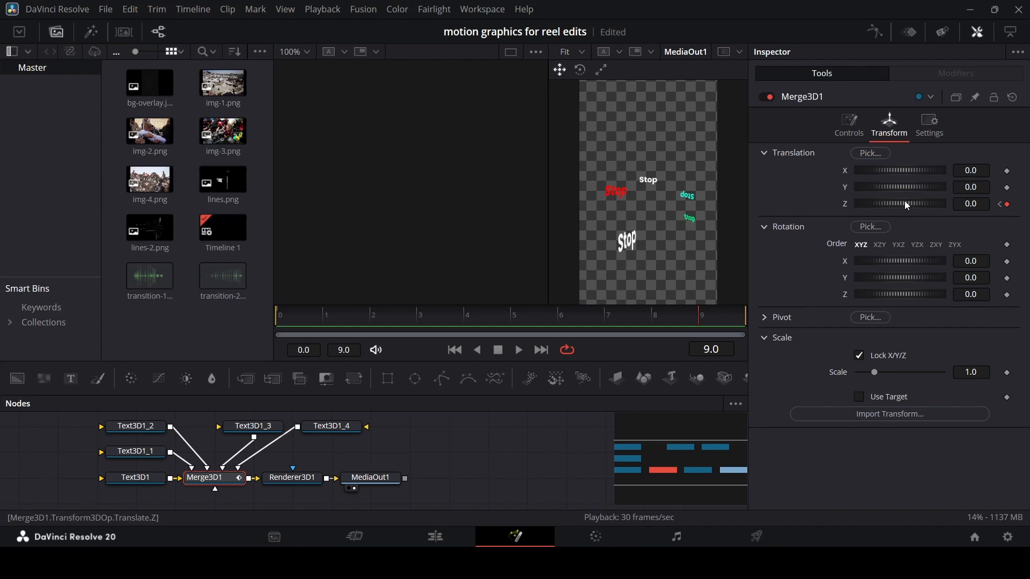
{"action": "left_click_drag", "start_coordinate": [902, 203], "coordinate": [915, 204]}
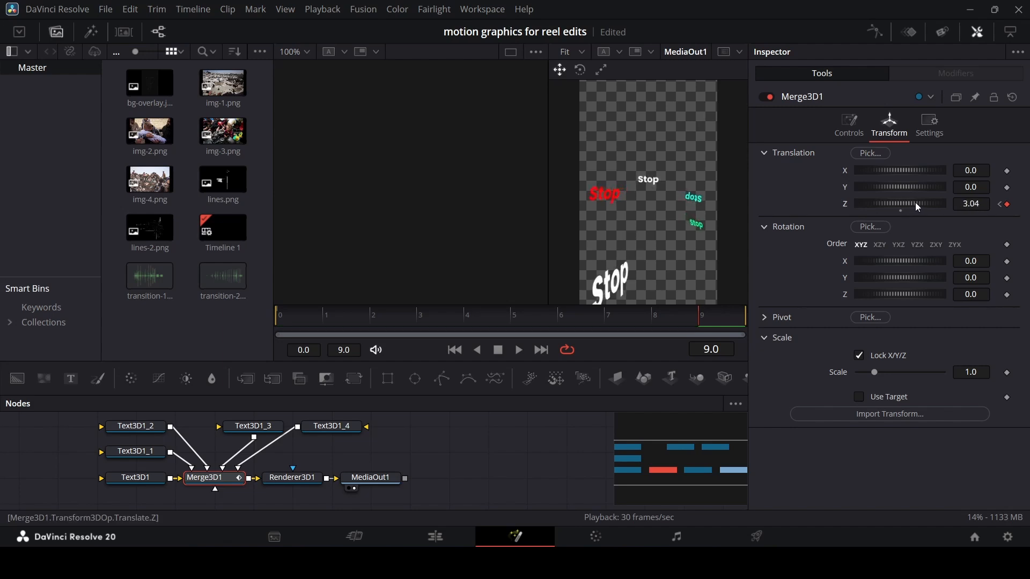
{"action": "left_click_drag", "start_coordinate": [364, 320], "coordinate": [239, 320]}
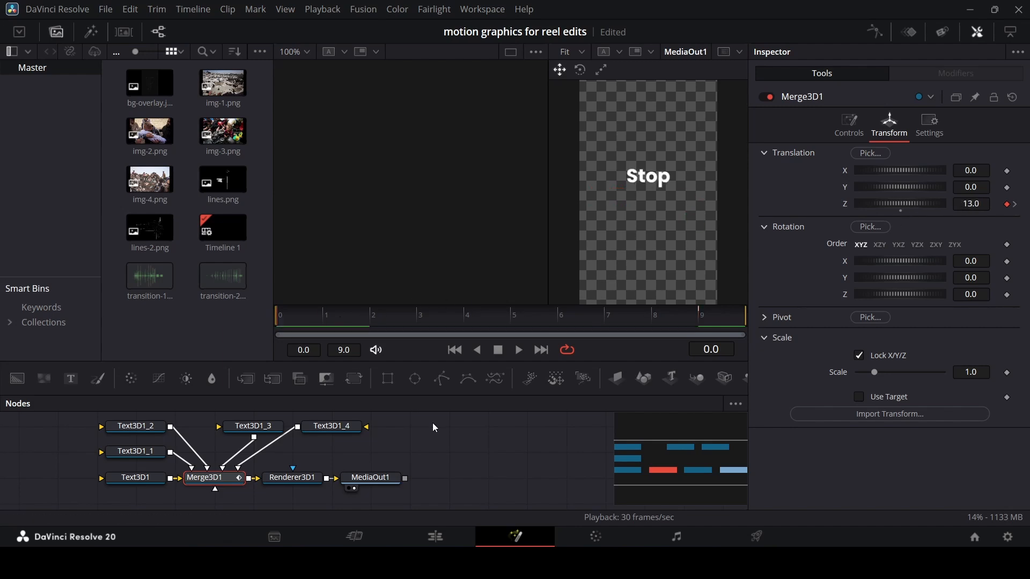
{"action": "key", "text": "space"}
{"action": "key", "text": "space"}
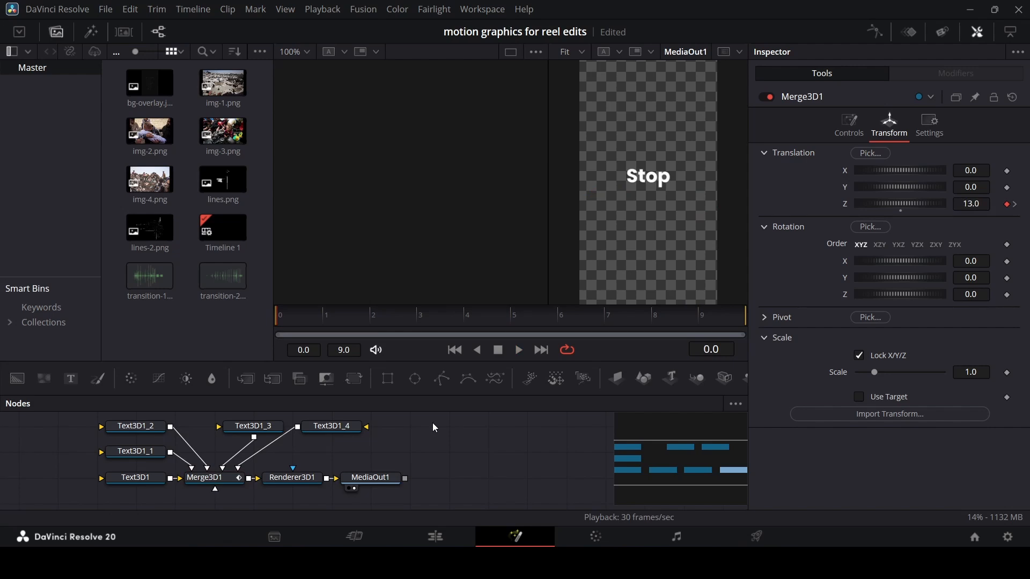
- Show the Z Offset curve of Merge3D1 in the Spline editor, select both keyframes and smooth them
{"action": "left_click", "coordinate": [875, 32]}
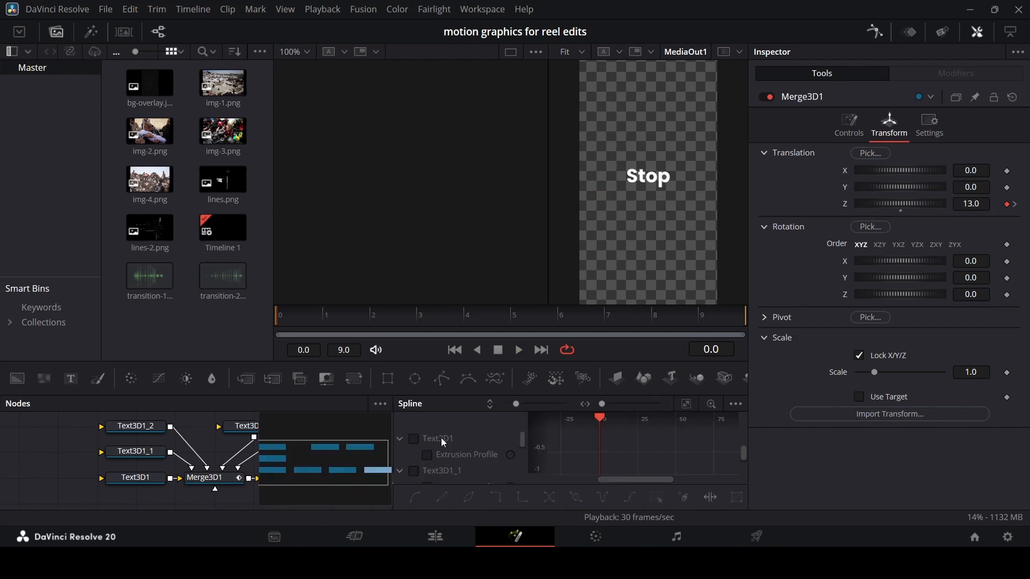
{"action": "left_click", "coordinate": [400, 439]}
{"action": "left_click", "coordinate": [398, 471]}
{"action": "scroll", "coordinate": [430, 460], "scroll_direction": "down", "scroll_amount": 3}
{"action": "left_click", "coordinate": [401, 439]}
{"action": "scroll", "coordinate": [410, 456], "scroll_direction": "down", "scroll_amount": 2}
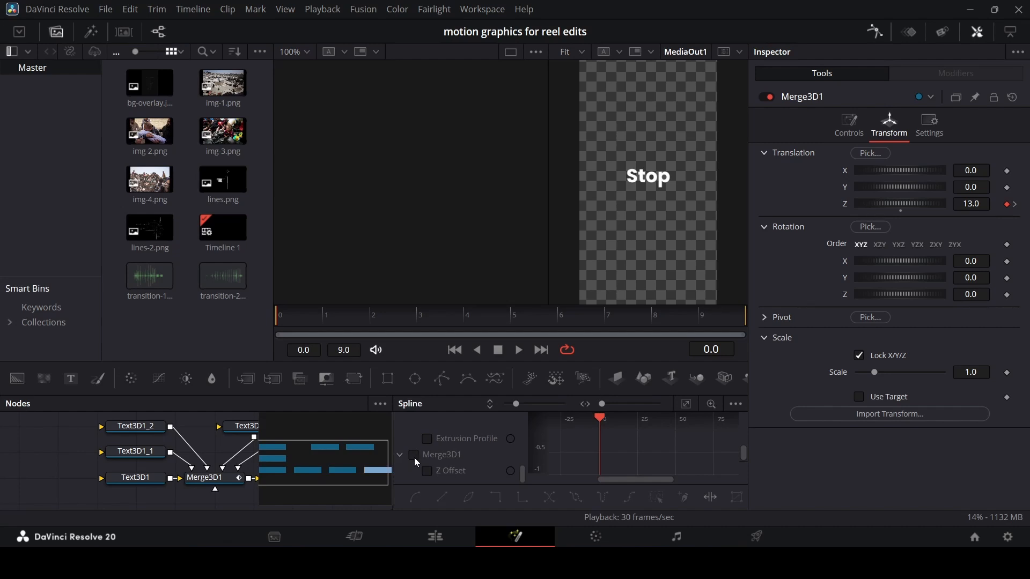
{"action": "left_click", "coordinate": [415, 456]}
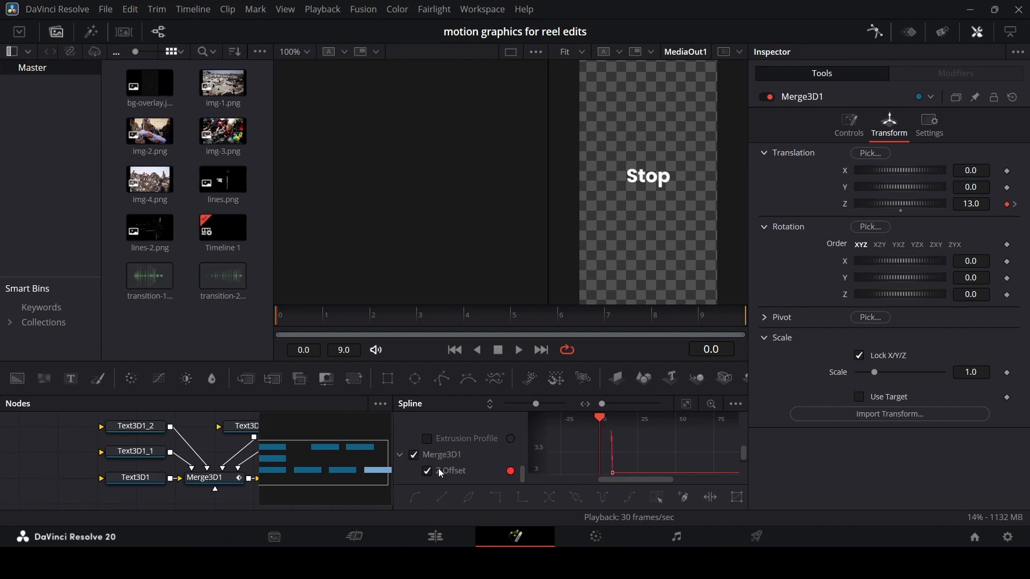
{"action": "left_click", "coordinate": [687, 403]}
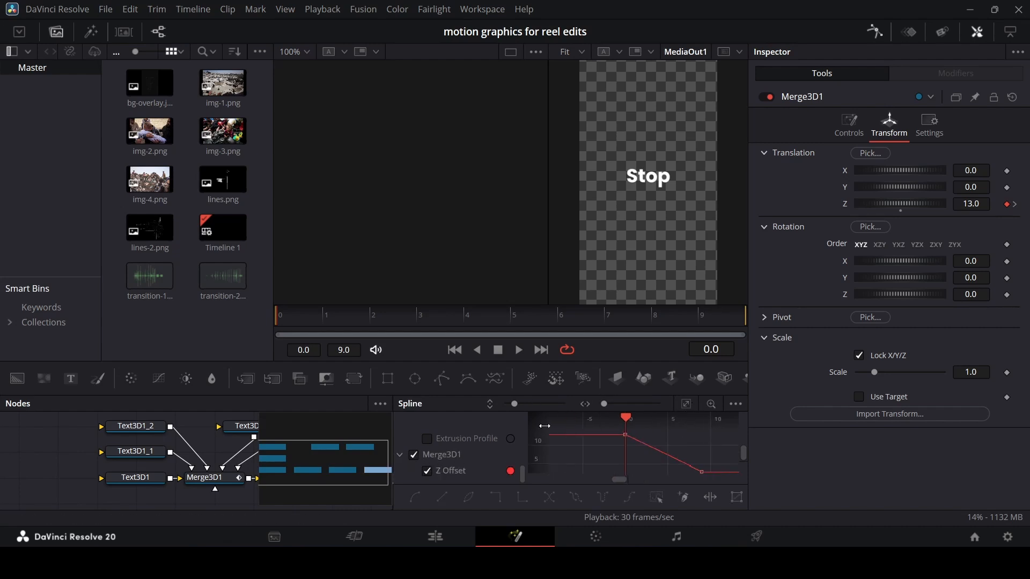
{"action": "left_click_drag", "start_coordinate": [535, 472], "coordinate": [733, 429]}
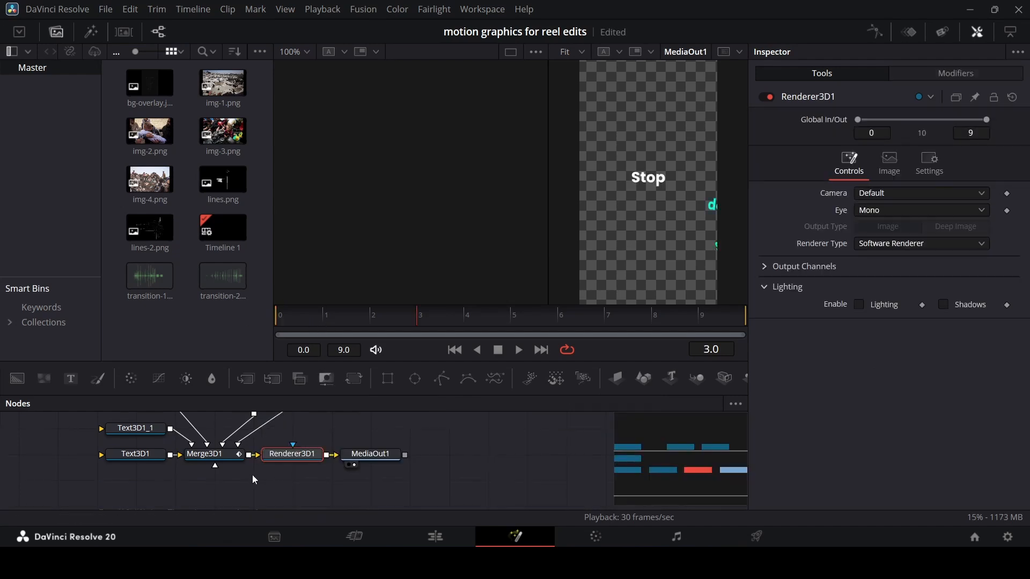
- Move the last Z Offset keyframe of Merge3D1 to frame 8 in the Keyframes editor
{"action": "left_click", "coordinate": [220, 458]}
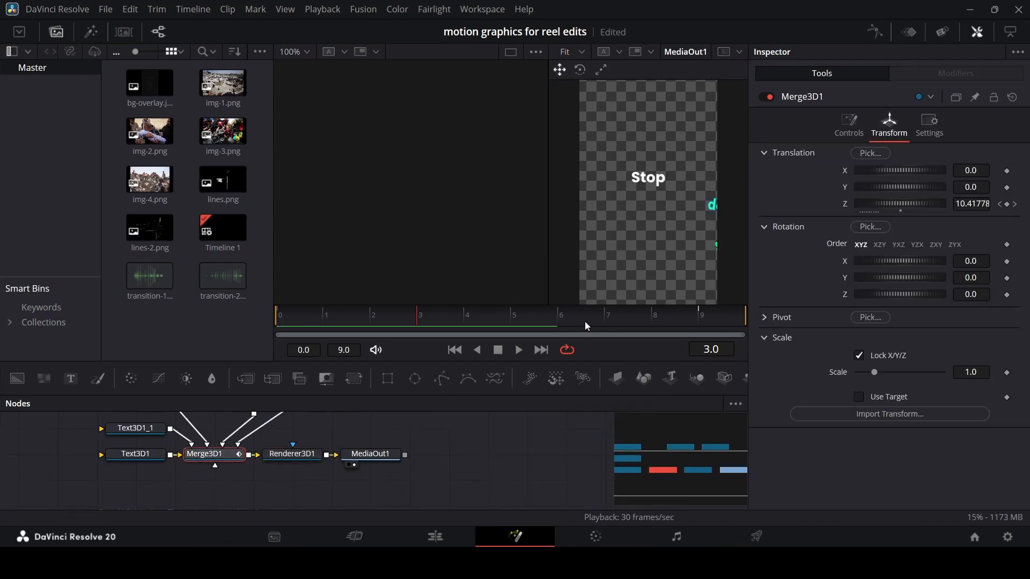
{"action": "left_click_drag", "start_coordinate": [587, 325], "coordinate": [666, 332]}
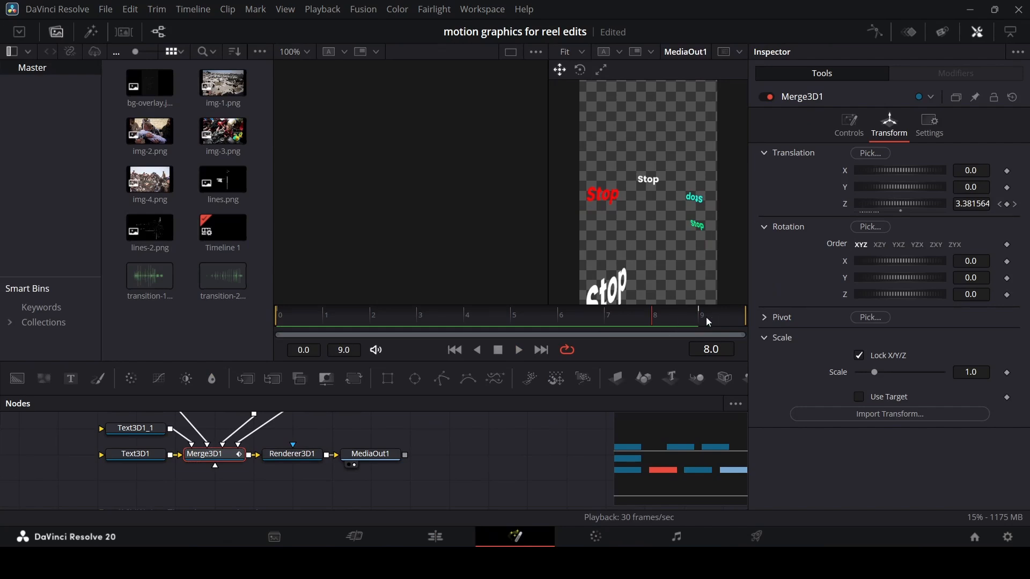
{"action": "left_click", "coordinate": [706, 317]}
{"action": "left_click", "coordinate": [678, 326]}
{"action": "left_click", "coordinate": [913, 34]}
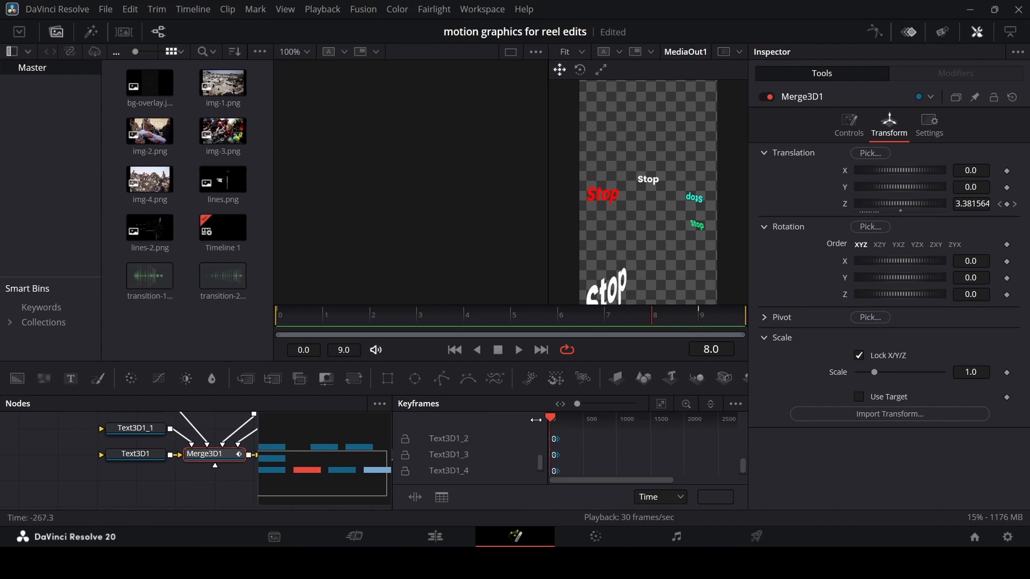
{"action": "left_click", "coordinate": [662, 404]}
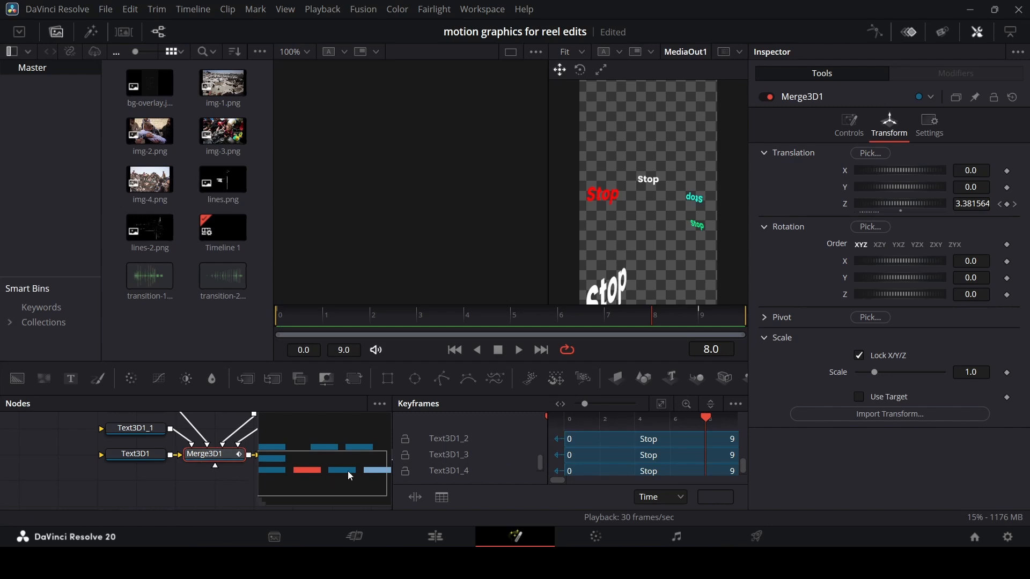
{"action": "left_click_drag", "start_coordinate": [516, 395], "coordinate": [516, 327]}
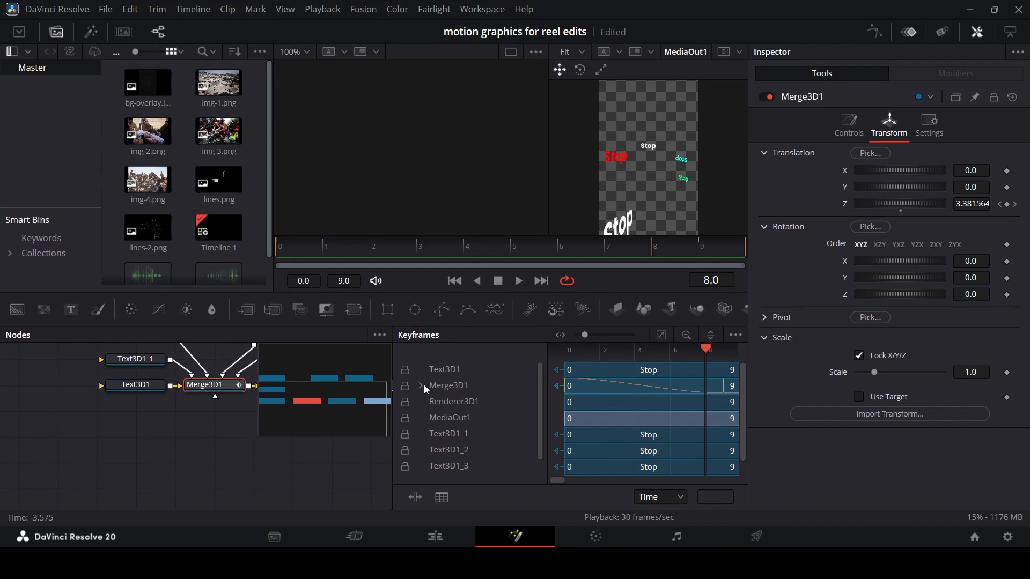
{"action": "left_click", "coordinate": [421, 386]}
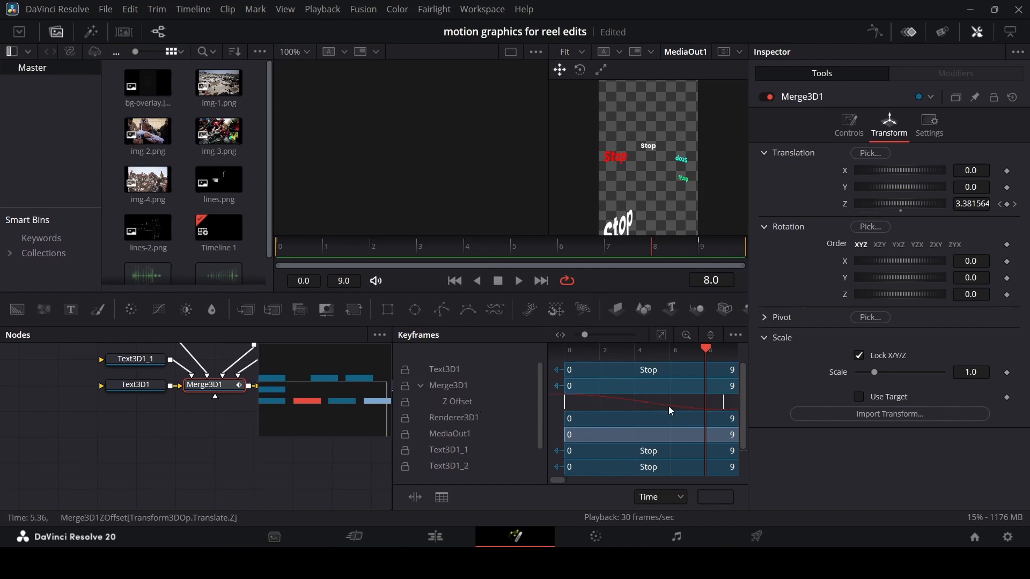
{"action": "left_click_drag", "start_coordinate": [723, 403], "coordinate": [706, 408]}
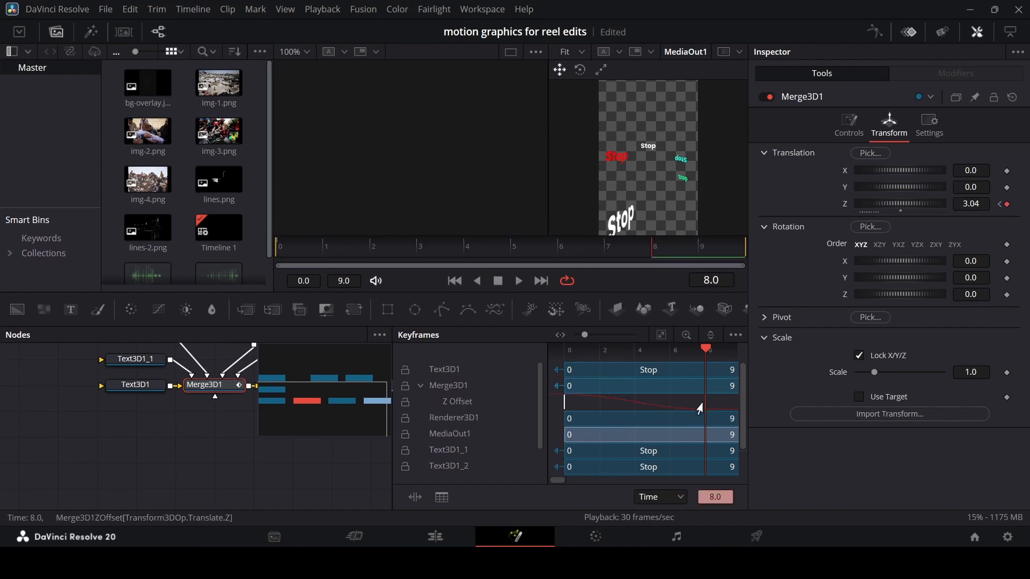
- Keyframe the Z translation of Merge3D1 at 3.74 on frame 9, set it to 2.24 on frame 8 and preview the motion
{"action": "left_click", "coordinate": [704, 253]}
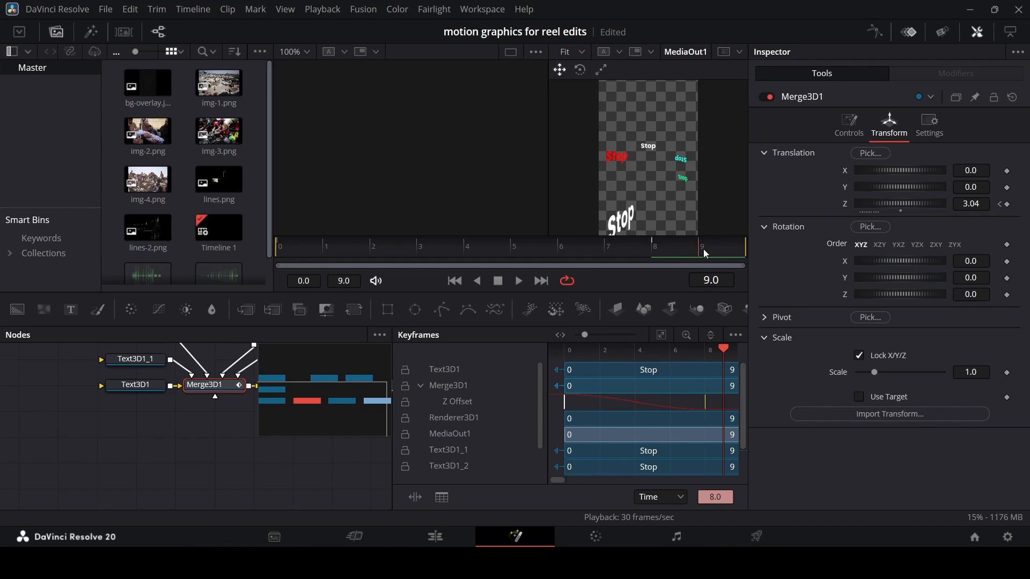
{"action": "scroll", "coordinate": [204, 433], "scroll_direction": "up", "scroll_amount": 3}
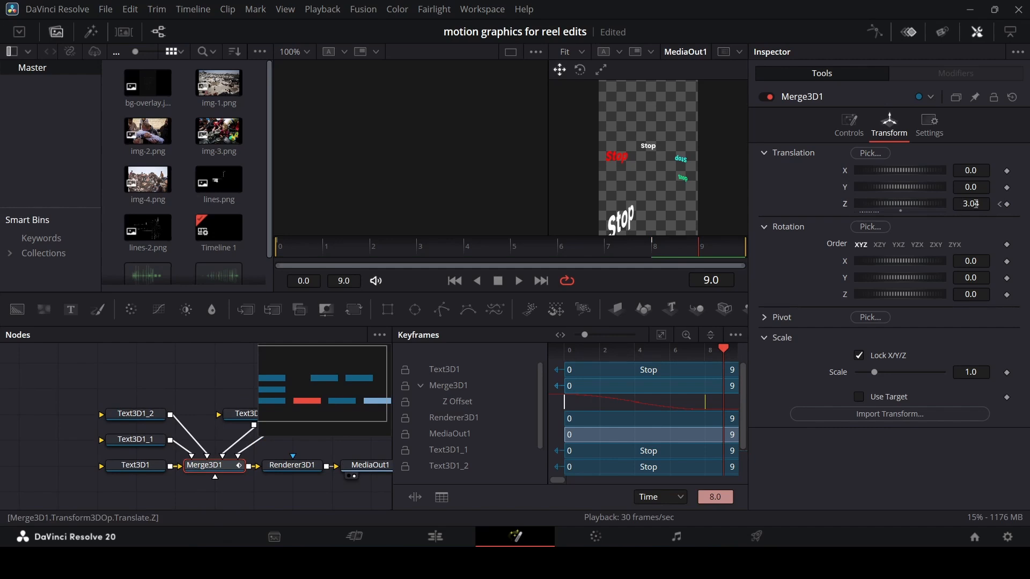
{"action": "left_click_drag", "start_coordinate": [976, 203], "coordinate": [1005, 204]}
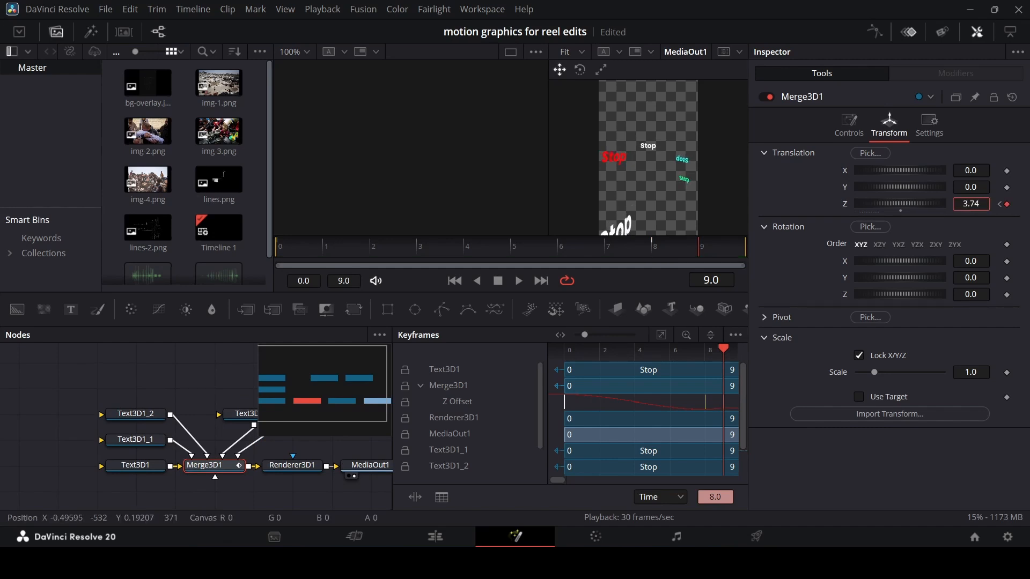
{"action": "key", "text": "Left"}
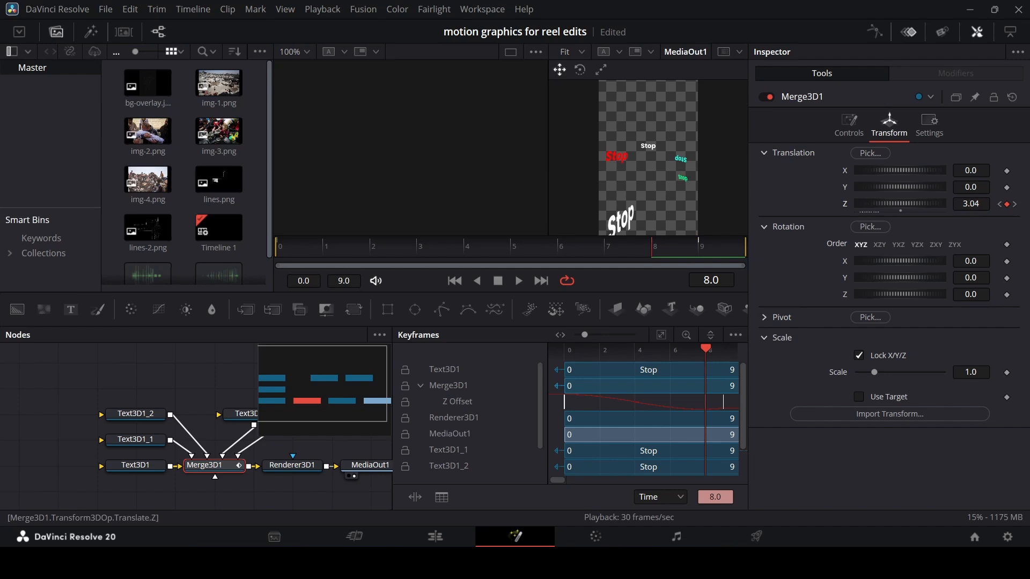
{"action": "left_click_drag", "start_coordinate": [971, 204], "coordinate": [928, 204]}
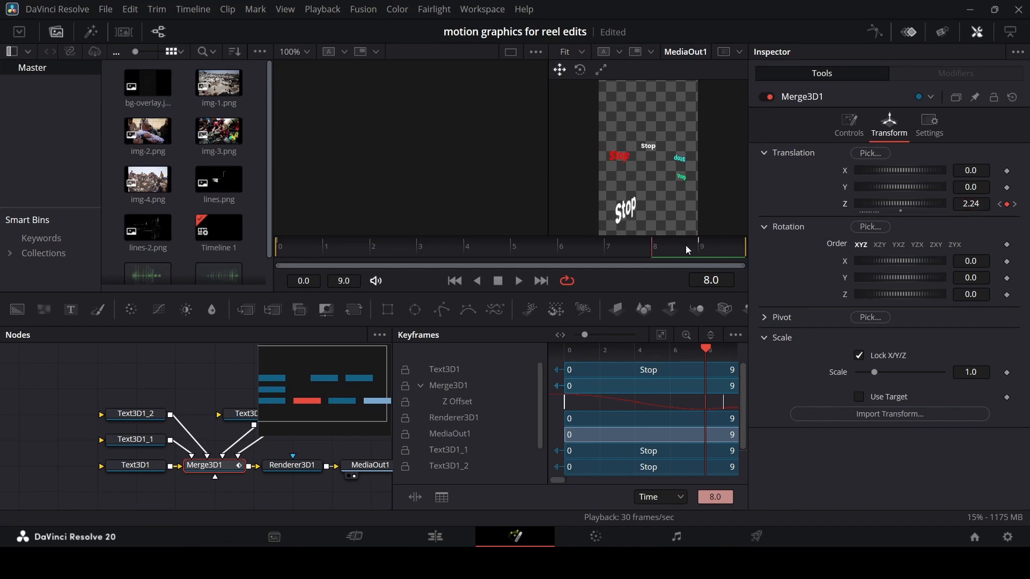
{"action": "left_click_drag", "start_coordinate": [689, 250], "coordinate": [311, 249]}
{"action": "key", "text": "space"}
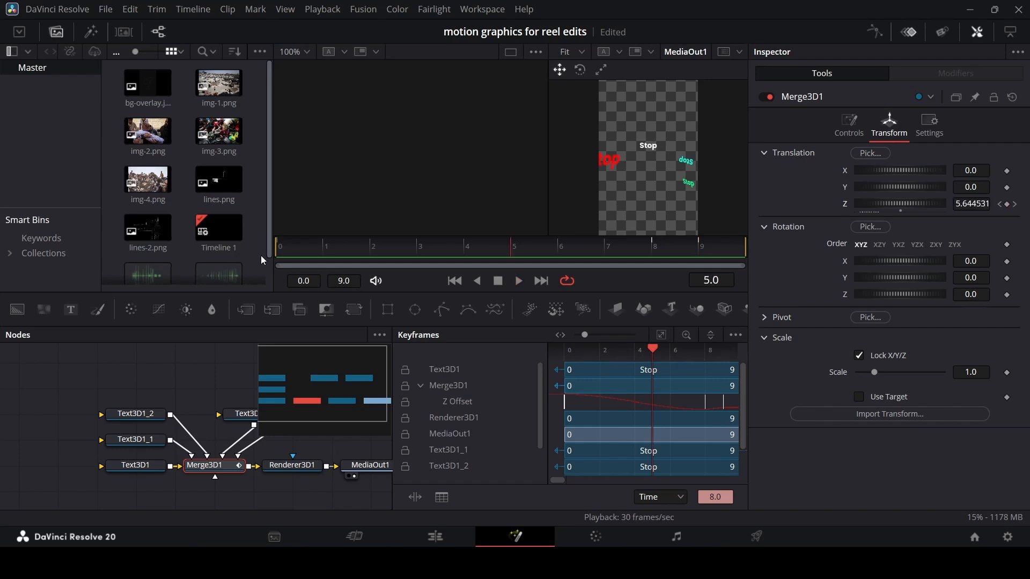
- In the Spline editor, extend the incoming handle of the frame 8 Z Offset keyframe back to about frame 1.5 for a stronger ease
{"action": "left_click", "coordinate": [909, 32]}
{"action": "left_click", "coordinate": [872, 34]}
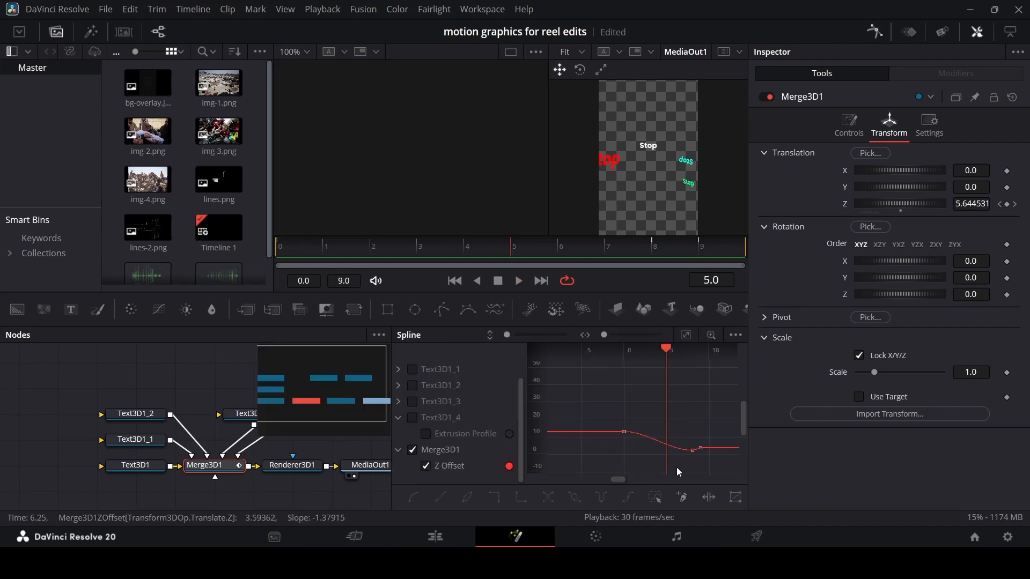
{"action": "scroll", "coordinate": [699, 454], "scroll_direction": "right", "scroll_amount": 3}
{"action": "left_click", "coordinate": [686, 337]}
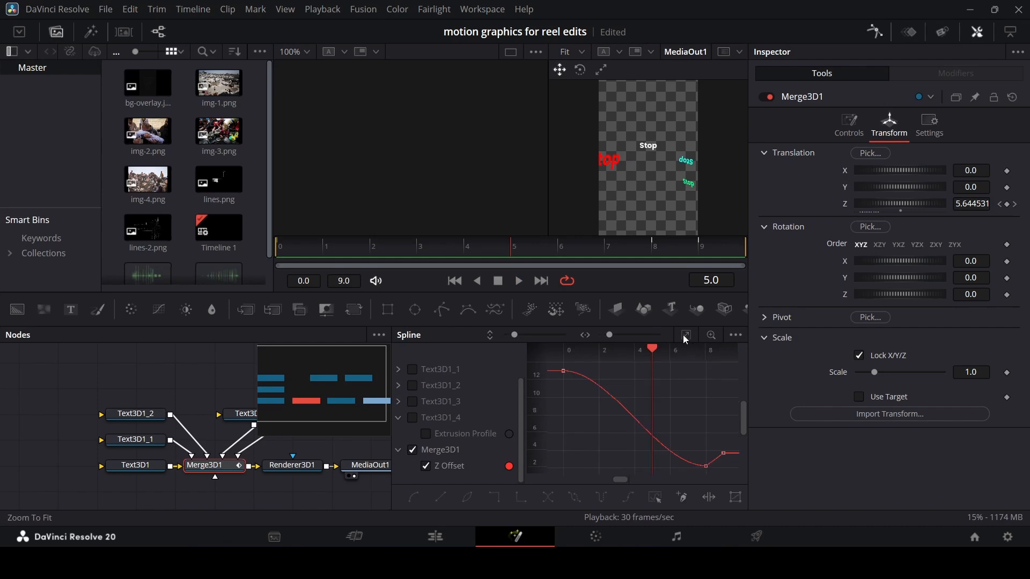
{"action": "left_click_drag", "start_coordinate": [688, 467], "coordinate": [744, 414]}
{"action": "scroll", "coordinate": [693, 415], "scroll_direction": "down", "scroll_amount": 1}
{"action": "scroll", "coordinate": [664, 418], "scroll_direction": "right", "scroll_amount": 4}
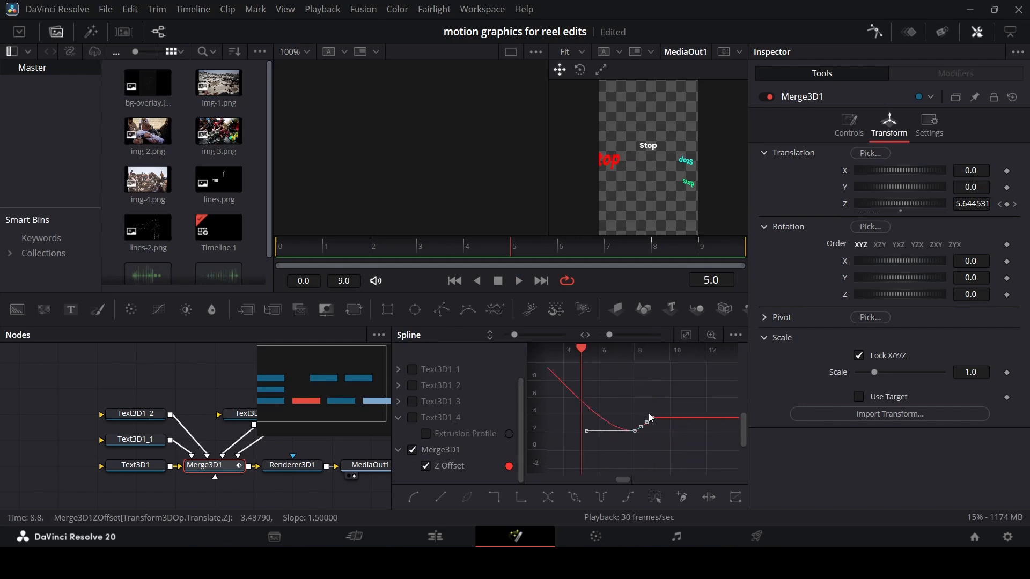
{"action": "scroll", "coordinate": [649, 413], "scroll_direction": "up", "scroll_amount": 1}
{"action": "scroll", "coordinate": [649, 413], "scroll_direction": "down", "scroll_amount": 3}
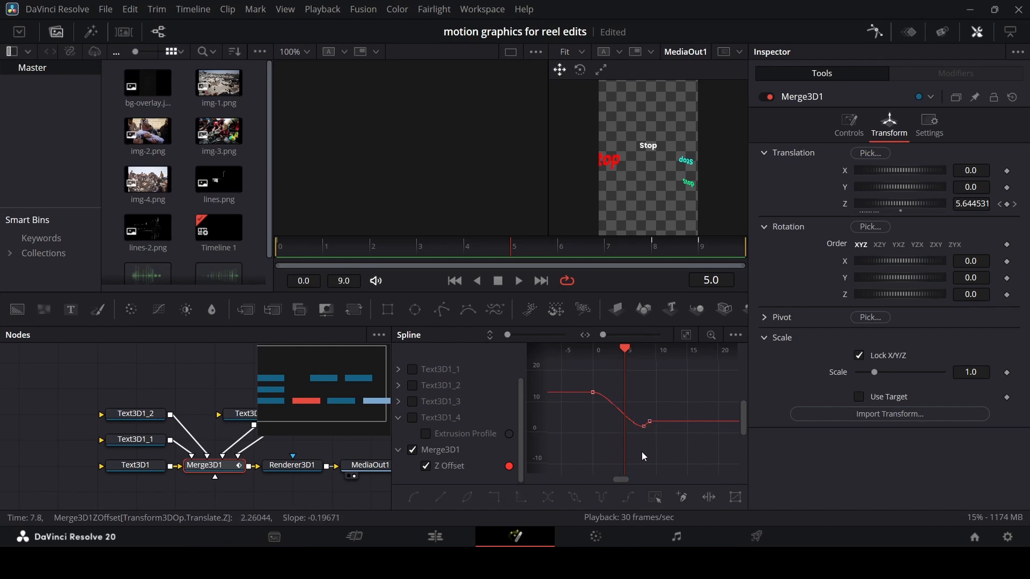
{"action": "scroll", "coordinate": [644, 424], "scroll_direction": "up", "scroll_amount": 3}
{"action": "left_click_drag", "start_coordinate": [664, 441], "coordinate": [596, 430]}
{"action": "scroll", "coordinate": [629, 434], "scroll_direction": "down", "scroll_amount": 3}
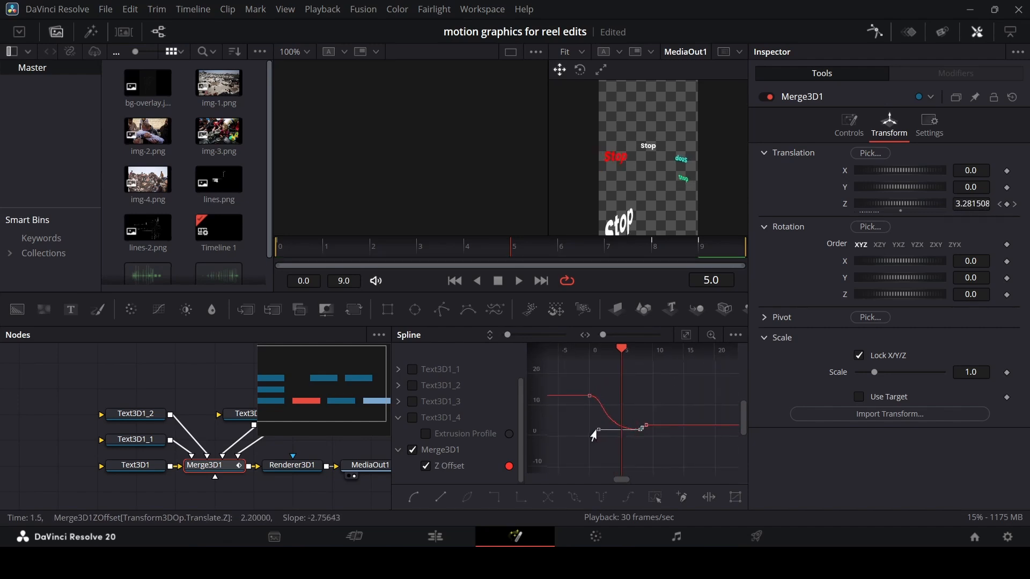
{"action": "scroll", "coordinate": [608, 422], "scroll_direction": "up", "scroll_amount": 2}
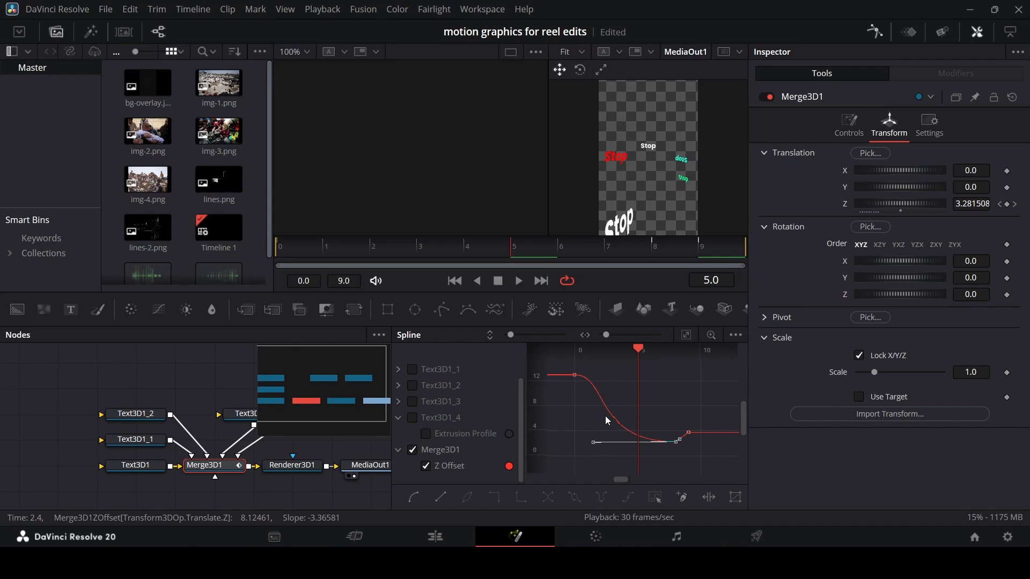
- Play back the Stop text composition to check the eased Z movement
{"action": "key", "text": "space"}
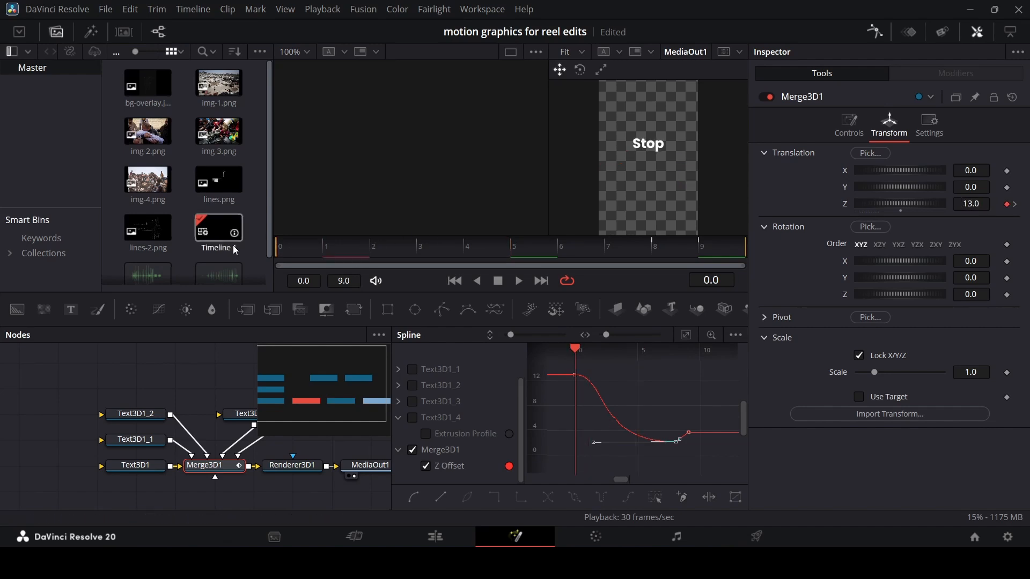
{"action": "key", "text": "space"}
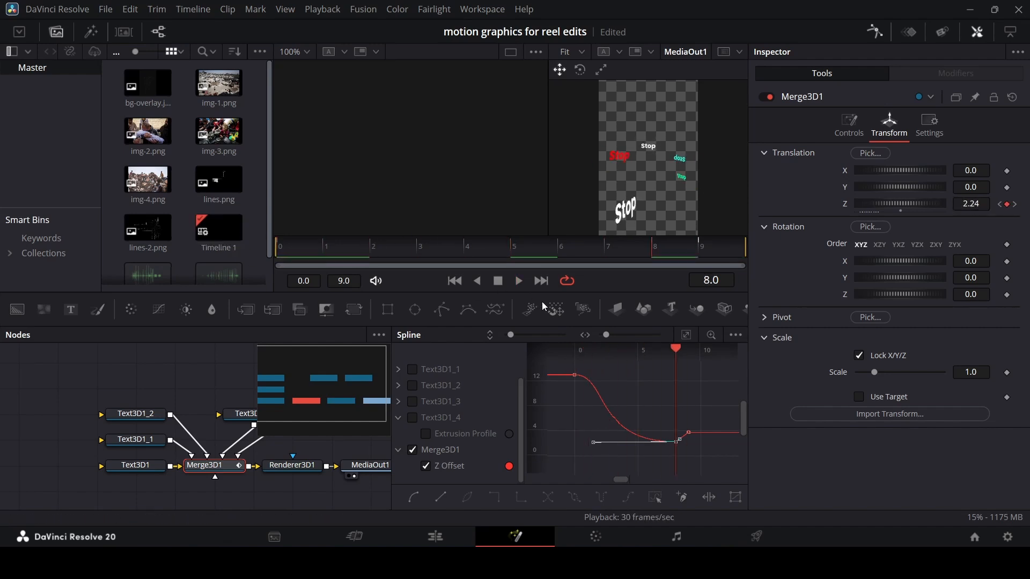
{"action": "key", "text": "space"}
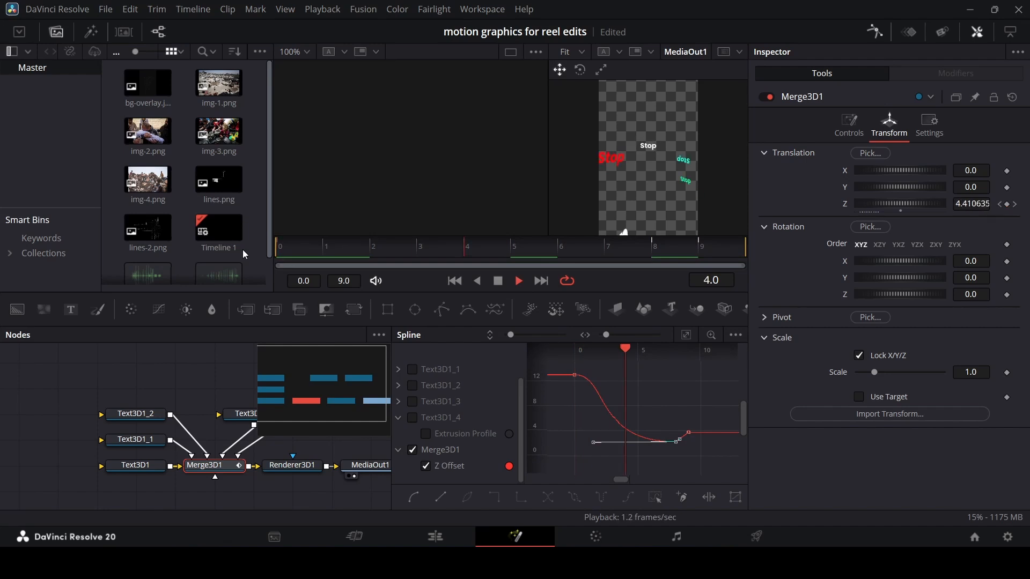
{"action": "key", "text": "space"}
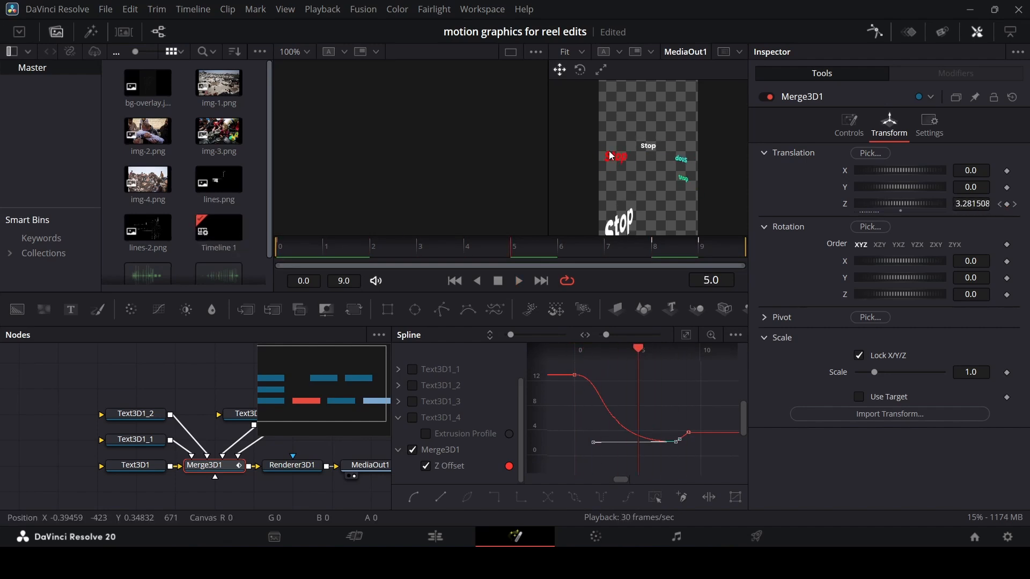
- Close the Spline editor, return to the Edit page and play back the Stop text clips in the timeline
{"action": "left_click", "coordinate": [875, 32]}
{"action": "left_click", "coordinate": [447, 534]}
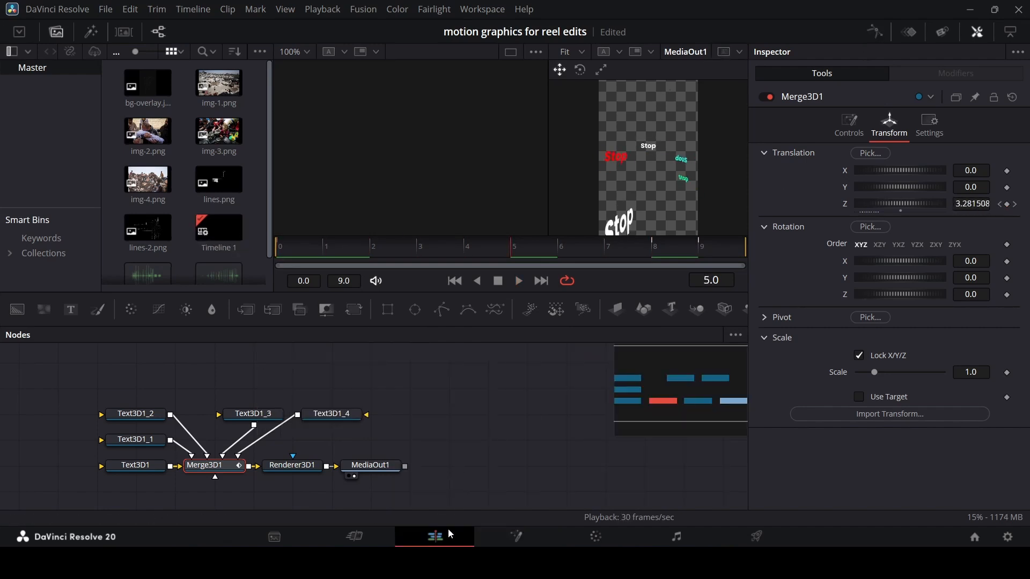
{"action": "left_click", "coordinate": [610, 364]}
{"action": "left_click", "coordinate": [666, 378]}
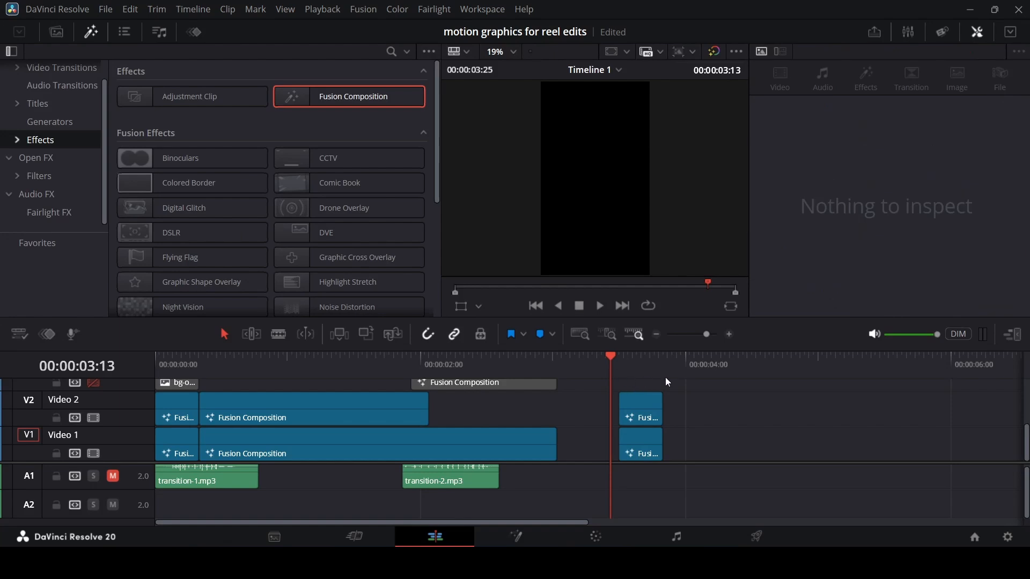
{"action": "key", "text": "space"}
{"action": "left_click", "coordinate": [626, 368]}
{"action": "key", "text": "space"}
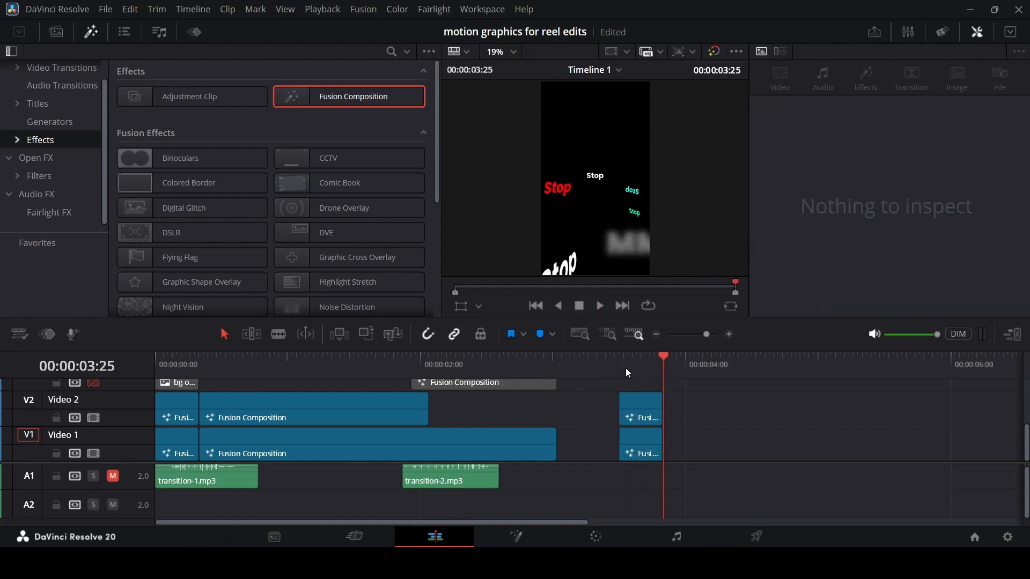
{"action": "scroll", "coordinate": [607, 418], "scroll_direction": "up", "scroll_amount": 2}
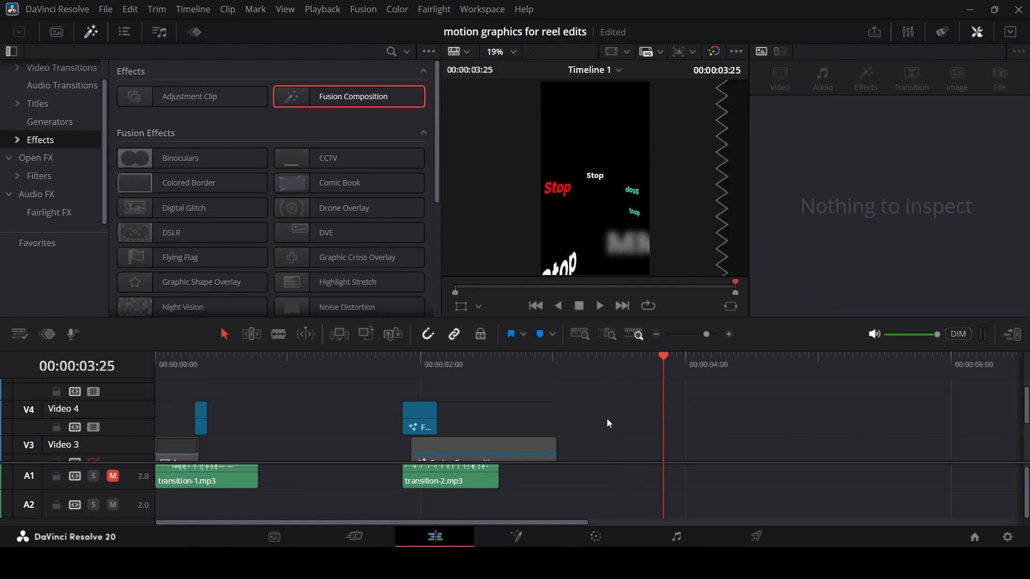
{"action": "scroll", "coordinate": [607, 419], "scroll_direction": "down", "scroll_amount": 2}
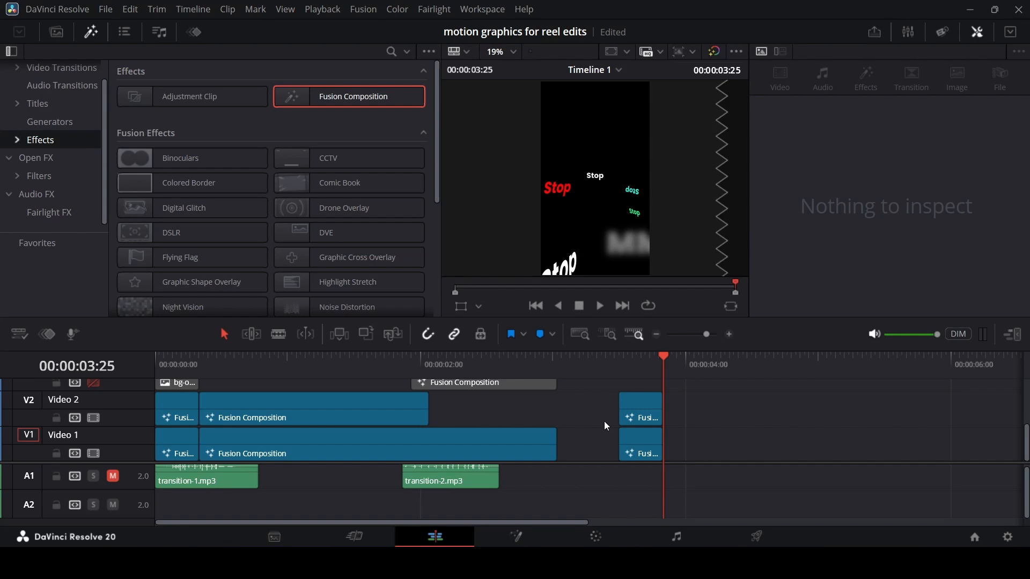
- Place bg-overlay.jpeg on the enabled Video 3 track above the two short Fusion compositions, trimmed to end at 00:00:03:25
{"action": "left_click", "coordinate": [56, 31]}
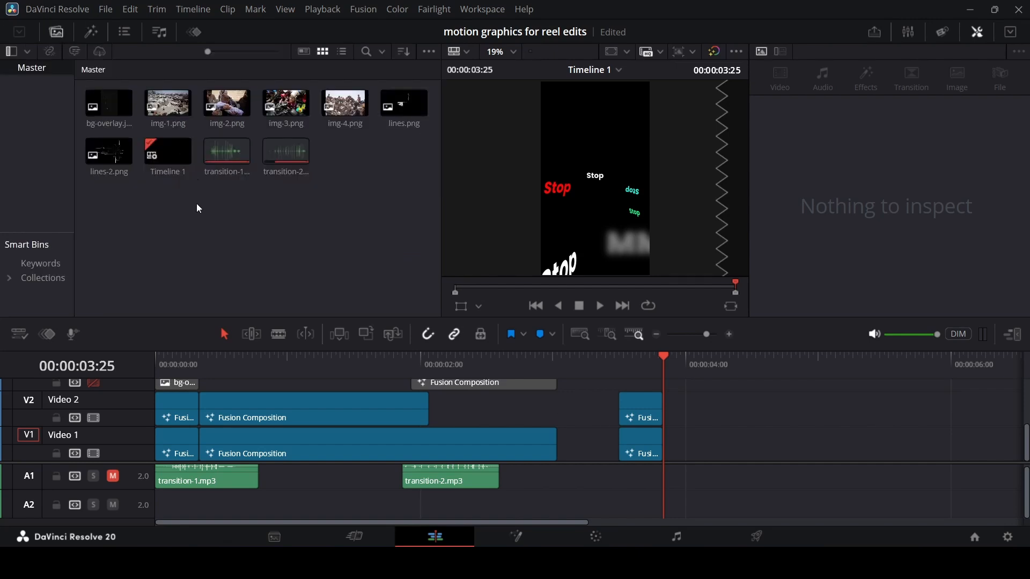
{"action": "left_click", "coordinate": [103, 106]}
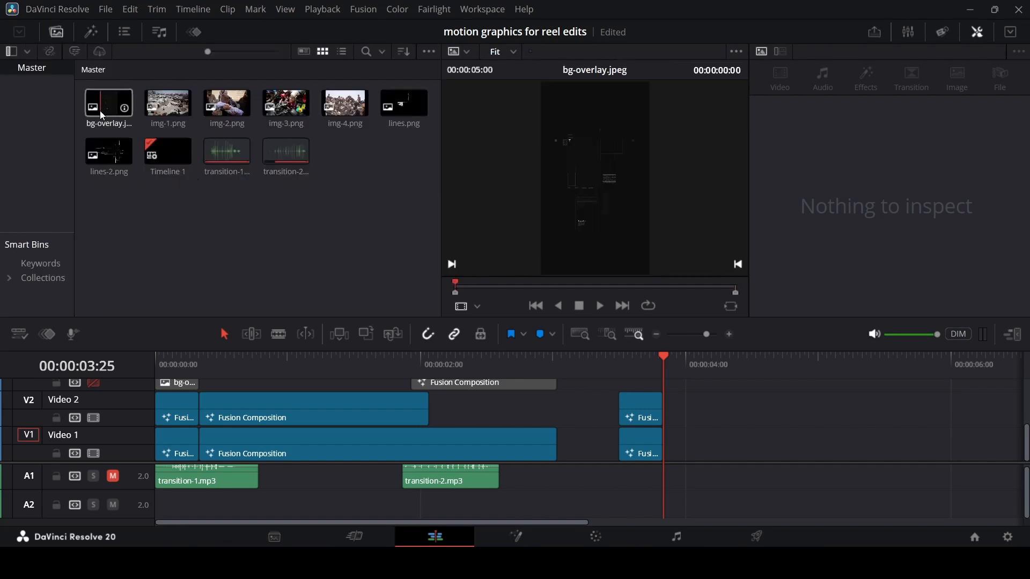
{"action": "left_click_drag", "start_coordinate": [103, 106], "coordinate": [691, 389]}
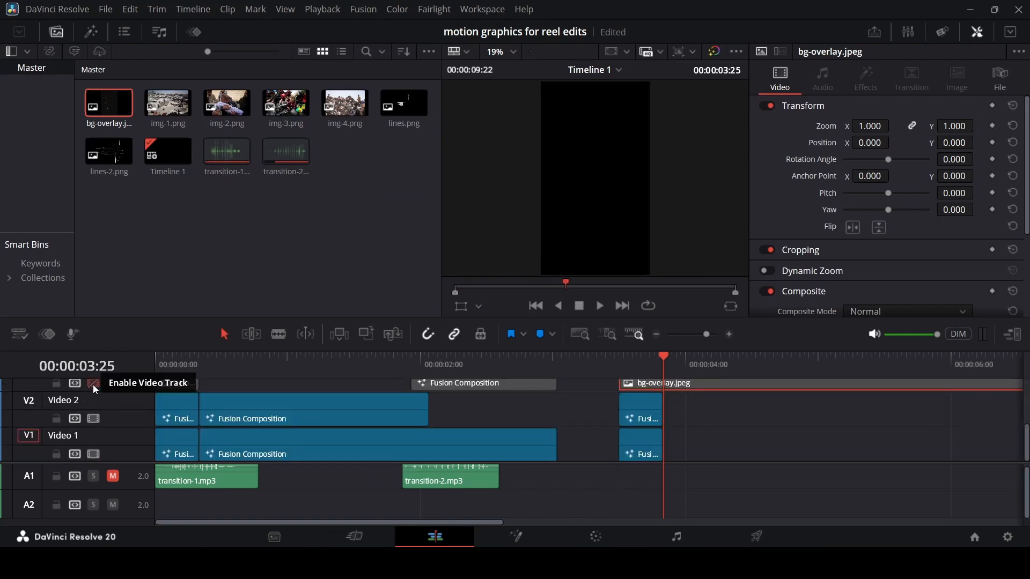
{"action": "scroll", "coordinate": [698, 401], "scroll_direction": "up", "scroll_amount": 2}
{"action": "scroll", "coordinate": [670, 388], "scroll_direction": "down", "scroll_amount": 2}
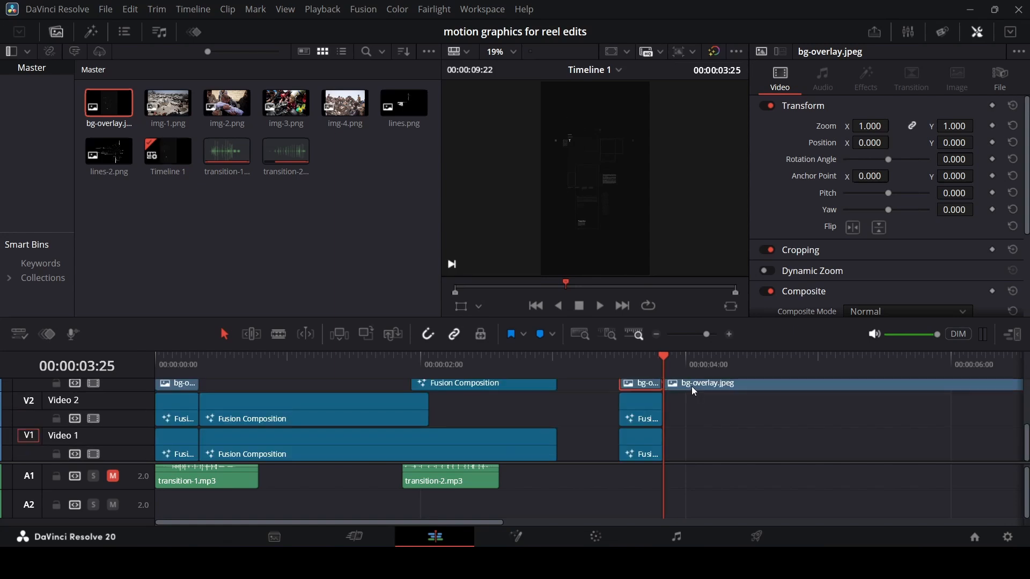
{"action": "key", "text": "ctrl+b"}
{"action": "key", "text": "Delete"}
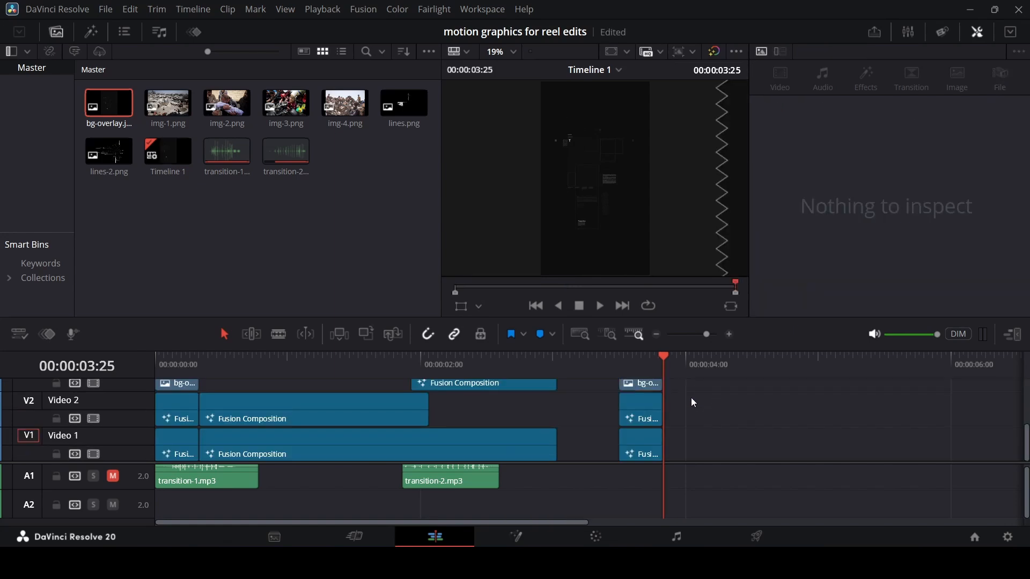
- Reduce the heights of video tracks V1 to V4 so the stacked clips fit in the timeline
{"action": "left_click", "coordinate": [647, 385]}
{"action": "left_click_drag", "start_coordinate": [623, 358], "coordinate": [633, 358]}
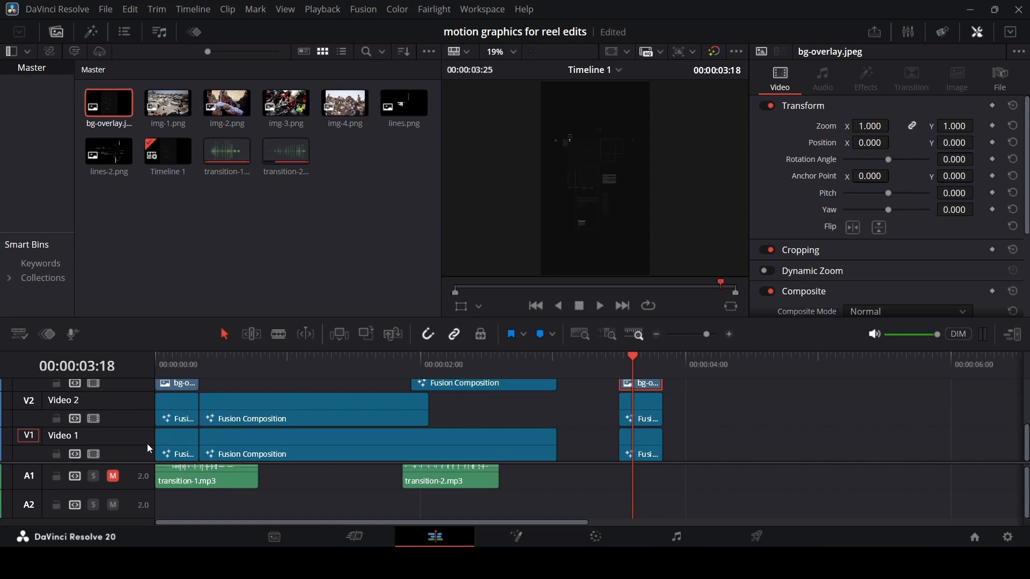
{"action": "left_click_drag", "start_coordinate": [136, 429], "coordinate": [137, 453]}
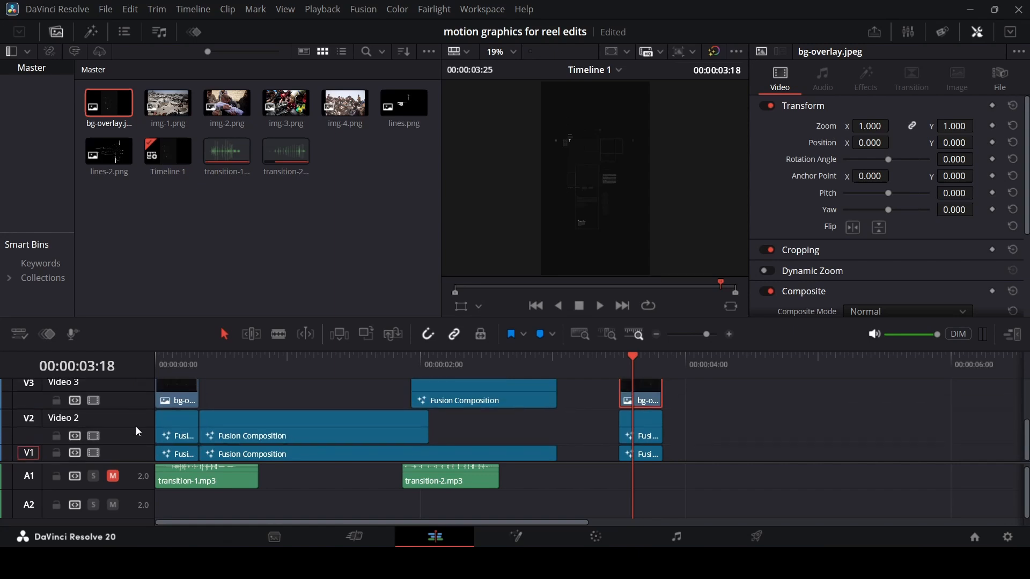
{"action": "mouse_move", "coordinate": [136, 412]}
{"action": "left_mouse_down"}
{"action": "mouse_move", "coordinate": [136, 430]}
{"action": "mouse_move", "coordinate": [133, 419]}
{"action": "left_mouse_up"}
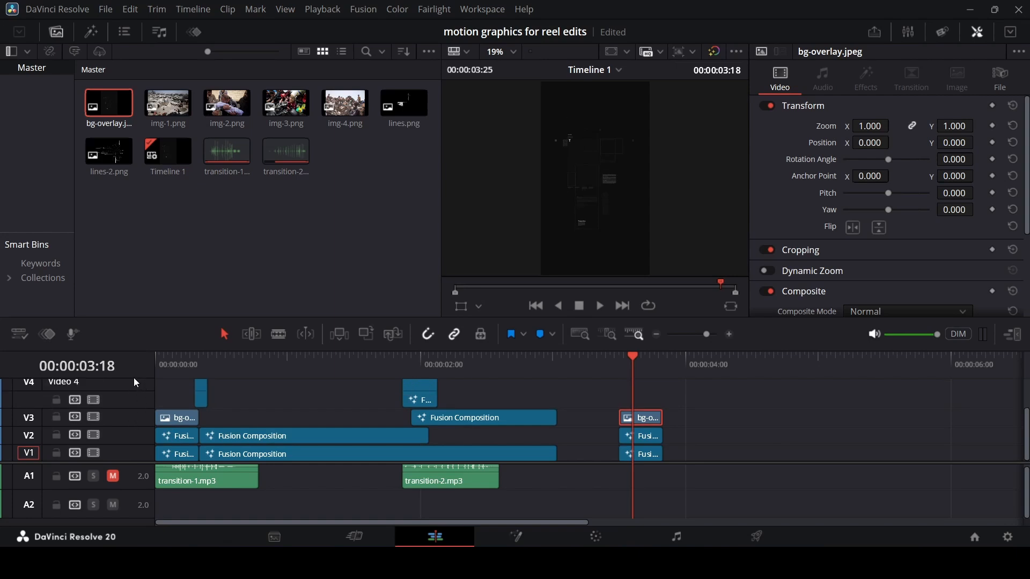
{"action": "left_click_drag", "start_coordinate": [141, 375], "coordinate": [136, 401]}
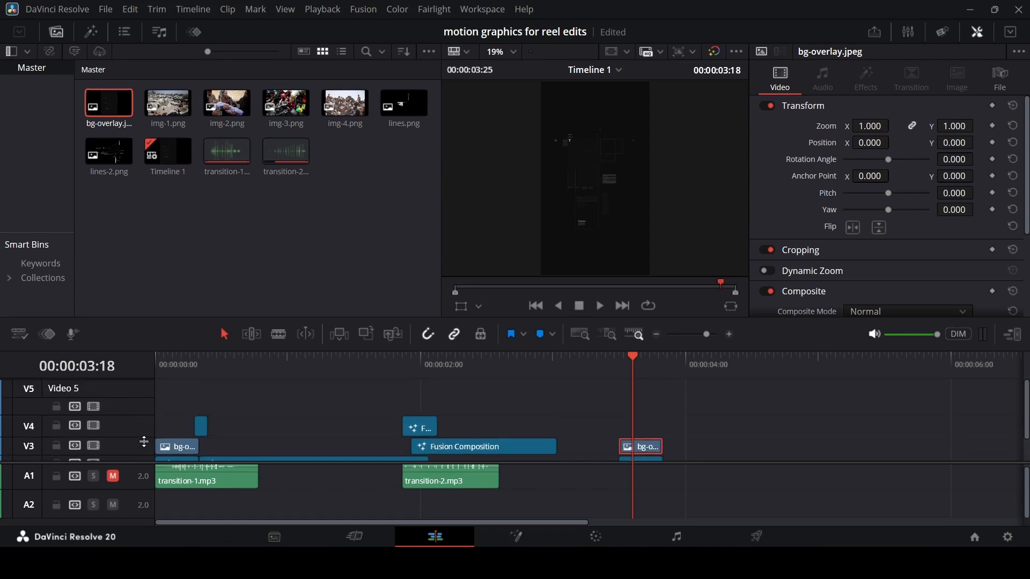
{"action": "scroll", "coordinate": [252, 444], "scroll_direction": "down", "scroll_amount": 2}
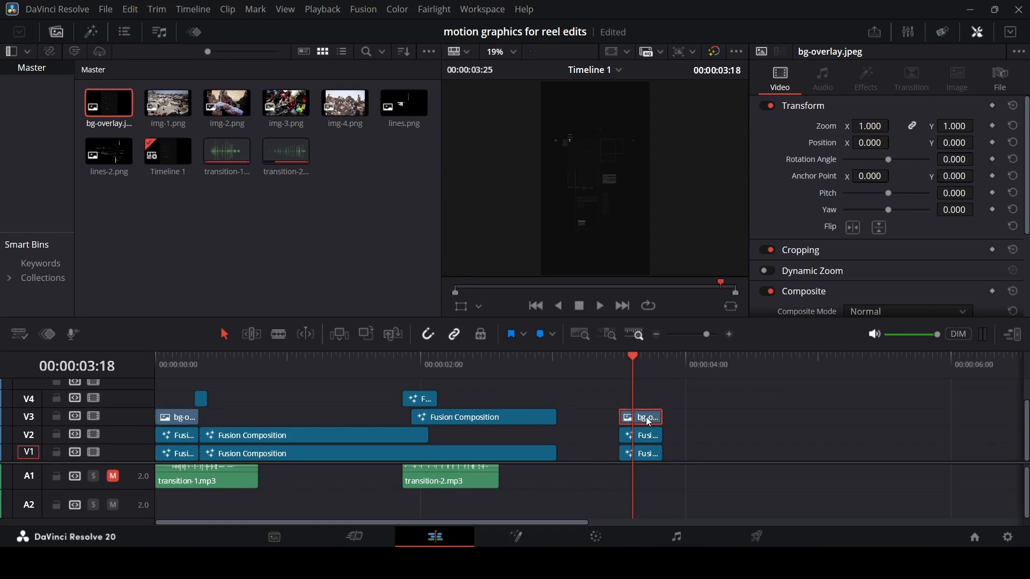
- Set the composite mode of the new bg-overlay.jpeg clip on V3 to Add and play back the section from 00:00:03:15
{"action": "scroll", "coordinate": [861, 286], "scroll_direction": "down", "scroll_amount": 2}
{"action": "left_click", "coordinate": [878, 271]}
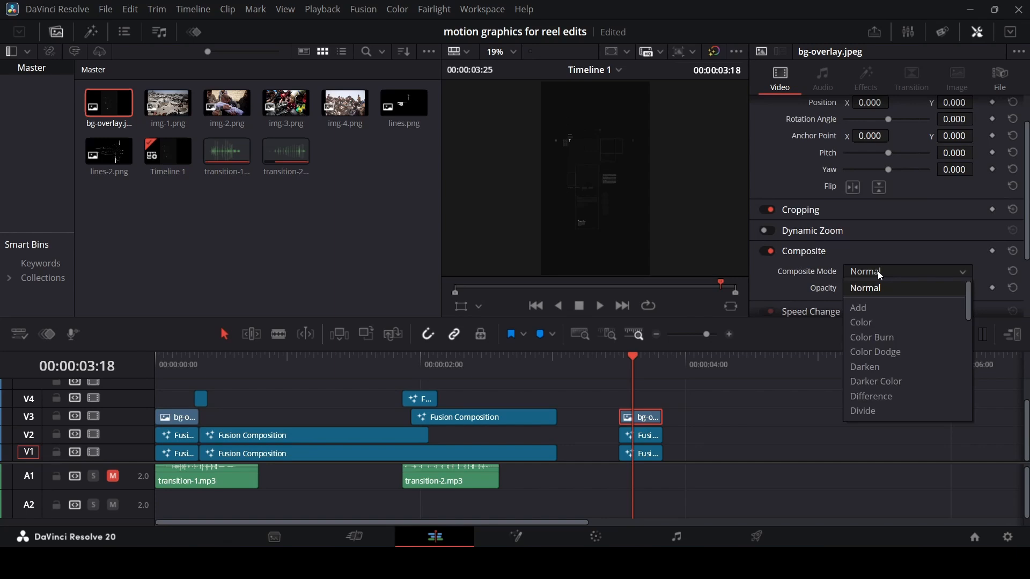
{"action": "left_click", "coordinate": [882, 307]}
{"action": "left_click", "coordinate": [619, 368]}
{"action": "key", "text": "space"}
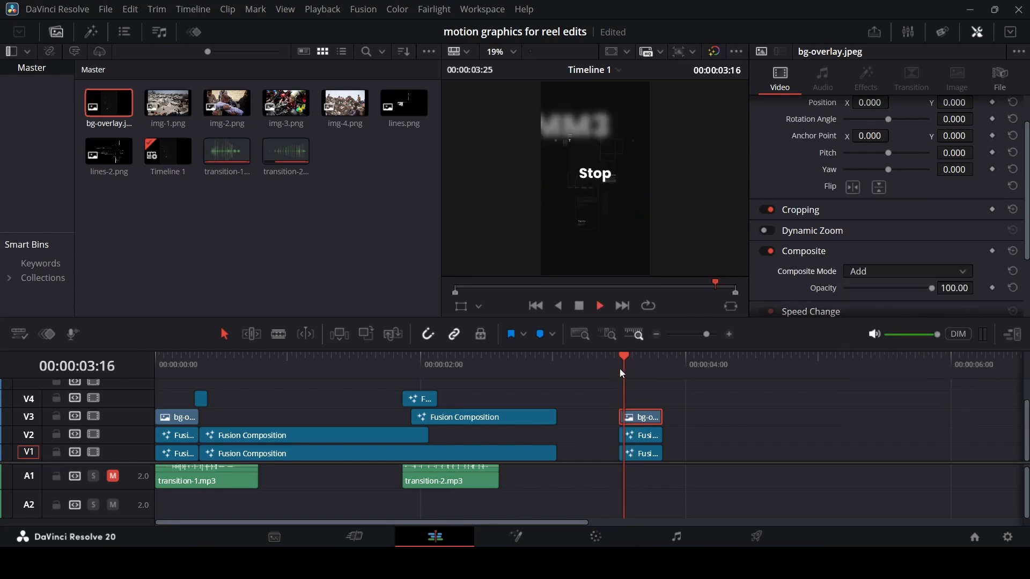
{"action": "left_click", "coordinate": [619, 369]}
{"action": "key", "text": "space"}
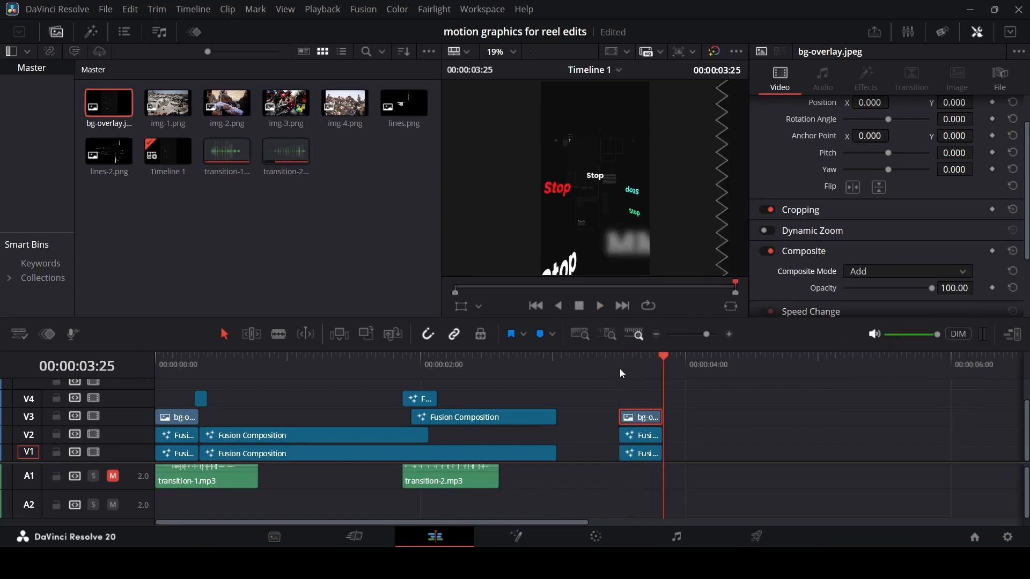
{"action": "left_click", "coordinate": [617, 376]}
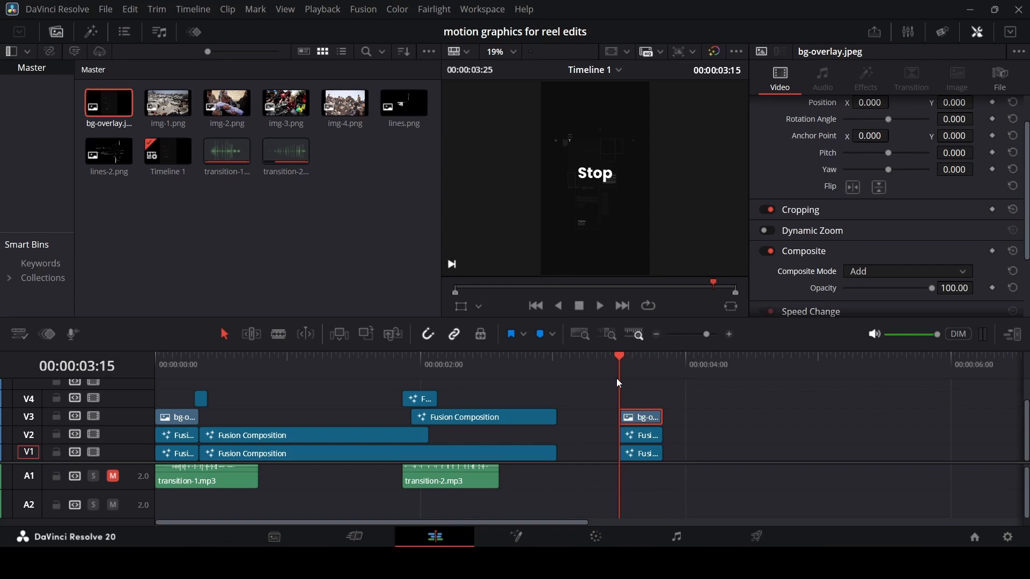
{"action": "left_click", "coordinate": [780, 427]}
{"action": "key", "text": "space"}
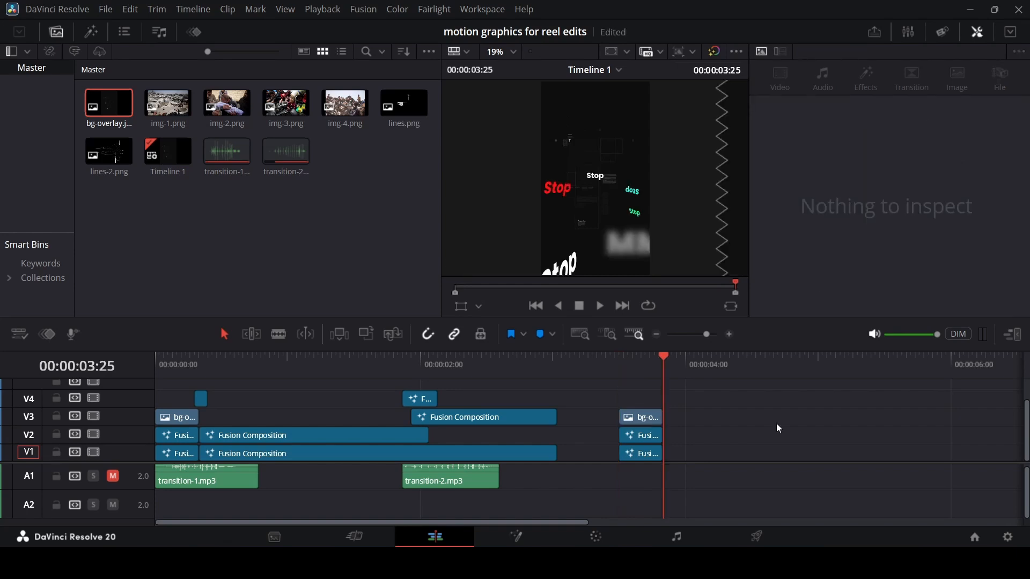
- Check the duration of the long Fusion composition on V1, leaving it as it is
{"action": "left_click", "coordinate": [351, 454]}
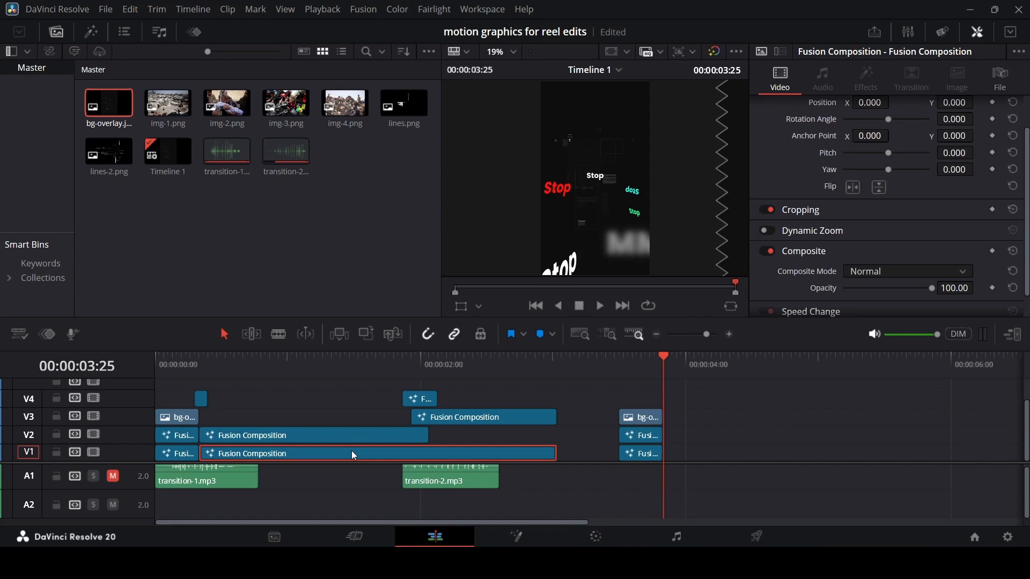
{"action": "key", "text": "ctrl+d"}
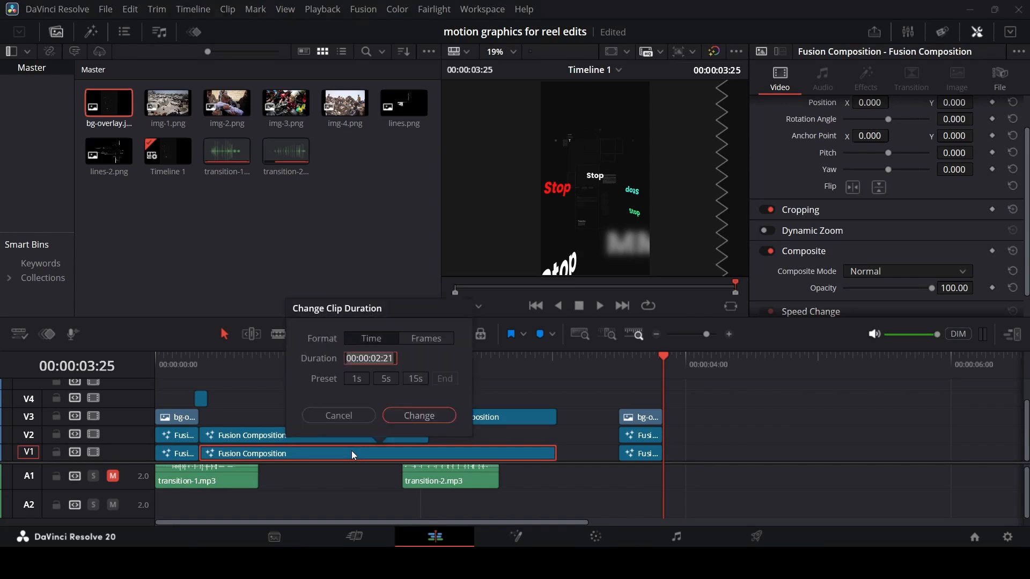
{"action": "left_click", "coordinate": [358, 418]}
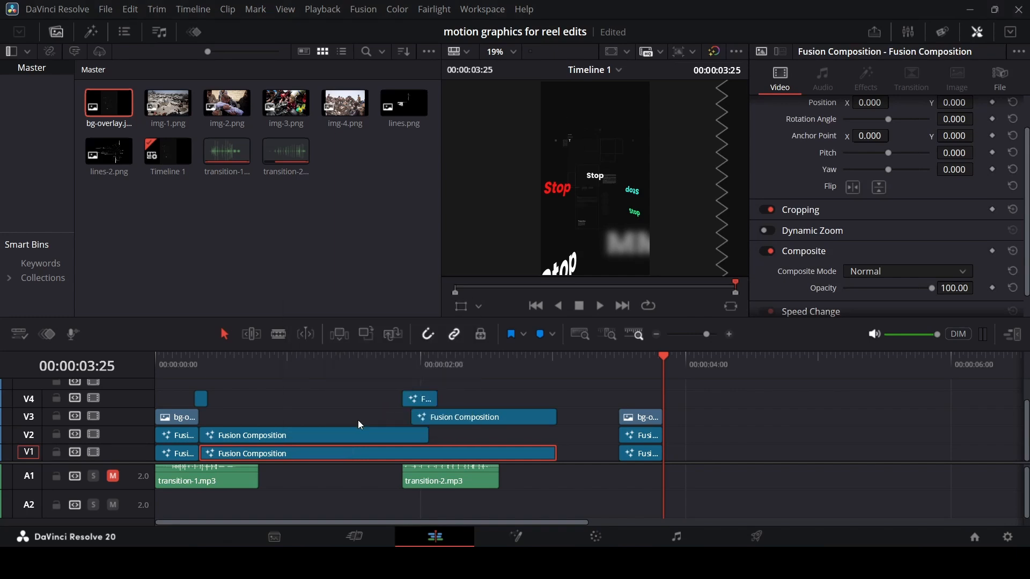
- Add a Fusion Composition on V1 at 00:00:03:25, directly after the Stop text clips
{"action": "left_click", "coordinate": [703, 424]}
{"action": "left_click", "coordinate": [92, 32]}
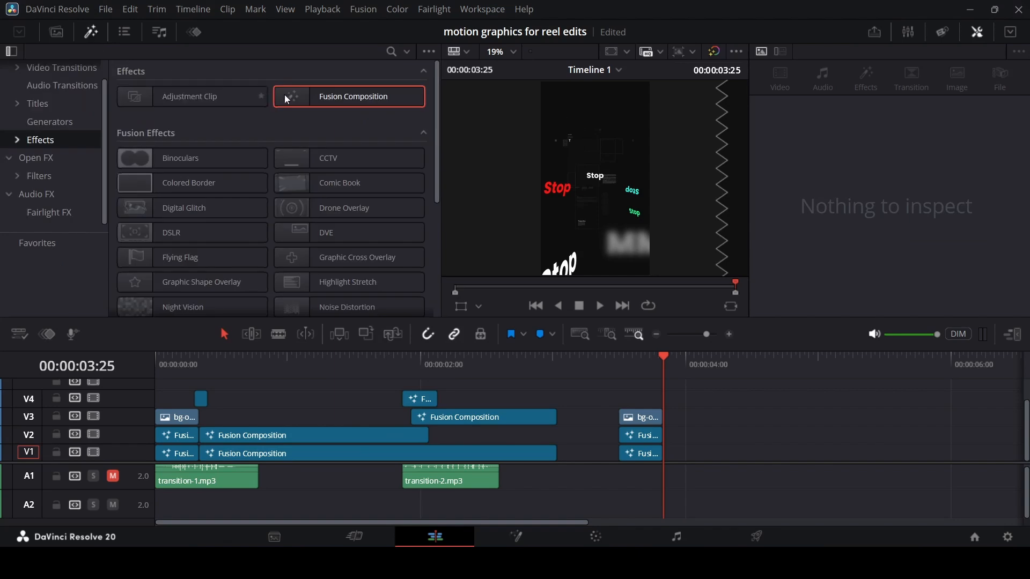
{"action": "left_click_drag", "start_coordinate": [286, 99], "coordinate": [702, 454]}
{"action": "scroll", "coordinate": [679, 407], "scroll_direction": "right", "scroll_amount": 3}
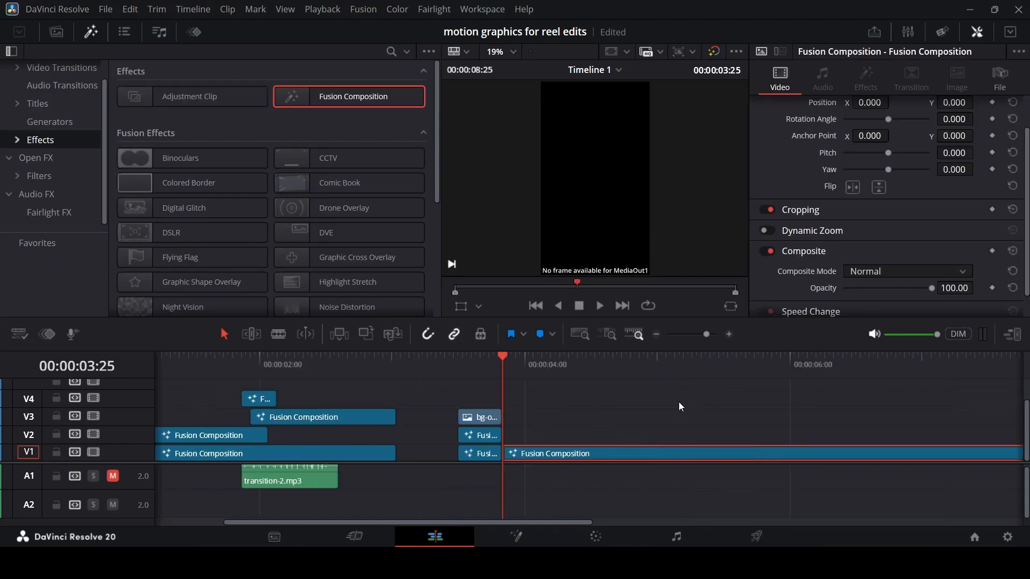
{"action": "scroll", "coordinate": [681, 407], "scroll_direction": "right", "scroll_amount": 3}
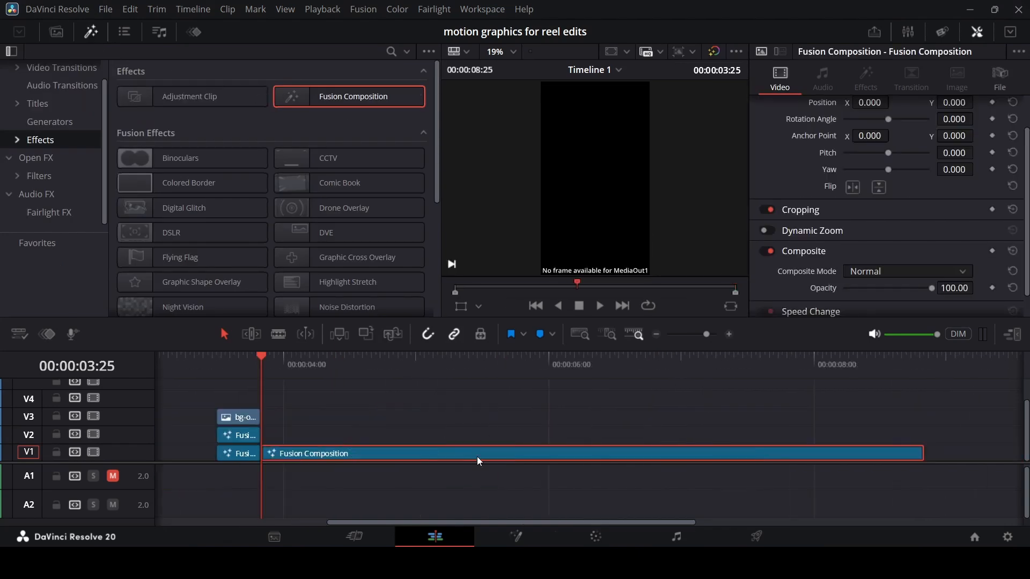
- Set the duration of the new Fusion composition to 00:00:02:20 (80 frames)
{"action": "key", "text": "ctrl+d"}
{"action": "type", "text": "2:00"}
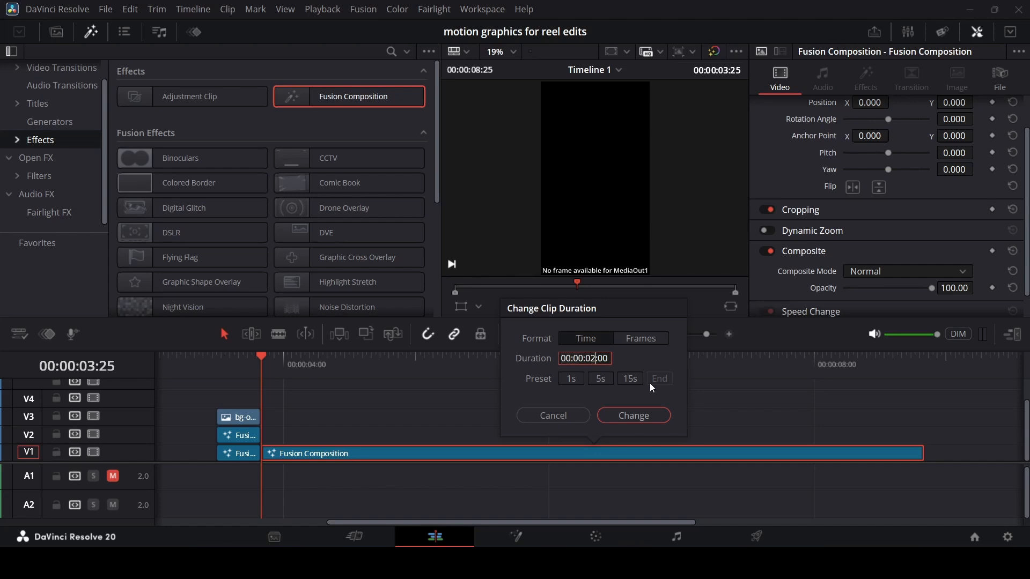
{"action": "key", "text": "Right"}
{"action": "key", "text": "Return"}
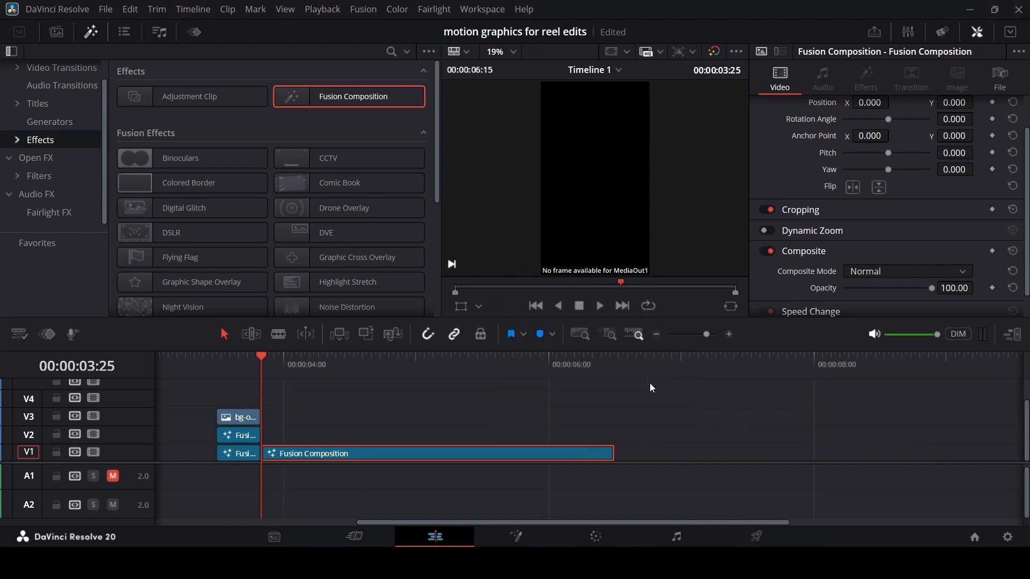
- Open the new composition in the Fusion page and add a Background node before MediaOut1
{"action": "right_click", "coordinate": [351, 449]}
{"action": "left_click", "coordinate": [412, 366]}
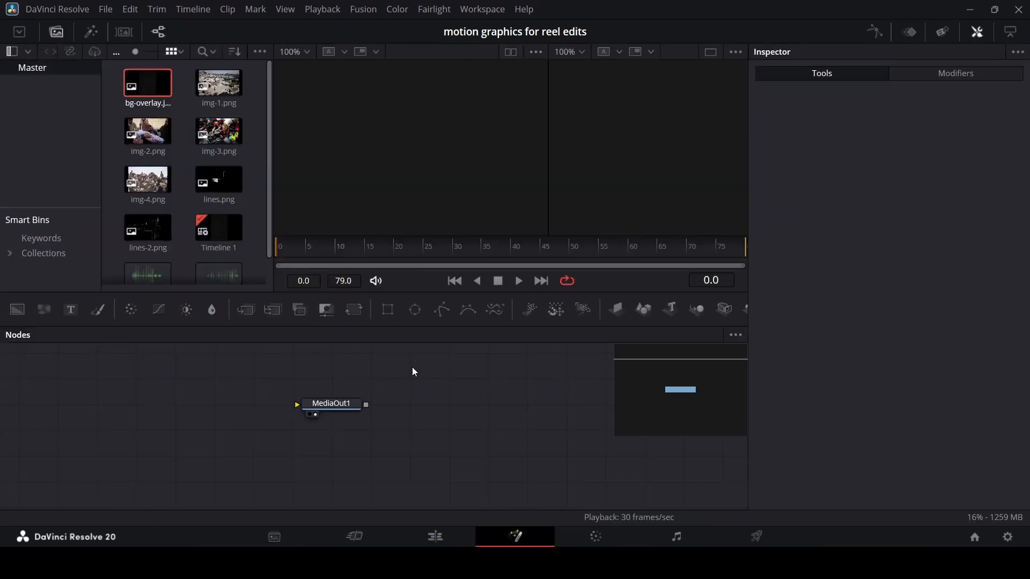
{"action": "left_click_drag", "start_coordinate": [21, 311], "coordinate": [181, 400]}
- Paste the copied radial gradient settings onto Background1 and connect it to MediaOut1
{"action": "right_click", "coordinate": [196, 409]}
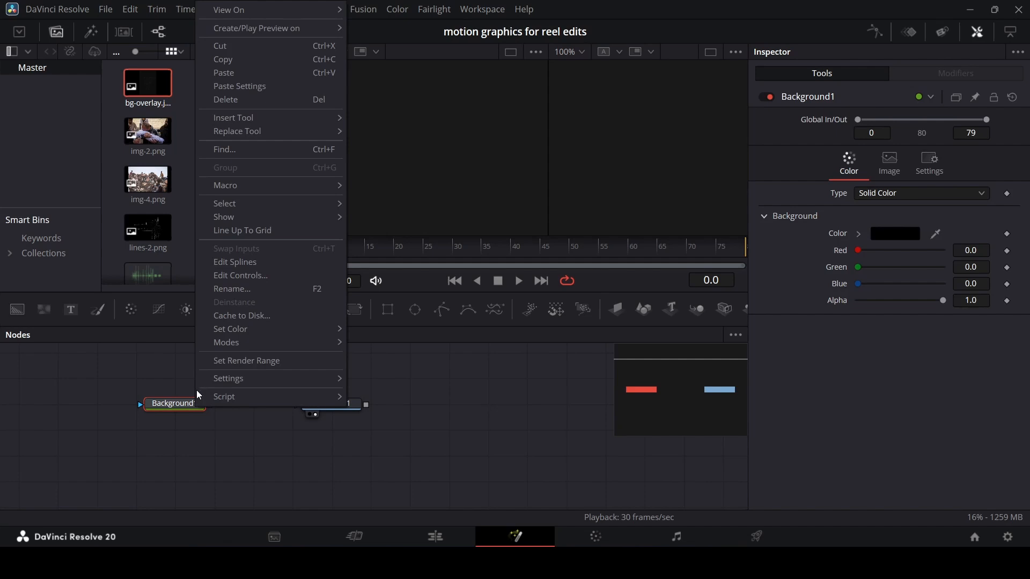
{"action": "left_click", "coordinate": [287, 95]}
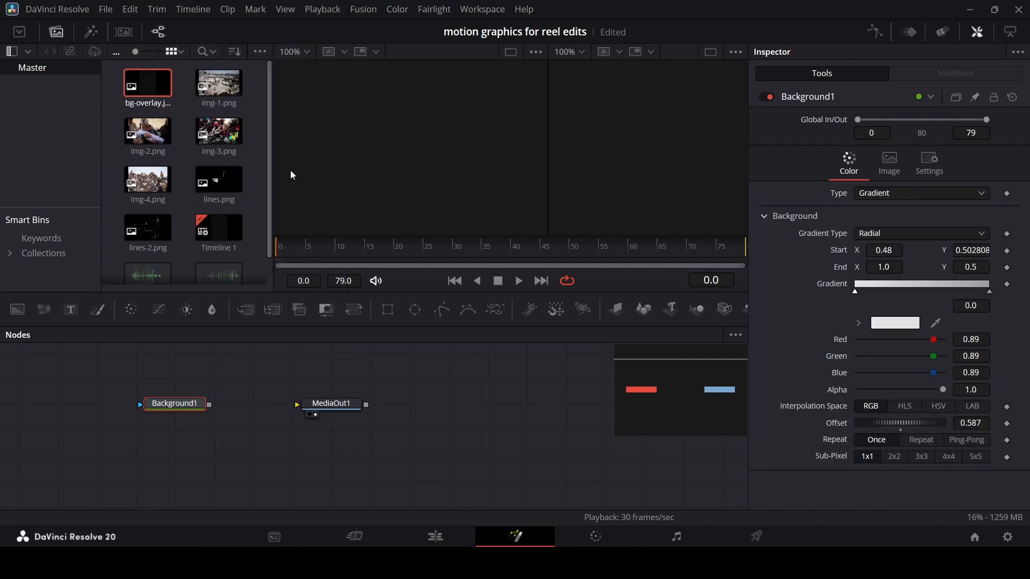
{"action": "left_click_drag", "start_coordinate": [208, 404], "coordinate": [313, 409]}
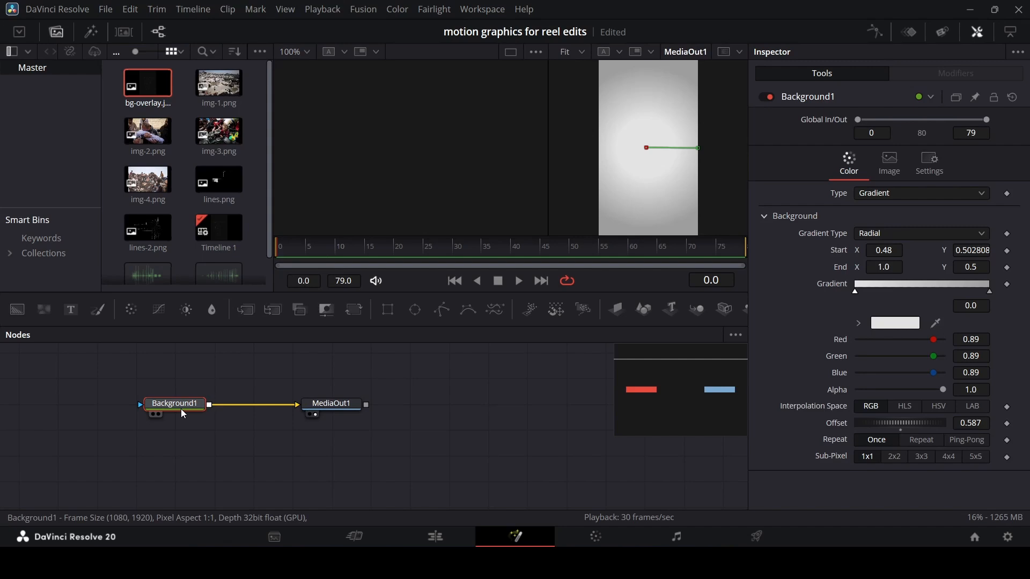
- Review Background1's fill type, gradient type, and the colours of the gradient's start and end stops
{"action": "left_click", "coordinate": [885, 199]}
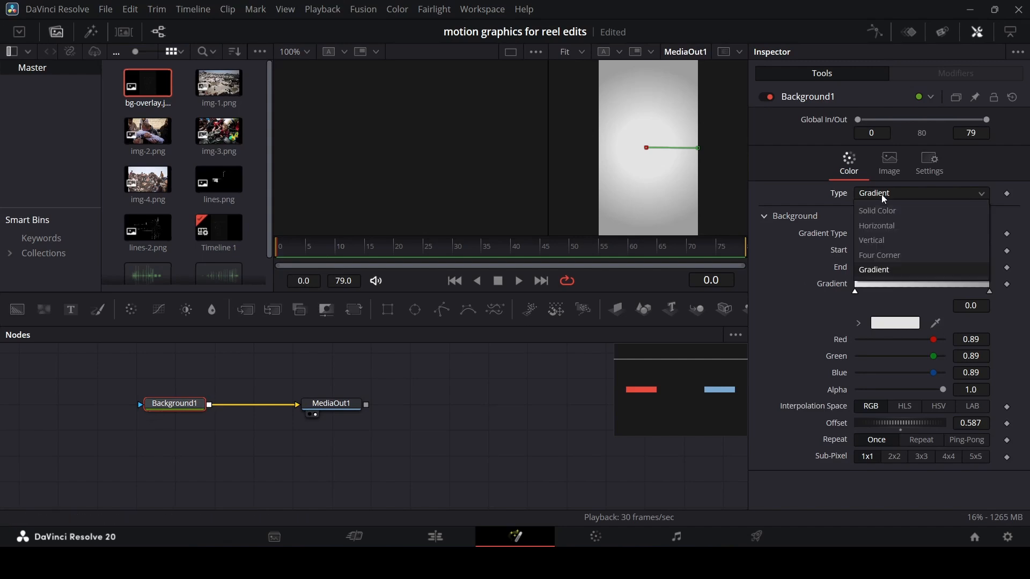
{"action": "left_click", "coordinate": [883, 196]}
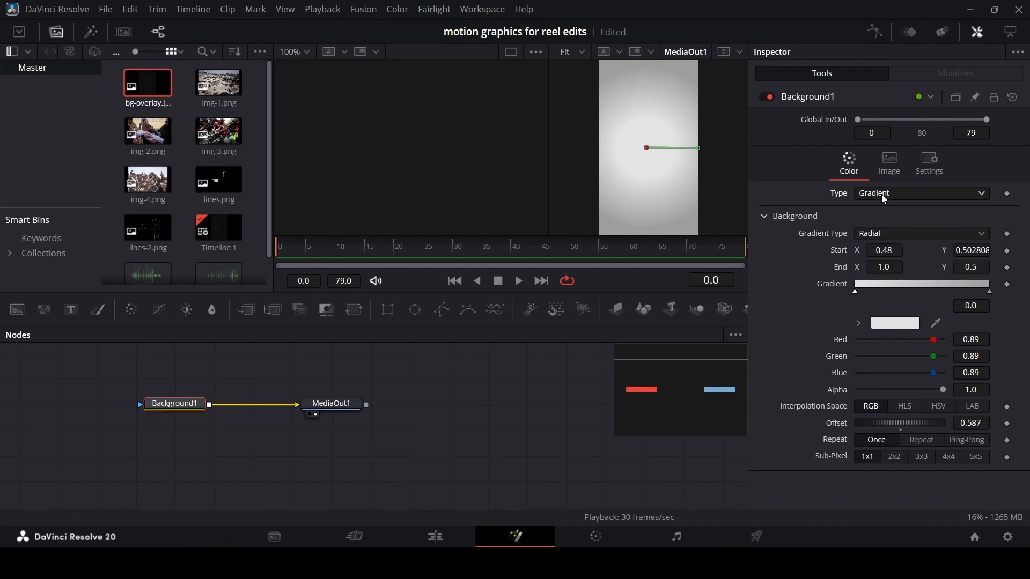
{"action": "left_click", "coordinate": [879, 234]}
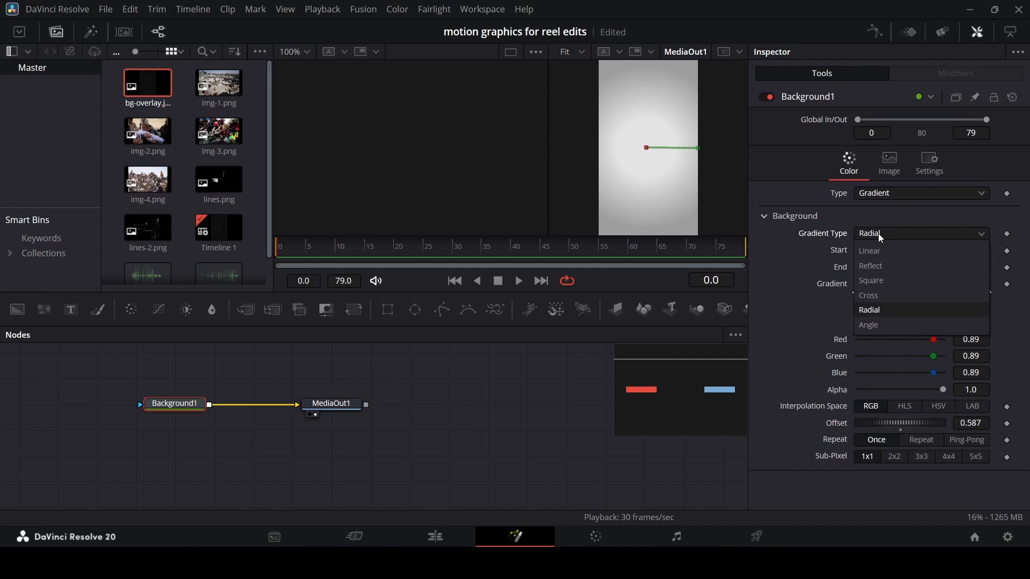
{"action": "left_click", "coordinate": [878, 233]}
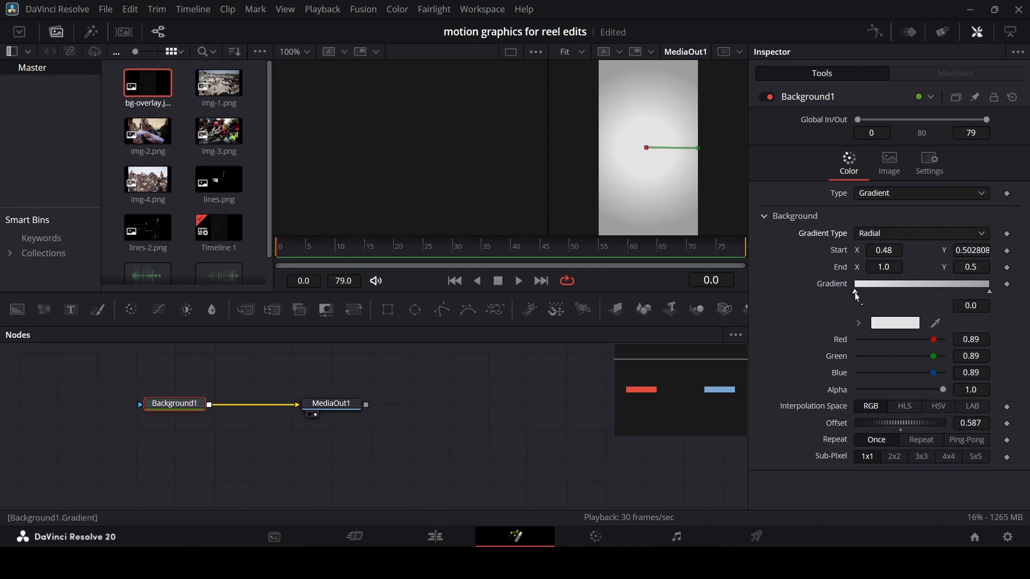
{"action": "left_click", "coordinate": [859, 322]}
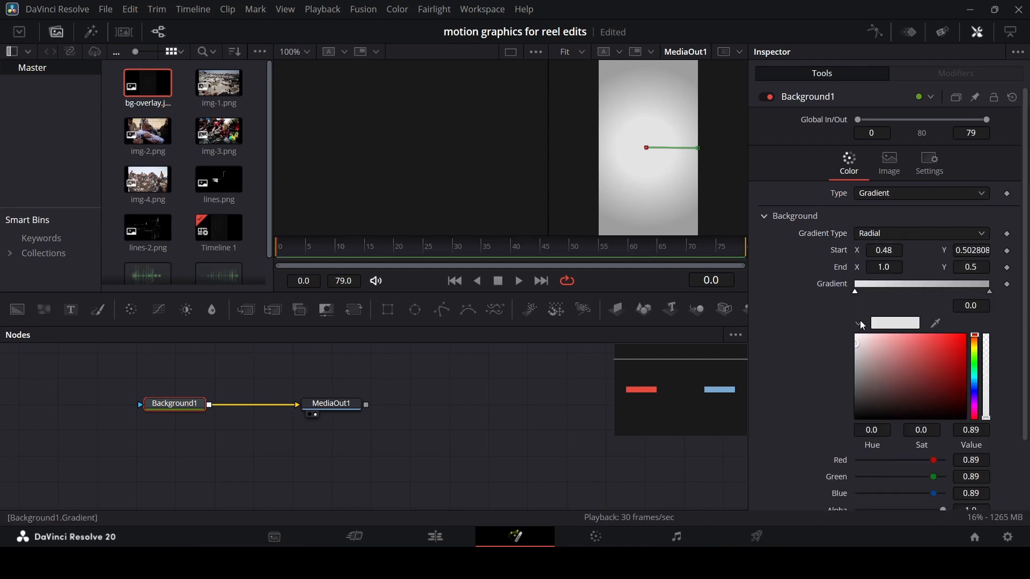
{"action": "left_click", "coordinate": [855, 344]}
{"action": "left_click", "coordinate": [859, 323]}
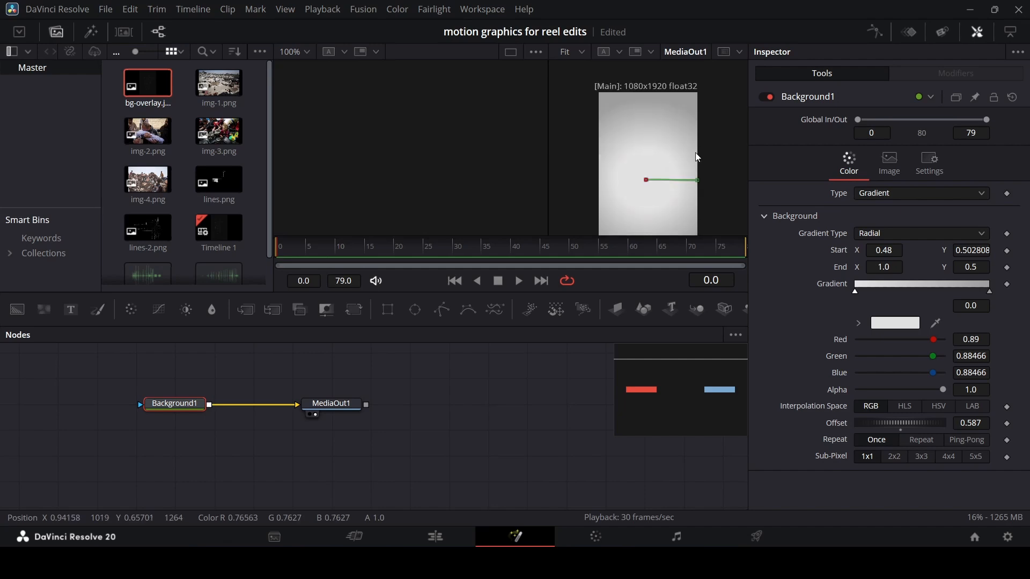
{"action": "left_click", "coordinate": [991, 292]}
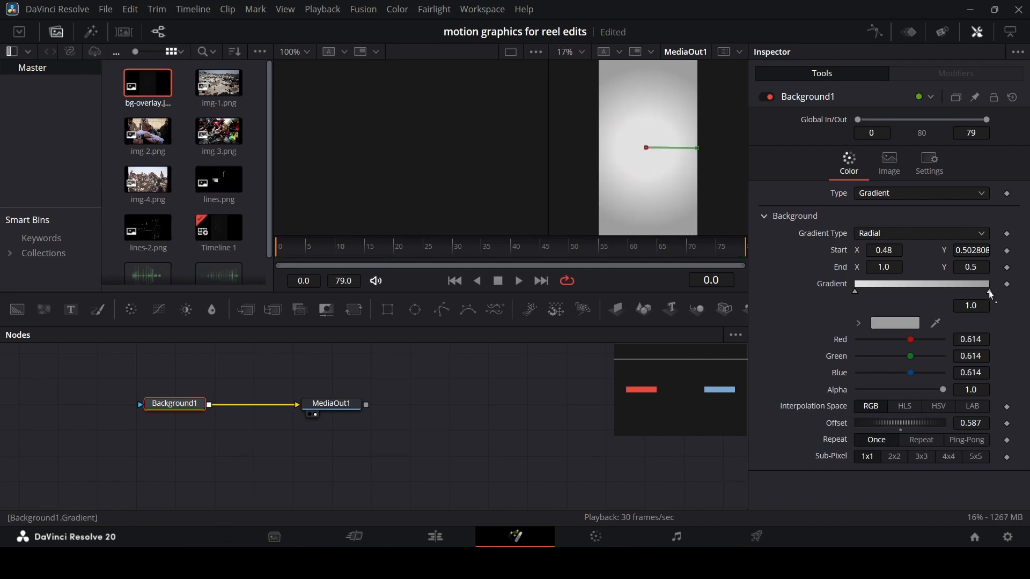
{"action": "left_click", "coordinate": [859, 323]}
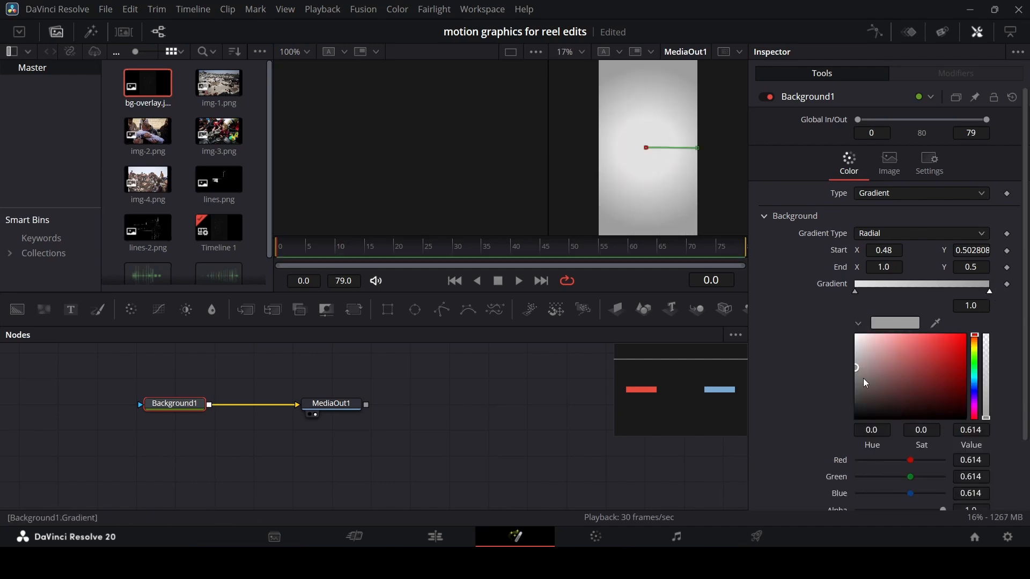
{"action": "left_click", "coordinate": [859, 324]}
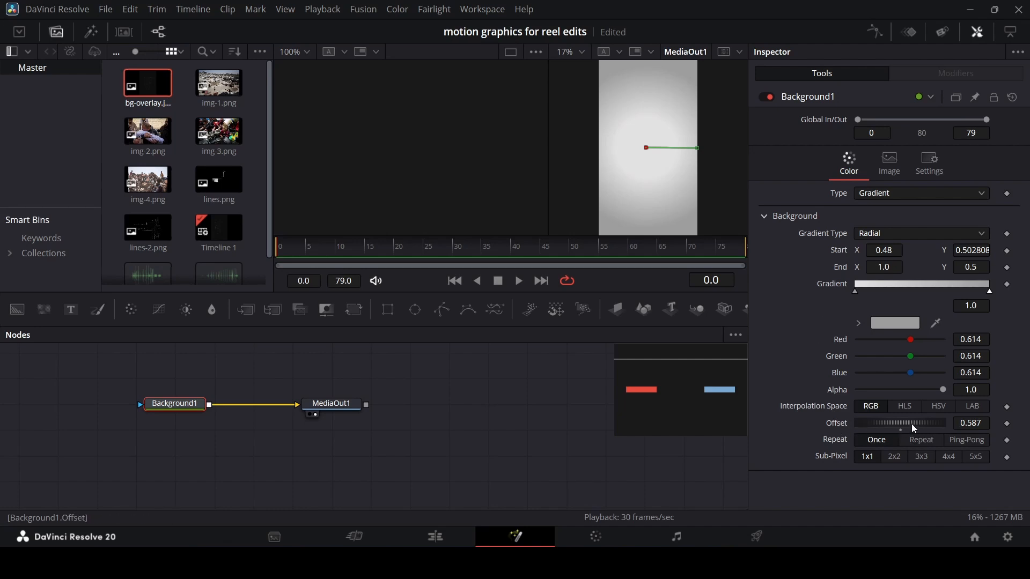
- Increase Background1's gradient offset to 0.667
{"action": "mouse_move", "coordinate": [912, 424]}
{"action": "left_mouse_down"}
{"action": "mouse_move", "coordinate": [879, 420]}
{"action": "mouse_move", "coordinate": [911, 423]}
{"action": "left_mouse_up"}
{"action": "left_click", "coordinate": [461, 389]}
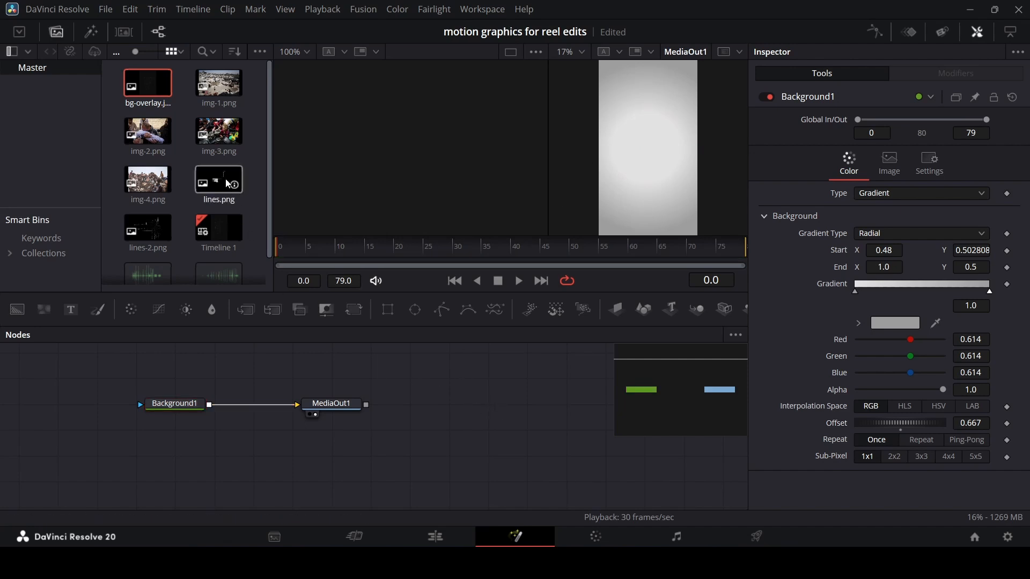
- Merge lines.png over Background1 and set the merge's blend to 0.4
{"action": "left_click_drag", "start_coordinate": [217, 181], "coordinate": [212, 430]}
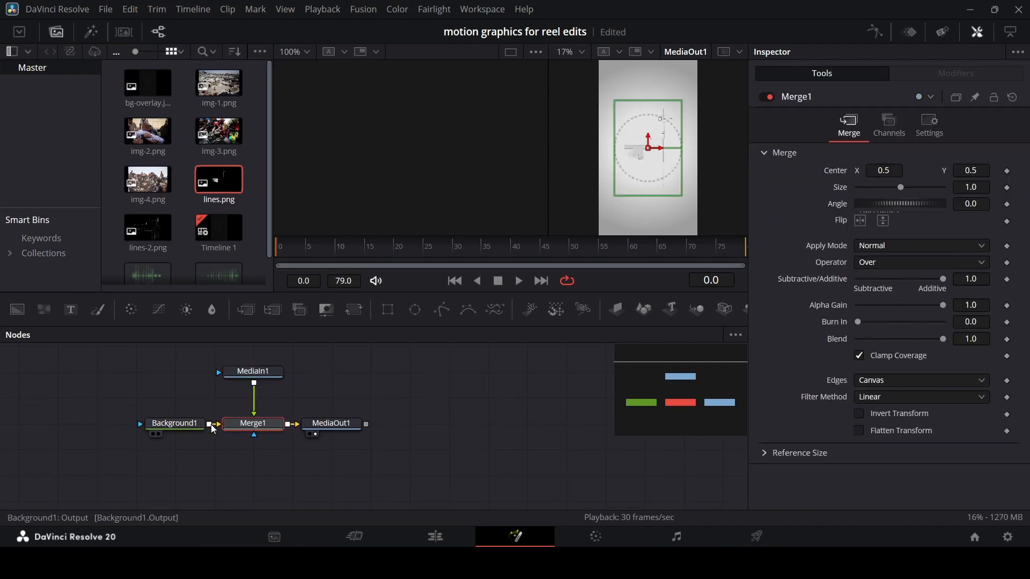
{"action": "scroll", "coordinate": [660, 154], "scroll_direction": "up", "scroll_amount": 1}
{"action": "scroll", "coordinate": [661, 154], "scroll_direction": "up", "scroll_amount": 1}
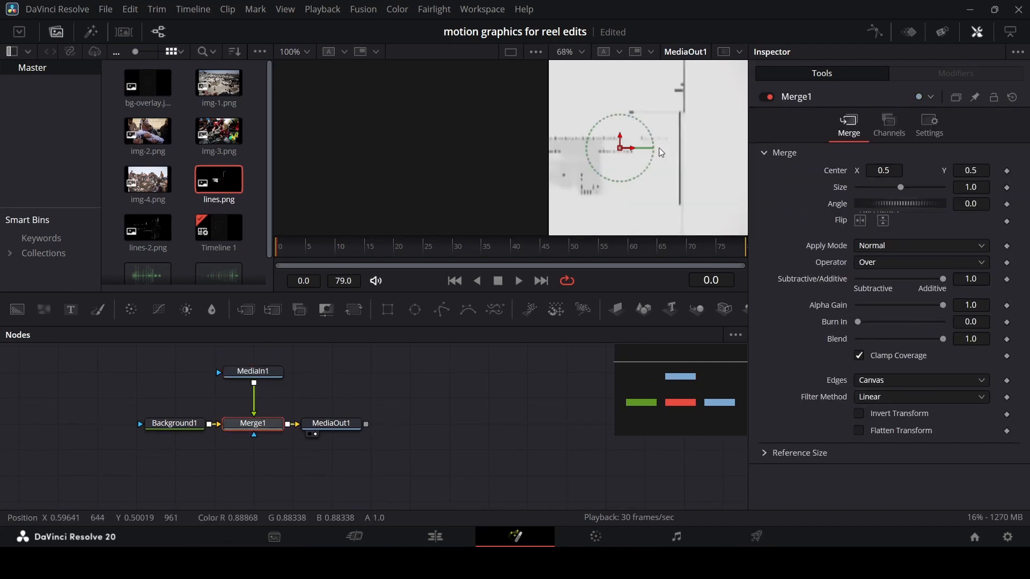
{"action": "scroll", "coordinate": [661, 153], "scroll_direction": "down", "scroll_amount": 2}
{"action": "scroll", "coordinate": [662, 154], "scroll_direction": "up", "scroll_amount": 1}
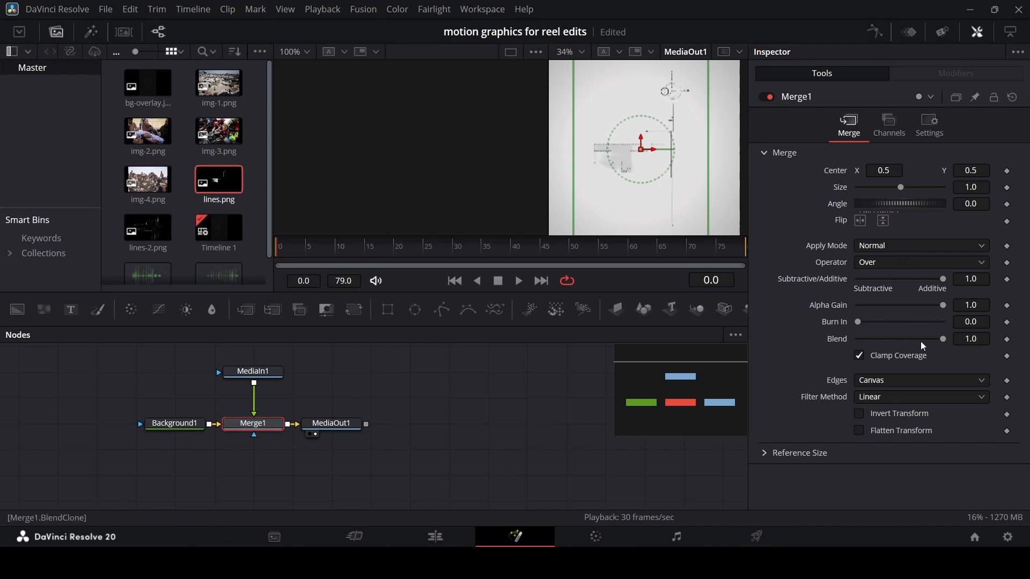
{"action": "left_click", "coordinate": [972, 339]}
{"action": "type", "text": "0.4"}
{"action": "key", "text": "Tab"}
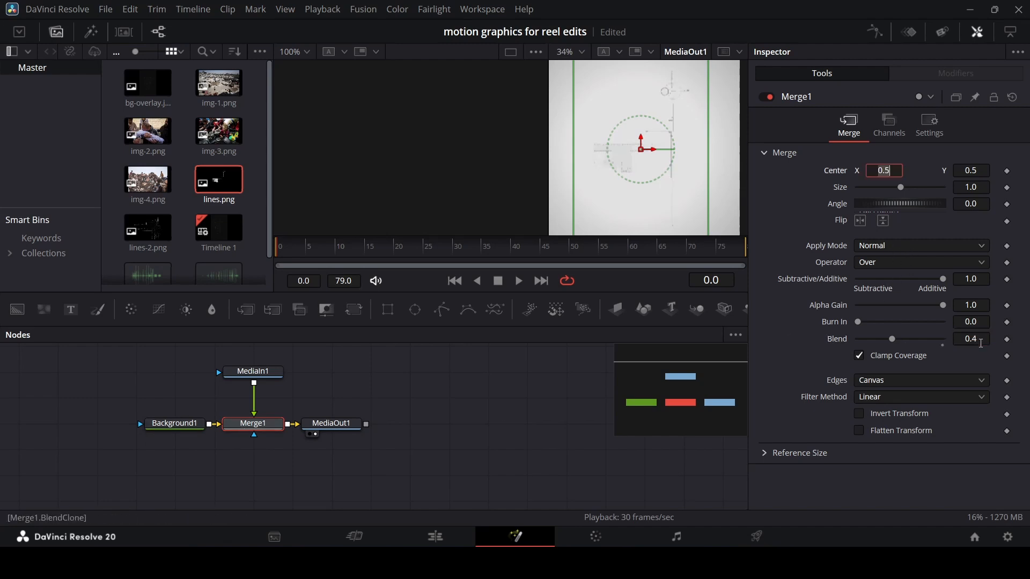
- Shift the lines graphic toward the frame's right side, with Merge1's center at about X 0.717, Y 0.485
{"action": "scroll", "coordinate": [641, 148], "scroll_direction": "down", "scroll_amount": 1}
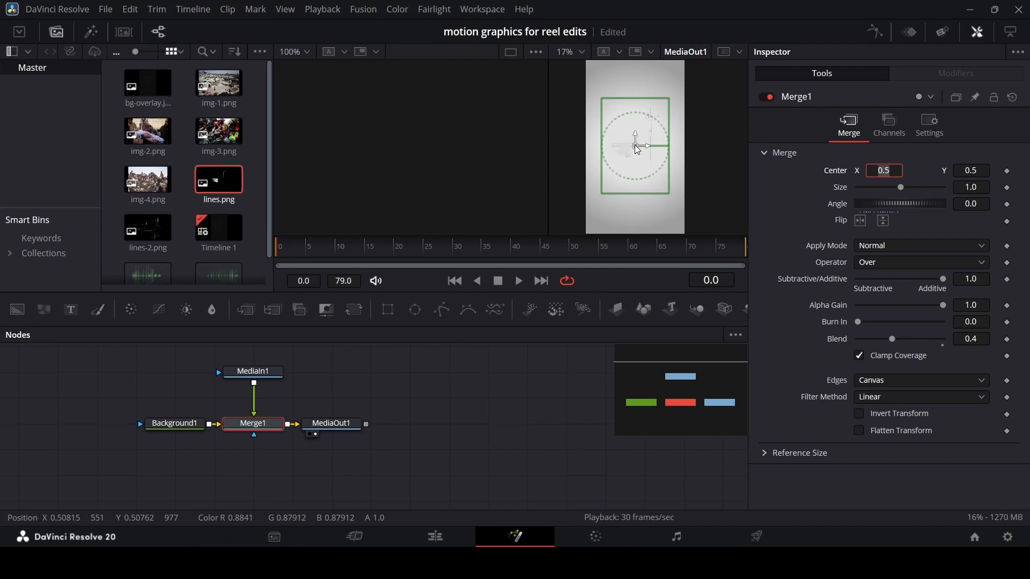
{"action": "left_click_drag", "start_coordinate": [635, 146], "coordinate": [657, 150]}
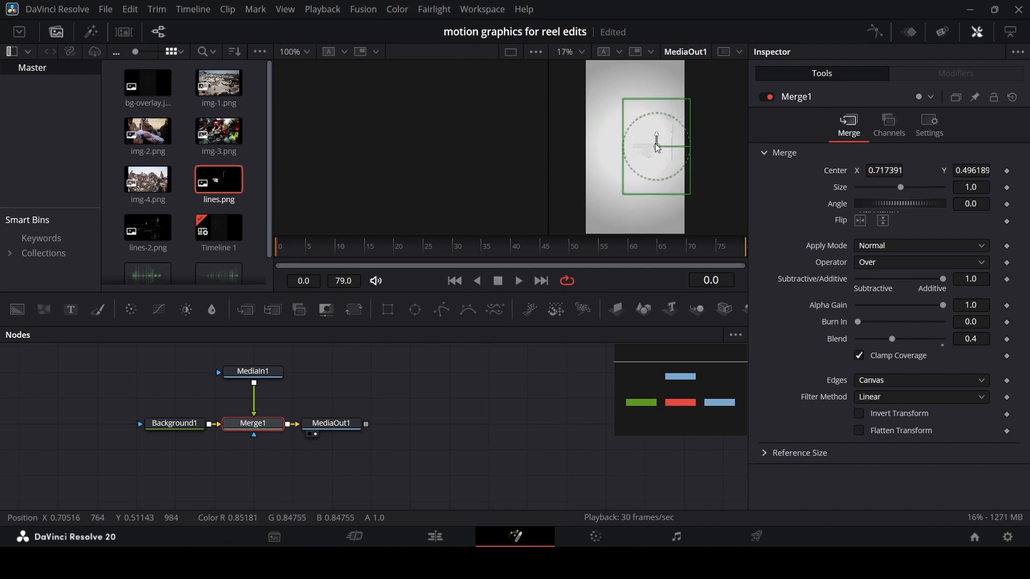
{"action": "left_click", "coordinate": [580, 366]}
{"action": "scroll", "coordinate": [466, 425], "scroll_direction": "up", "scroll_amount": 2}
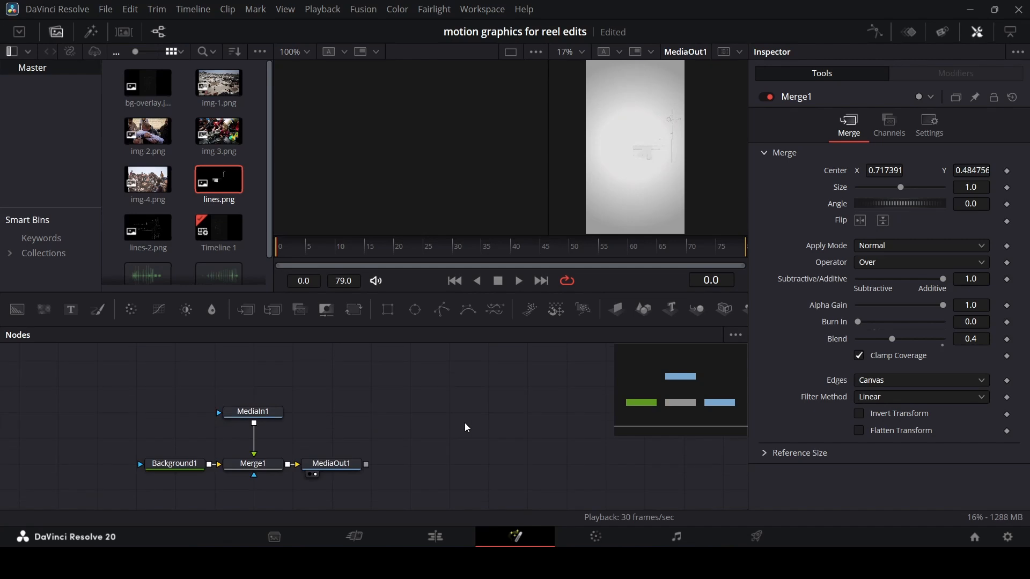
- Save the project, return to the Edit page and add a Fusion Composition on V2 at 00:00:03:25, above the gradient composition
{"action": "key", "text": "ctrl+s"}
{"action": "left_click", "coordinate": [461, 536]}
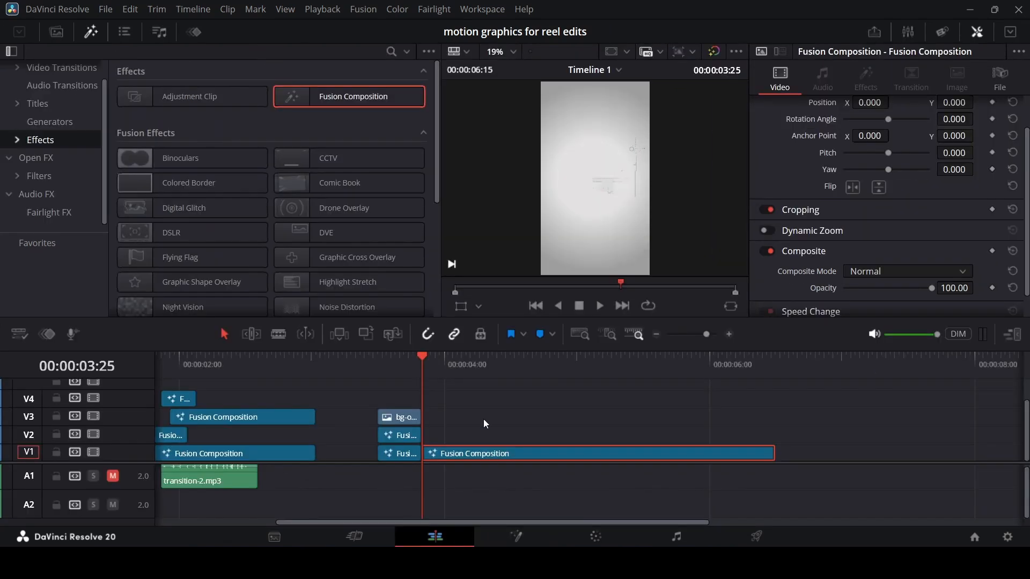
{"action": "left_click_drag", "start_coordinate": [340, 108], "coordinate": [481, 441]}
- Set the duration of the new V2 Fusion composition to 00:00:01:22 (52 frames)
{"action": "key", "text": "ctrl+d"}
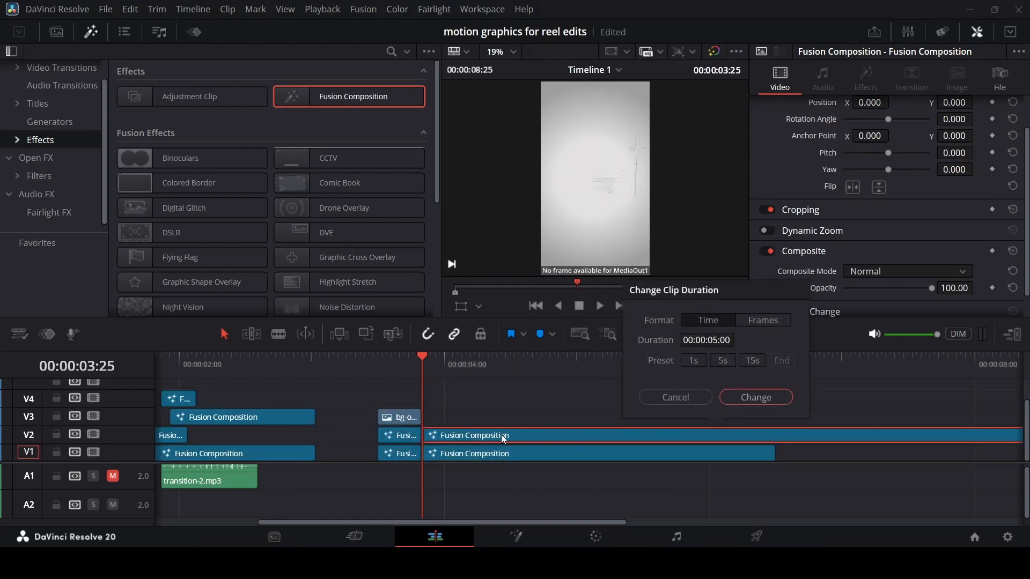
{"action": "left_click", "coordinate": [721, 347]}
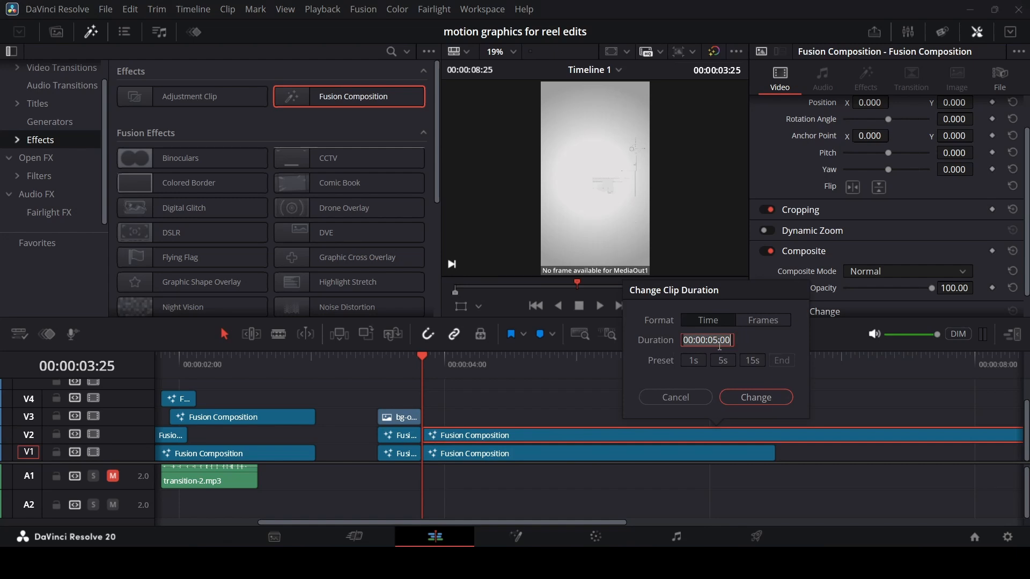
{"action": "left_click", "coordinate": [720, 346]}
{"action": "type", "text": "1"}
{"action": "key", "text": "Return"}
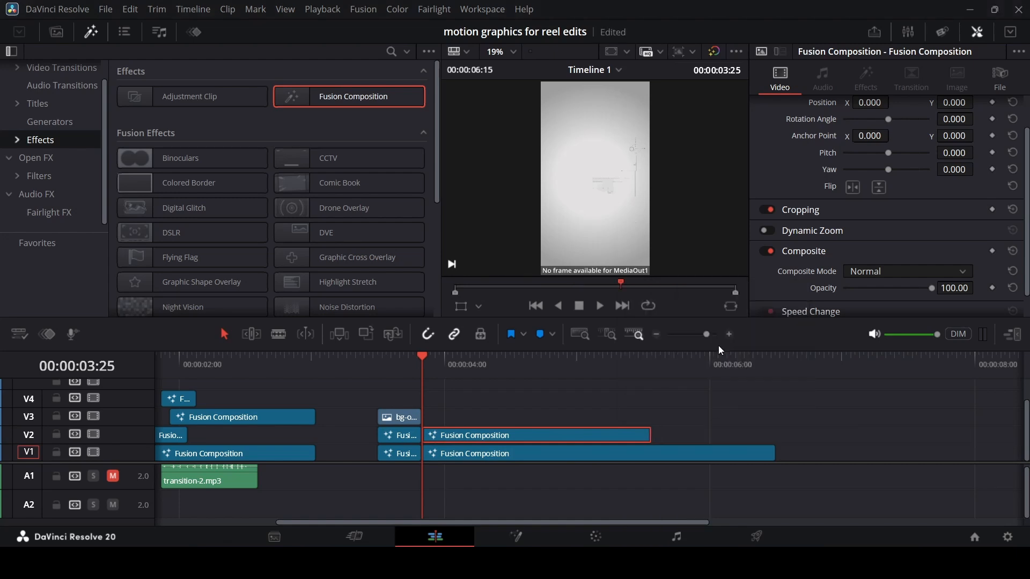
- Open the V2 composition in the Fusion page and feed MediaOut1 from a new Background node with alpha 0
{"action": "right_click", "coordinate": [569, 432]}
{"action": "left_click", "coordinate": [625, 342]}
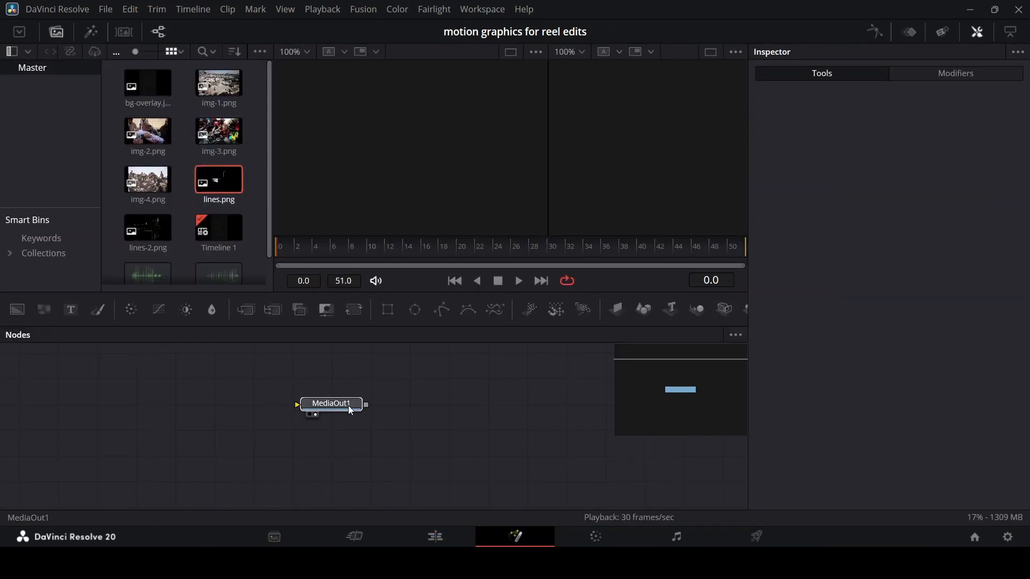
{"action": "left_click_drag", "start_coordinate": [349, 406], "coordinate": [466, 432]}
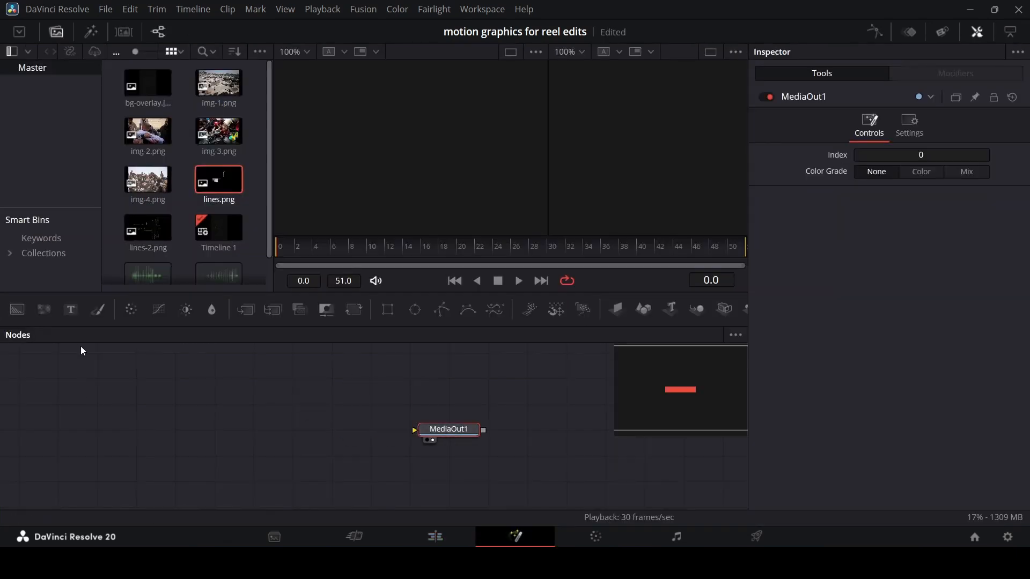
{"action": "left_click_drag", "start_coordinate": [17, 309], "coordinate": [440, 429]}
{"action": "left_click_drag", "start_coordinate": [940, 300], "coordinate": [829, 313]}
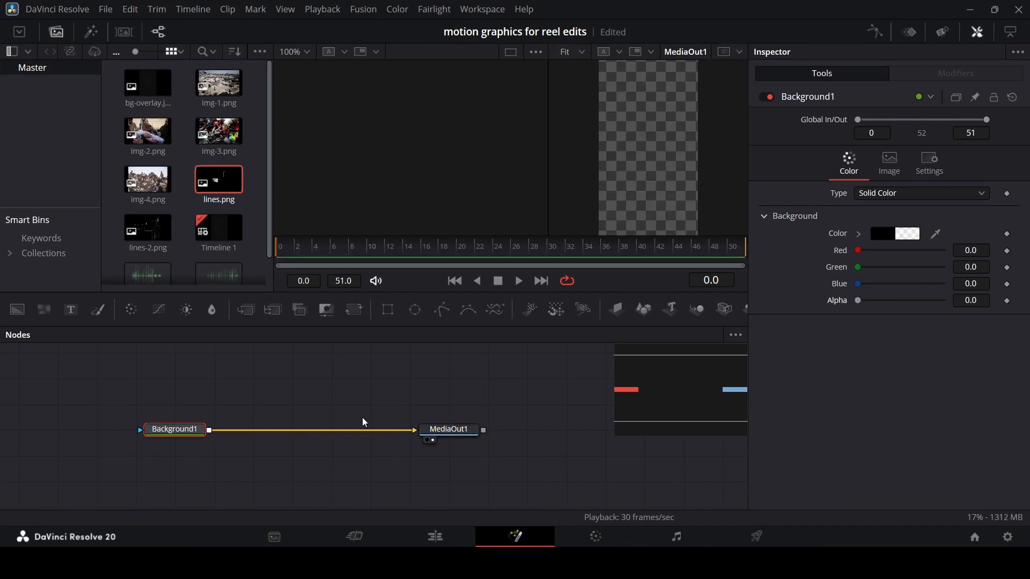
- Merge a Text+ node over Background1 and enter the text "Supporting", viewing the composition at frame 48
{"action": "scroll", "coordinate": [370, 421], "scroll_direction": "up", "scroll_amount": 3}
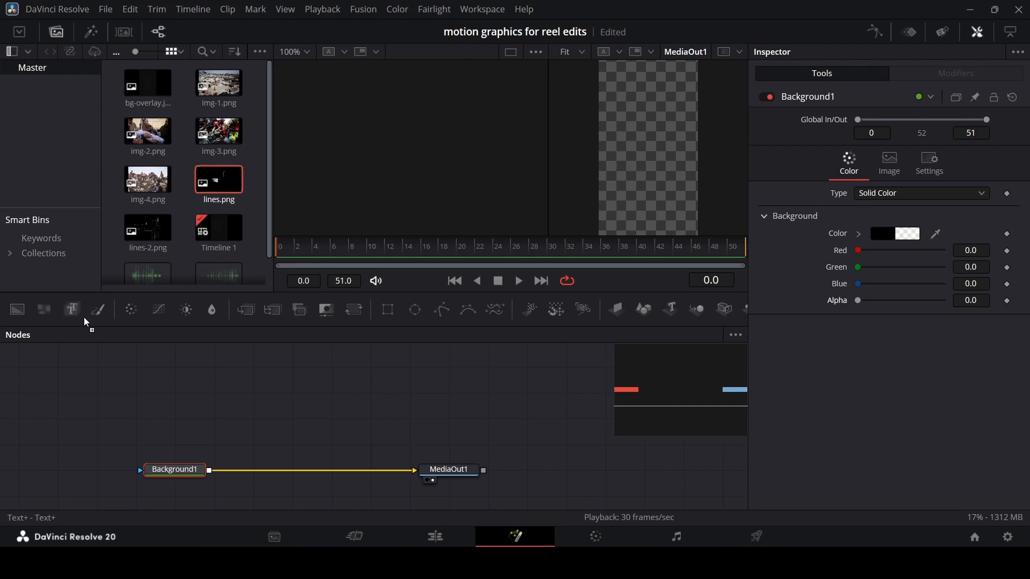
{"action": "left_click_drag", "start_coordinate": [83, 318], "coordinate": [212, 474]}
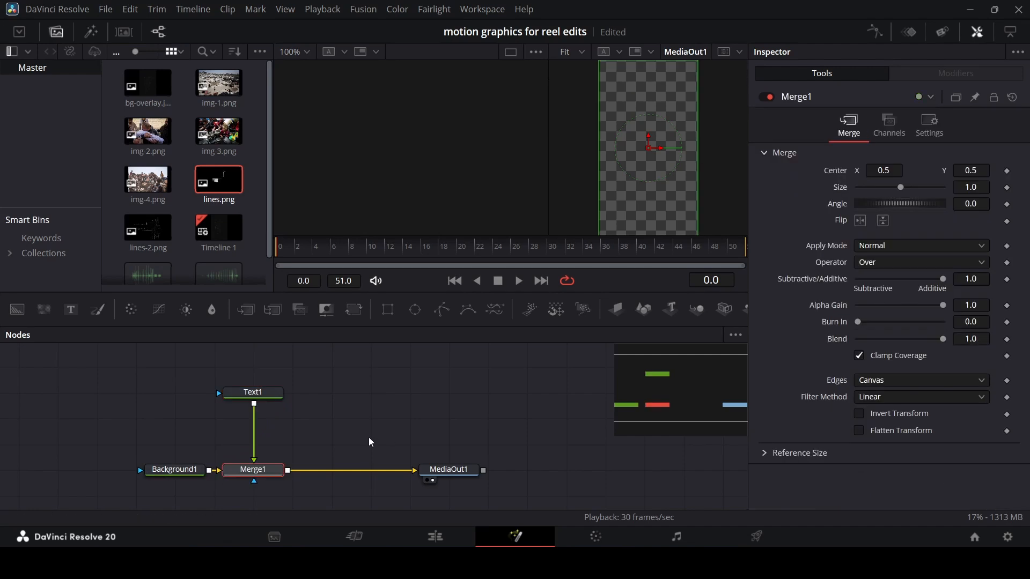
{"action": "left_click", "coordinate": [263, 394]}
{"action": "left_click", "coordinate": [713, 250]}
{"action": "left_click", "coordinate": [809, 254]}
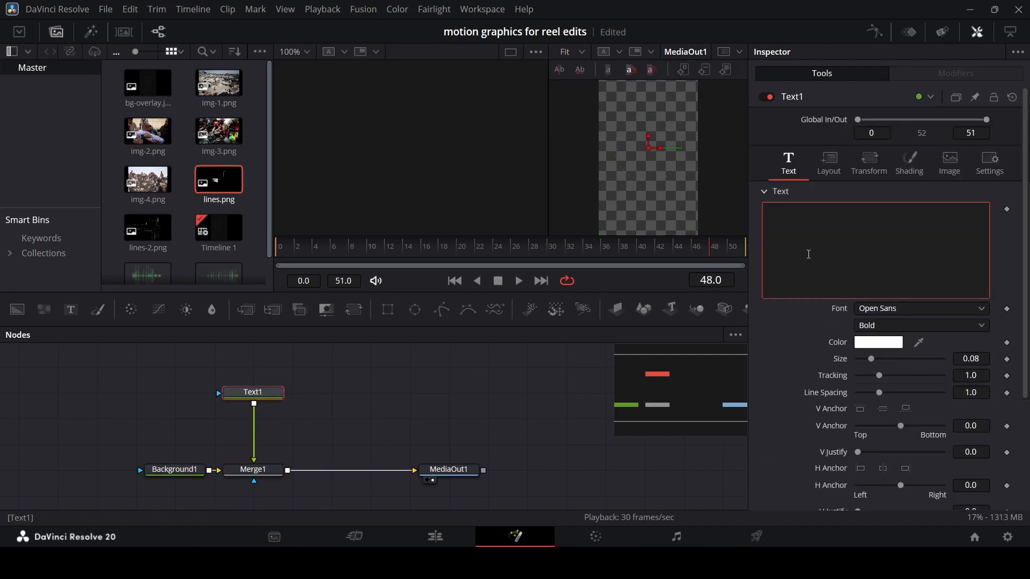
{"action": "type", "text": "Supporting"}
- Set the font of the "Supporting" text to Poppins in the Black style
{"action": "left_click", "coordinate": [906, 308]}
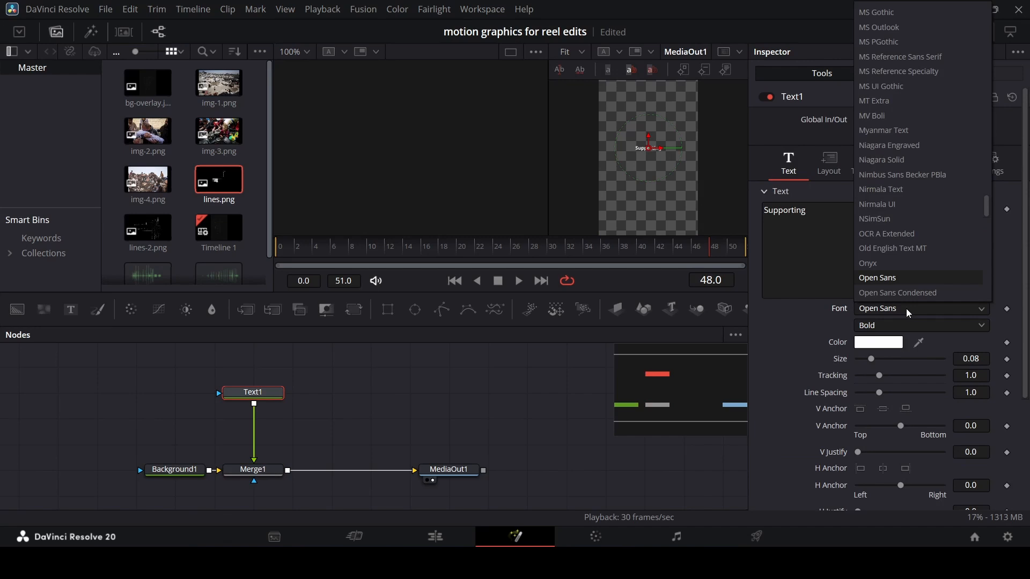
{"action": "type", "text": "pop"}
{"action": "key", "text": "Return"}
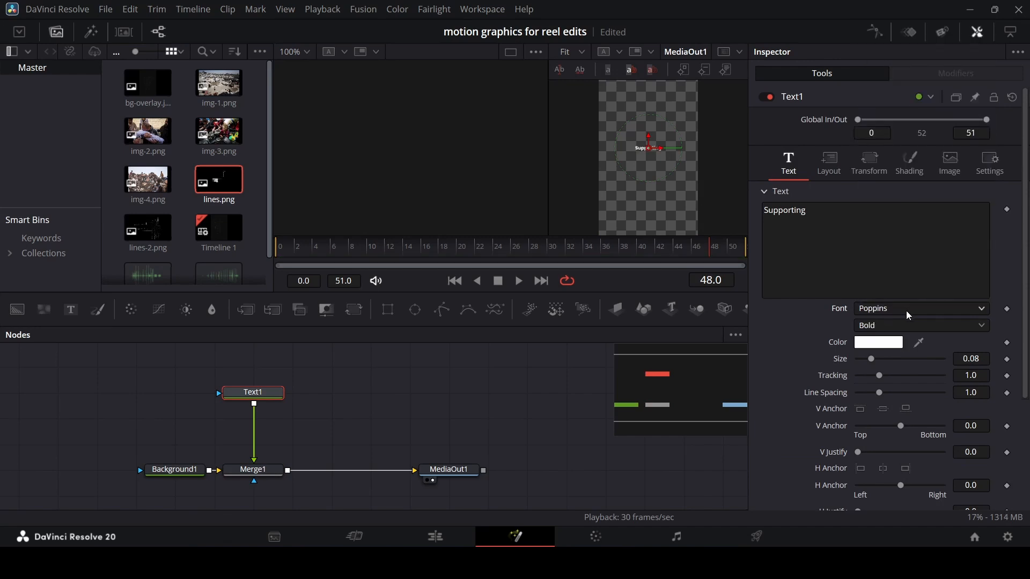
{"action": "left_click", "coordinate": [906, 326]}
{"action": "left_click", "coordinate": [900, 174]}
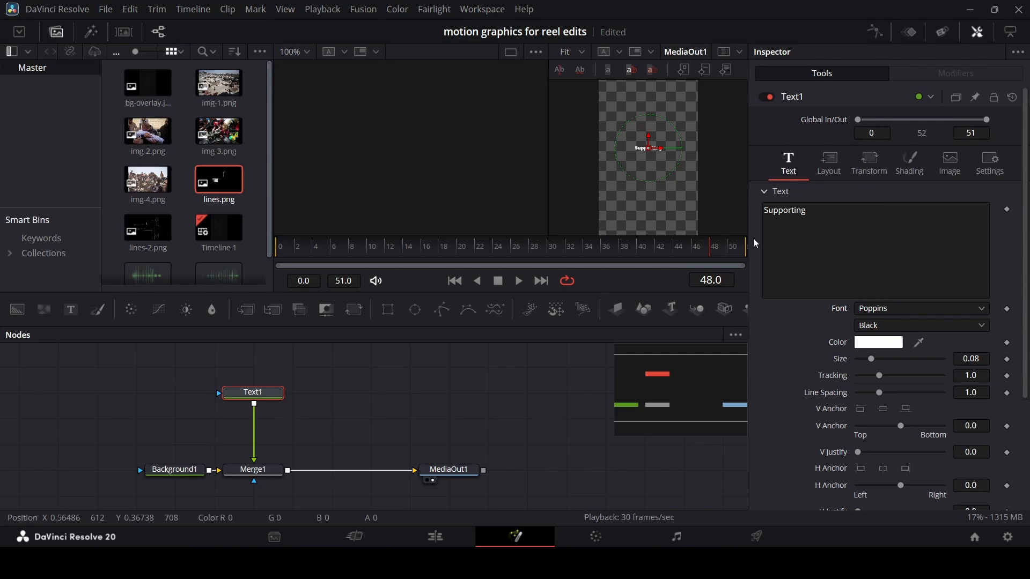
- Set the text size to 0.1 and move the Text1 node closer to Merge1
{"action": "left_click", "coordinate": [980, 359]}
{"action": "key", "text": "BackSpace"}
{"action": "key", "text": "BackSpace"}
{"action": "type", "text": "1"}
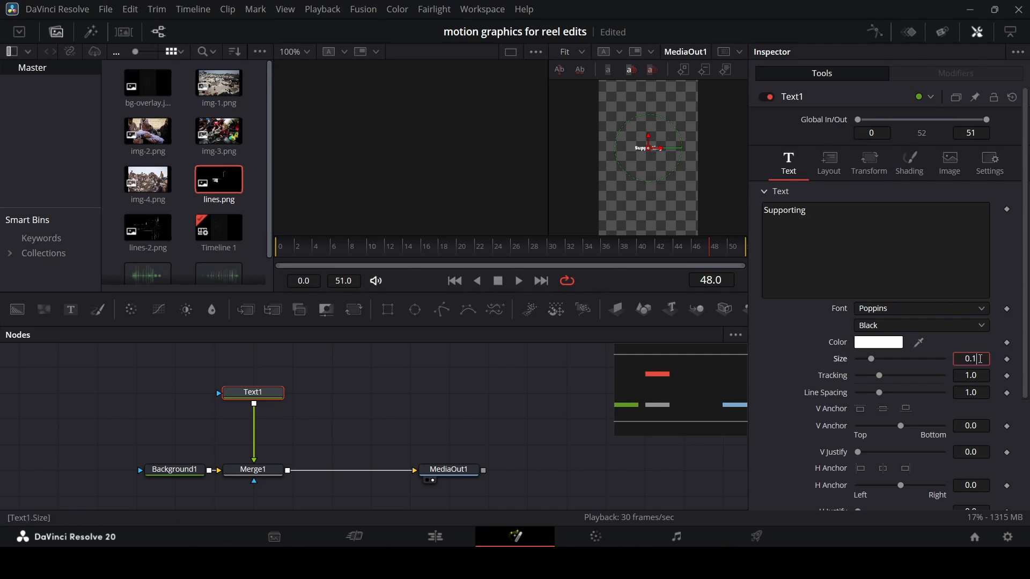
{"action": "key", "text": "Tab"}
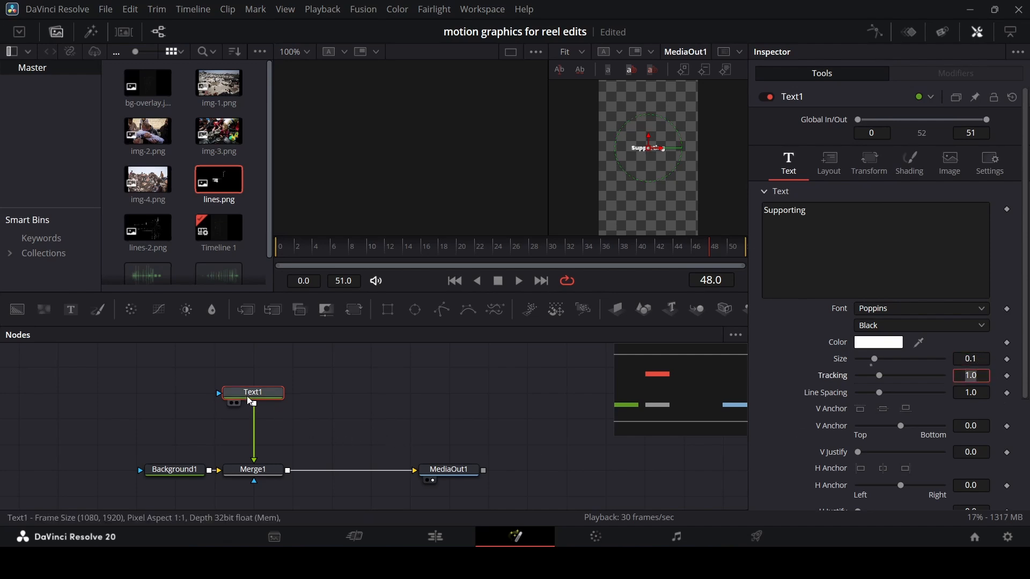
{"action": "left_click_drag", "start_coordinate": [255, 395], "coordinate": [256, 421]}
- Change the colour of the "Supporting" text to dark grey #181818
{"action": "left_click", "coordinate": [872, 346]}
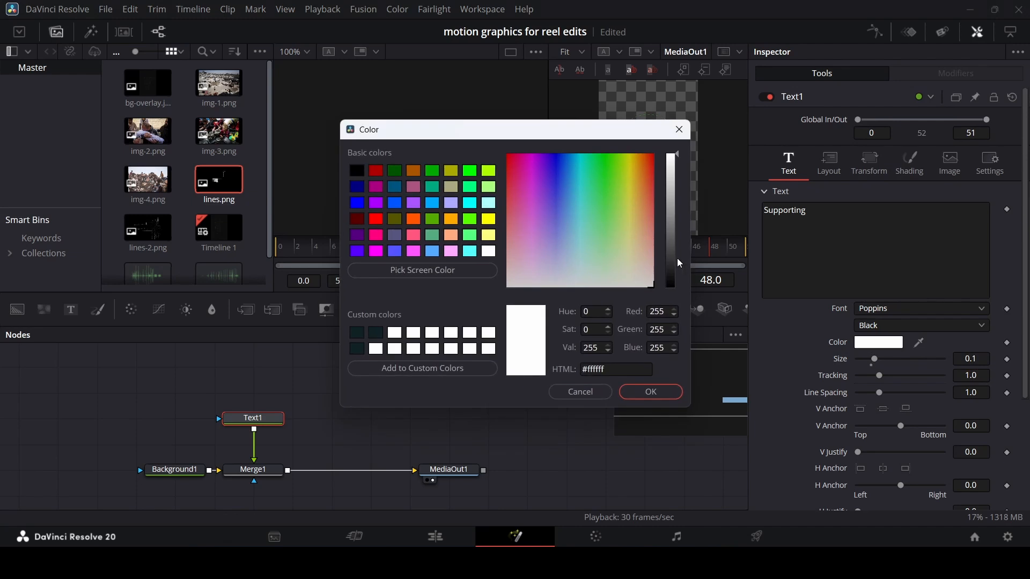
{"action": "left_click_drag", "start_coordinate": [677, 259], "coordinate": [674, 277]}
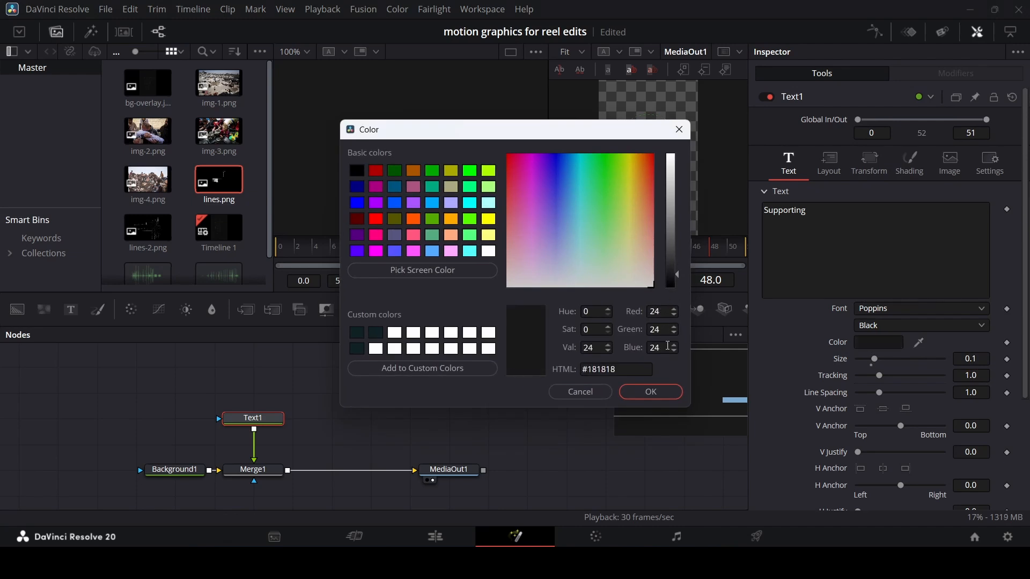
{"action": "left_click_drag", "start_coordinate": [617, 369], "coordinate": [581, 370]}
{"action": "left_click", "coordinate": [644, 391]}
{"action": "left_click", "coordinate": [603, 418]}
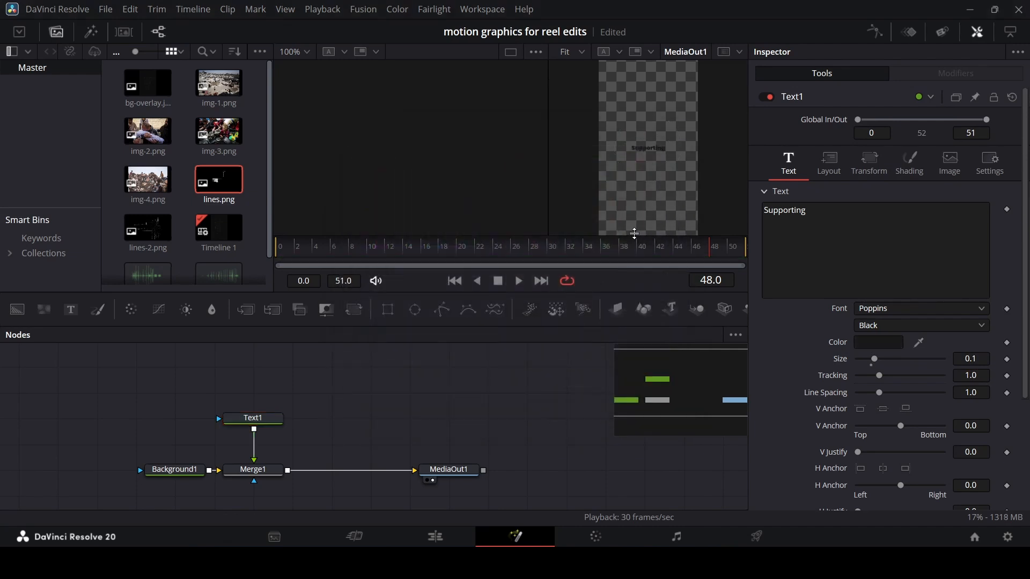
- Increase the size of the "Supporting" text to 0.15
{"action": "scroll", "coordinate": [661, 157], "scroll_direction": "up", "scroll_amount": 5}
{"action": "scroll", "coordinate": [665, 166], "scroll_direction": "down", "scroll_amount": 3}
{"action": "scroll", "coordinate": [643, 147], "scroll_direction": "up", "scroll_amount": 5}
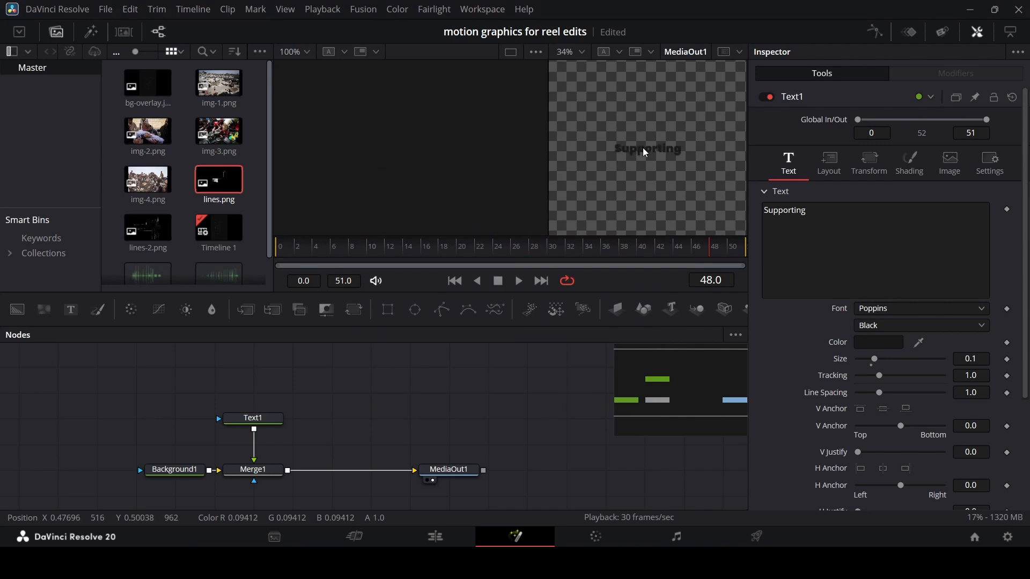
{"action": "scroll", "coordinate": [635, 161], "scroll_direction": "down", "scroll_amount": 2}
{"action": "scroll", "coordinate": [636, 161], "scroll_direction": "down", "scroll_amount": 1}
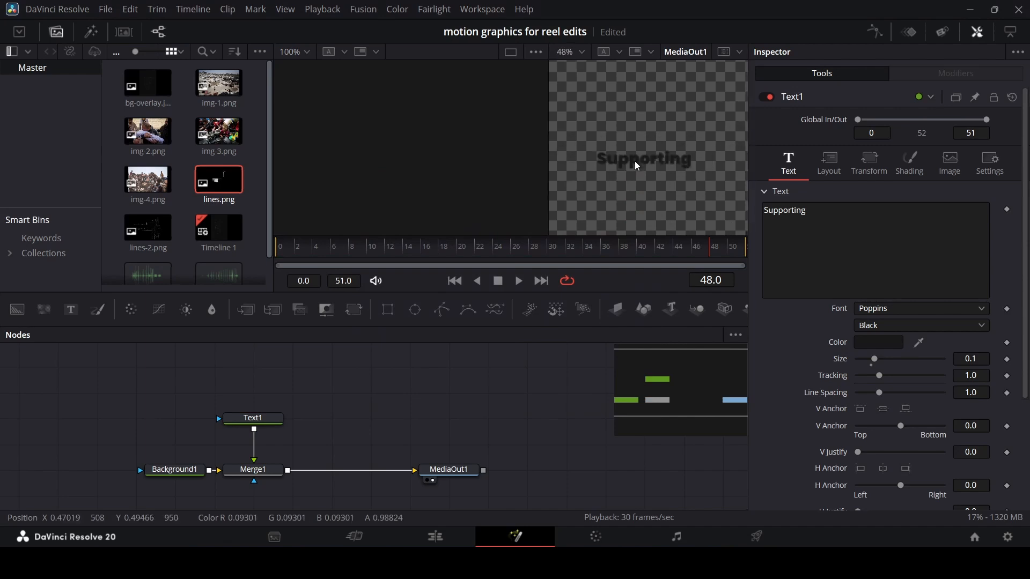
{"action": "left_click", "coordinate": [276, 426]}
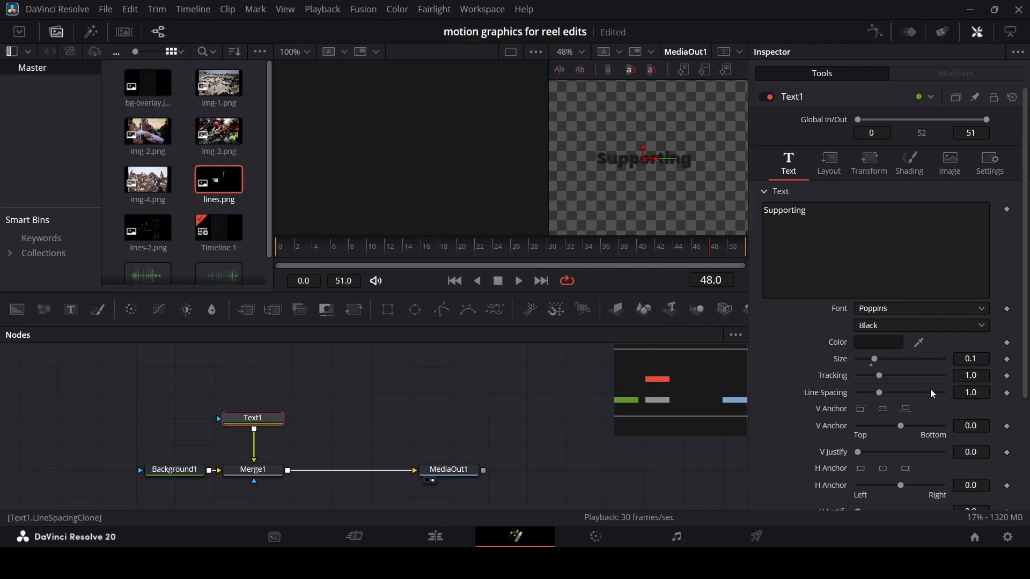
{"action": "type", "text": "5"}
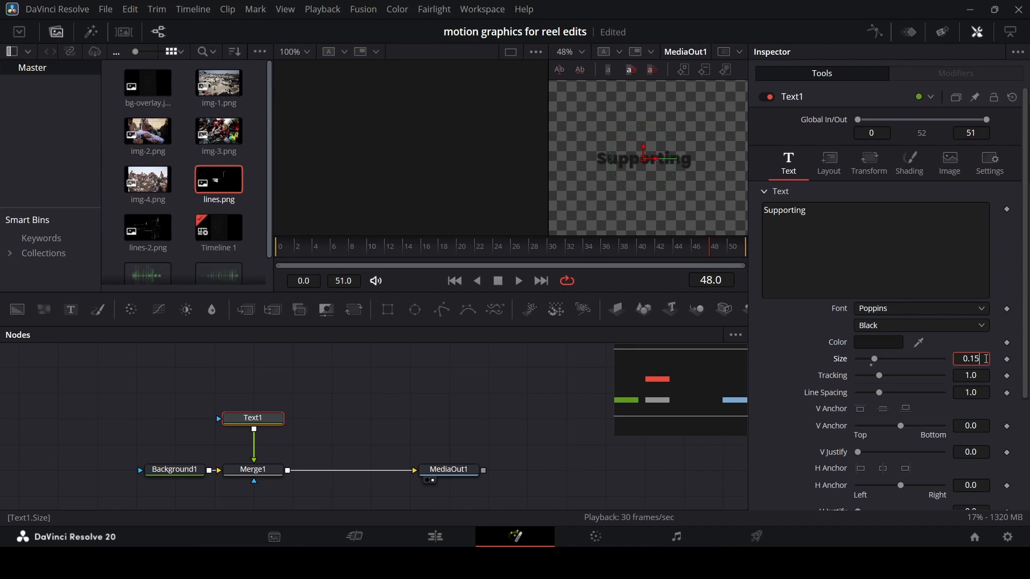
{"action": "key", "text": "Tab"}
{"action": "scroll", "coordinate": [650, 165], "scroll_direction": "down", "scroll_amount": 2}
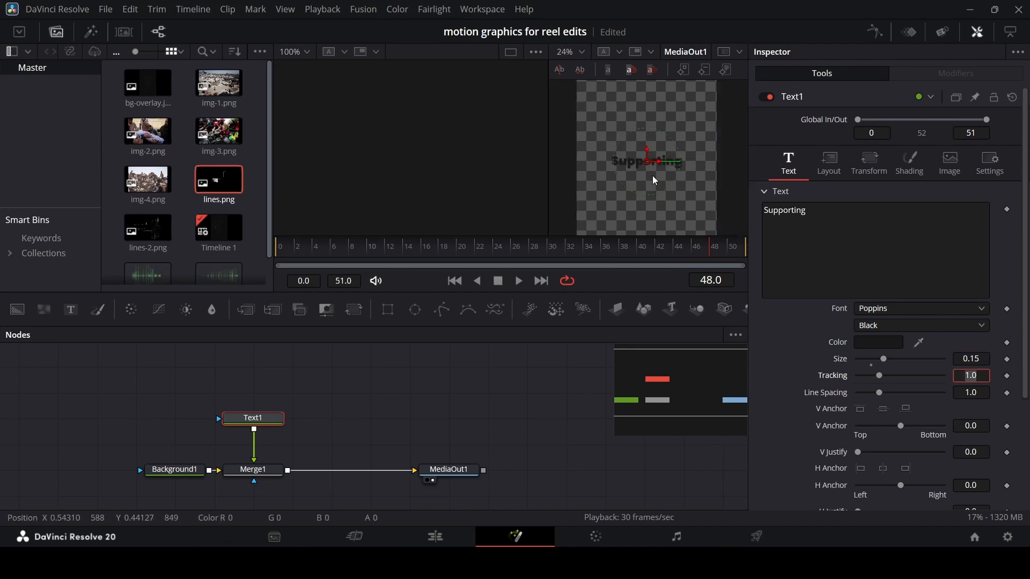
{"action": "scroll", "coordinate": [653, 175], "scroll_direction": "down", "scroll_amount": 1}
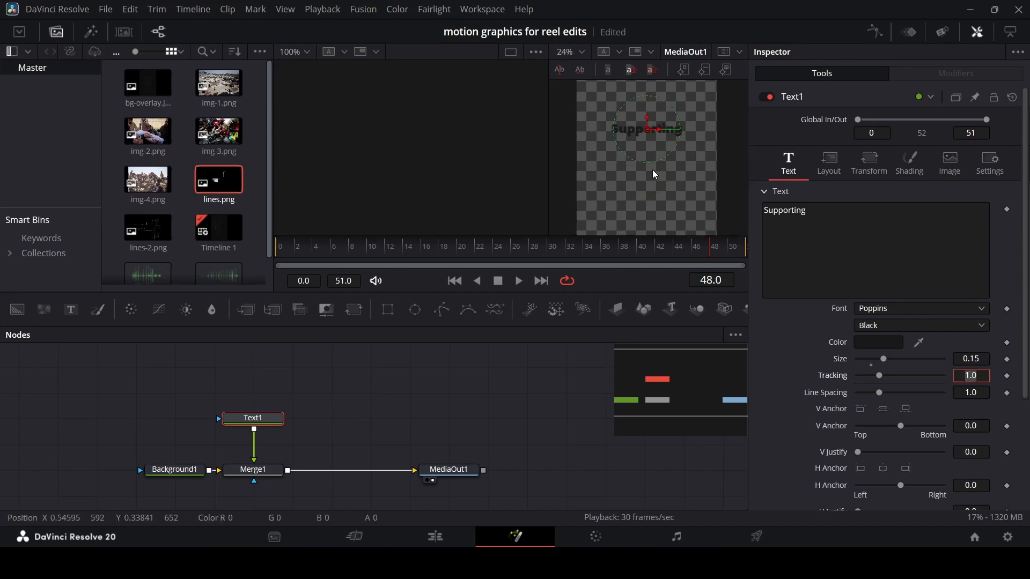
- Keyframe the text's shading opacity at 1.0 on frame 20 and 0.0 on frame 22
{"action": "left_click_drag", "start_coordinate": [395, 258], "coordinate": [457, 260]}
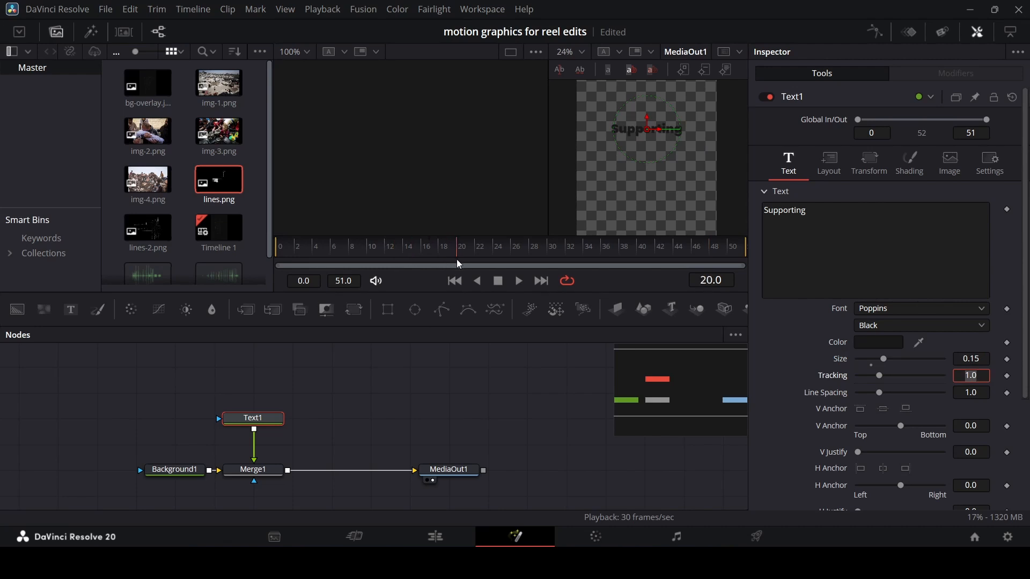
{"action": "left_click", "coordinate": [910, 163]}
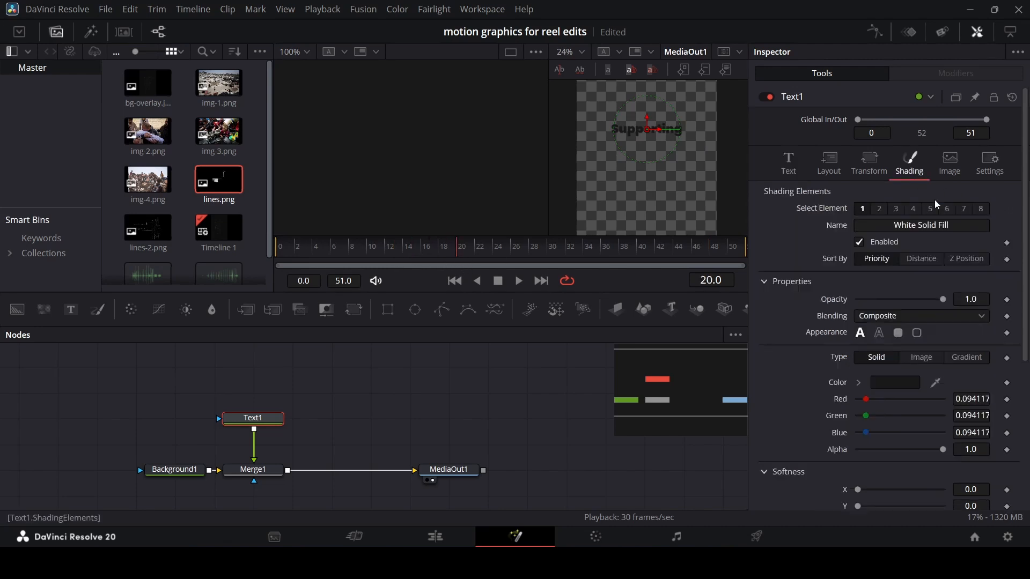
{"action": "left_click", "coordinate": [1008, 301]}
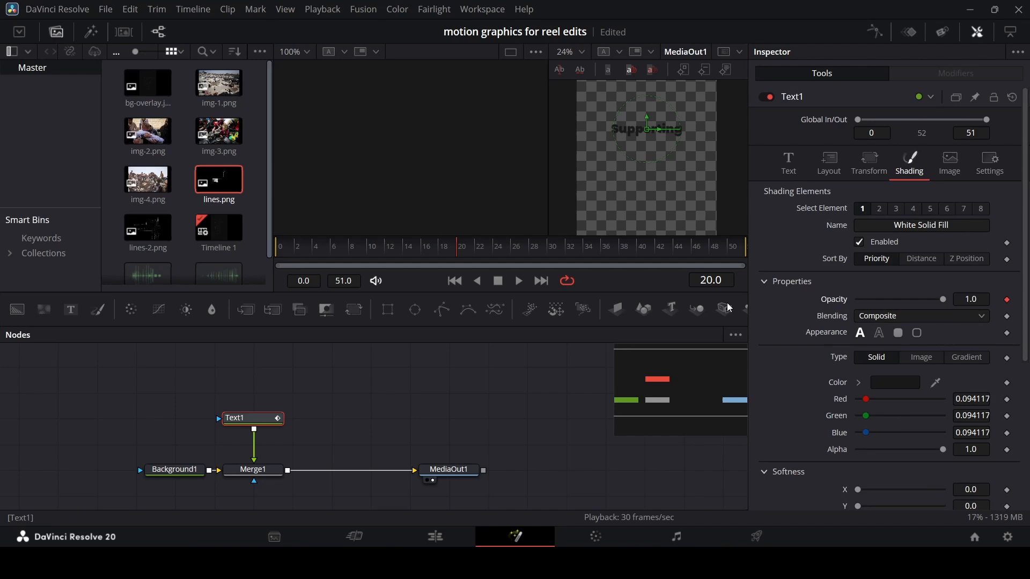
{"action": "left_click", "coordinate": [482, 259]}
{"action": "left_click_drag", "start_coordinate": [945, 299], "coordinate": [821, 301]}
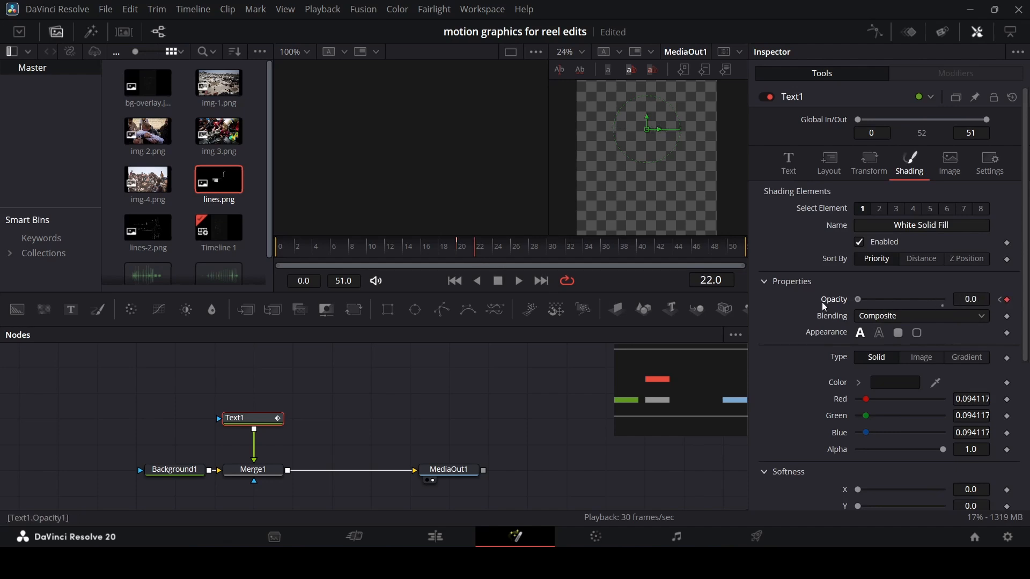
- Enlarge the viewers, check the text's fade around frame 20, and return to frame 0
{"action": "left_click_drag", "start_coordinate": [474, 252], "coordinate": [235, 250]}
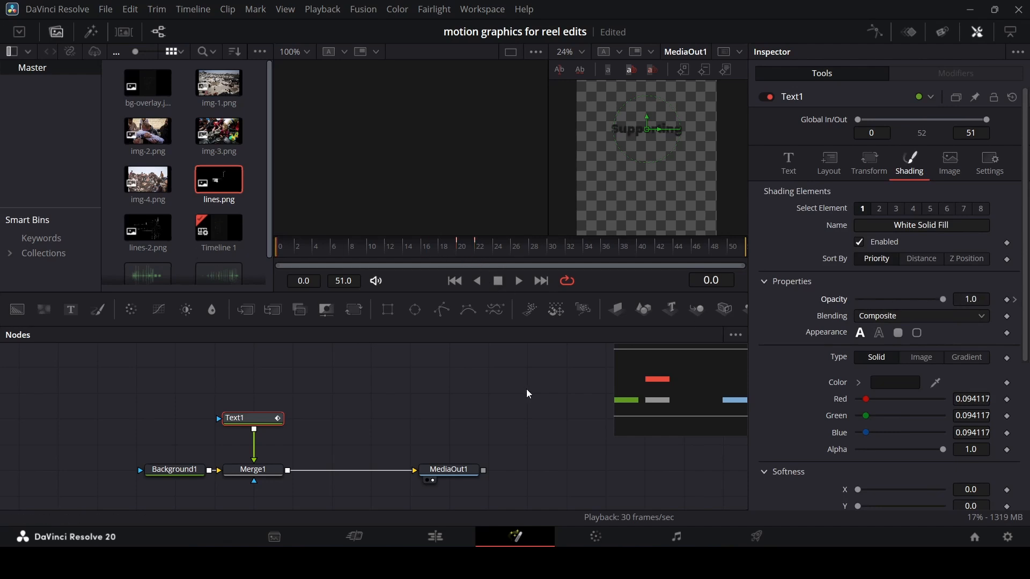
{"action": "scroll", "coordinate": [528, 395], "scroll_direction": "up", "scroll_amount": 2}
{"action": "left_click", "coordinate": [459, 248]}
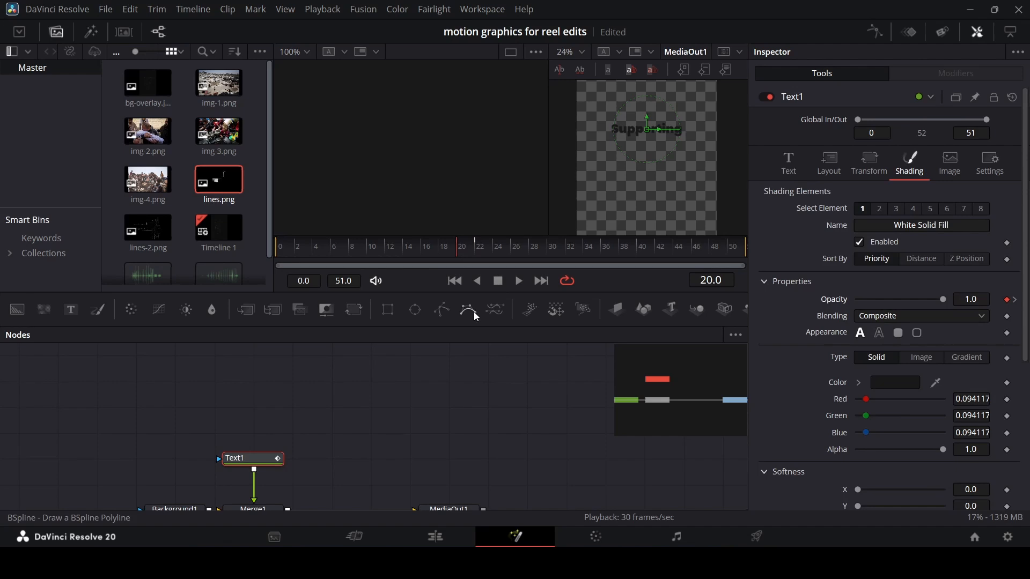
{"action": "left_click_drag", "start_coordinate": [474, 325], "coordinate": [475, 388]}
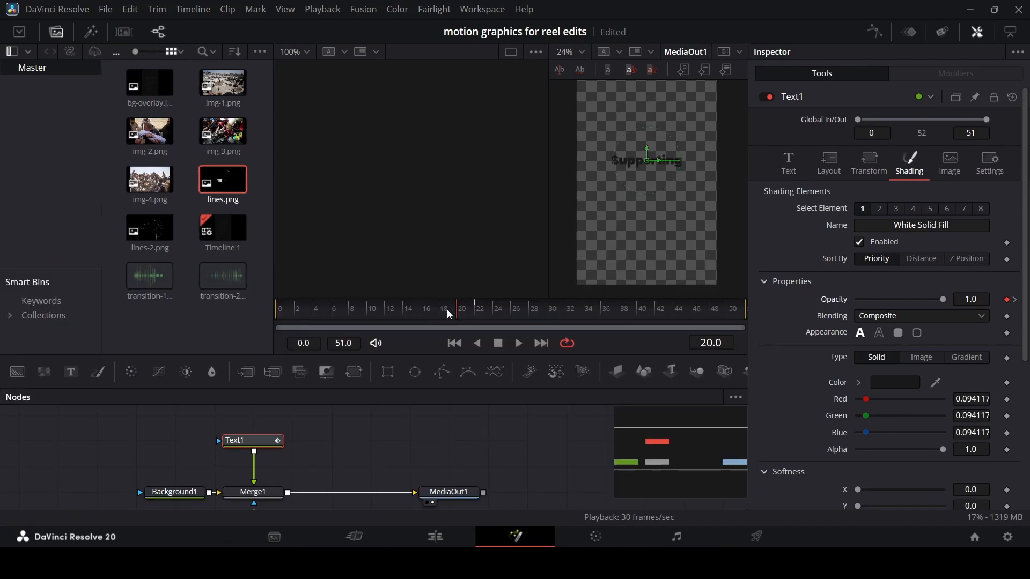
{"action": "mouse_move", "coordinate": [449, 314]}
{"action": "left_mouse_down"}
{"action": "mouse_move", "coordinate": [684, 326]}
{"action": "mouse_move", "coordinate": [452, 323]}
{"action": "mouse_move", "coordinate": [463, 325]}
{"action": "left_mouse_up"}
{"action": "left_click_drag", "start_coordinate": [317, 305], "coordinate": [280, 315]}
{"action": "left_click", "coordinate": [382, 447]}
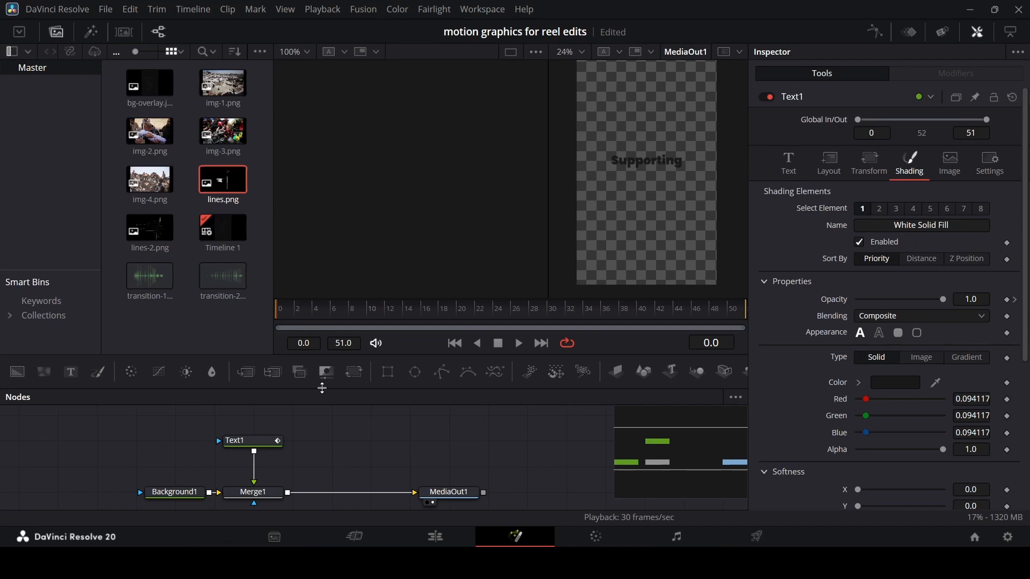
- Merge lines-2.png over the composition after Merge1 and lower it to about center Y 0.346
{"action": "left_click_drag", "start_coordinate": [151, 234], "coordinate": [289, 494]}
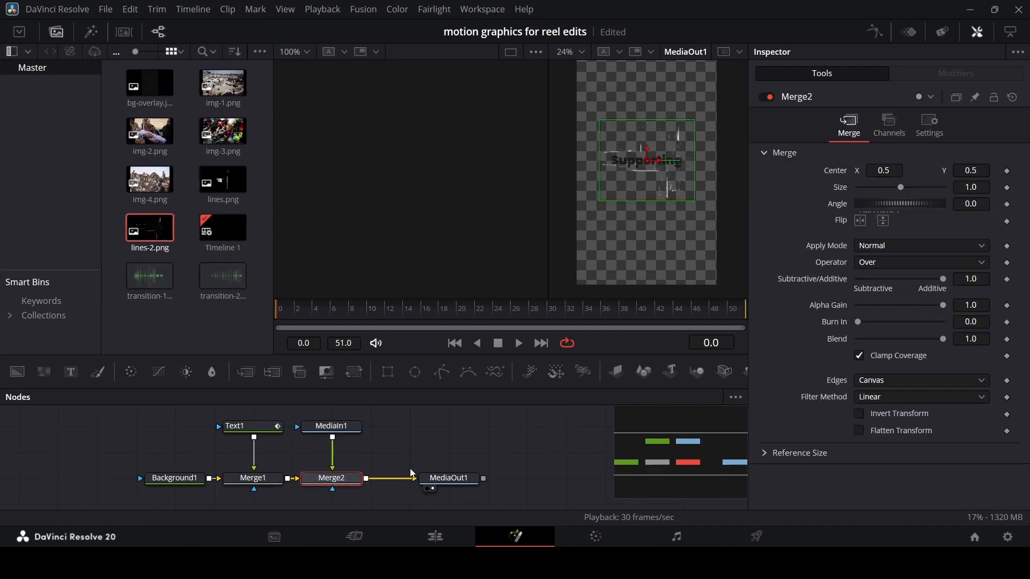
{"action": "left_click_drag", "start_coordinate": [646, 159], "coordinate": [649, 190]}
{"action": "left_click", "coordinate": [528, 456]}
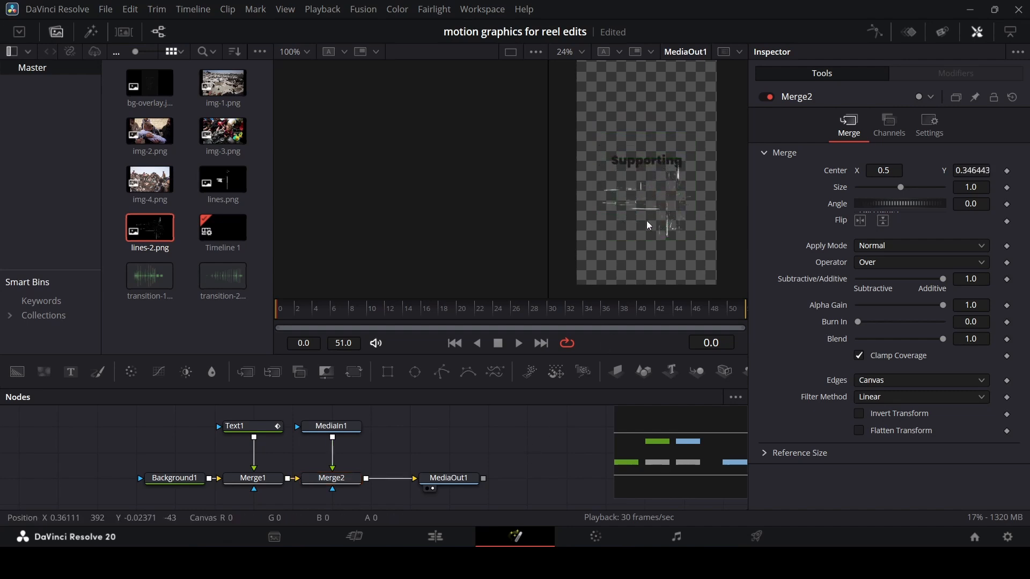
- Make room before MediaOut1 and merge in a new black Background node masked by a Rectangle
{"action": "left_click_drag", "start_coordinate": [676, 462], "coordinate": [723, 459]}
{"action": "left_click_drag", "start_coordinate": [432, 468], "coordinate": [510, 468]}
{"action": "scroll", "coordinate": [387, 467], "scroll_direction": "up", "scroll_amount": 1}
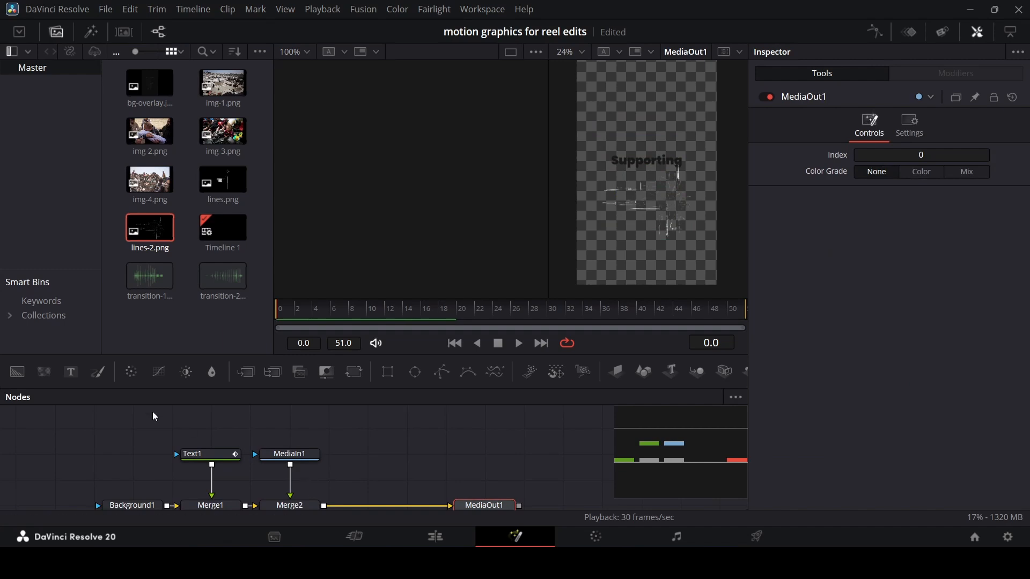
{"action": "left_click_drag", "start_coordinate": [17, 372], "coordinate": [368, 478]}
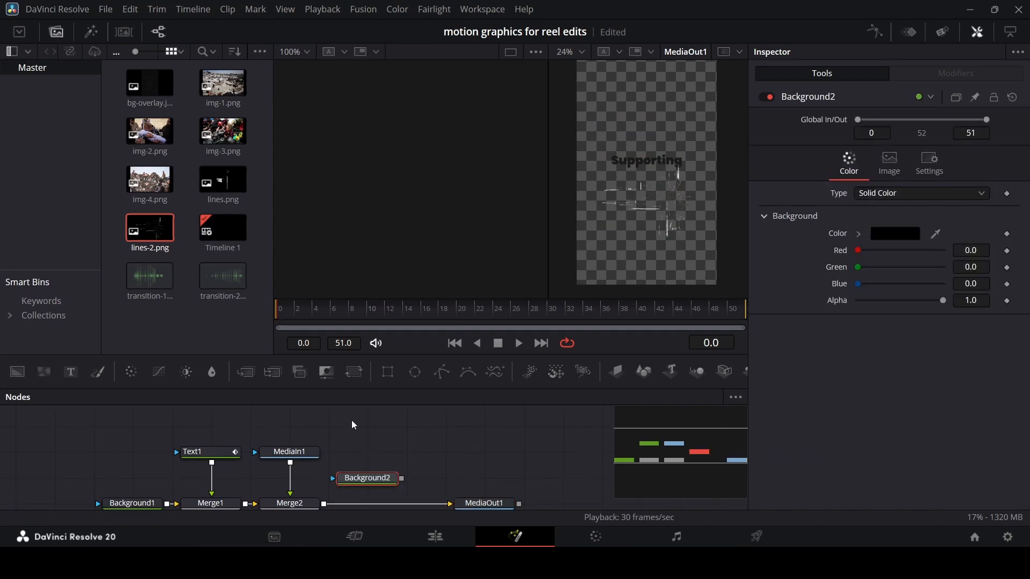
{"action": "left_click_drag", "start_coordinate": [393, 380], "coordinate": [340, 502]}
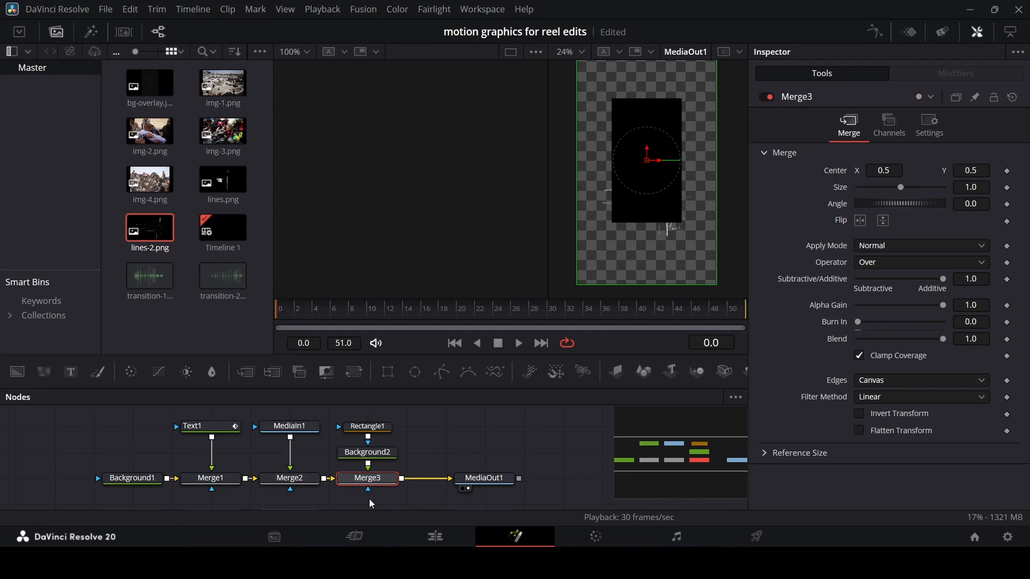
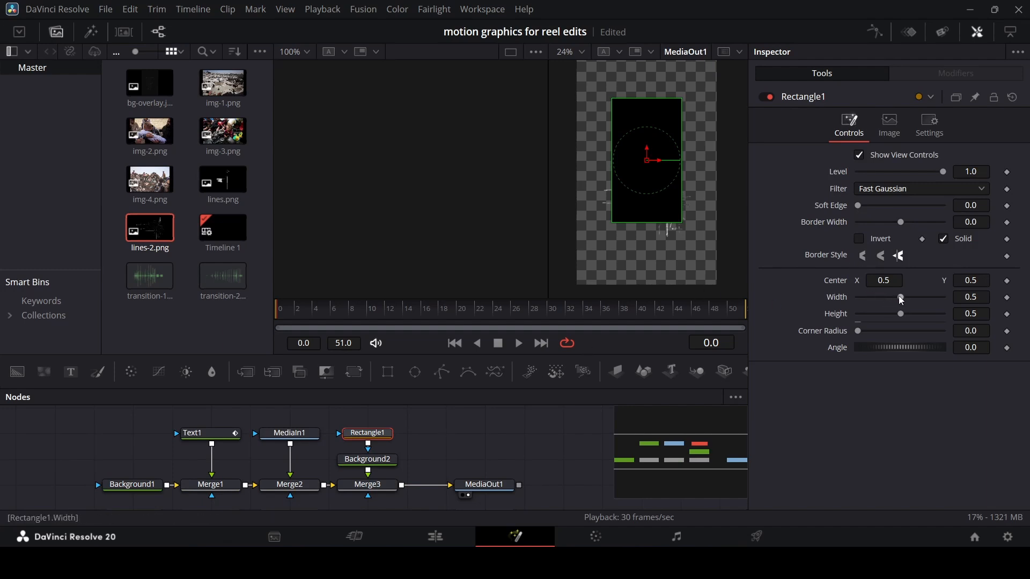
- Shrink Rectangle1 to width 0.055 and height 0.034, placing it among the lines at about X 0.531, Y 0.359
{"action": "left_click_drag", "start_coordinate": [901, 298], "coordinate": [869, 325]}
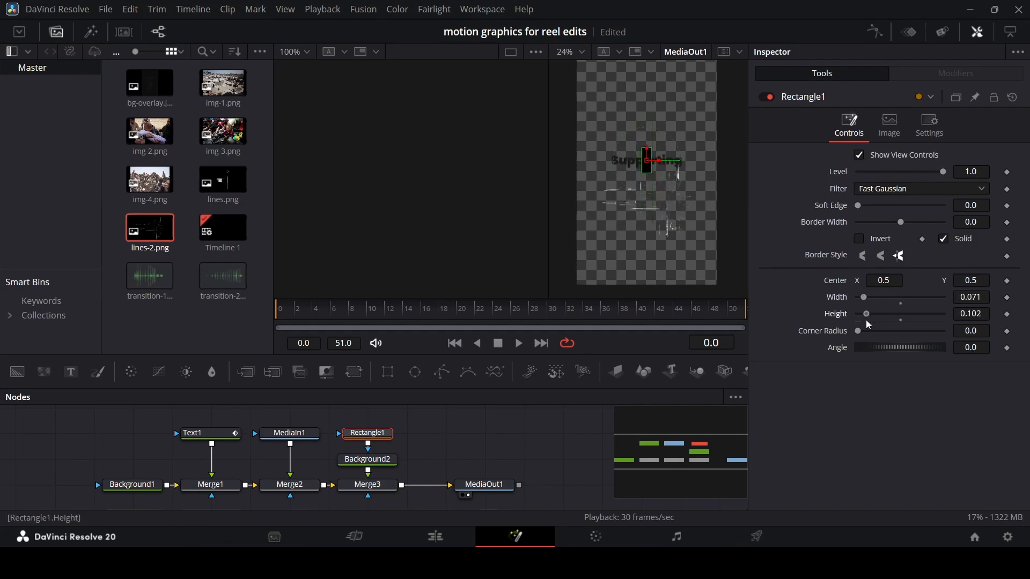
{"action": "left_click_drag", "start_coordinate": [648, 160], "coordinate": [674, 202]}
{"action": "scroll", "coordinate": [624, 226], "scroll_direction": "up", "scroll_amount": 1}
{"action": "mouse_move", "coordinate": [970, 314]}
{"action": "left_mouse_down"}
{"action": "mouse_move", "coordinate": [940, 314]}
{"action": "mouse_move", "coordinate": [966, 297]}
{"action": "mouse_move", "coordinate": [963, 314]}
{"action": "left_mouse_up"}
{"action": "left_click", "coordinate": [525, 422]}
{"action": "scroll", "coordinate": [598, 260], "scroll_direction": "down", "scroll_amount": 3}
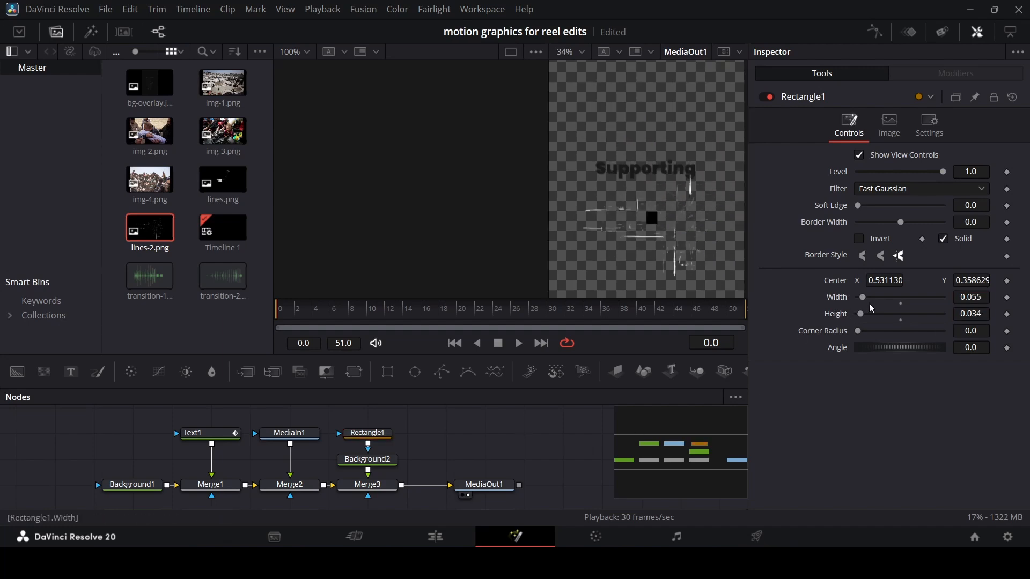
- Insert a Duplicate node between Background2 and Merge3
{"action": "left_click_drag", "start_coordinate": [421, 459], "coordinate": [384, 433]}
{"action": "left_click", "coordinate": [383, 433]}
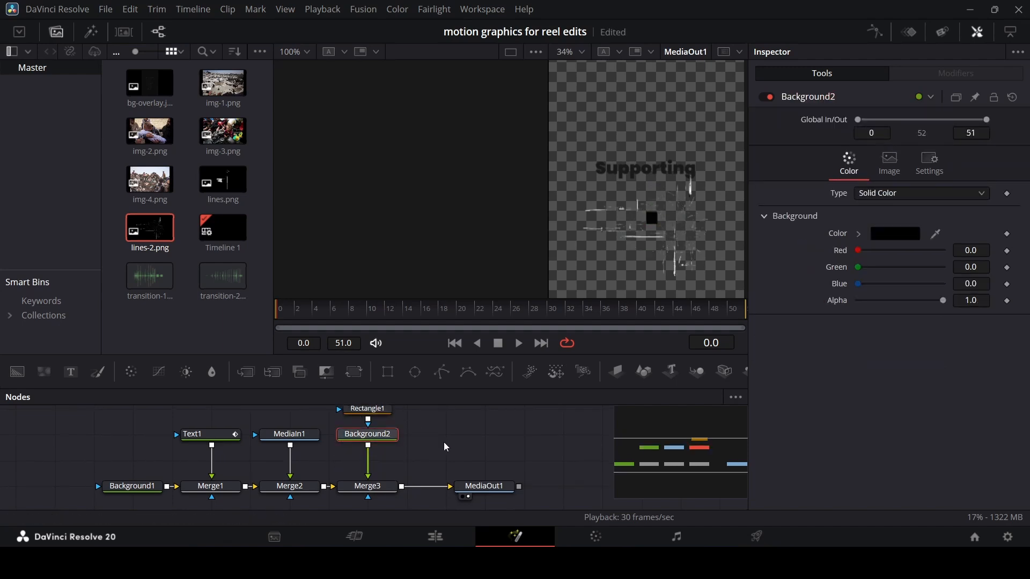
{"action": "key", "text": "shift+space"}
{"action": "type", "text": "du"}
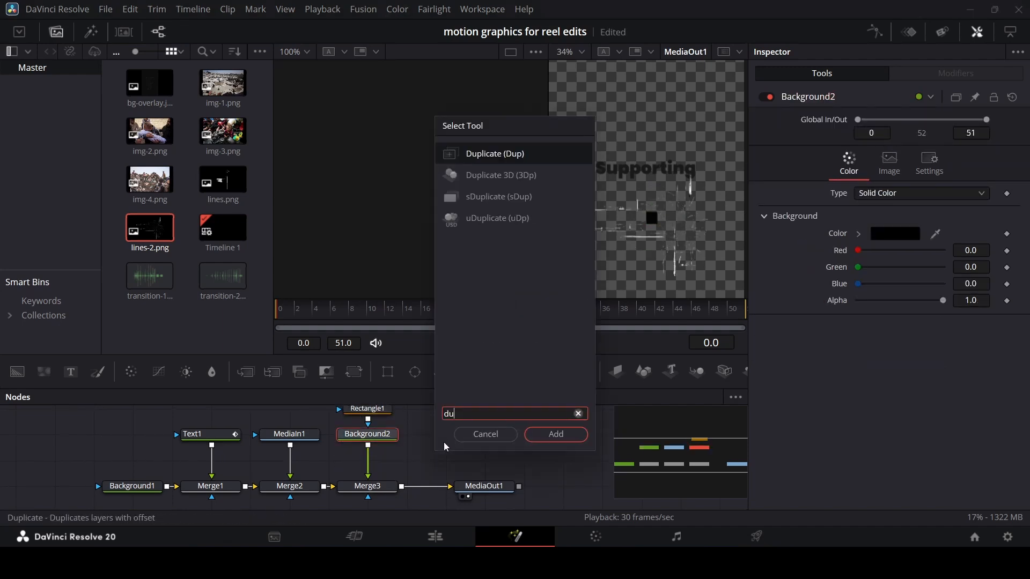
{"action": "key", "text": "Return"}
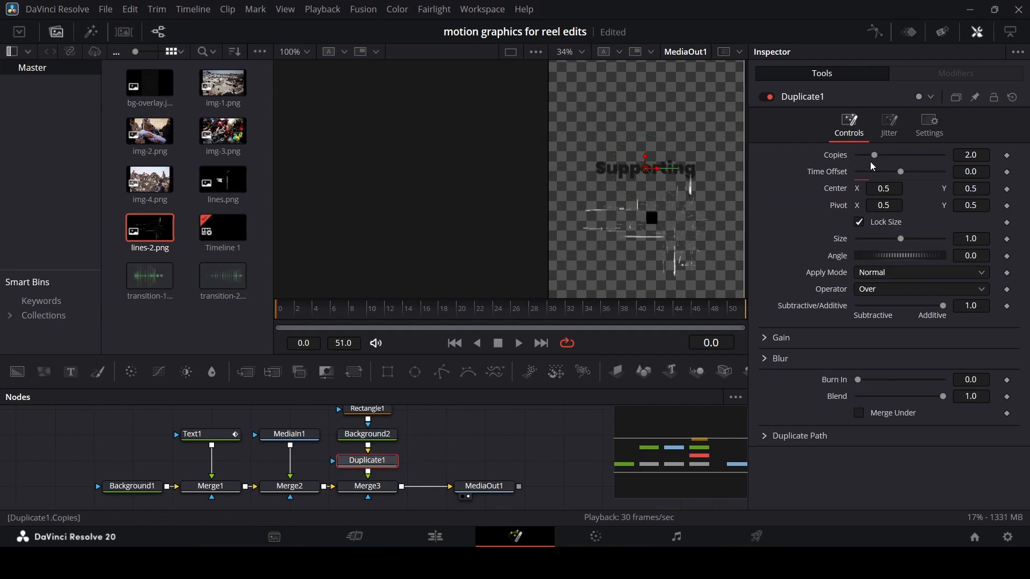
- Set Duplicate1 to 10 copies with center X 0.43, Y 0.613, and set its center X jitter to 0.603
{"action": "left_click_drag", "start_coordinate": [874, 156], "coordinate": [973, 188]}
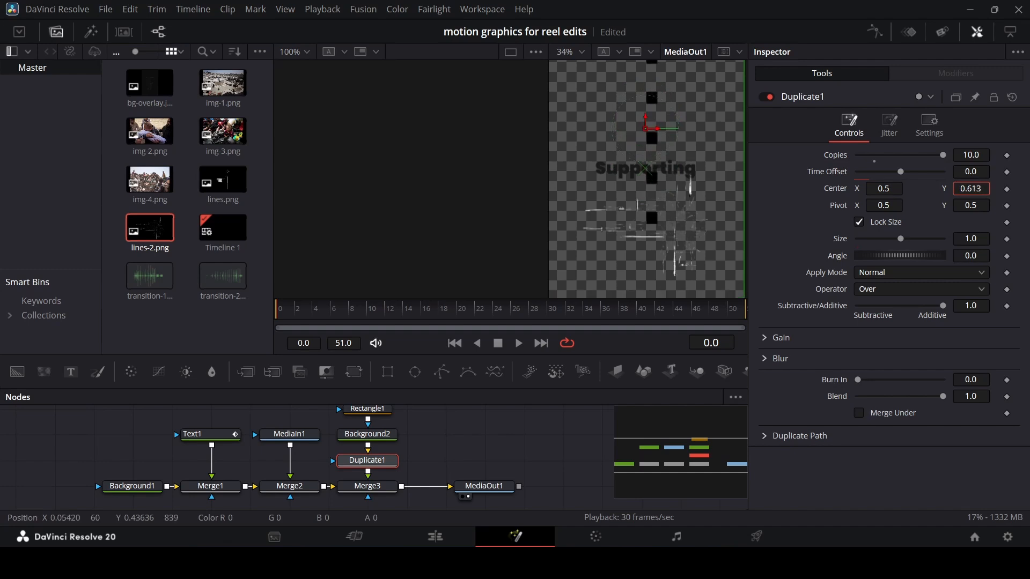
{"action": "left_click_drag", "start_coordinate": [883, 192], "coordinate": [918, 186]}
{"action": "left_click", "coordinate": [890, 126]}
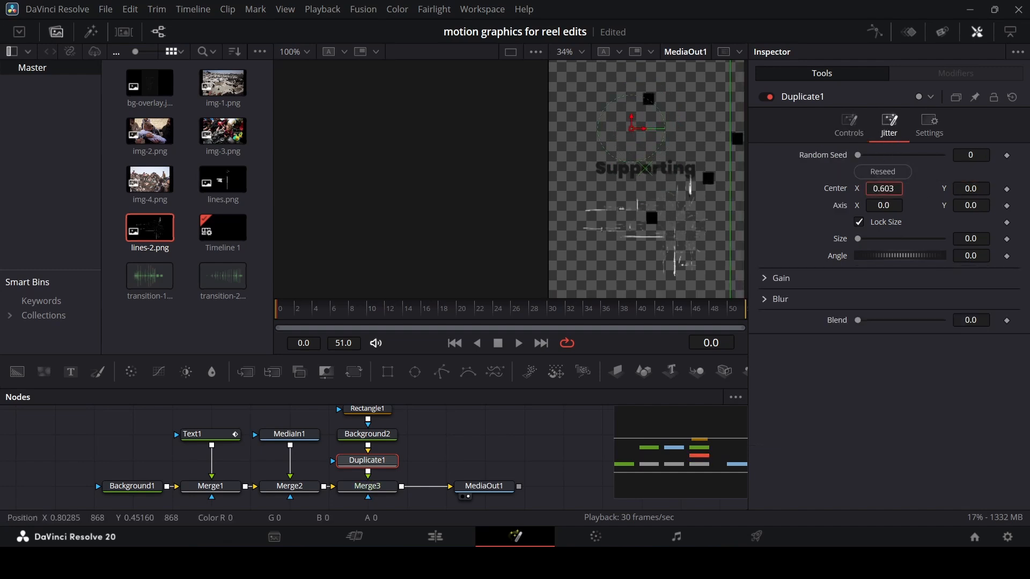
- Set the duplicates' size to 0.67 and their center to X 0.497, Y 0.424
{"action": "left_click", "coordinate": [852, 127]}
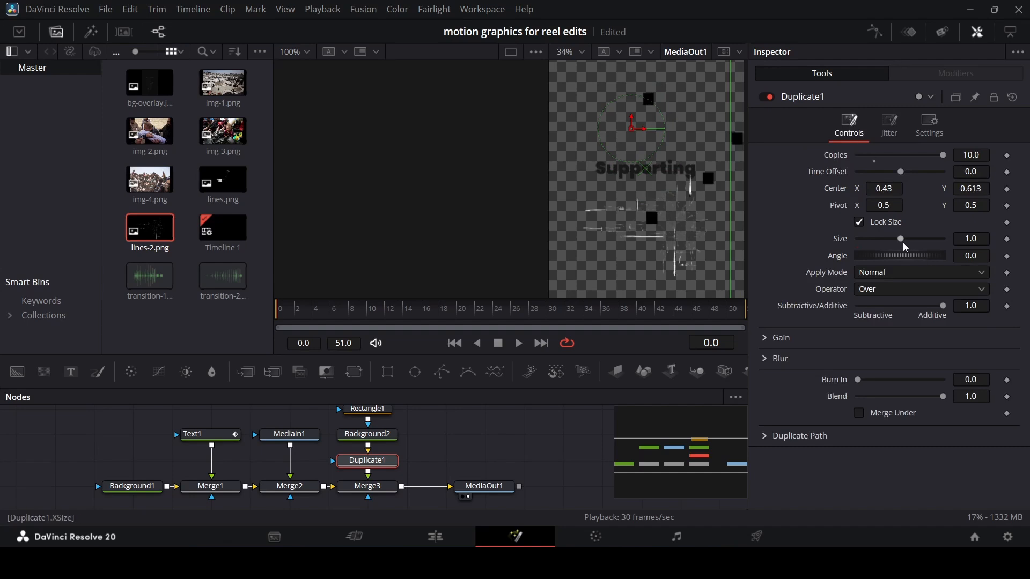
{"action": "left_click_drag", "start_coordinate": [901, 239], "coordinate": [880, 245]}
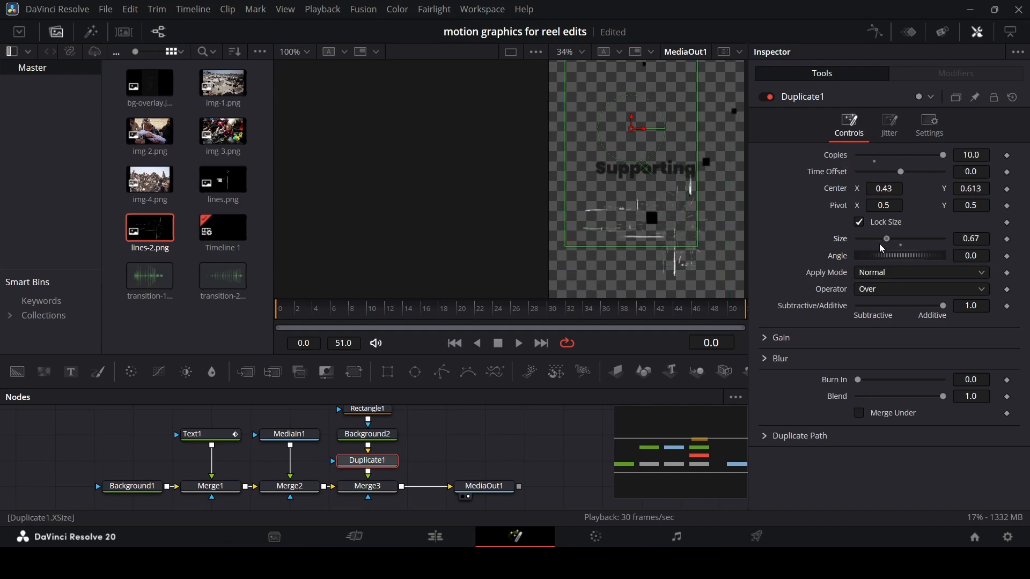
{"action": "mouse_move", "coordinate": [885, 188]}
{"action": "left_mouse_down"}
{"action": "mouse_move", "coordinate": [912, 189]}
{"action": "mouse_move", "coordinate": [898, 189]}
{"action": "left_mouse_up"}
{"action": "left_click_drag", "start_coordinate": [977, 189], "coordinate": [978, 189]}
- Set the duplicates' center X jitter to 0.396 and adjust their center to X 0.478, Y 0.415
{"action": "left_click", "coordinate": [890, 126]}
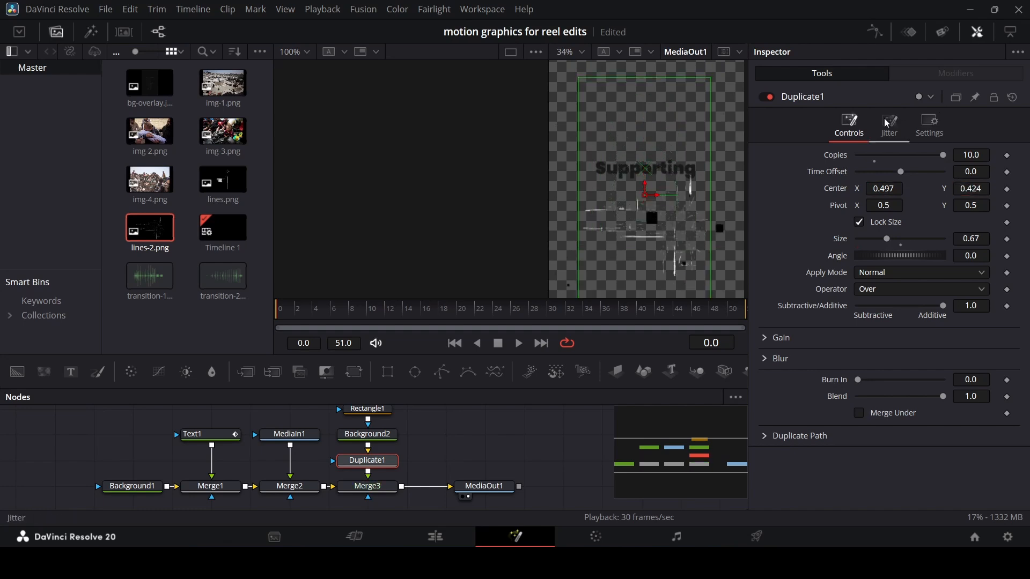
{"action": "left_click_drag", "start_coordinate": [883, 188], "coordinate": [844, 188]}
{"action": "left_click_drag", "start_coordinate": [859, 239], "coordinate": [892, 239]}
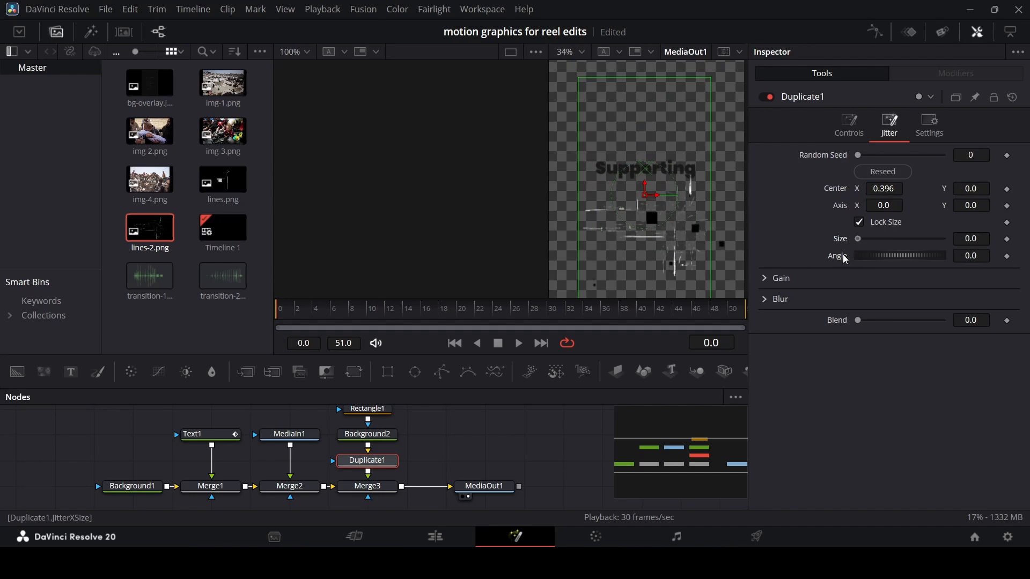
{"action": "left_click", "coordinate": [852, 128]}
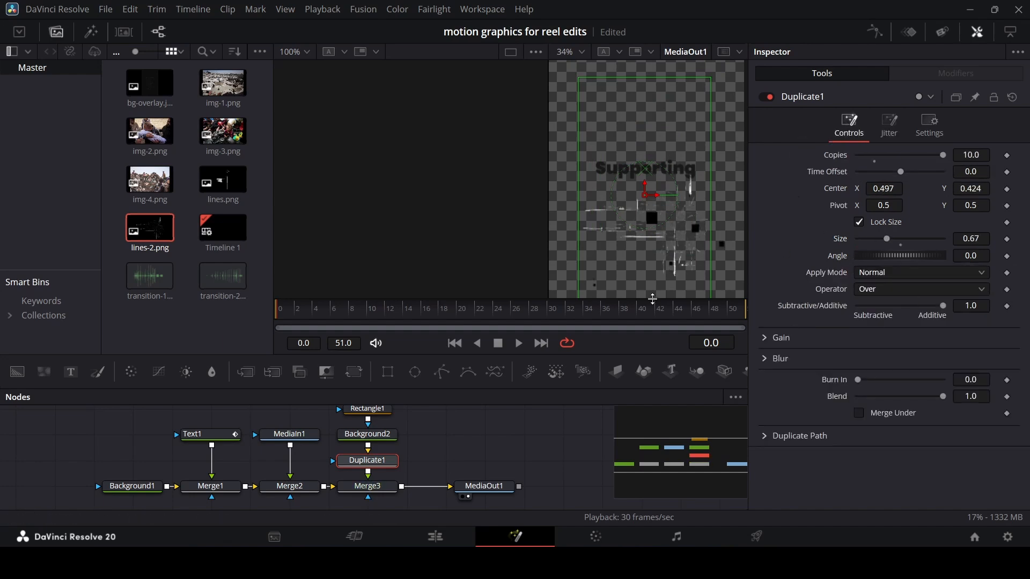
{"action": "scroll", "coordinate": [622, 225], "scroll_direction": "down", "scroll_amount": 2}
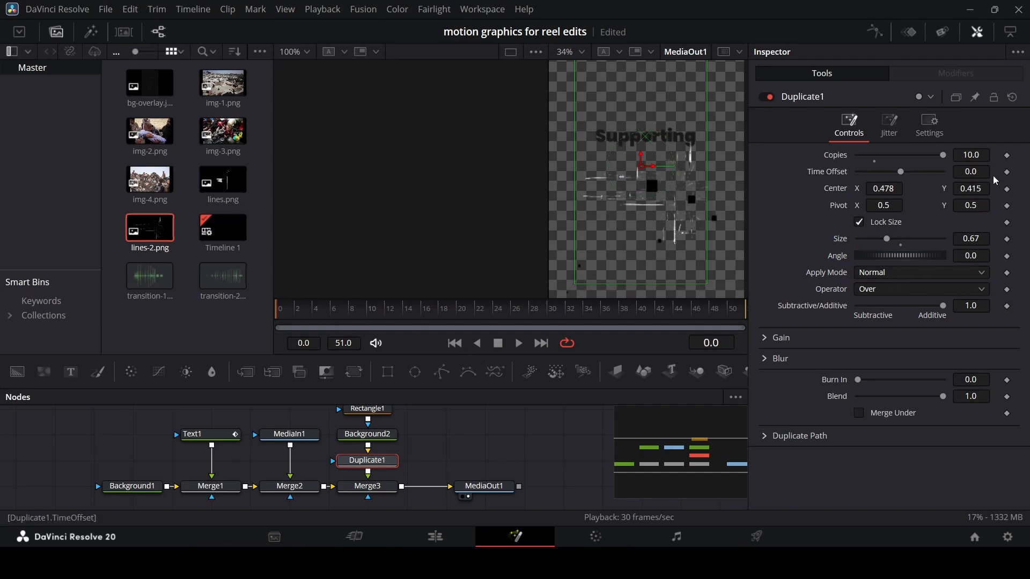
- Keyframe Duplicate1's center at frame 0, set its center Y to 0.586 at frame 51, and save the project
{"action": "left_click", "coordinate": [1007, 189]}
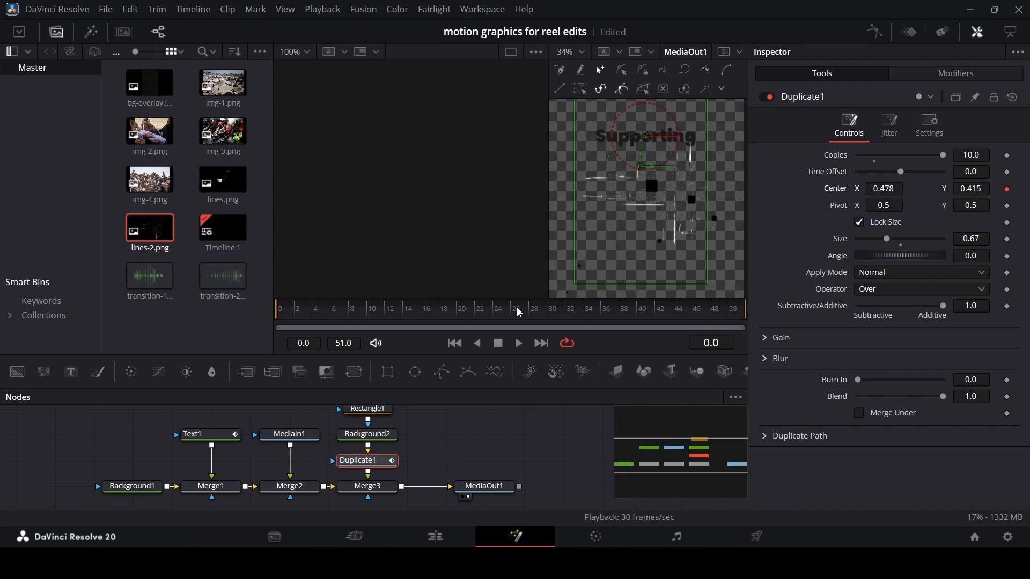
{"action": "left_click_drag", "start_coordinate": [519, 312], "coordinate": [632, 320]}
{"action": "scroll", "coordinate": [674, 231], "scroll_direction": "up", "scroll_amount": 2}
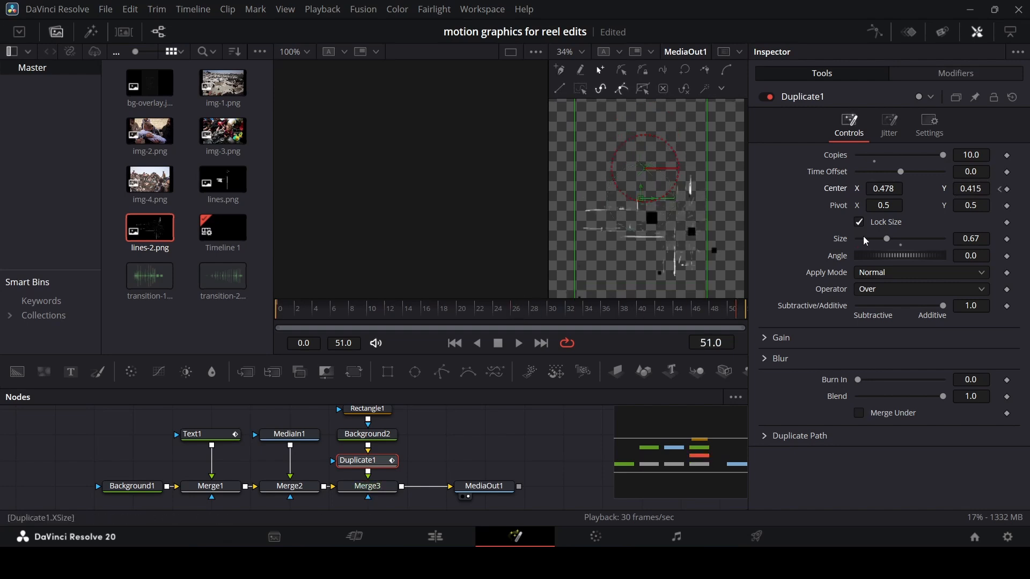
{"action": "left_click_drag", "start_coordinate": [972, 193], "coordinate": [1008, 193]}
{"action": "scroll", "coordinate": [642, 225], "scroll_direction": "down", "scroll_amount": 1}
{"action": "key", "text": "ctrl+s"}
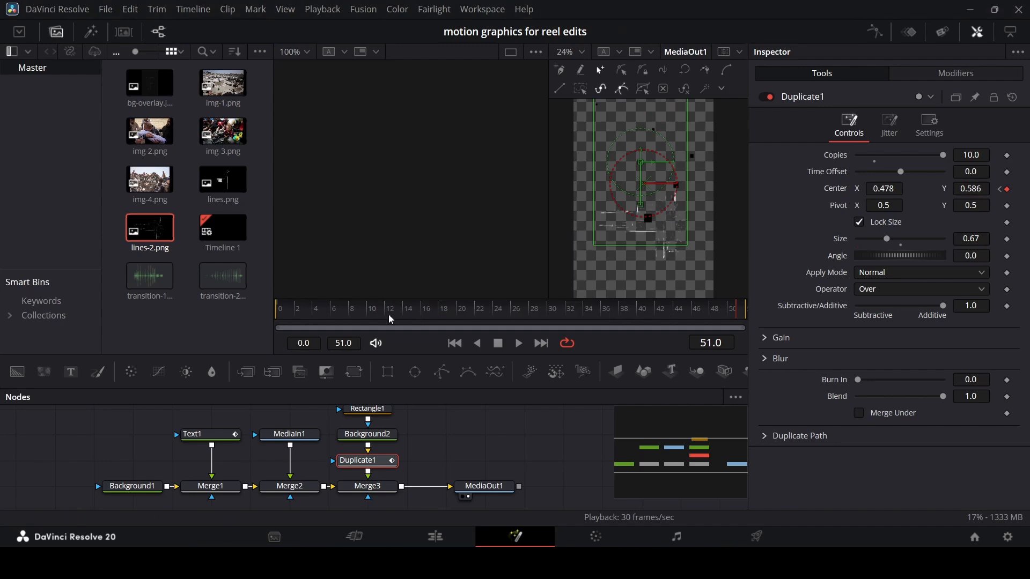
- Play the composition from the start to check the upward movement of the squares
{"action": "left_click_drag", "start_coordinate": [326, 309], "coordinate": [250, 329]}
{"action": "left_click", "coordinate": [447, 431]}
{"action": "key", "text": "space"}
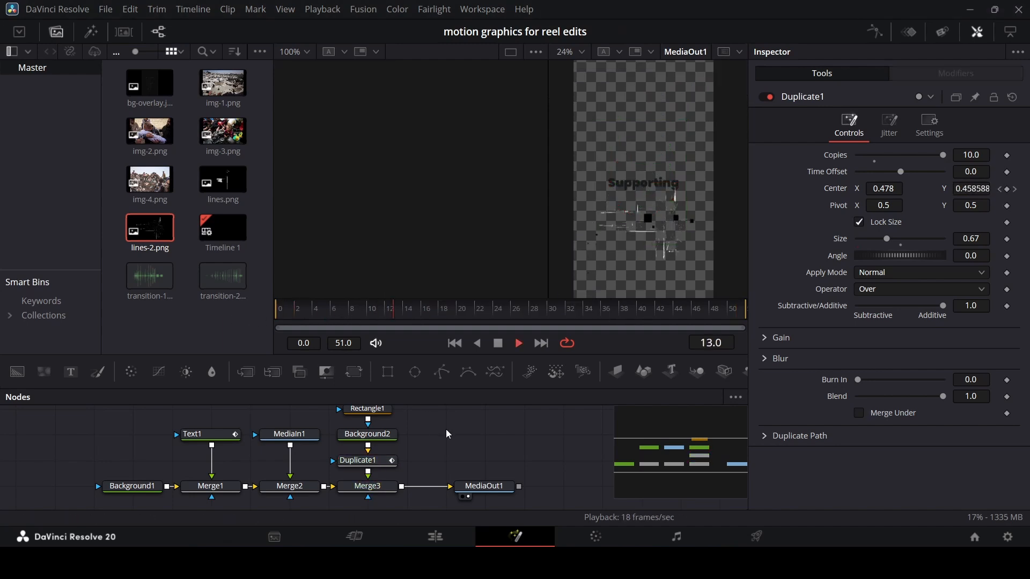
{"action": "key", "text": "space"}
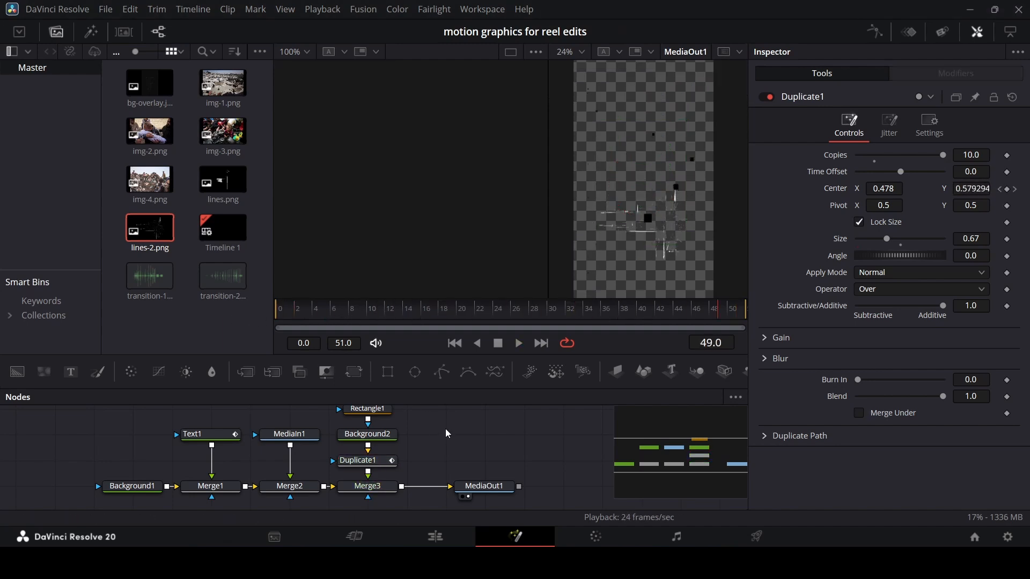
- Move the squares' nodes up and insert a Blur node between Duplicate1 and Merge3
{"action": "left_click_drag", "start_coordinate": [413, 470], "coordinate": [337, 406]}
{"action": "left_click_drag", "start_coordinate": [371, 462], "coordinate": [371, 436]}
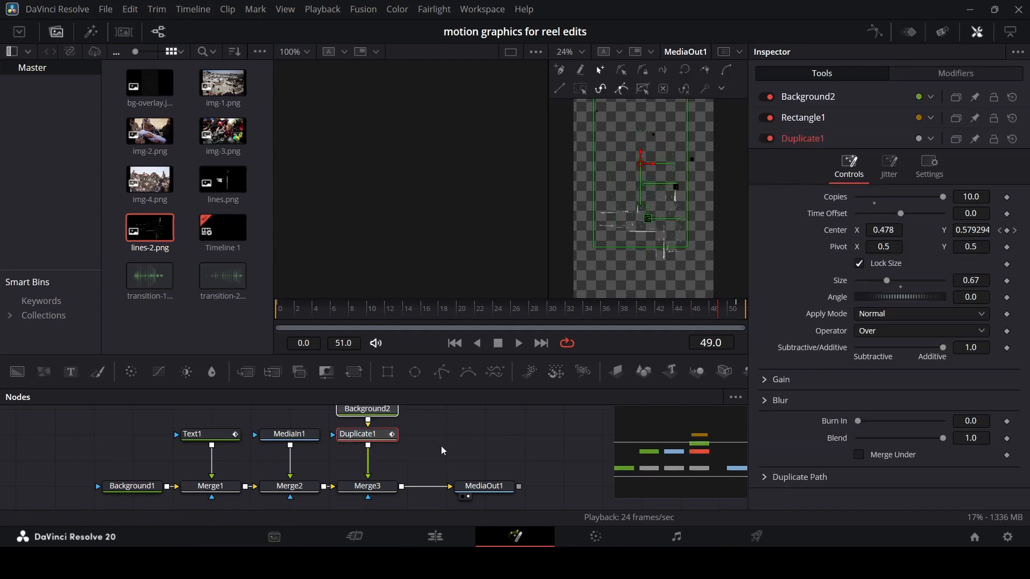
{"action": "left_click", "coordinate": [383, 437]}
{"action": "left_click", "coordinate": [213, 372]}
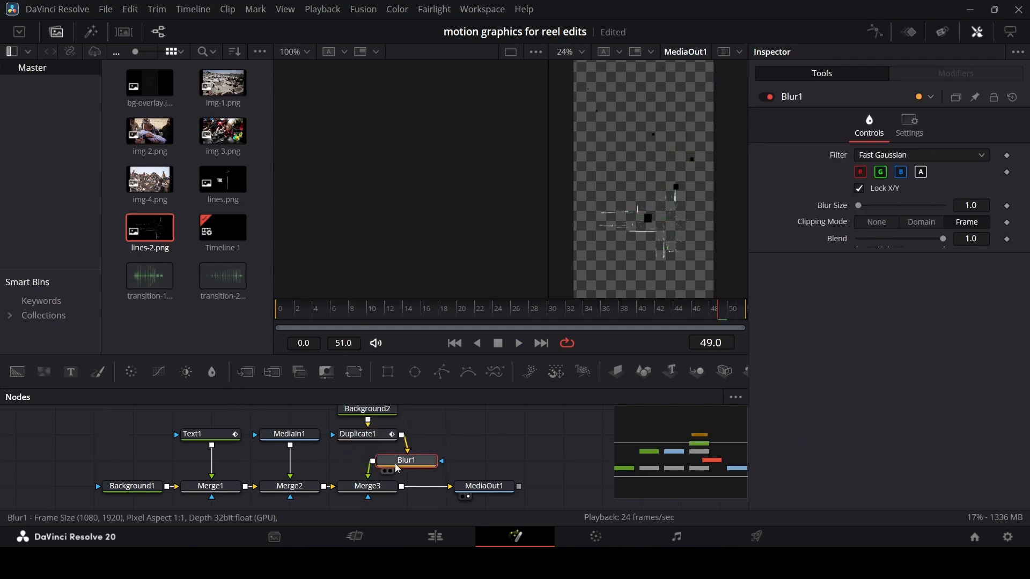
- Set the squares' blur size to 15 after trying 10, play back the result and return to frame 0
{"action": "left_click", "coordinate": [964, 207]}
{"action": "type", "text": "10"}
{"action": "key", "text": "Tab"}
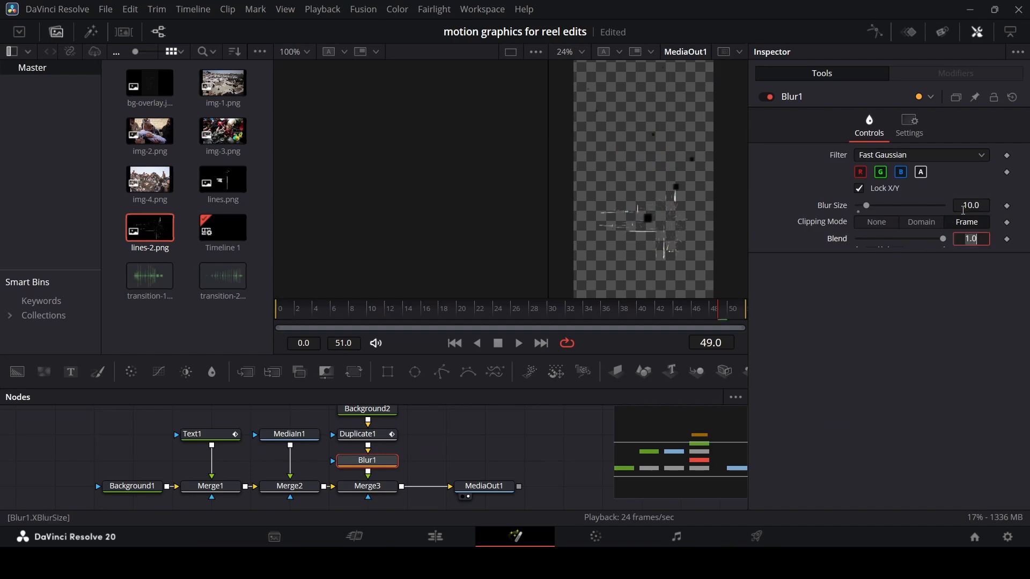
{"action": "left_click", "coordinate": [964, 207]}
{"action": "type", "text": "15"}
{"action": "key", "text": "Tab"}
{"action": "left_click", "coordinate": [449, 446]}
{"action": "key", "text": "space"}
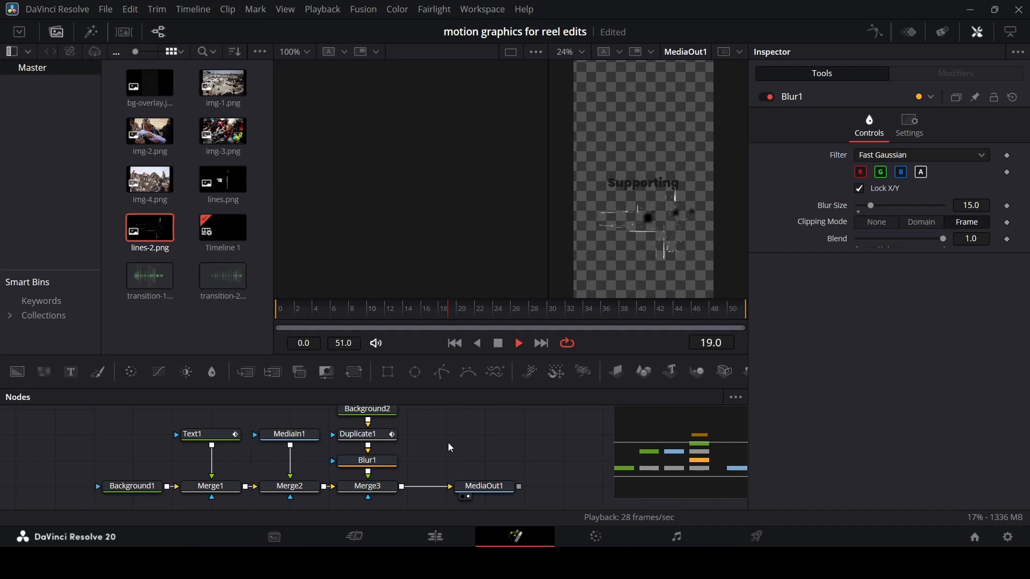
{"action": "key", "text": "space"}
{"action": "key", "text": "Home"}
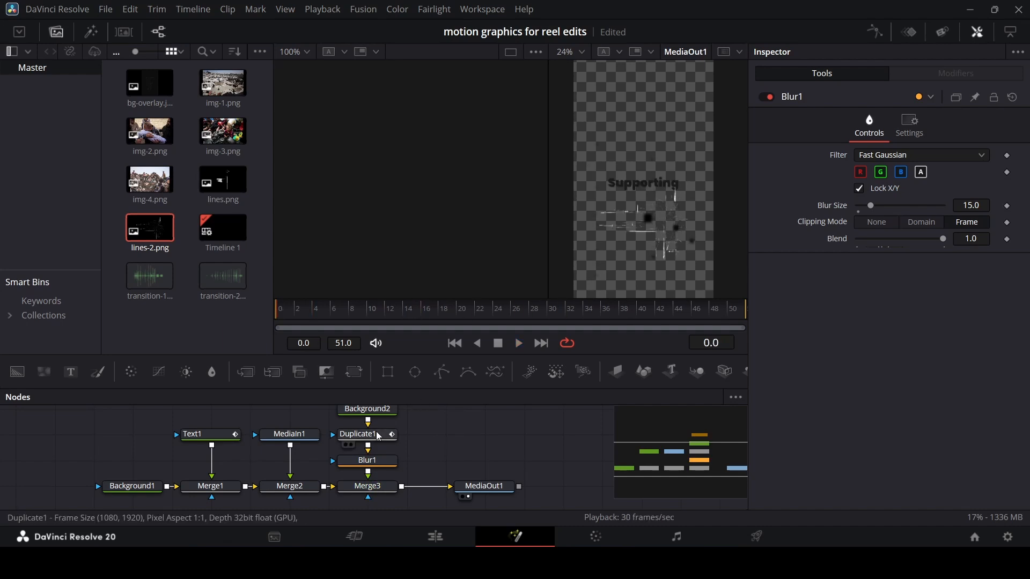
- Add a second Text node, paste Text1's settings onto it, and merge it over Merge3's output
{"action": "left_click_drag", "start_coordinate": [71, 372], "coordinate": [558, 448]}
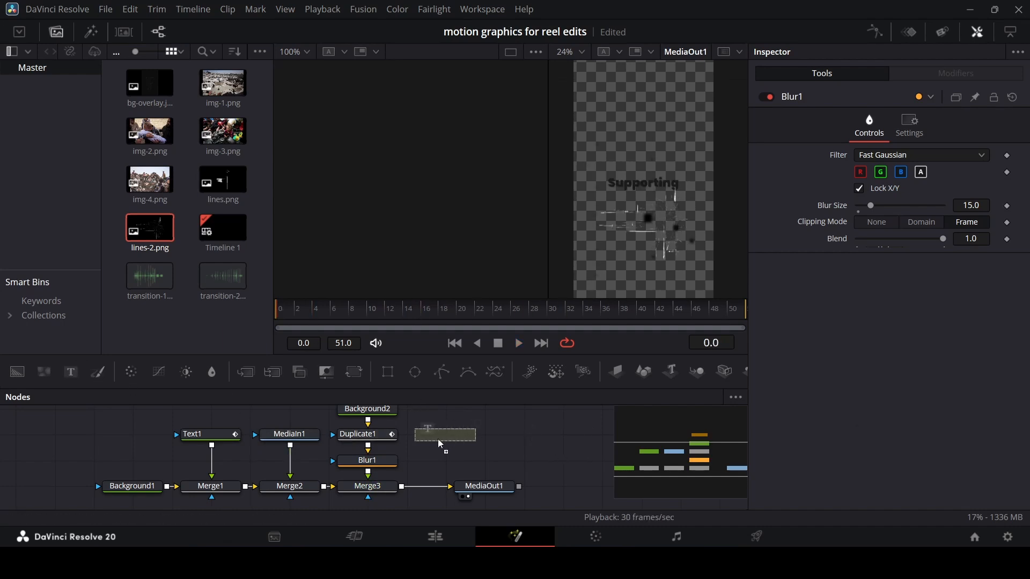
{"action": "left_click_drag", "start_coordinate": [439, 442], "coordinate": [440, 442]}
{"action": "right_click", "coordinate": [224, 435]}
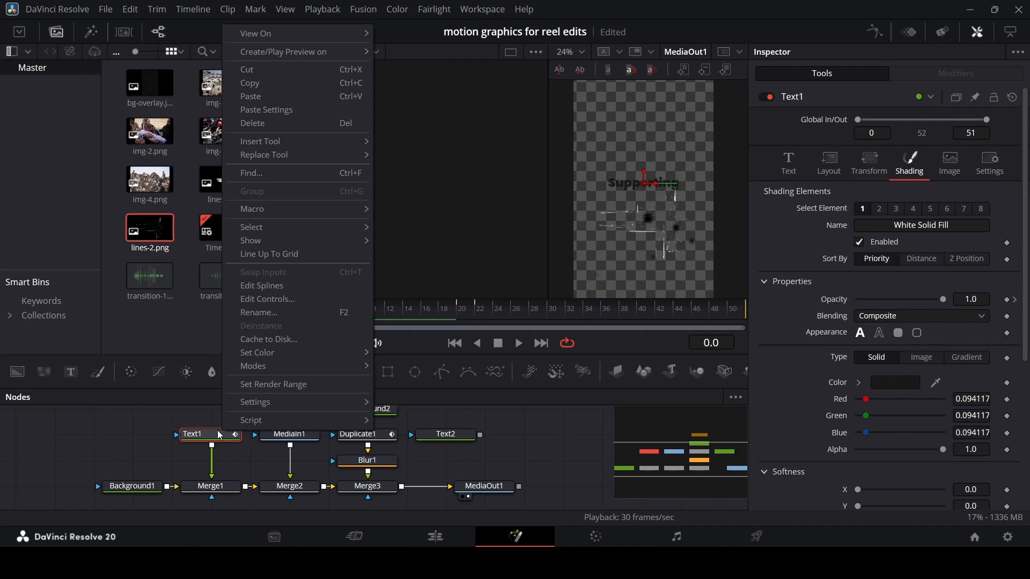
{"action": "left_click", "coordinate": [280, 85]}
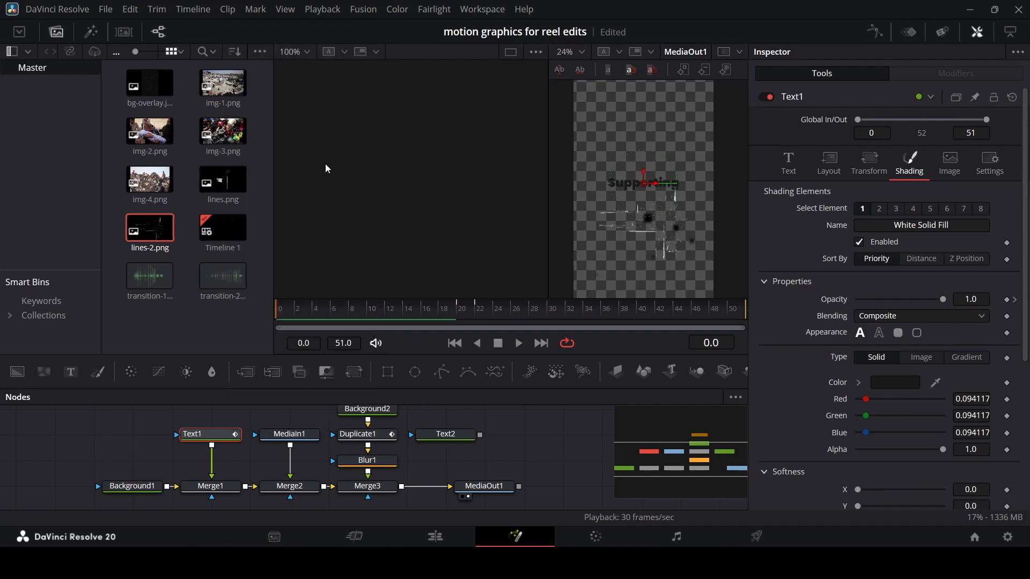
{"action": "right_click", "coordinate": [449, 444]}
{"action": "left_click", "coordinate": [523, 114]}
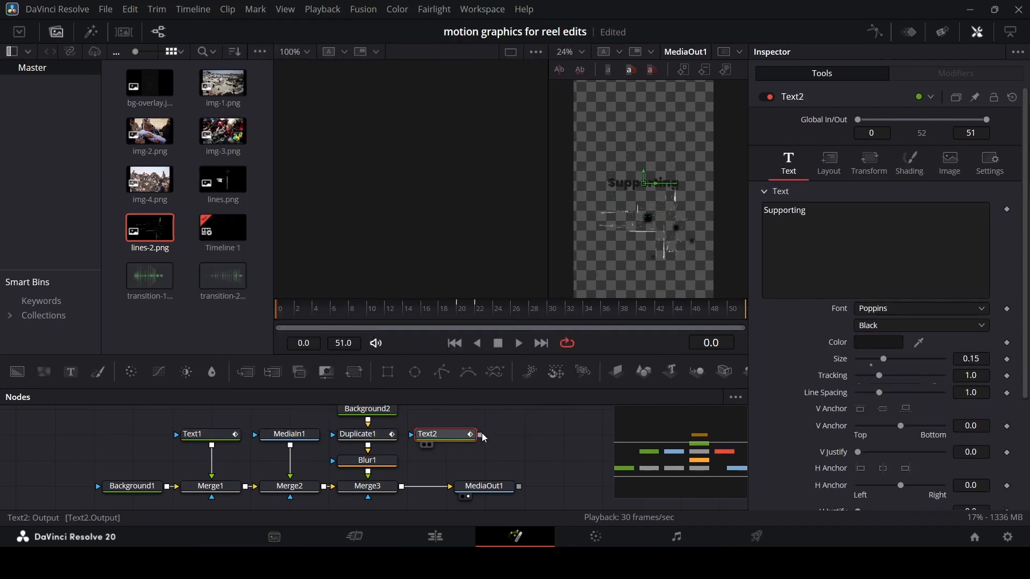
{"action": "left_click_drag", "start_coordinate": [481, 441], "coordinate": [401, 487]}
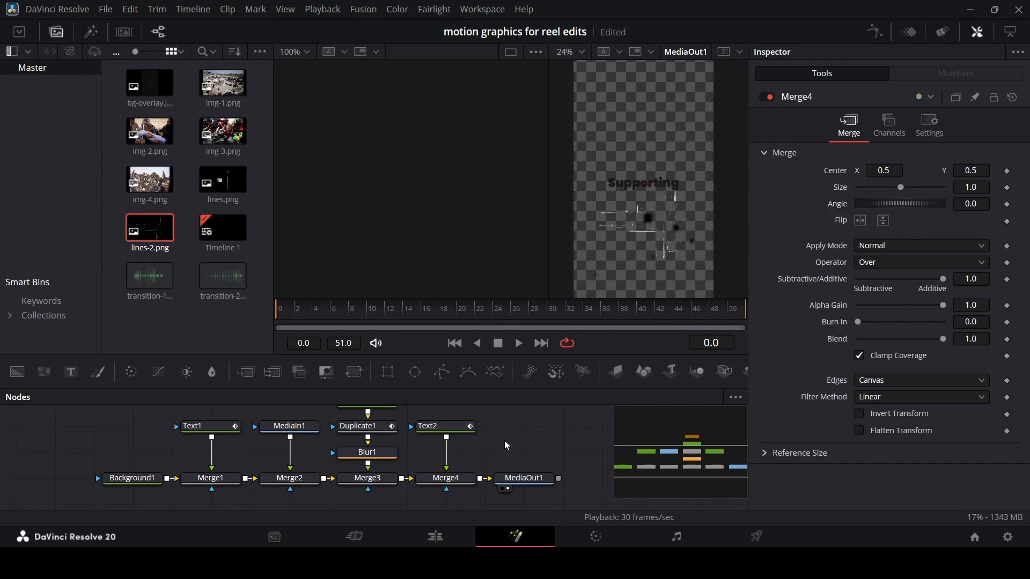
- Insert a Blur node between Text1 and Merge1 and set its blur size to 10 after trying 5
{"action": "left_click", "coordinate": [220, 436]}
{"action": "left_click", "coordinate": [212, 372]}
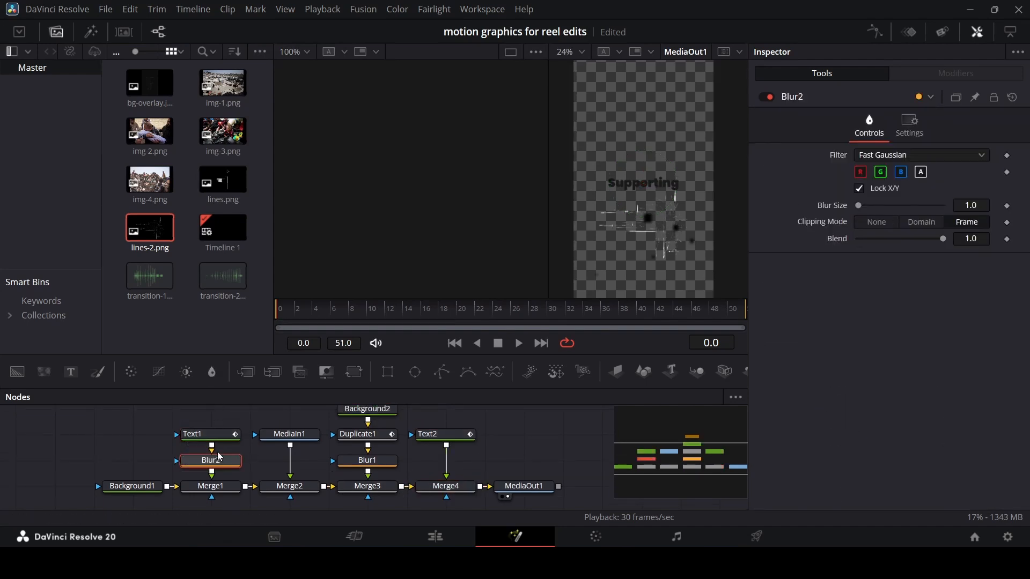
{"action": "left_click", "coordinate": [981, 205]}
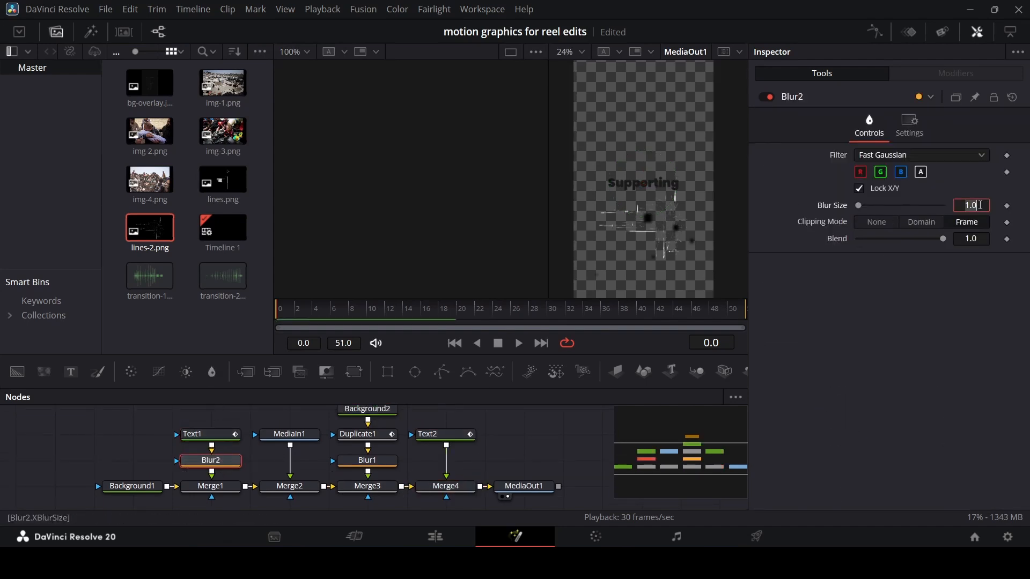
{"action": "type", "text": "5"}
{"action": "key", "text": "Tab"}
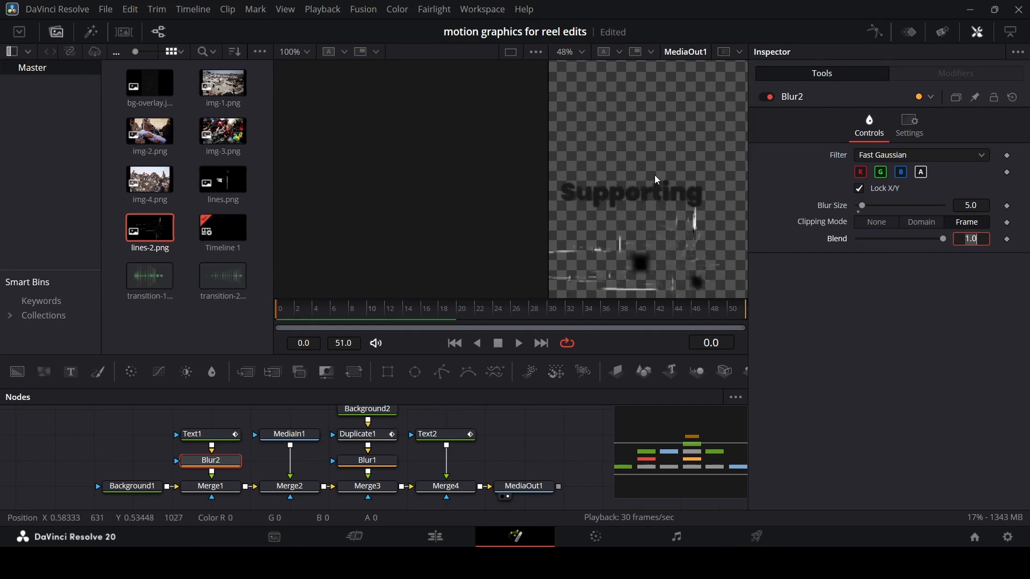
{"action": "scroll", "coordinate": [655, 175], "scroll_direction": "up", "scroll_amount": 1}
{"action": "left_click", "coordinate": [968, 206]}
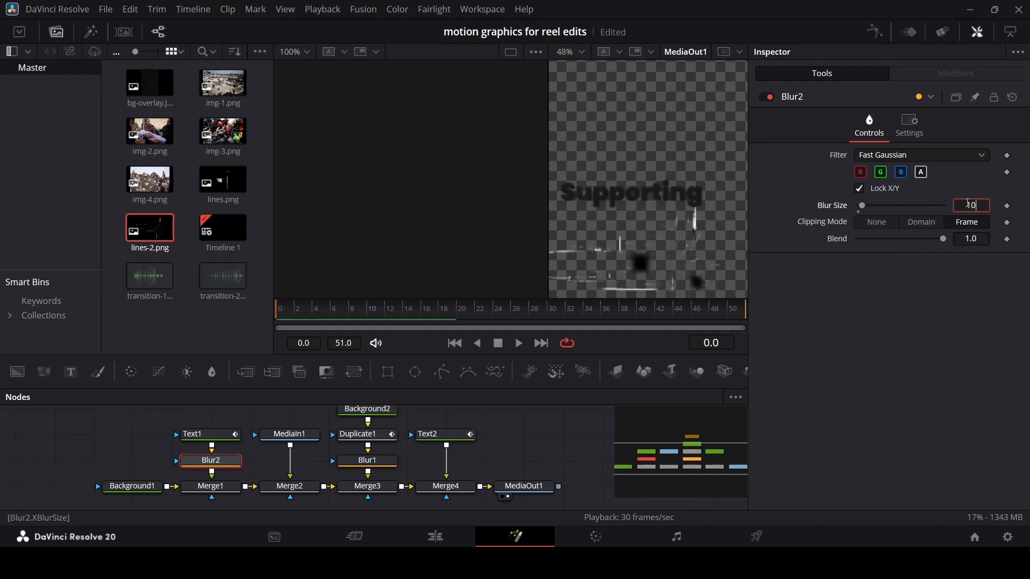
{"action": "type", "text": "10"}
{"action": "key", "text": "Tab"}
- Disable the Text2 node and examine the blurred "Supporting" text up close
{"action": "left_click", "coordinate": [464, 437]}
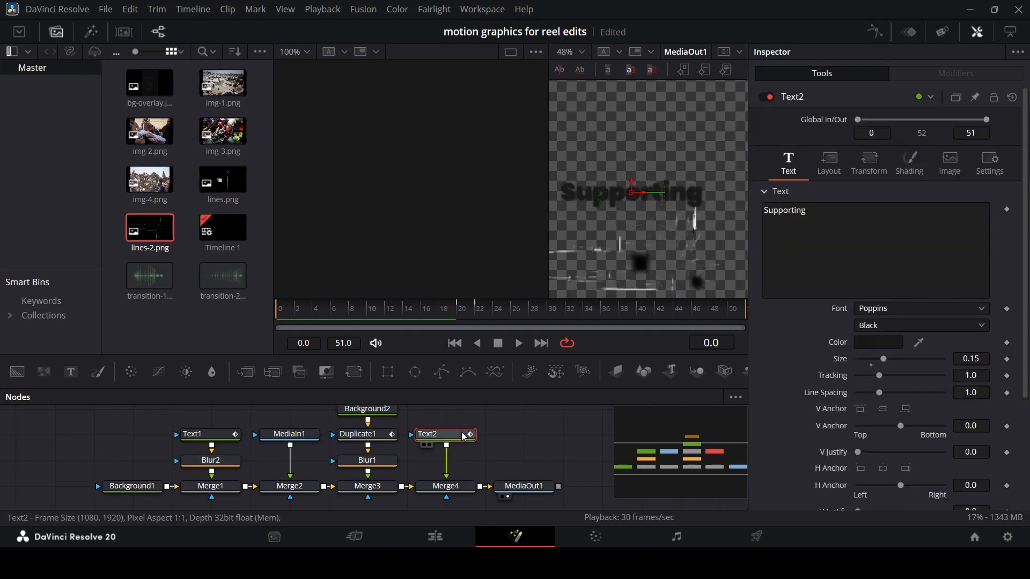
{"action": "left_click", "coordinate": [770, 97]}
{"action": "scroll", "coordinate": [616, 193], "scroll_direction": "up", "scroll_amount": 1}
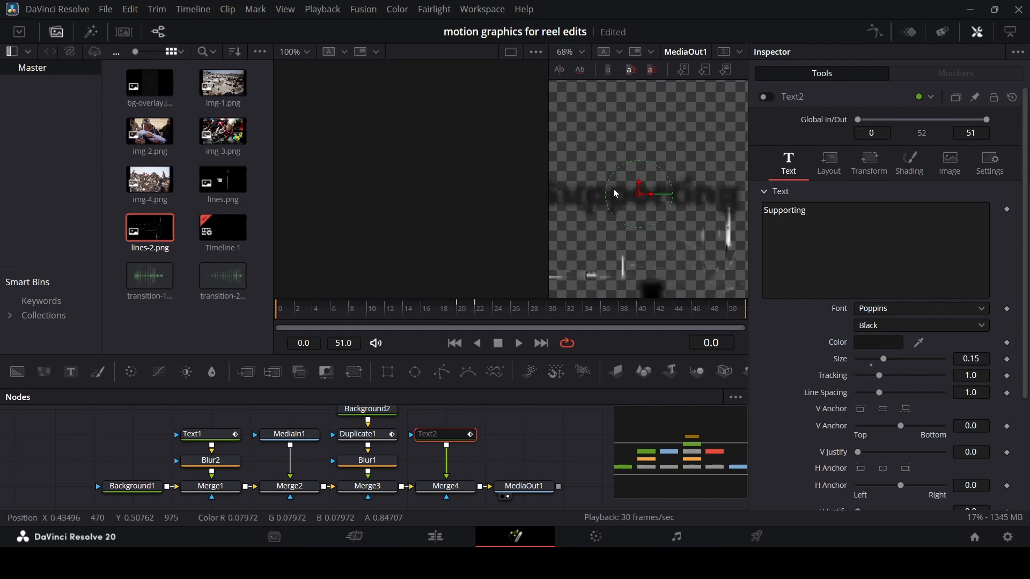
- Reduce the blur on the "Supporting" text by setting Blur2's blur size to 5
{"action": "left_click_drag", "start_coordinate": [614, 190], "coordinate": [628, 191]}
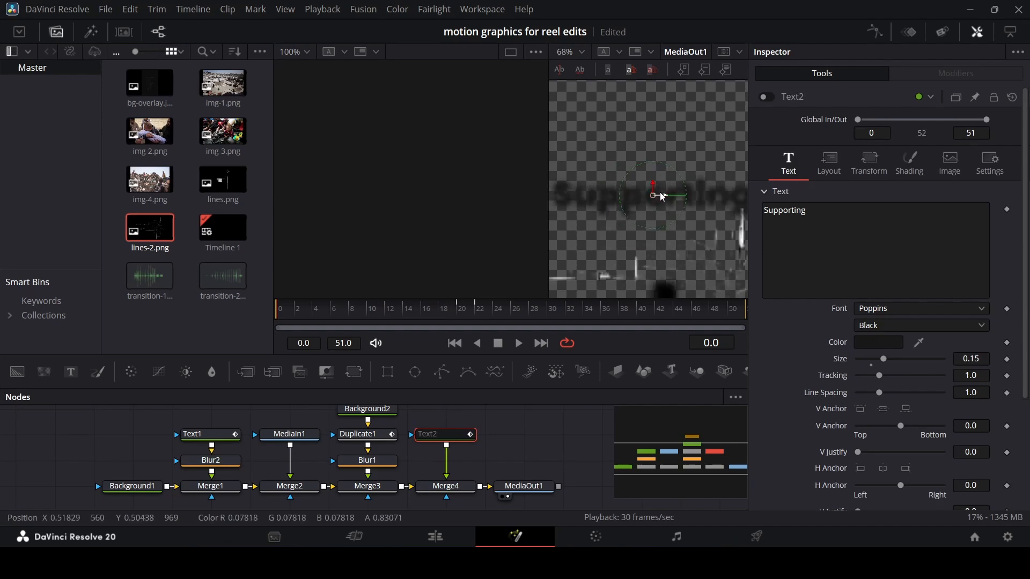
{"action": "left_click", "coordinate": [233, 470]}
{"action": "left_click", "coordinate": [989, 206]}
{"action": "type", "text": "5"}
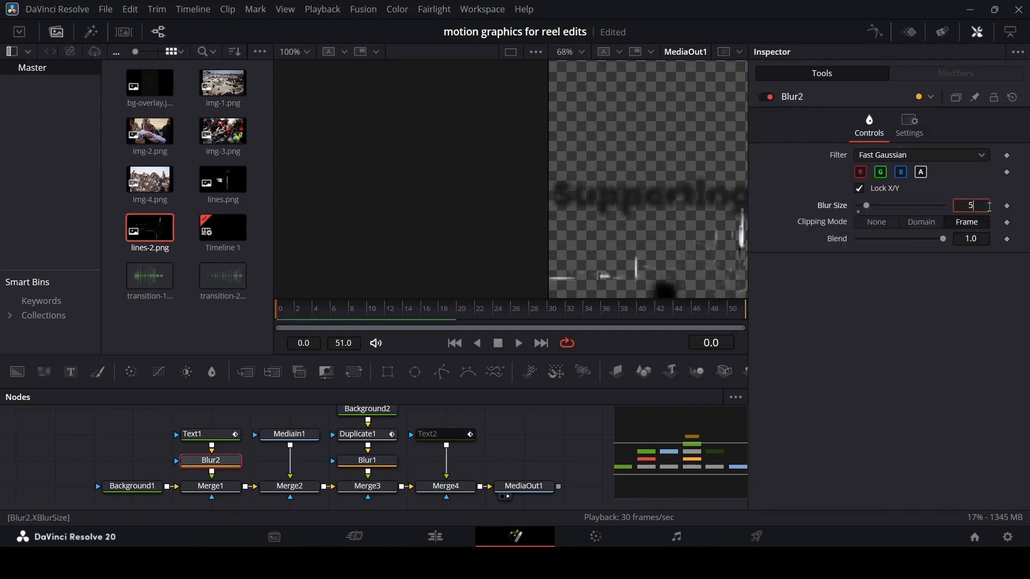
{"action": "key", "text": "Return"}
{"action": "left_click", "coordinate": [601, 446]}
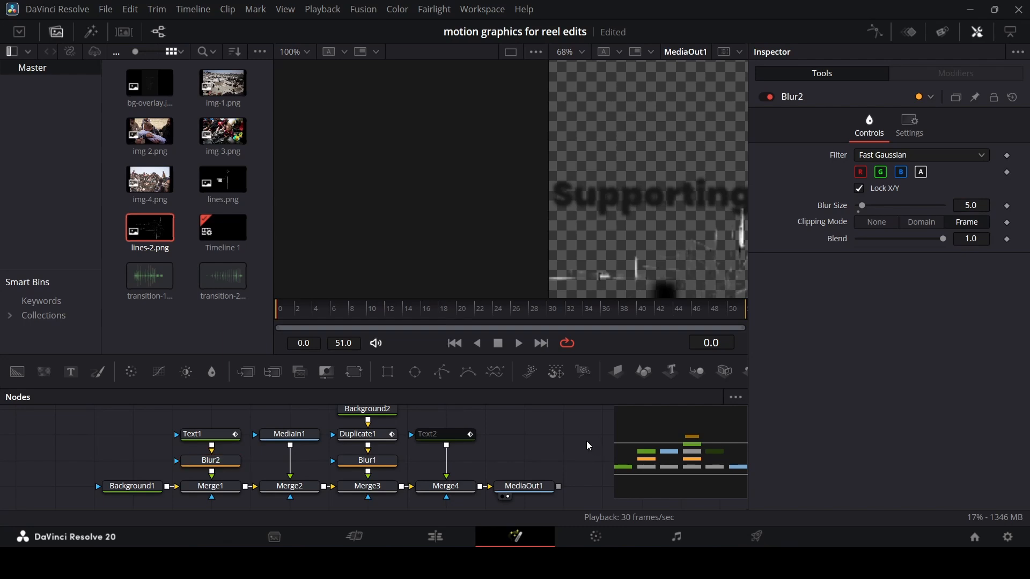
- Re-enable the Text2 node and replace its text with "Genocide"
{"action": "left_click", "coordinate": [448, 433]}
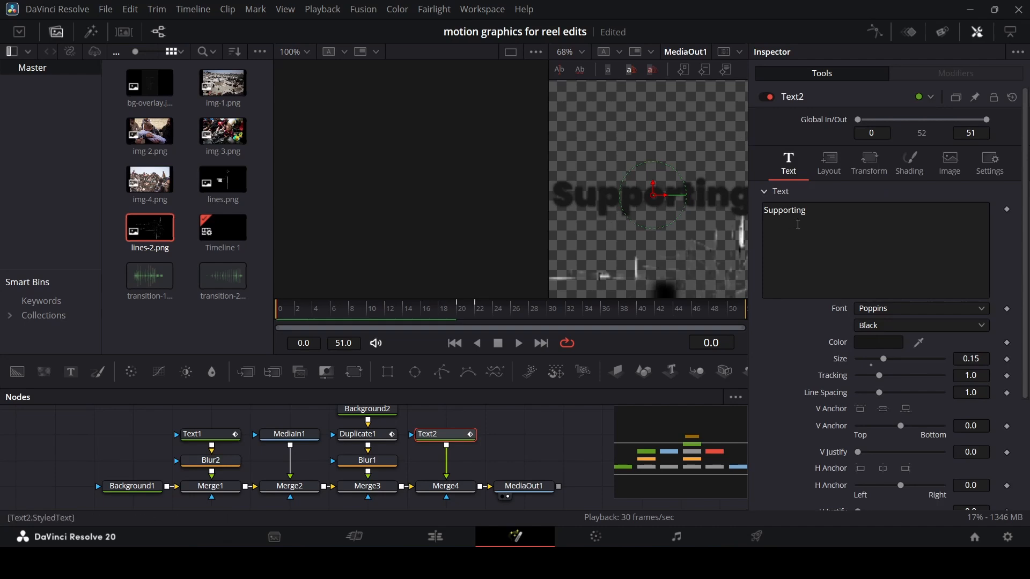
{"action": "left_click_drag", "start_coordinate": [807, 214], "coordinate": [729, 214]}
{"action": "type", "text": "Ge"}
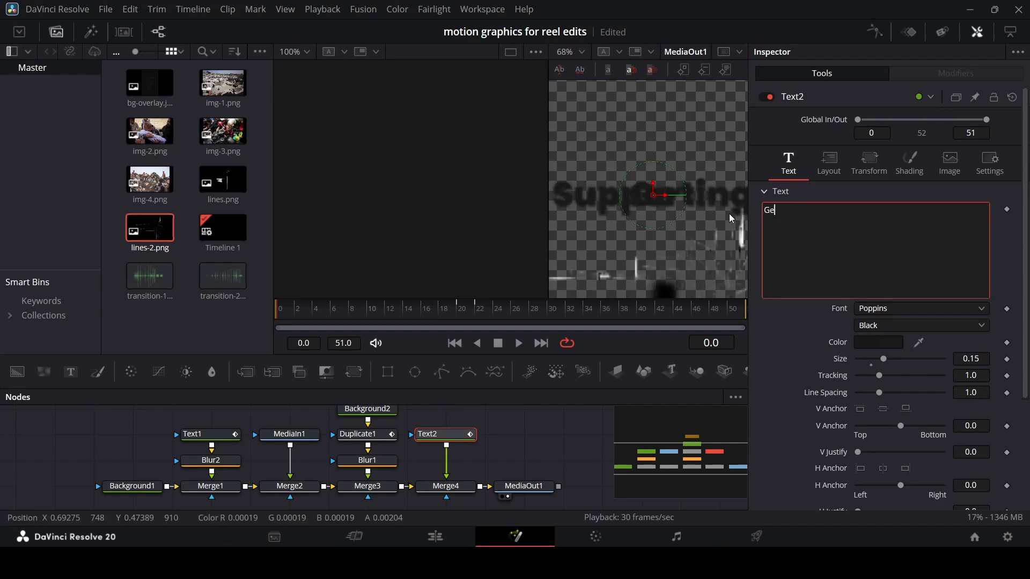
{"action": "type", "text": "nocide"}
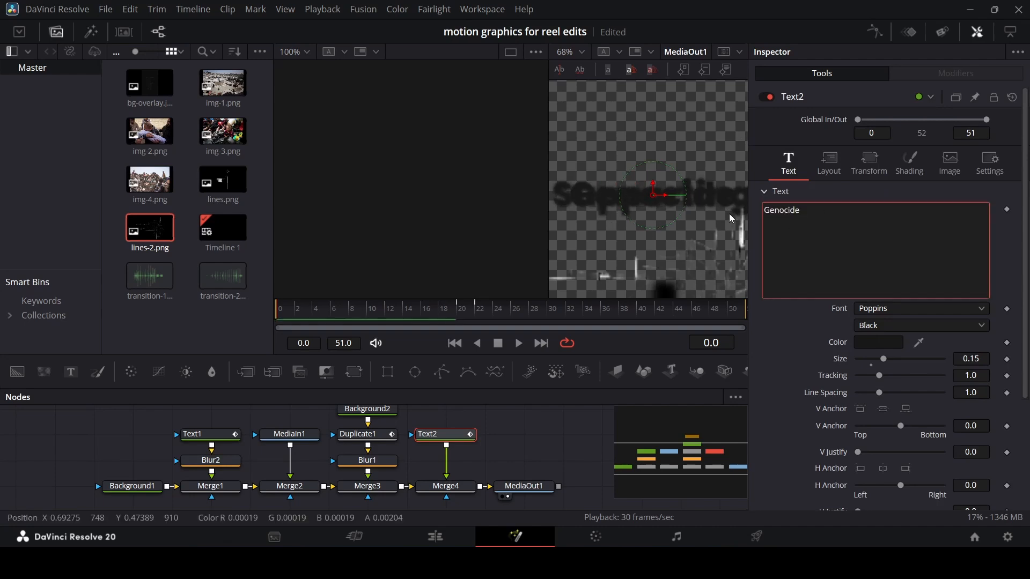
- Add a Follower modifier to Text2's text, with a delay of 1 and the order set to Left to Right
{"action": "right_click", "coordinate": [833, 221]}
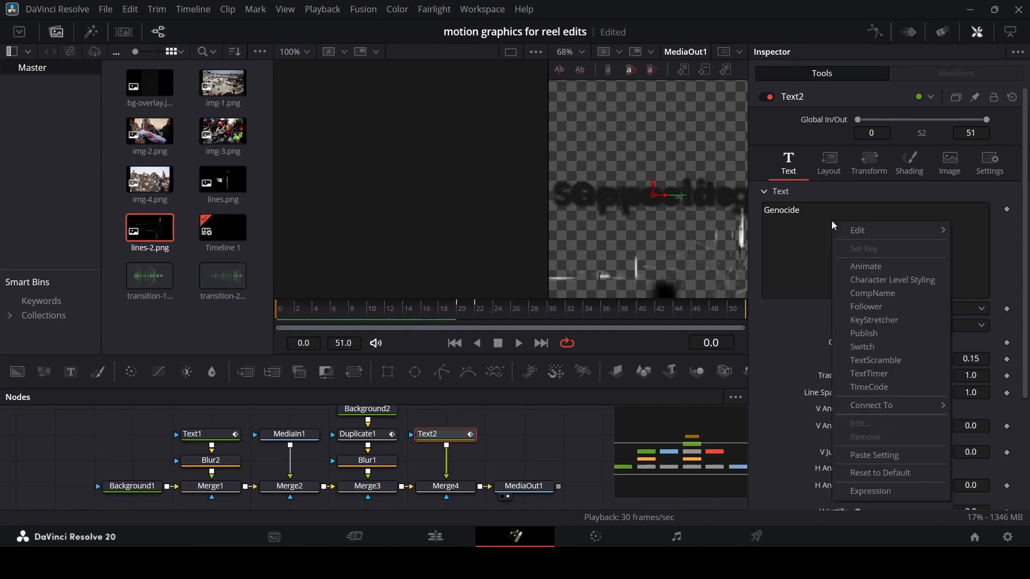
{"action": "left_click", "coordinate": [878, 309]}
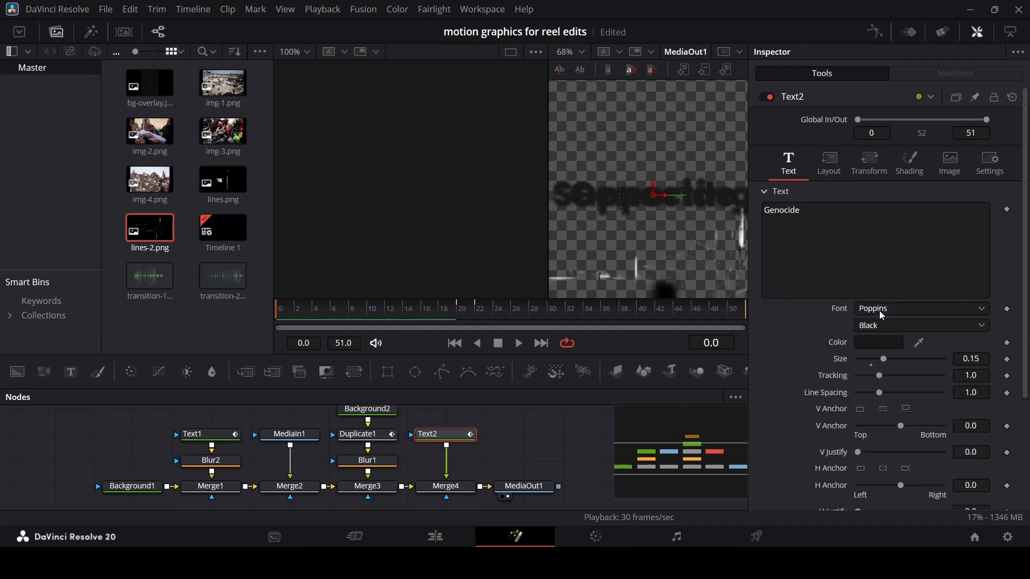
{"action": "left_click", "coordinate": [929, 79]}
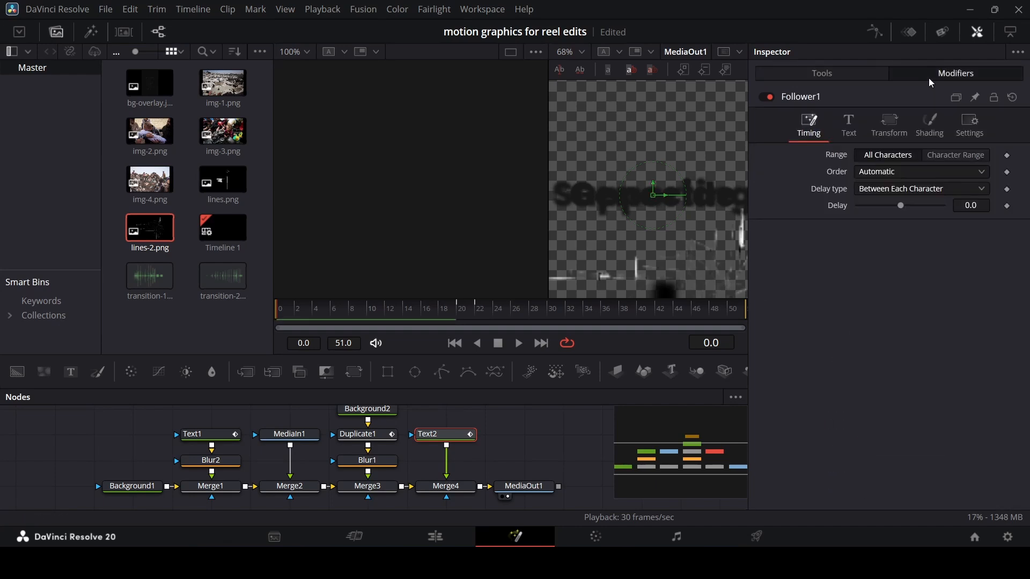
{"action": "left_click", "coordinate": [971, 205]}
{"action": "type", "text": "1"}
{"action": "key", "text": "Return"}
{"action": "left_click", "coordinate": [875, 172]}
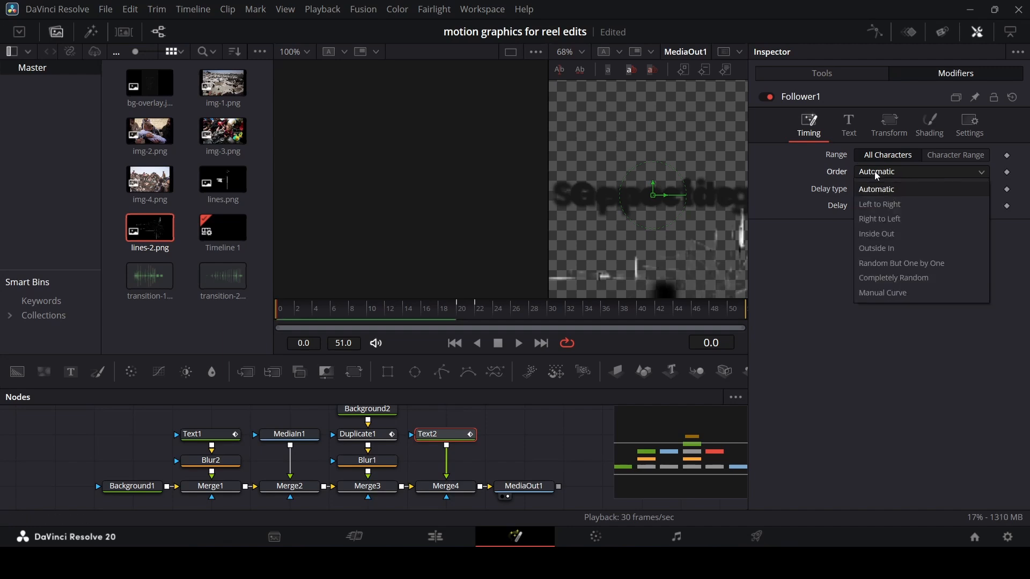
{"action": "left_click", "coordinate": [886, 202]}
- Keyframe the Follower's character size X and Y at 1.0 on frames 20 and 30
{"action": "left_click", "coordinate": [928, 131]}
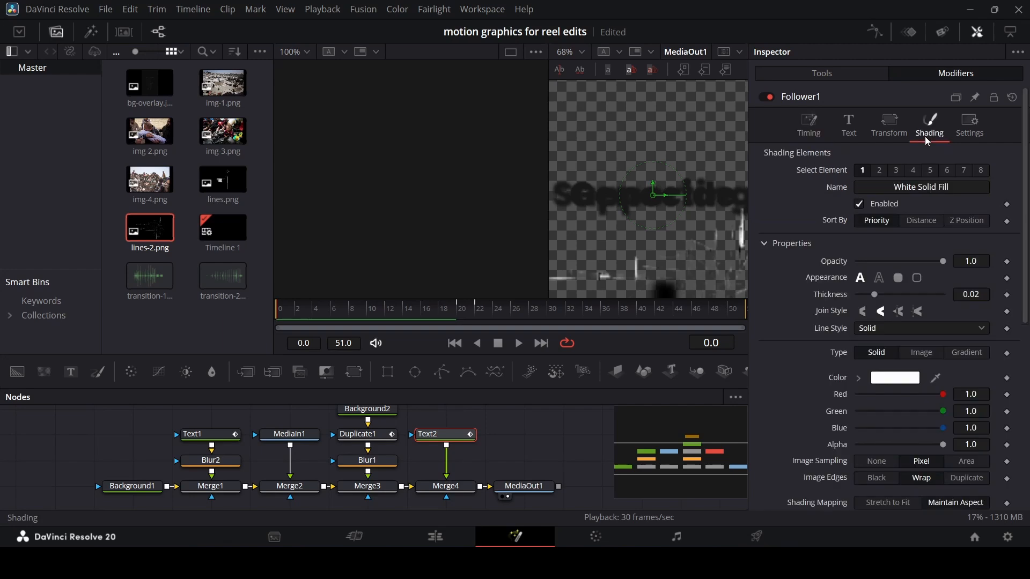
{"action": "left_click", "coordinate": [902, 134]}
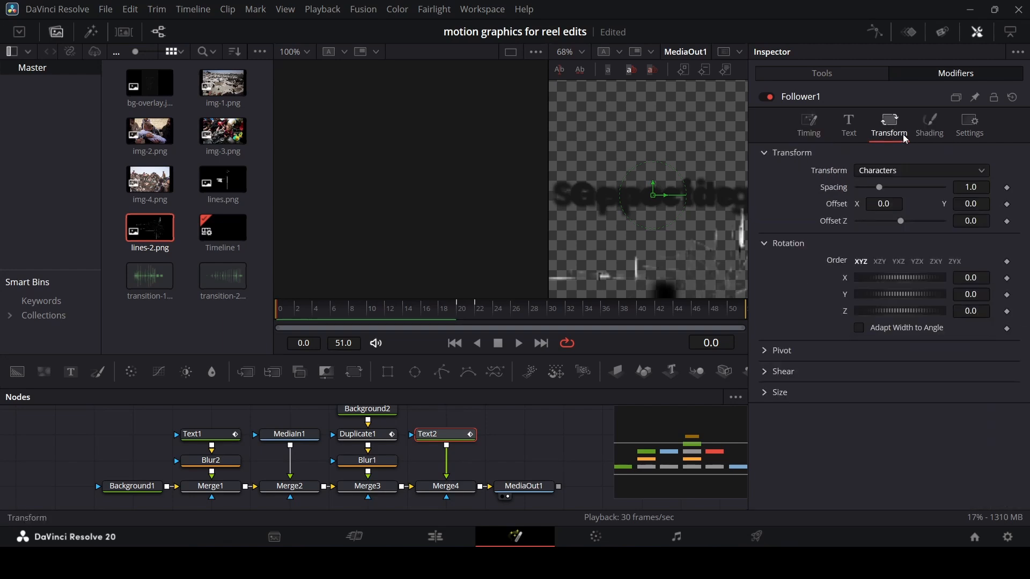
{"action": "left_click", "coordinate": [462, 314]}
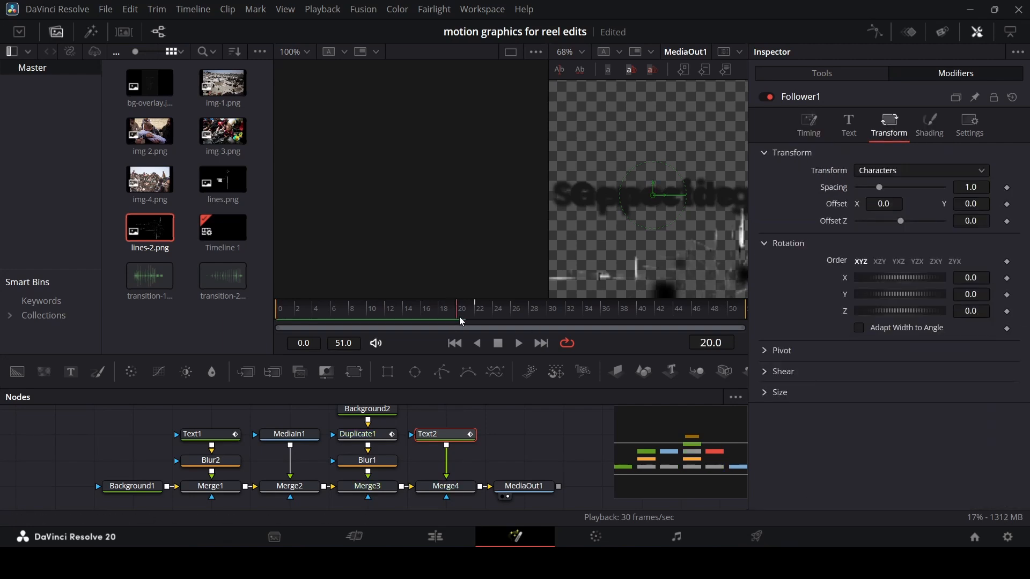
{"action": "left_click", "coordinate": [765, 397]}
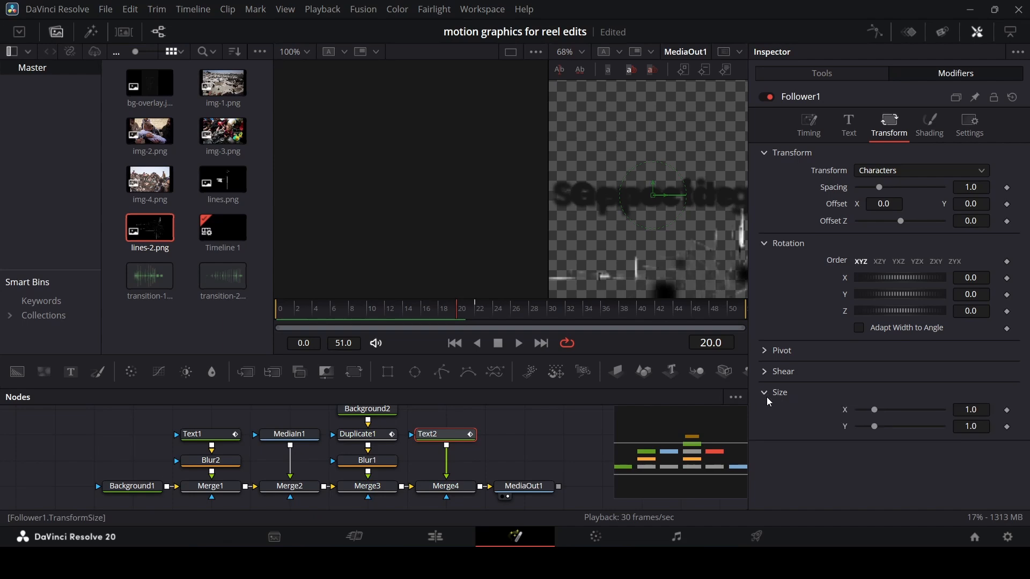
{"action": "left_click", "coordinate": [1007, 411]}
{"action": "left_click", "coordinate": [1007, 427]}
{"action": "left_click_drag", "start_coordinate": [531, 317], "coordinate": [556, 321]}
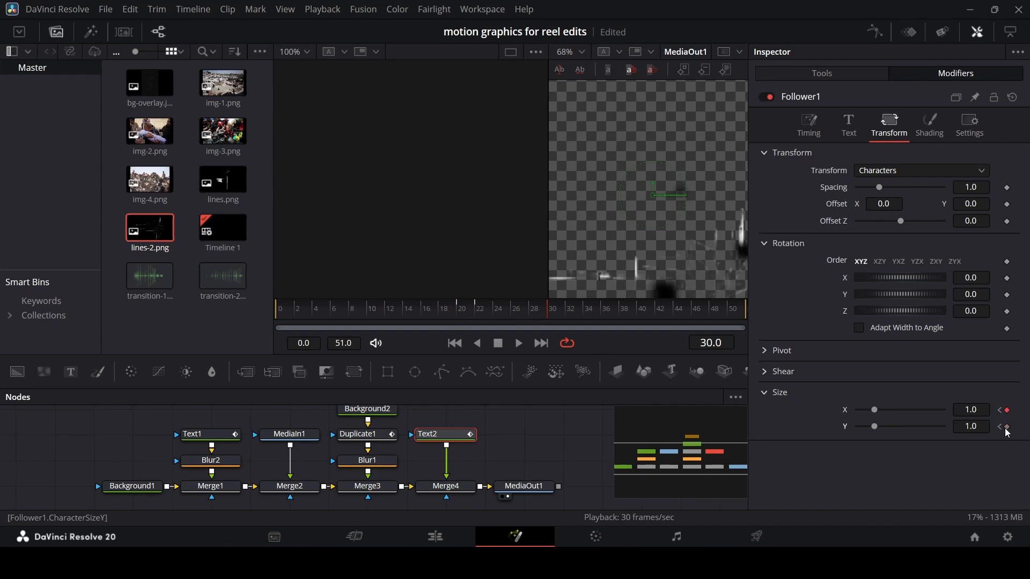
- Set the Follower's character size X and Y to 0.0 at frame 20 and play back the animation
{"action": "left_click", "coordinate": [458, 311]}
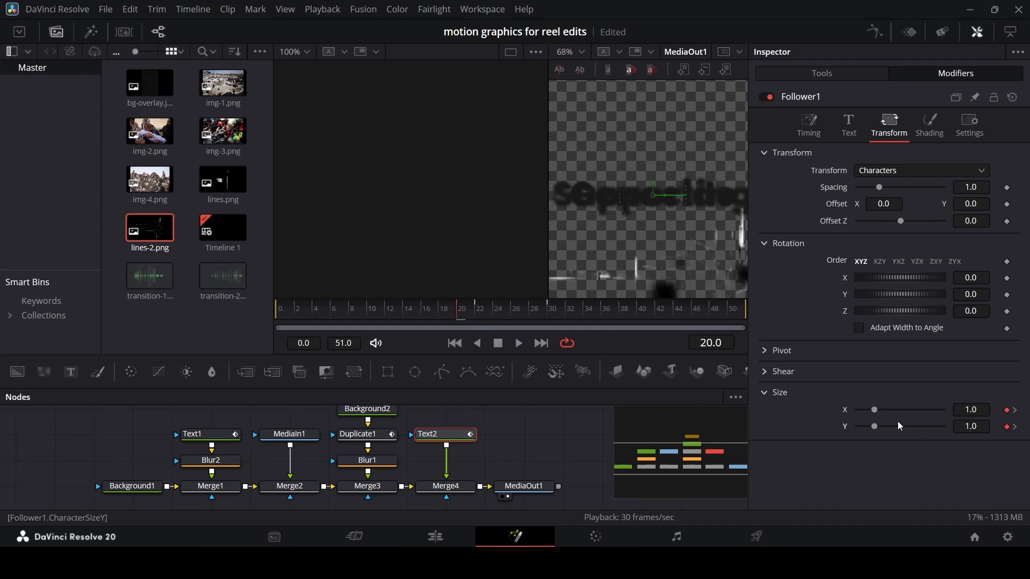
{"action": "left_click_drag", "start_coordinate": [877, 411], "coordinate": [856, 429]}
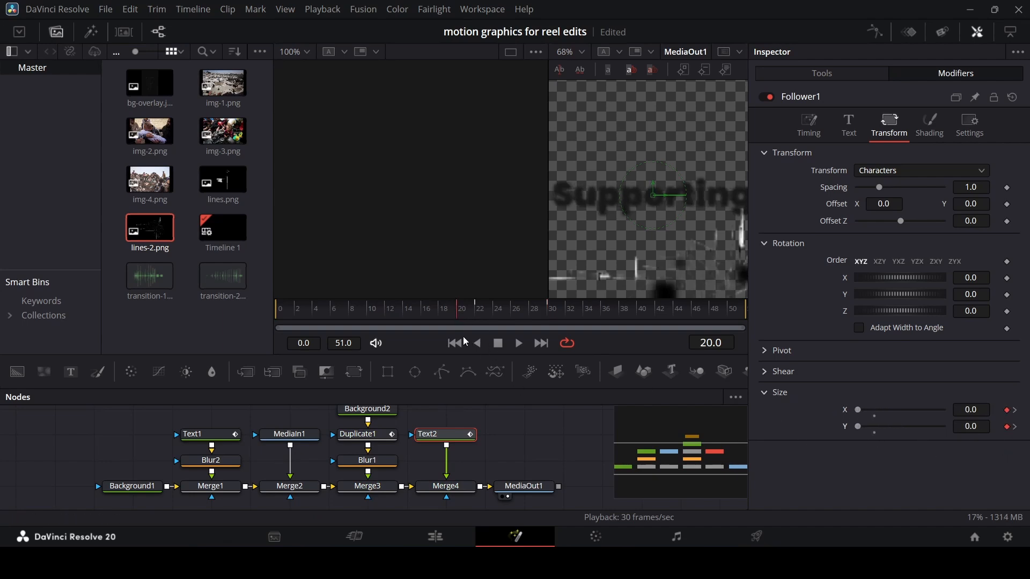
{"action": "left_click", "coordinate": [432, 311]}
{"action": "left_click", "coordinate": [510, 444]}
{"action": "key", "text": "space"}
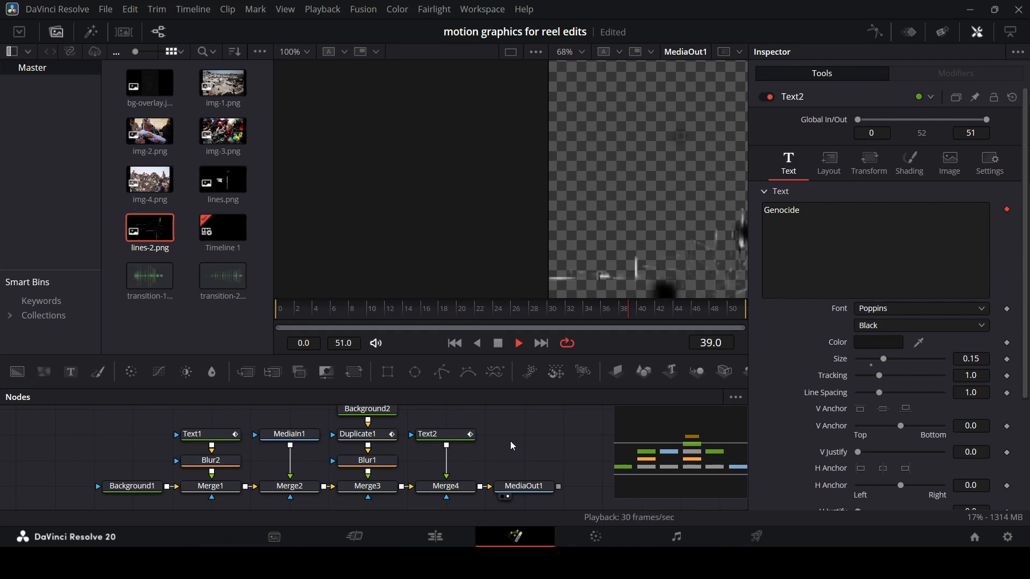
{"action": "scroll", "coordinate": [630, 228], "scroll_direction": "down", "scroll_amount": 3}
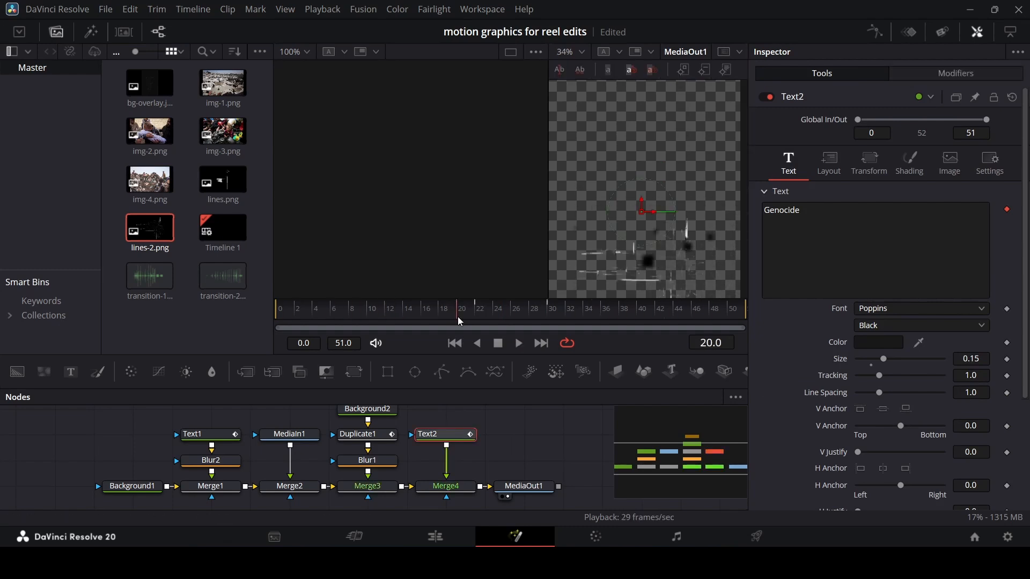
- Remove Text2's shading opacity keyframes at frames 20 and 22, and review the text animation through frame 42
{"action": "left_click_drag", "start_coordinate": [459, 317], "coordinate": [472, 317]}
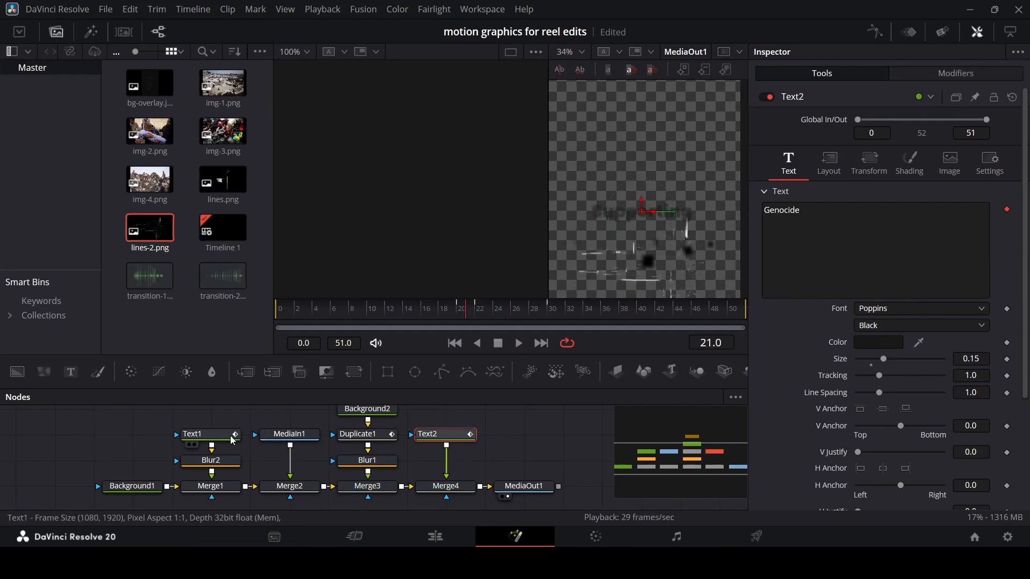
{"action": "mouse_move", "coordinate": [213, 445]}
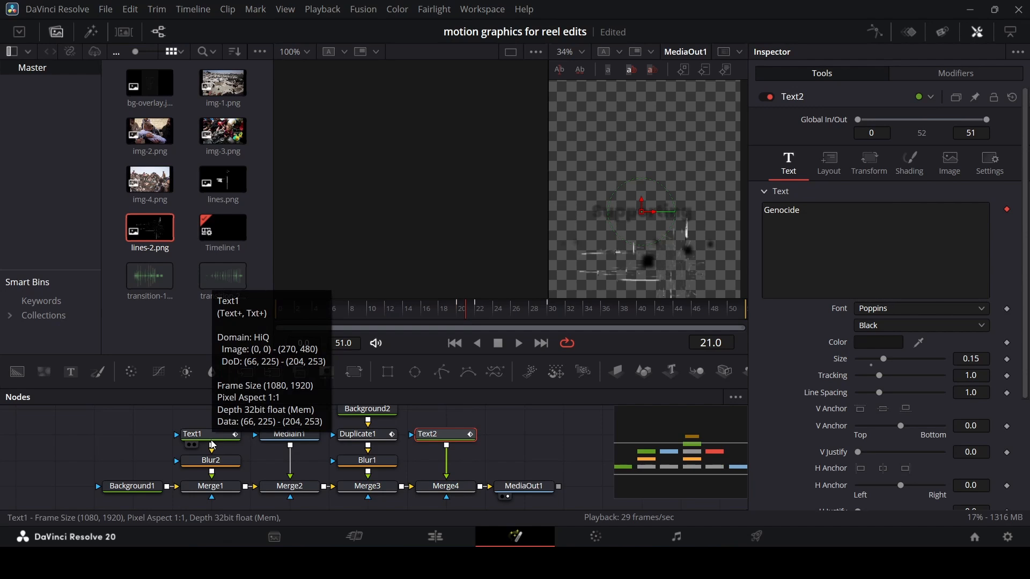
{"action": "left_click", "coordinate": [899, 161]}
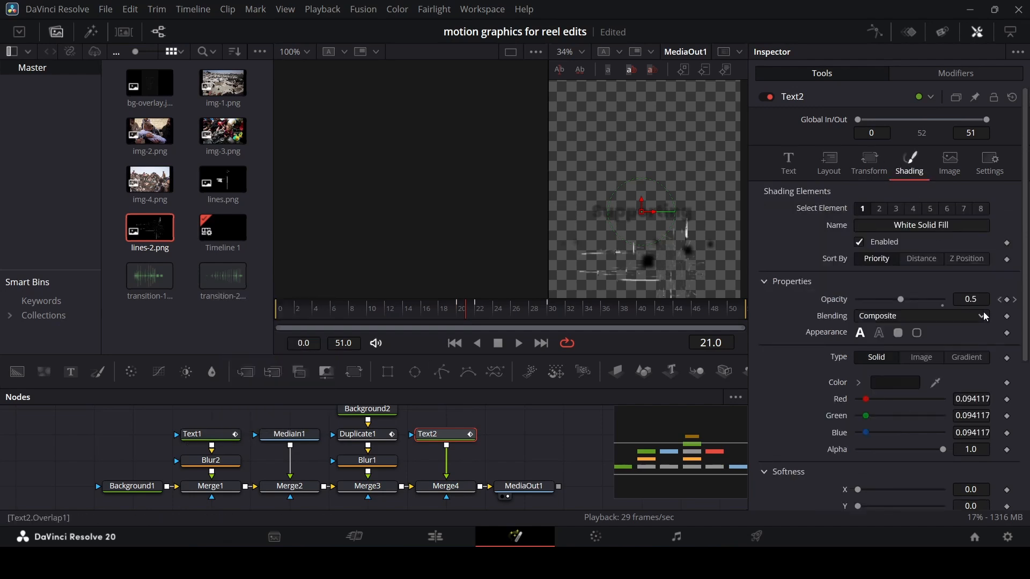
{"action": "left_click", "coordinate": [1015, 300]}
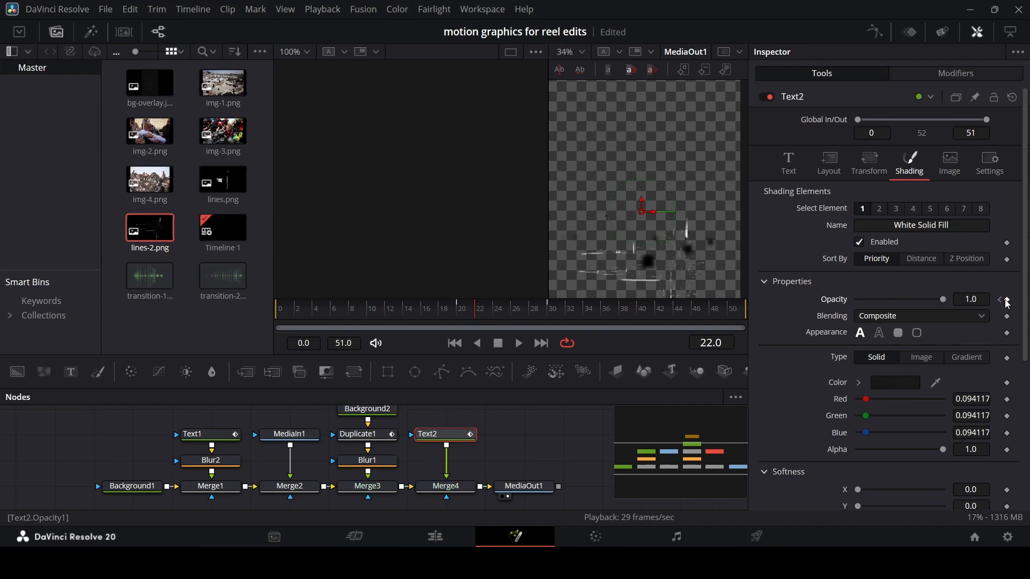
{"action": "left_click", "coordinate": [1002, 301]}
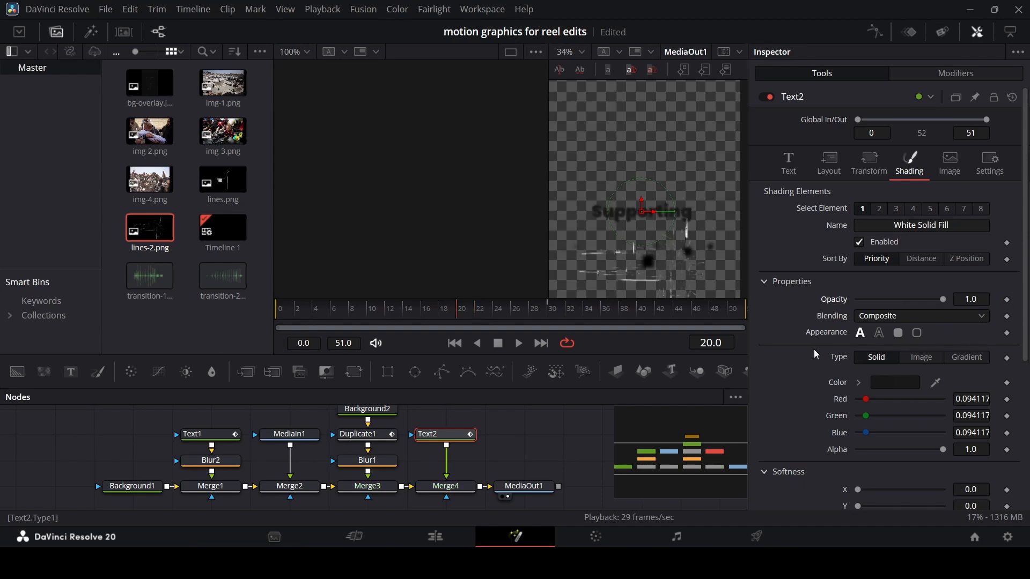
{"action": "left_click", "coordinate": [429, 310]}
{"action": "left_click", "coordinate": [537, 444]}
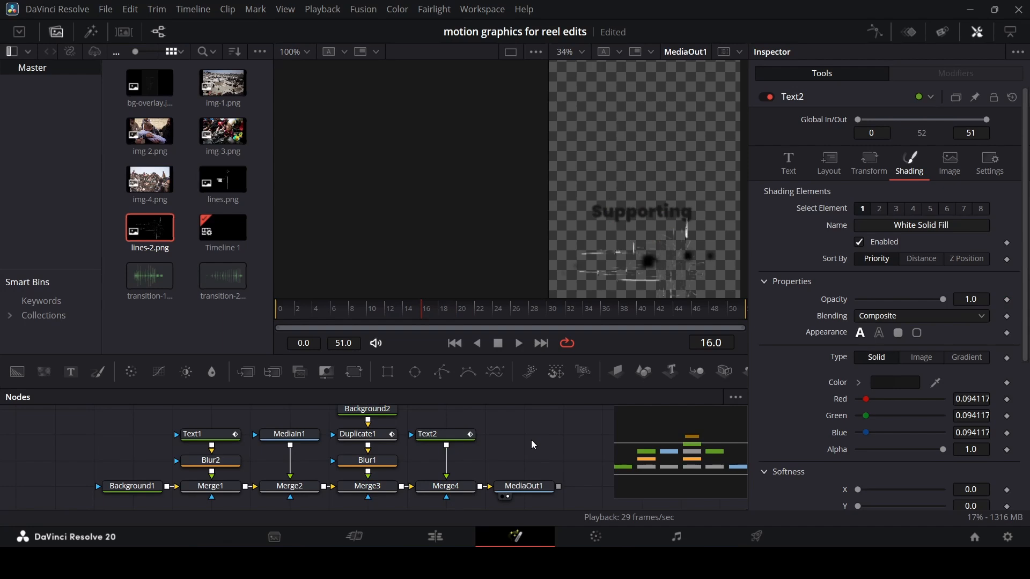
{"action": "key", "text": "space"}
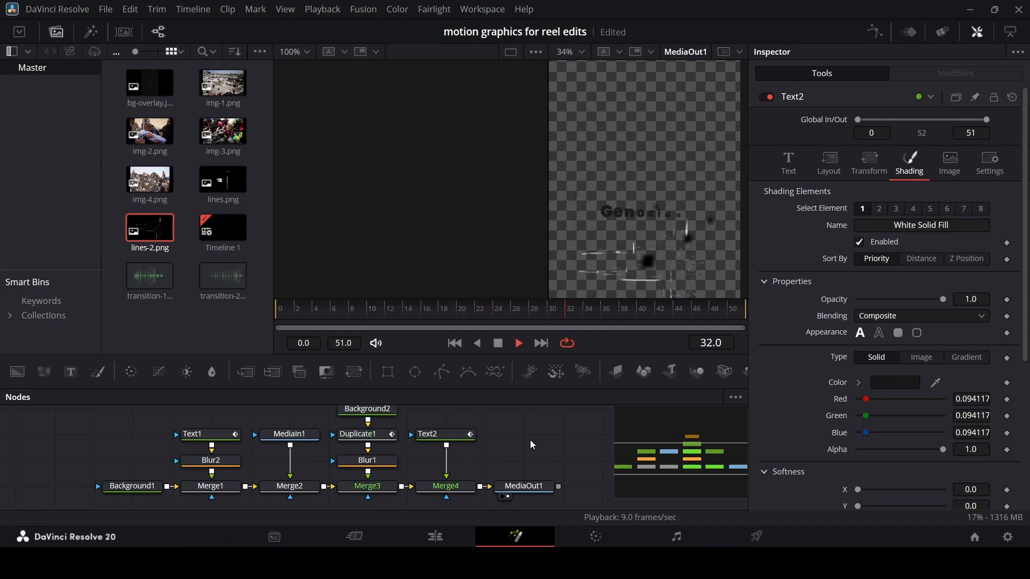
{"action": "key", "text": "space"}
{"action": "left_click_drag", "start_coordinate": [413, 312], "coordinate": [665, 319]}
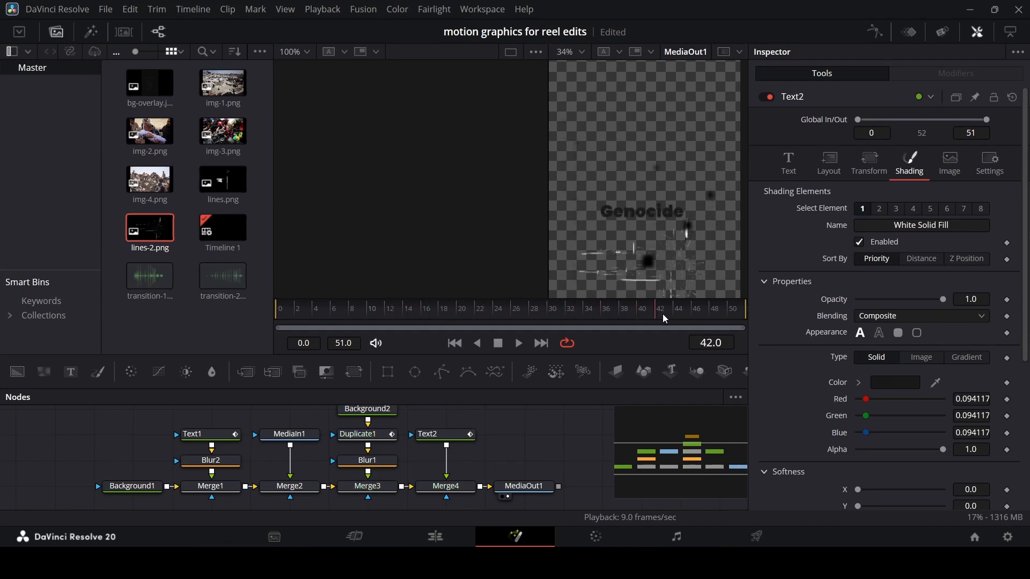
- Insert a Blur node between Text2 and Merge4 and set its blur size to 5
{"action": "left_click", "coordinate": [458, 434]}
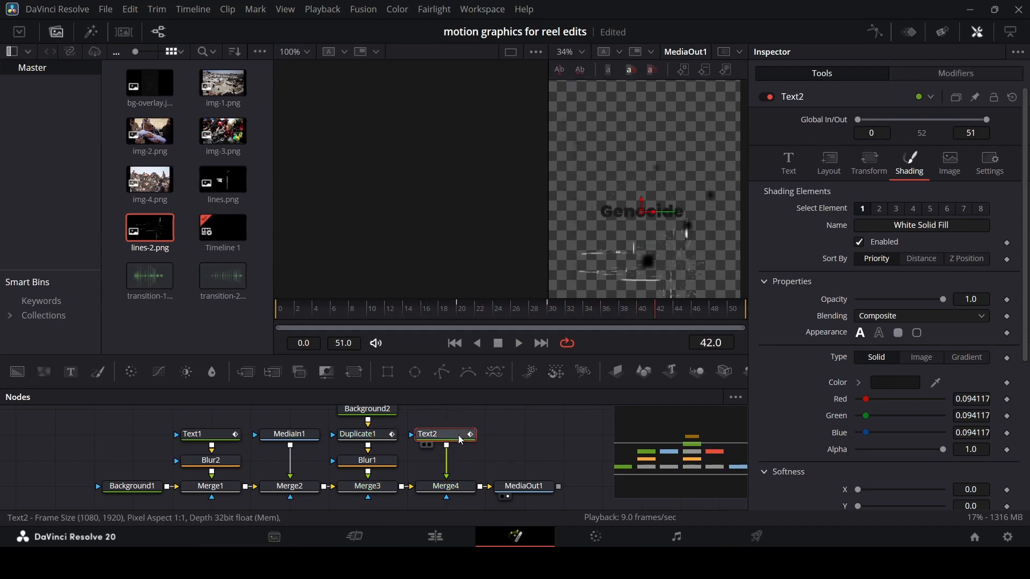
{"action": "left_click", "coordinate": [214, 372]}
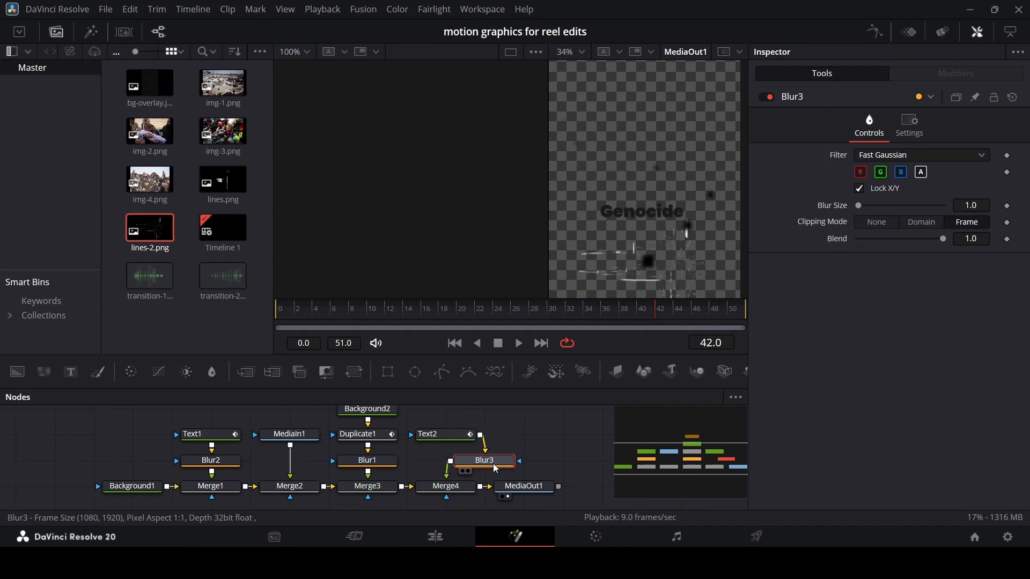
{"action": "left_click", "coordinate": [974, 205]}
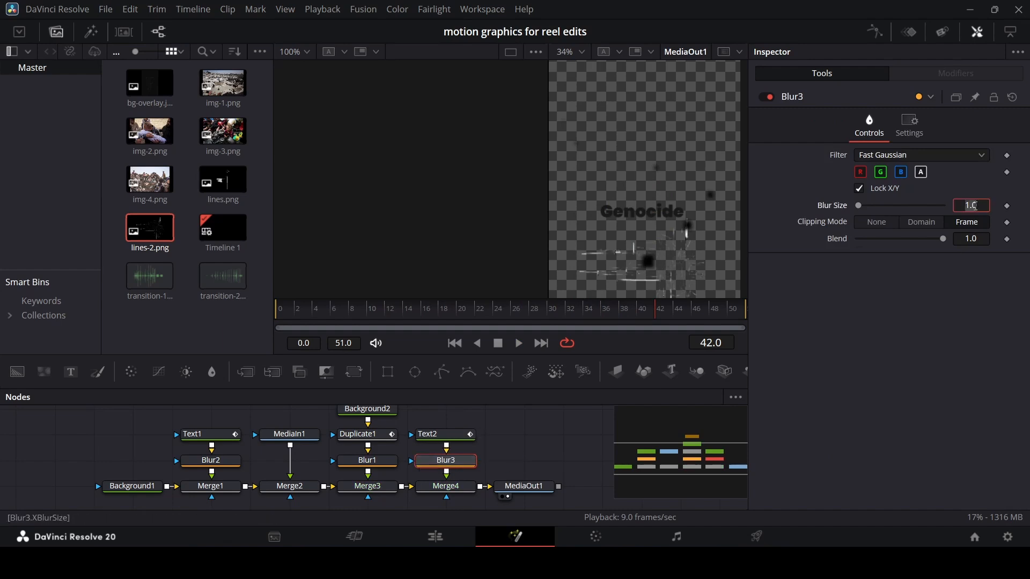
{"action": "type", "text": "5"}
{"action": "key", "text": "Tab"}
{"action": "left_click", "coordinate": [520, 426]}
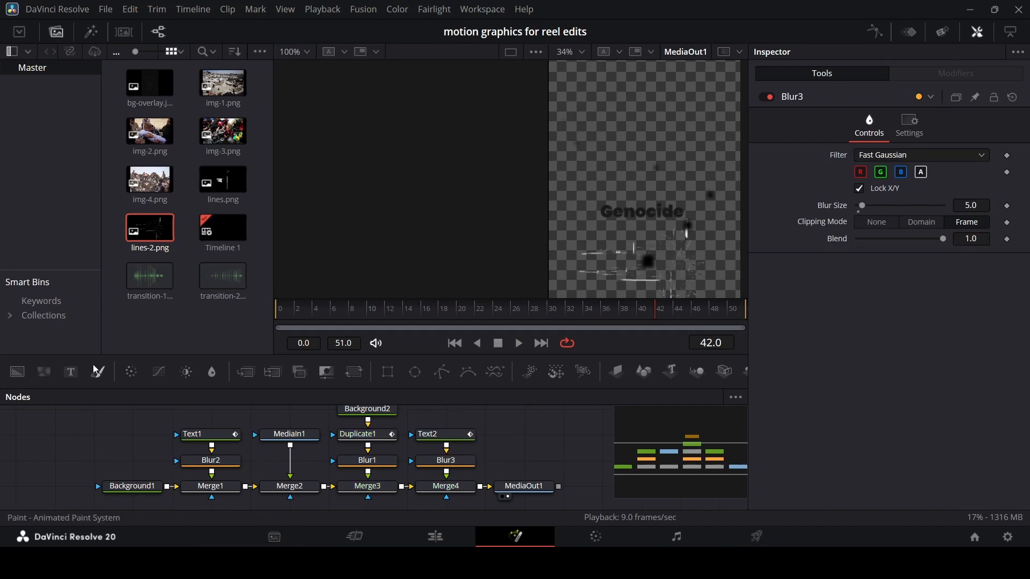
- Add a new text node merged in between Merge4 and MediaOut1, and enter the text "the ongoing"
{"action": "left_click_drag", "start_coordinate": [75, 377], "coordinate": [504, 479]}
{"action": "left_click", "coordinate": [539, 434]}
{"action": "left_click", "coordinate": [801, 266]}
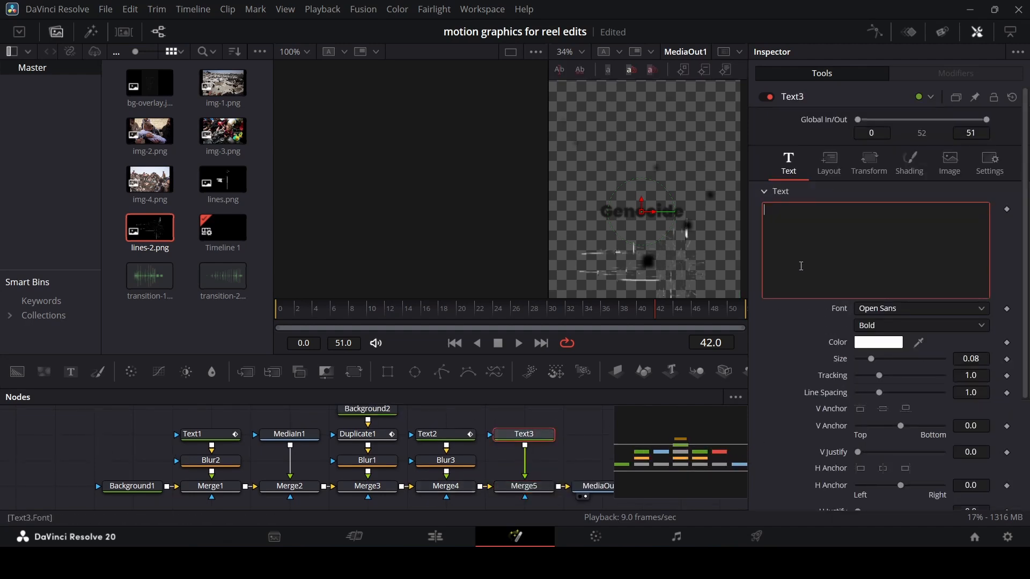
{"action": "type", "text": "o"}
{"action": "type", "text": "n g"}
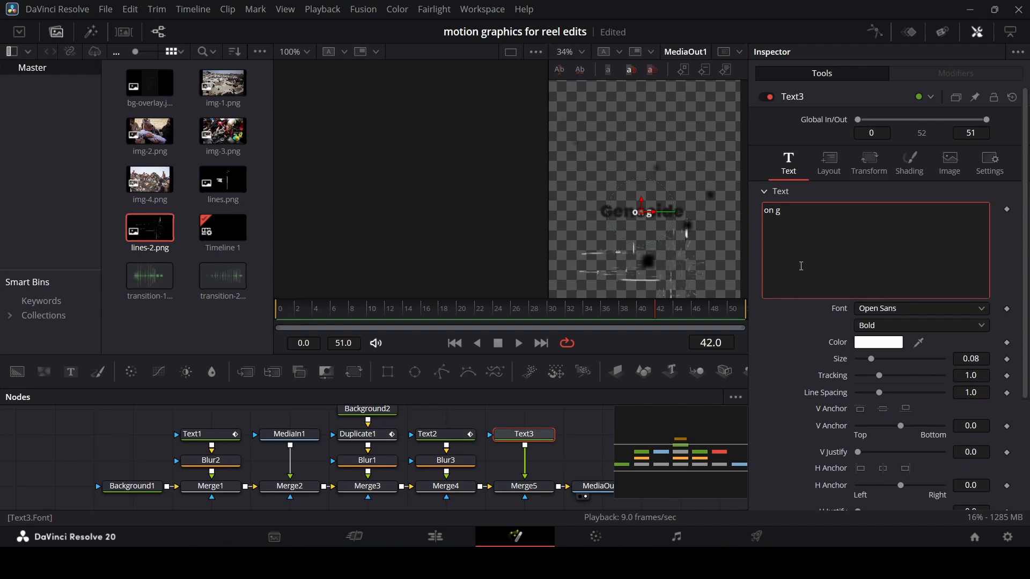
{"action": "key", "text": "BackSpace"}
{"action": "key", "text": "BackSpace"}
{"action": "key", "text": "BackSpace"}
{"action": "key", "text": "BackSpace"}
{"action": "type", "text": "tr"}
{"action": "key", "text": "BackSpace"}
{"action": "type", "text": "gh"}
{"action": "key", "text": "BackSpace"}
{"action": "key", "text": "BackSpace"}
{"action": "type", "text": "he o"}
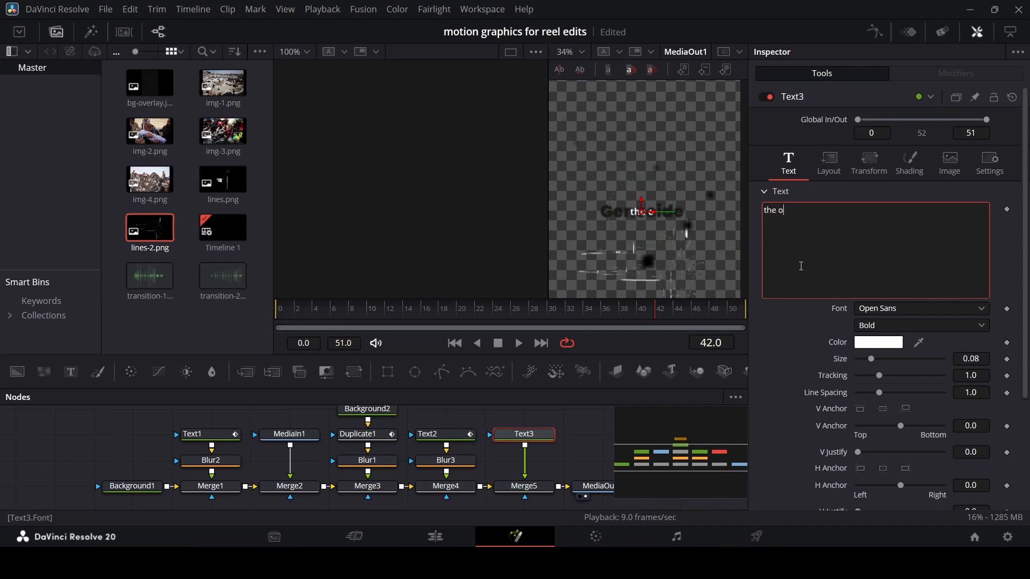
{"action": "type", "text": "ngoing"}
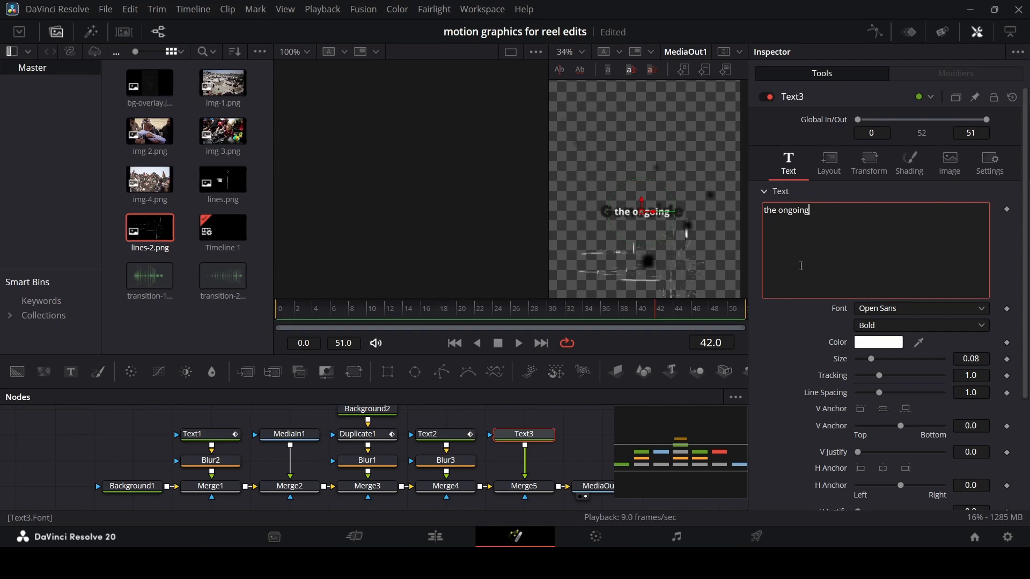
- Set the "the ongoing" text's font to Poppins and move it just below the main word
{"action": "left_click", "coordinate": [895, 315]}
{"action": "type", "text": "pop"}
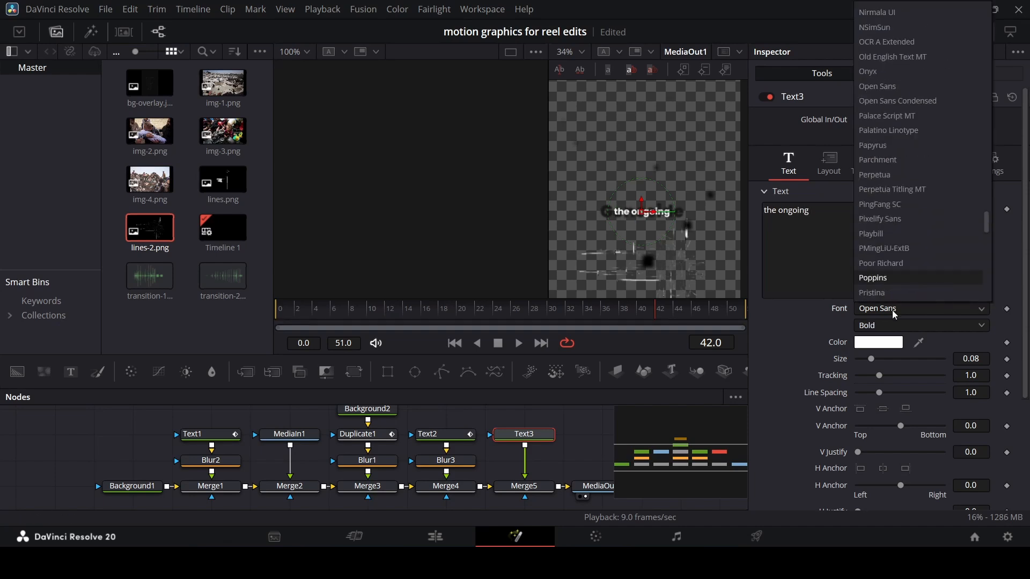
{"action": "key", "text": "Return"}
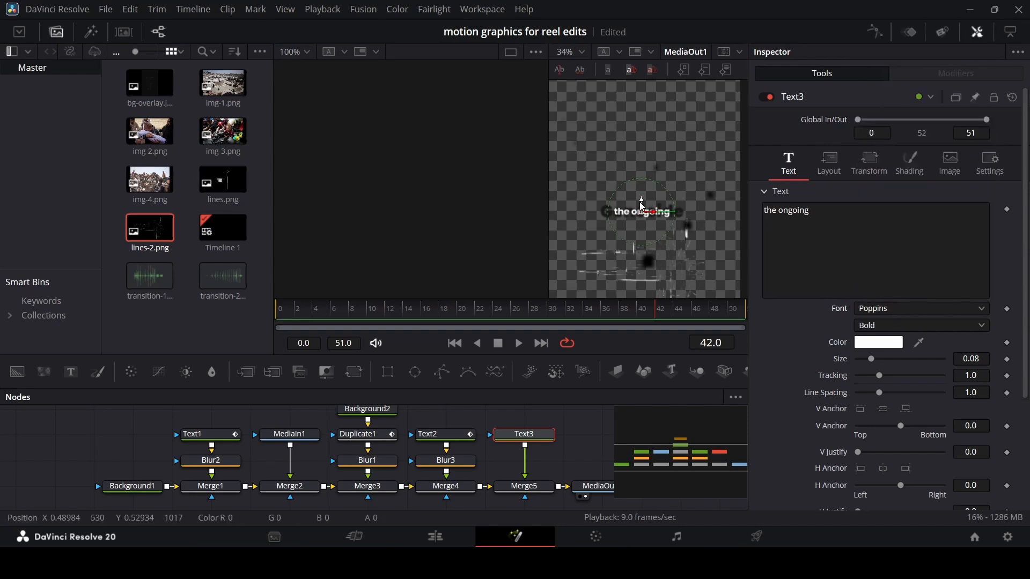
{"action": "left_click_drag", "start_coordinate": [643, 207], "coordinate": [646, 221]}
{"action": "scroll", "coordinate": [651, 229], "scroll_direction": "up", "scroll_amount": 2}
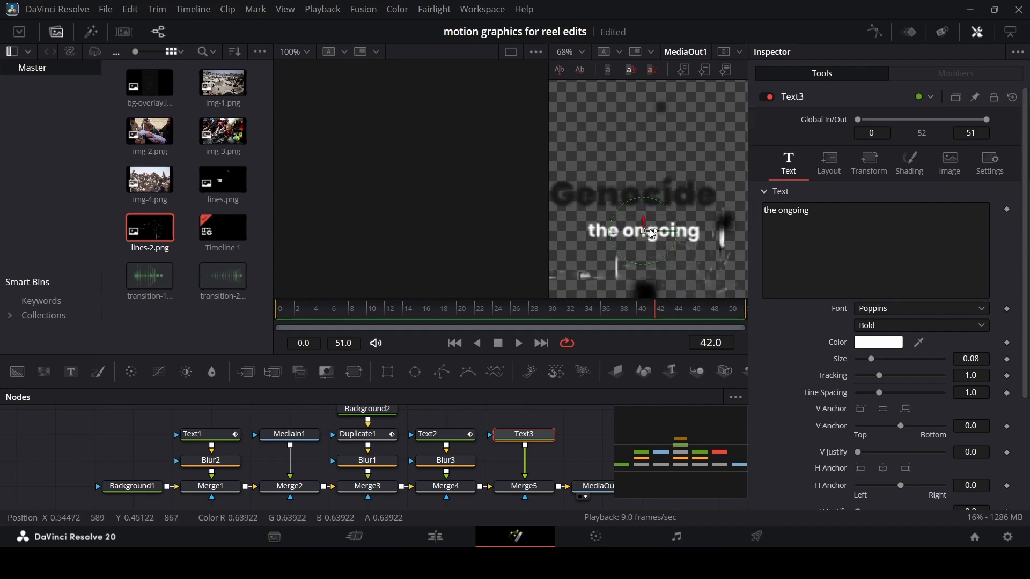
- Set Text3's size to 0.07 and its color to dark grey #151515
{"action": "left_click", "coordinate": [975, 360]}
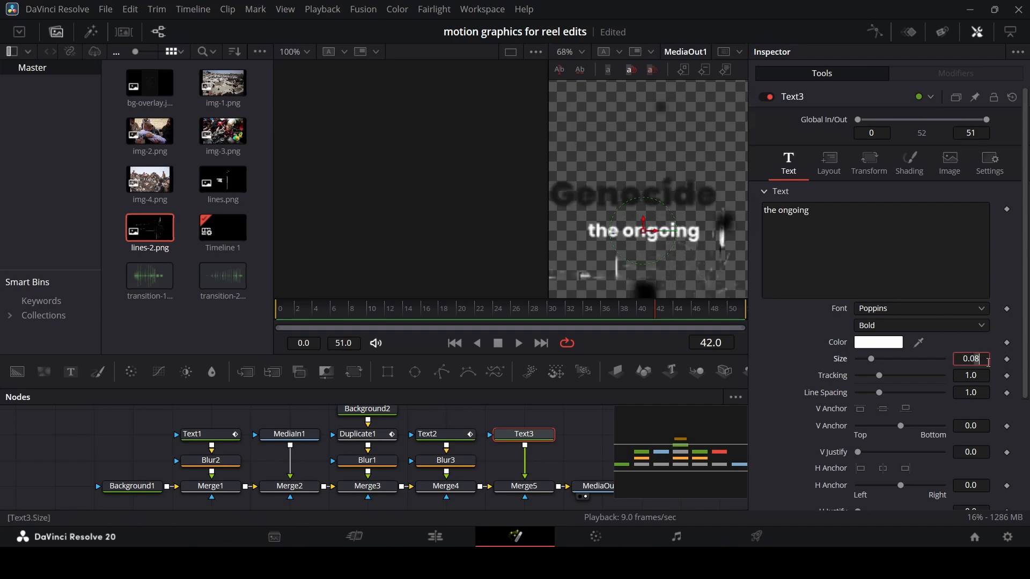
{"action": "key", "text": "Tab"}
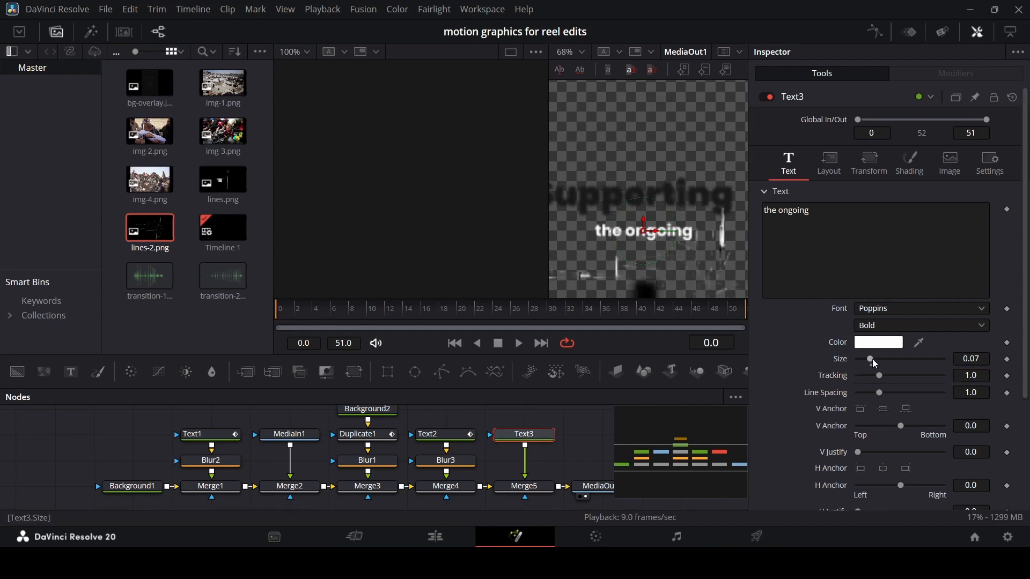
{"action": "left_click", "coordinate": [874, 343]}
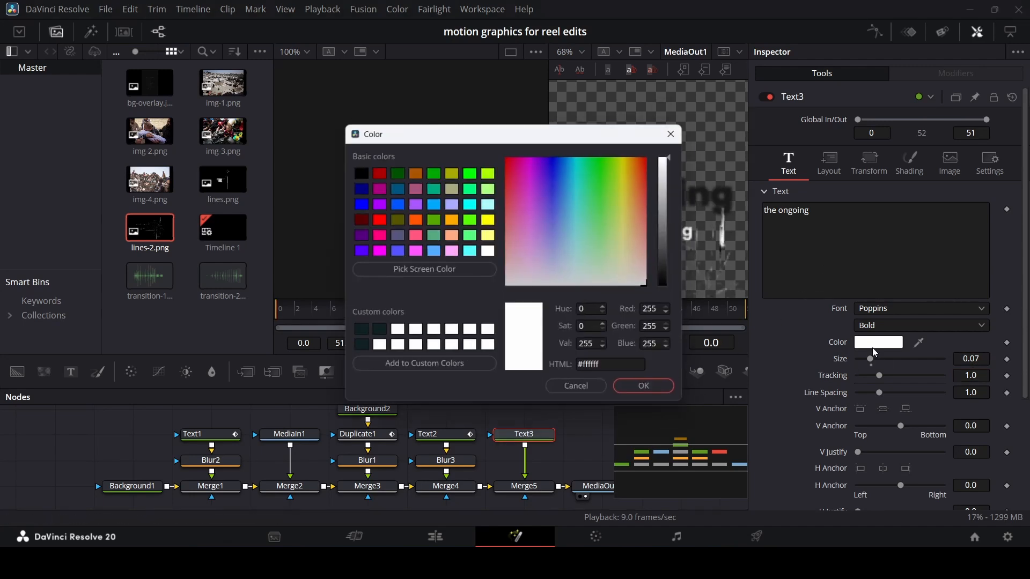
{"action": "left_click_drag", "start_coordinate": [671, 265], "coordinate": [671, 275]}
{"action": "left_click", "coordinate": [671, 394]}
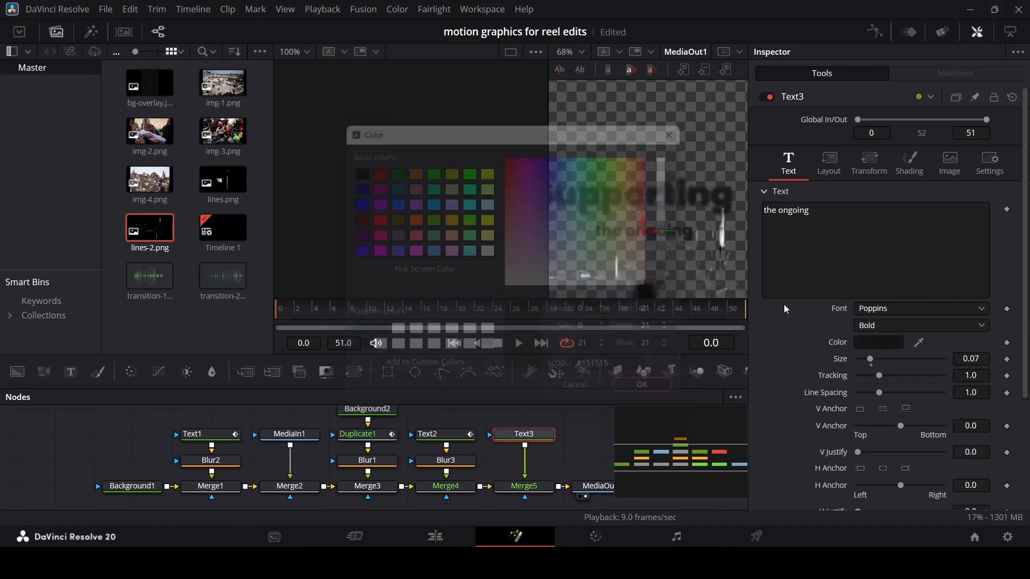
- Add a Follower modifier to Text3's text and go to frame 20
{"action": "right_click", "coordinate": [843, 265]}
{"action": "left_click", "coordinate": [878, 354]}
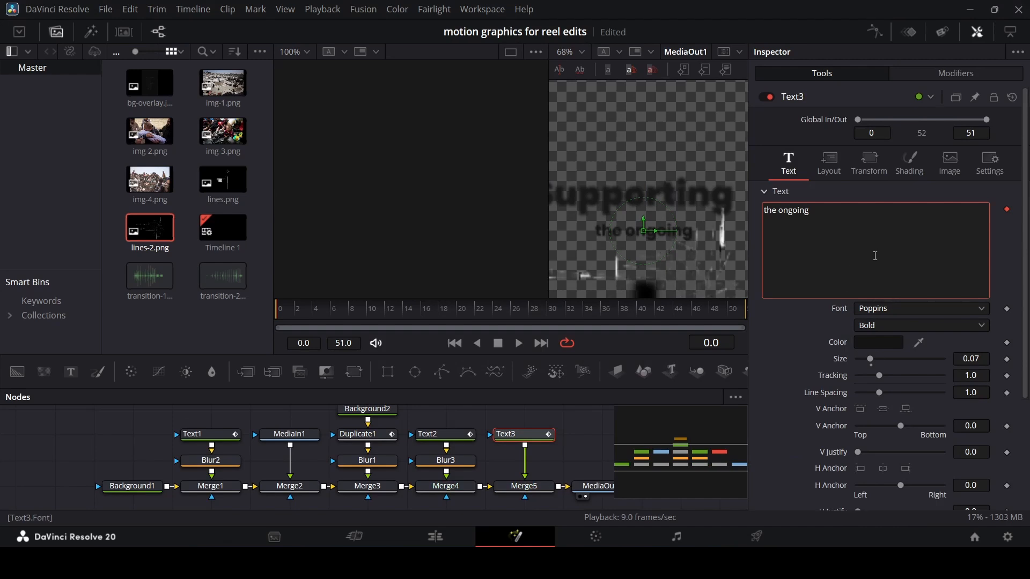
{"action": "mouse_move", "coordinate": [467, 320]}
{"action": "left_mouse_down"}
{"action": "mouse_move", "coordinate": [414, 328]}
{"action": "mouse_move", "coordinate": [460, 329]}
{"action": "left_mouse_up"}
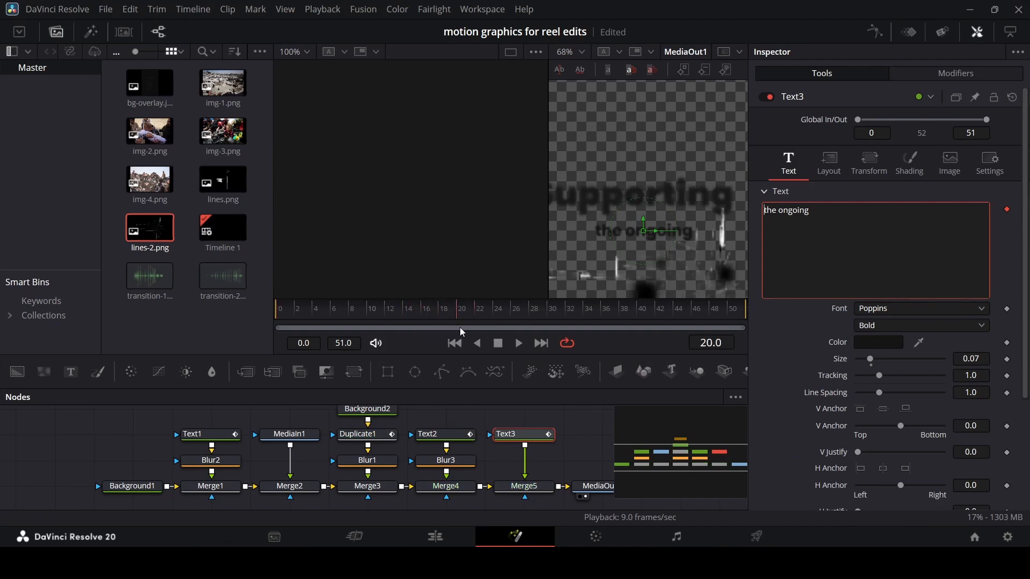
- Set the Follower's delay between each character to 1.0 and change its order, trying Left to Right first
{"action": "left_click", "coordinate": [947, 72]}
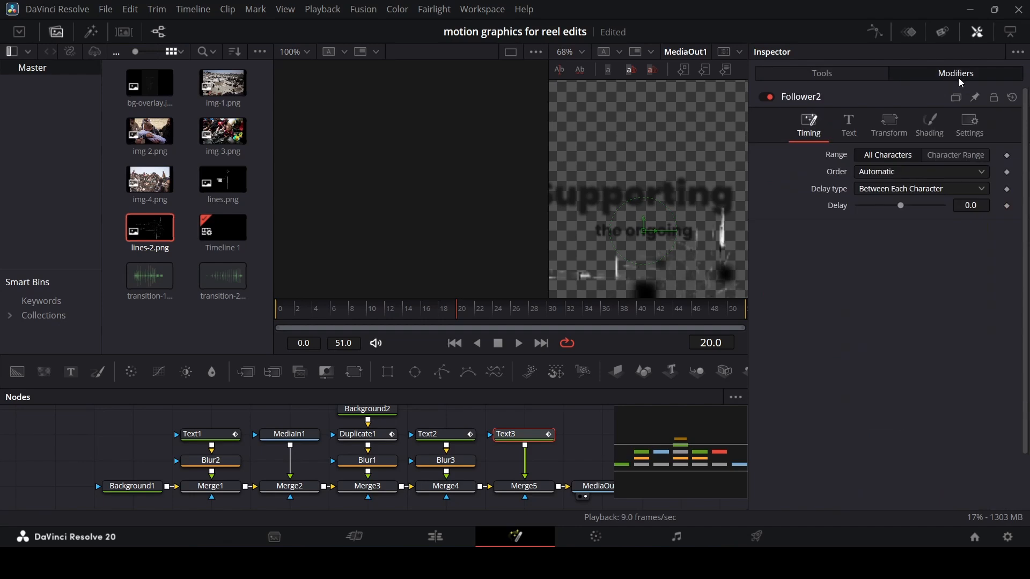
{"action": "left_click", "coordinate": [964, 204]}
{"action": "type", "text": "1"}
{"action": "key", "text": "Return"}
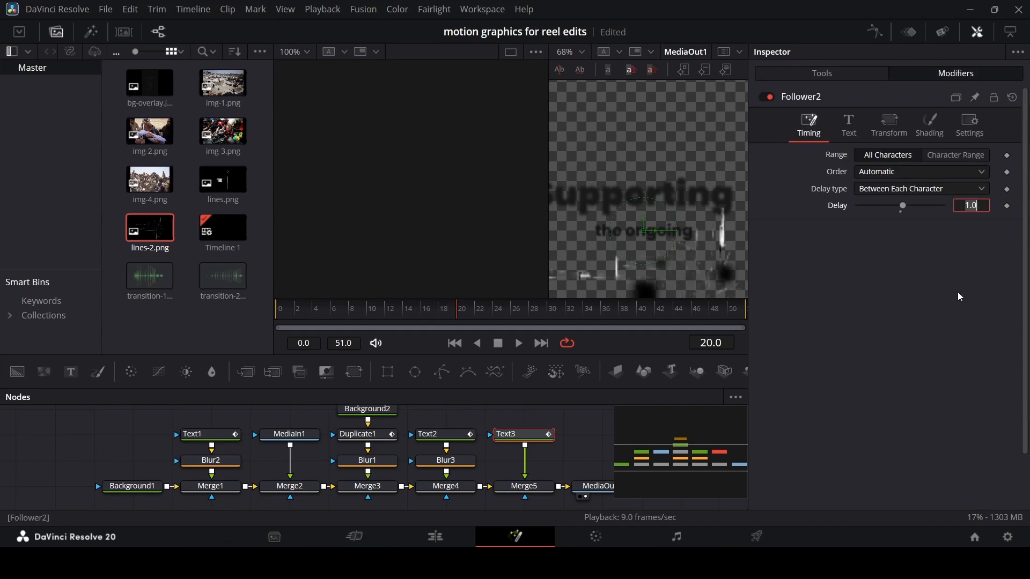
{"action": "left_click", "coordinate": [891, 173]}
{"action": "left_click", "coordinate": [891, 206]}
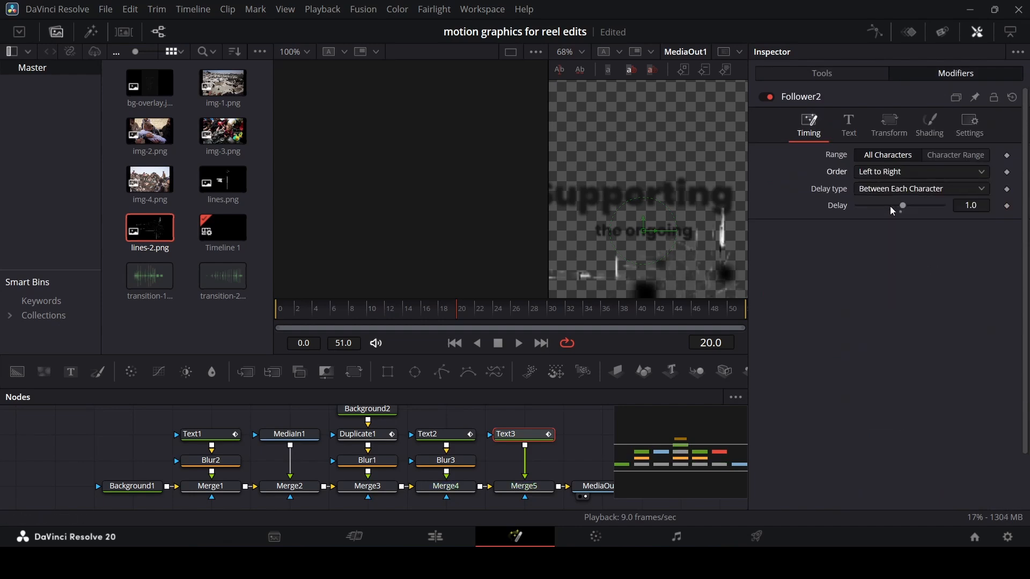
{"action": "left_click", "coordinate": [895, 173]}
{"action": "left_click", "coordinate": [895, 205]}
- Keyframe the Follower's character size X and Y at frames 20 and 25
{"action": "left_click", "coordinate": [888, 129]}
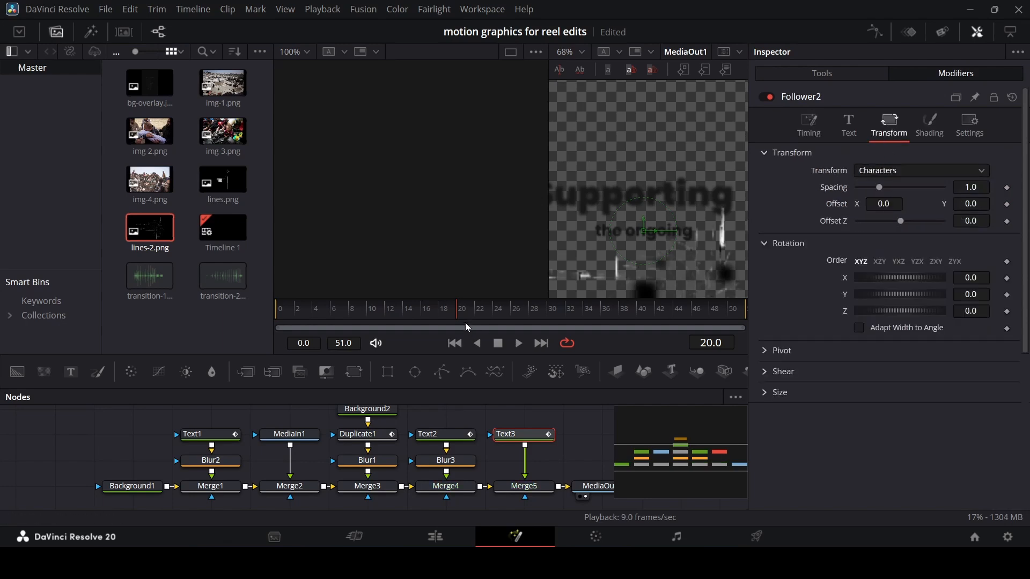
{"action": "left_click", "coordinate": [778, 392]}
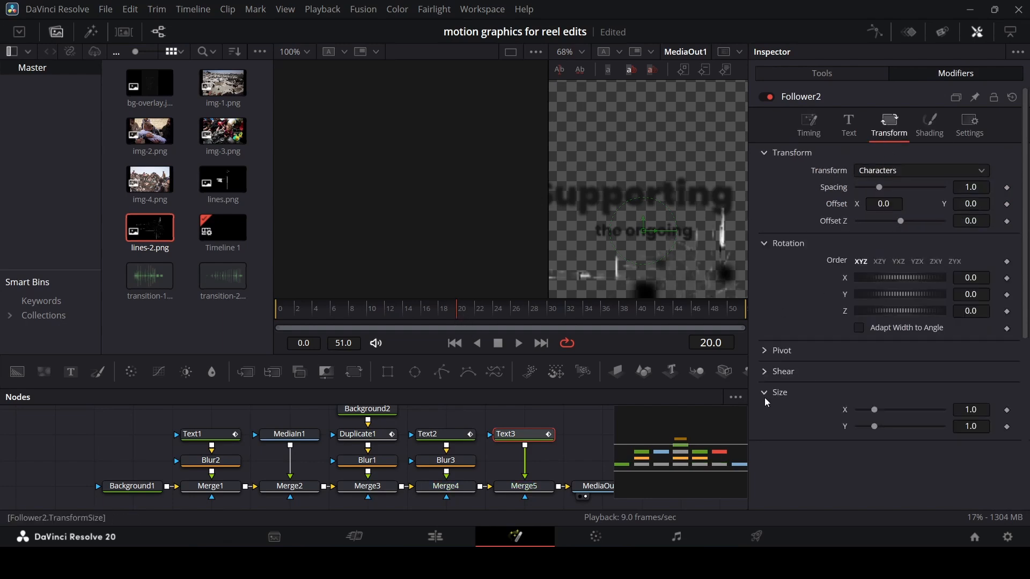
{"action": "left_click", "coordinate": [1007, 410]}
{"action": "left_click", "coordinate": [1007, 427]}
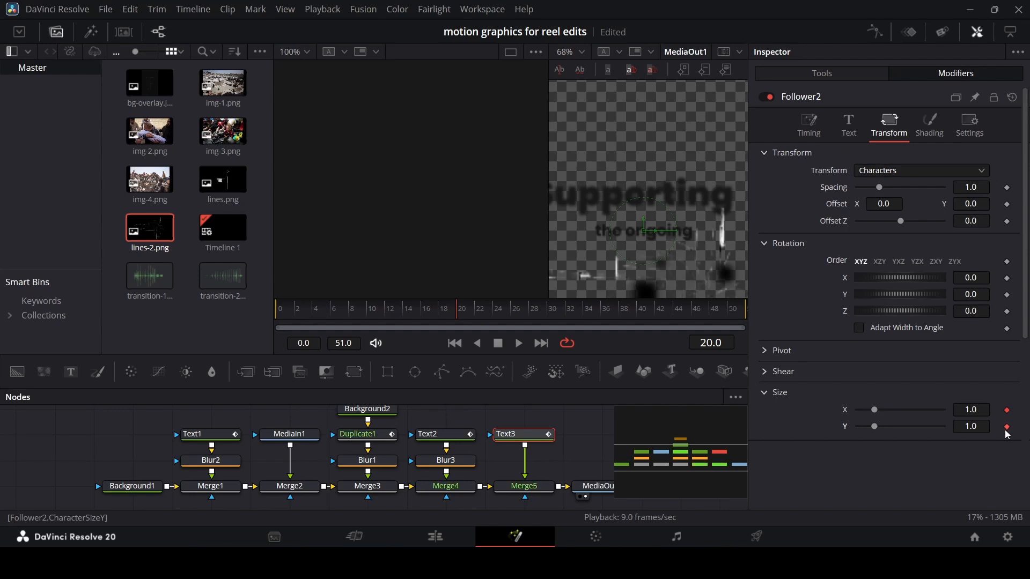
{"action": "left_click_drag", "start_coordinate": [487, 318], "coordinate": [509, 325]}
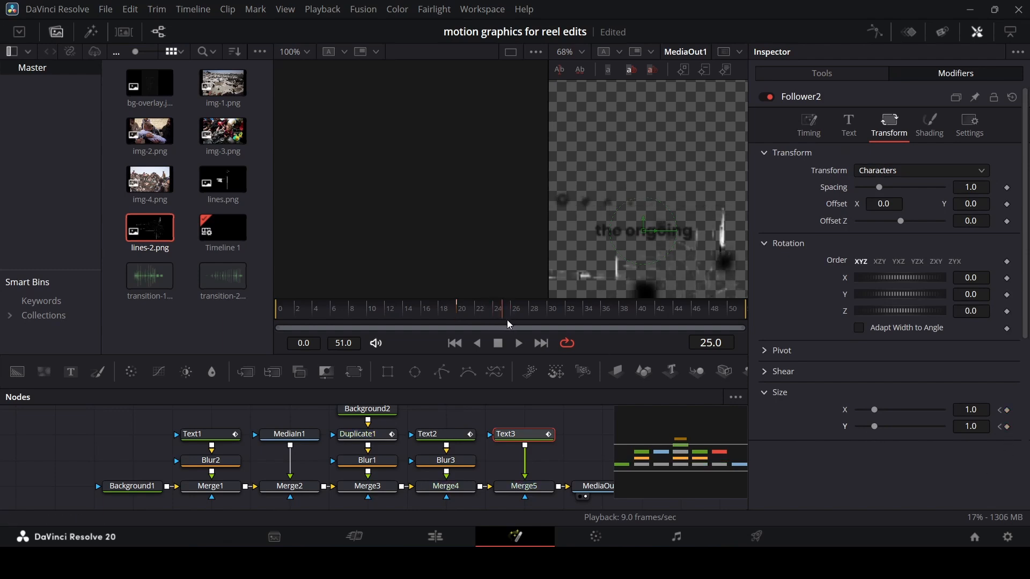
{"action": "left_click", "coordinate": [1007, 411]}
{"action": "left_click", "coordinate": [1007, 427]}
- Set the Follower's size X and Y to 0.0 at frame 20 and play back the "the ongoing" text animation
{"action": "left_click_drag", "start_coordinate": [457, 315], "coordinate": [462, 314]}
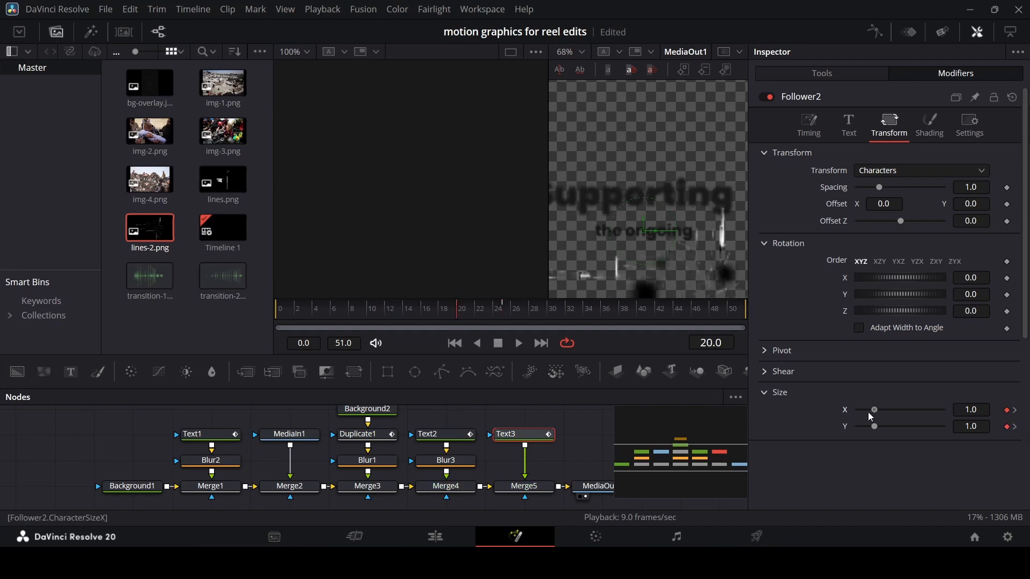
{"action": "left_click_drag", "start_coordinate": [874, 410], "coordinate": [853, 429]}
{"action": "left_click", "coordinate": [422, 316]}
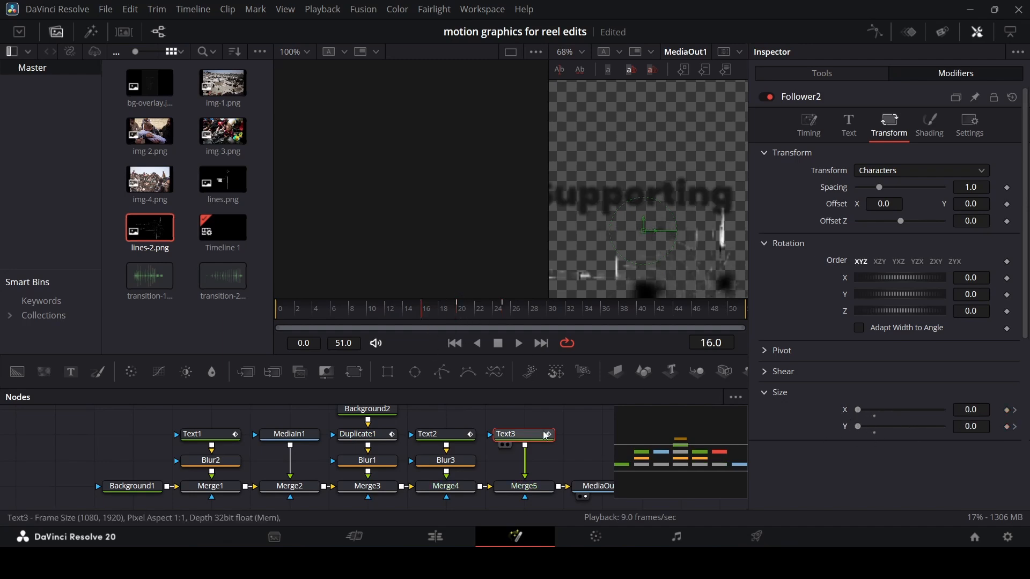
{"action": "left_click", "coordinate": [546, 436]}
{"action": "key", "text": "space"}
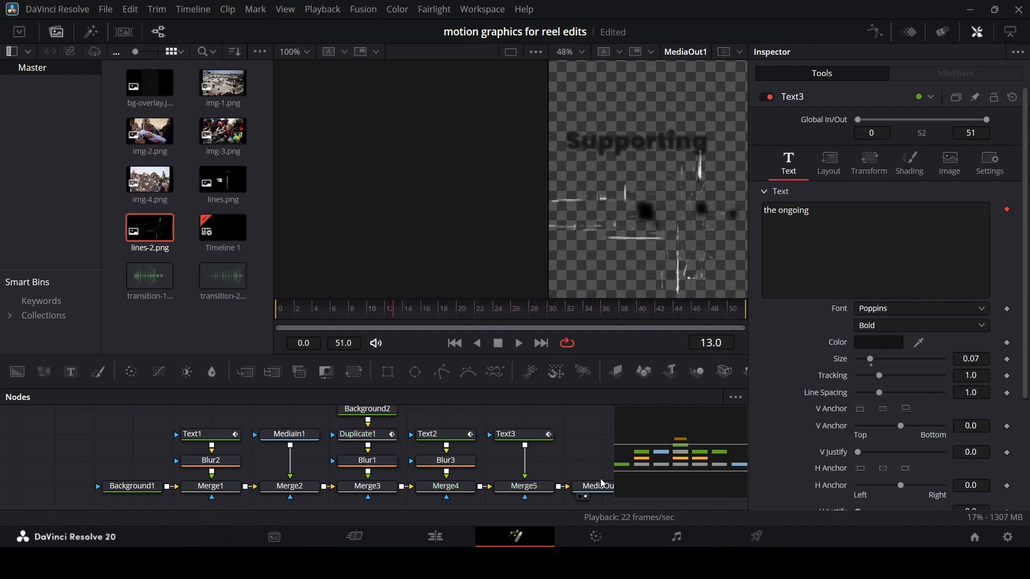
- Insert a Transform node between Merge5 and MediaOut1 and keyframe its size at frame 0
{"action": "left_click_drag", "start_coordinate": [591, 473], "coordinate": [455, 467]}
{"action": "left_click", "coordinate": [283, 472]}
{"action": "left_click", "coordinate": [353, 372]}
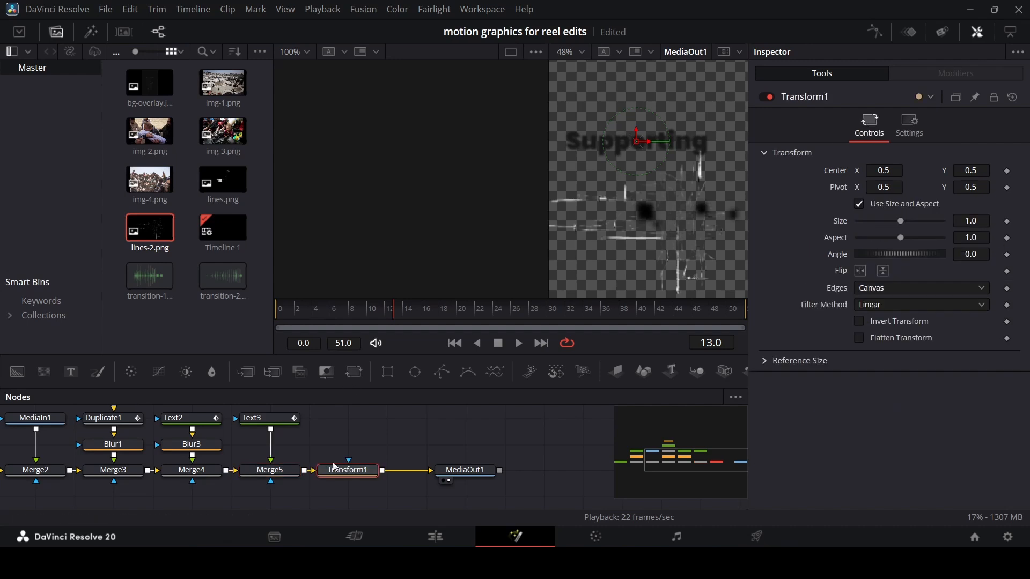
{"action": "left_click_drag", "start_coordinate": [356, 317], "coordinate": [250, 314]}
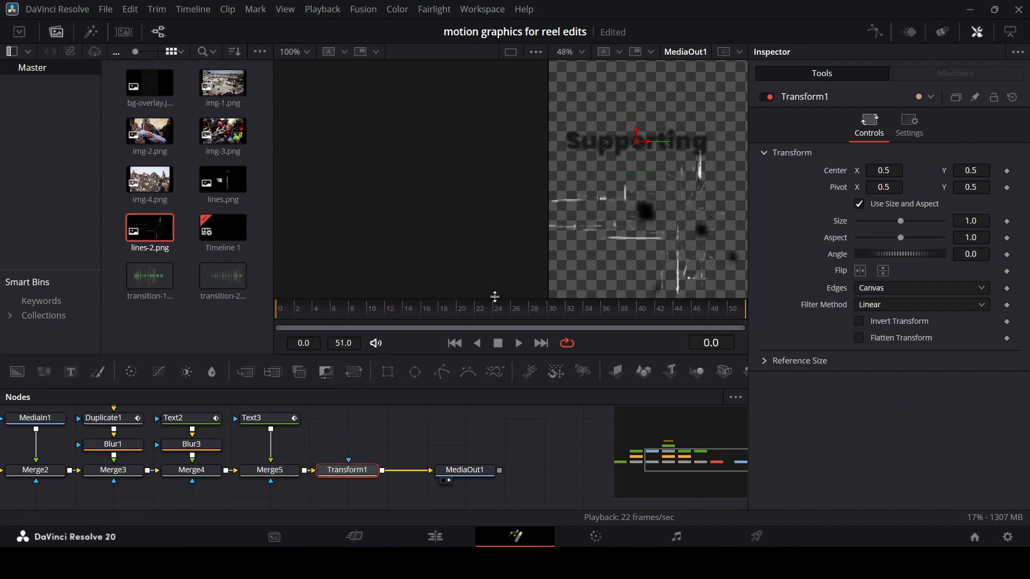
{"action": "left_click", "coordinate": [1007, 222]}
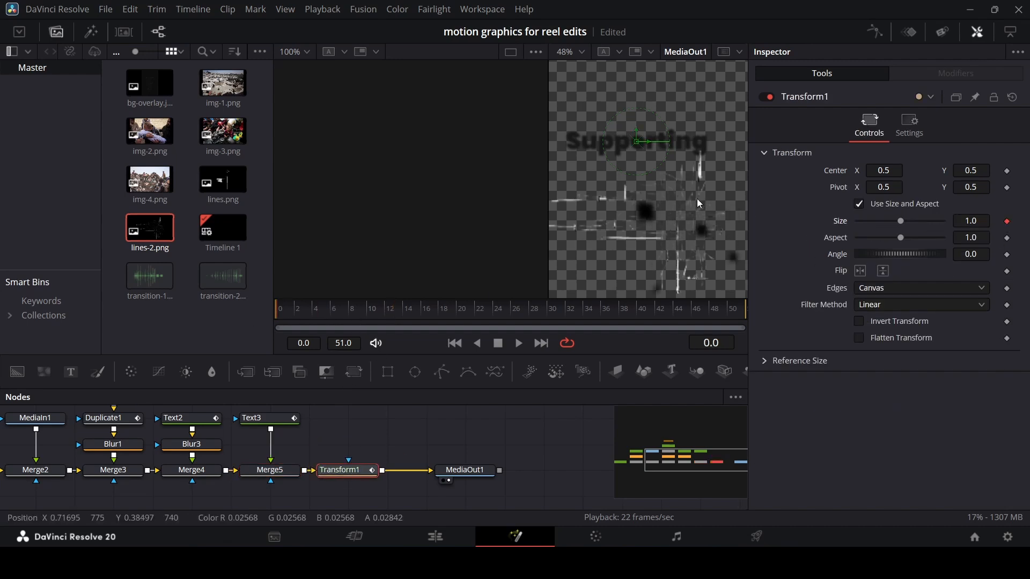
- Set Transform1's size at frame 20 to 1.5, after trying 1.2 and 1.3
{"action": "scroll", "coordinate": [697, 198], "scroll_direction": "down", "scroll_amount": 2}
{"action": "left_click_drag", "start_coordinate": [394, 314], "coordinate": [463, 314]}
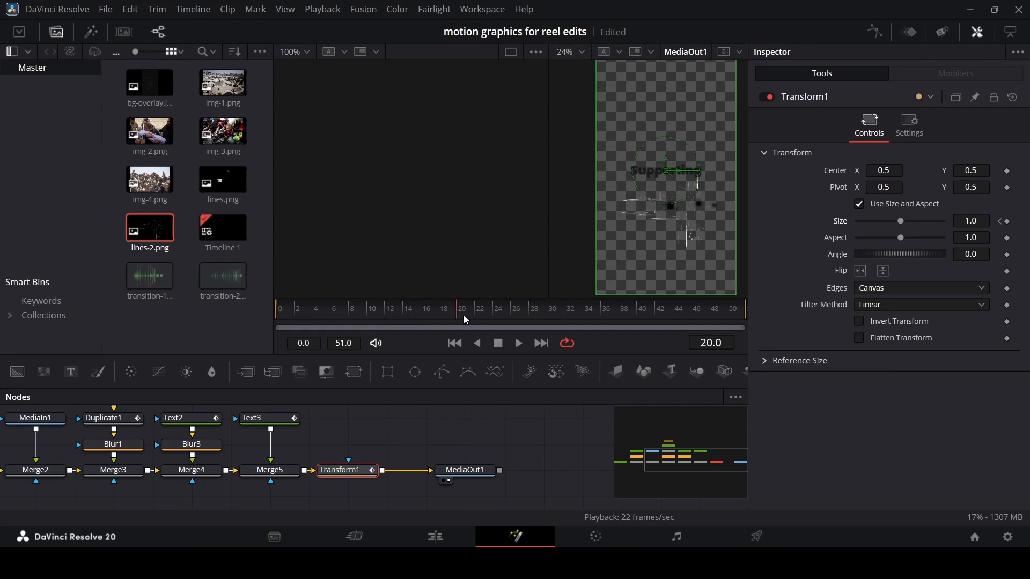
{"action": "left_click", "coordinate": [984, 220]}
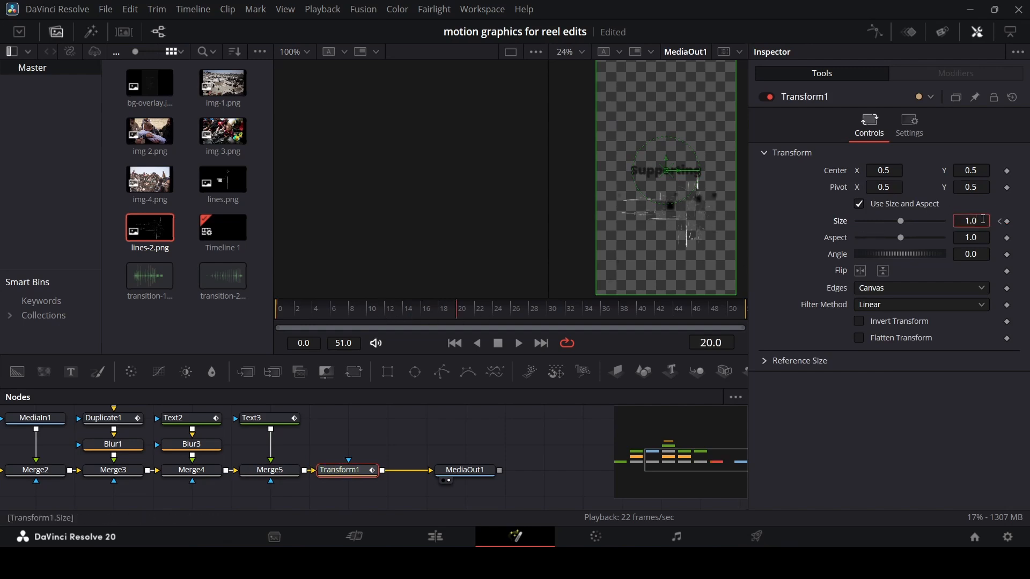
{"action": "type", "text": "2"}
{"action": "key", "text": "Tab"}
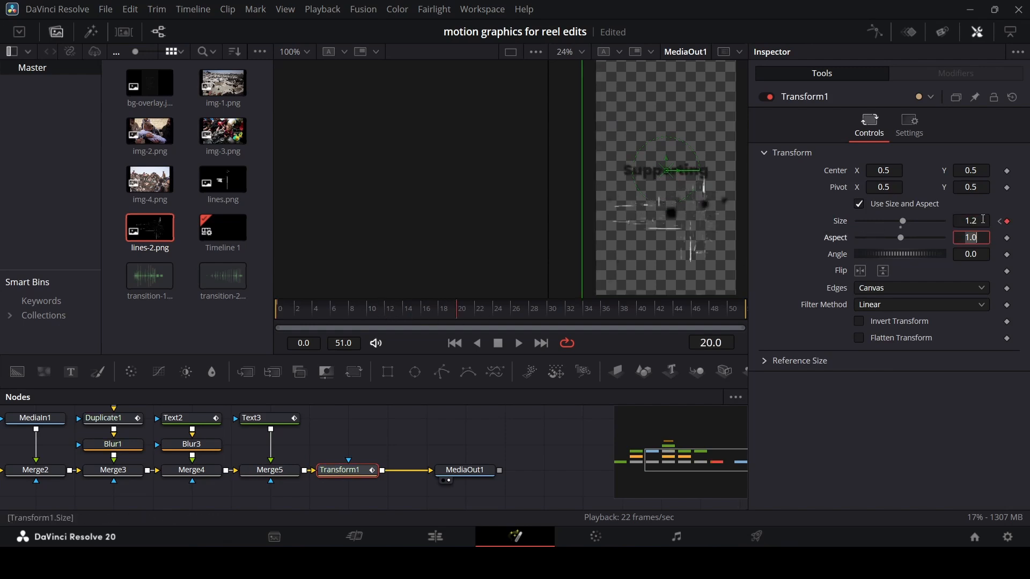
{"action": "left_click", "coordinate": [984, 220]}
{"action": "type", "text": "3"}
{"action": "key", "text": "Tab"}
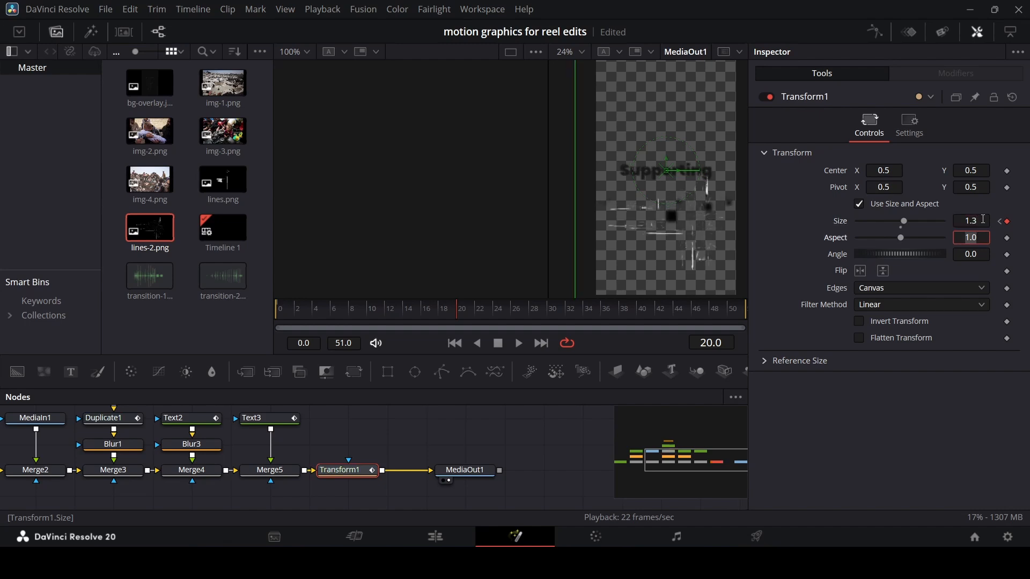
{"action": "left_click", "coordinate": [983, 220]}
{"action": "key", "text": "Tab"}
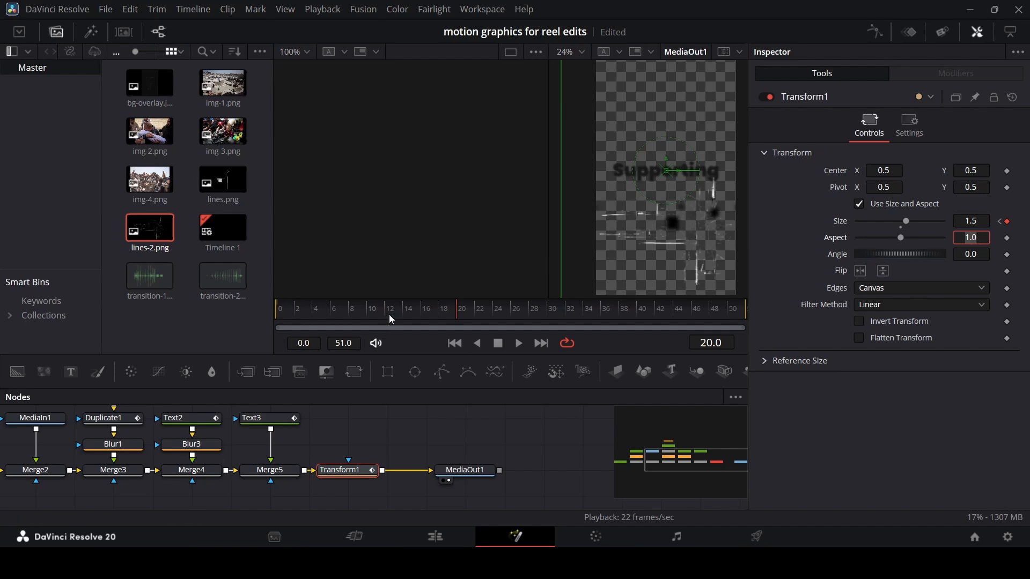
- Play back the composition from frame 0 to check the zoom-in
{"action": "left_click_drag", "start_coordinate": [363, 316], "coordinate": [259, 332]}
{"action": "key", "text": "space"}
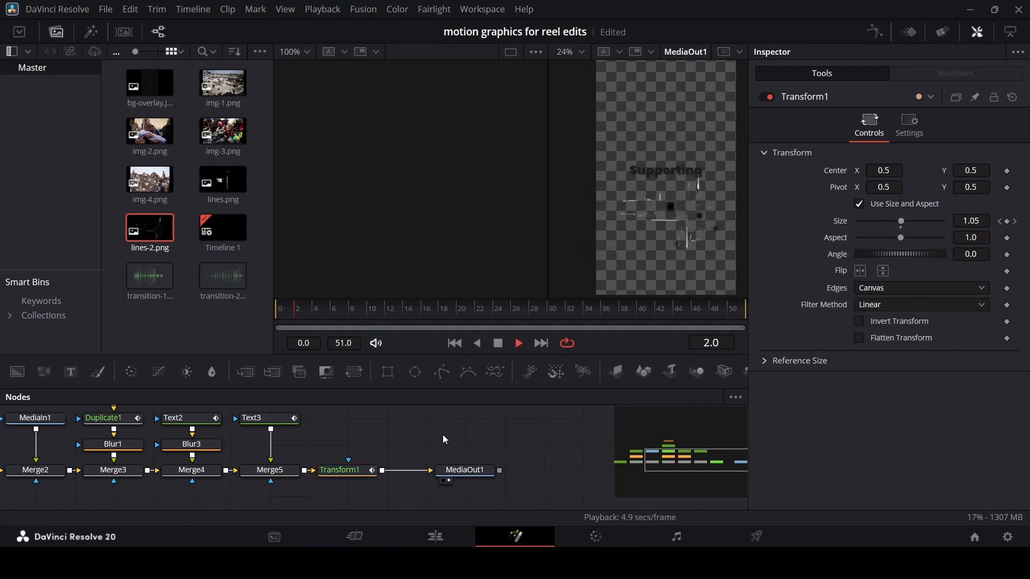
{"action": "left_click", "coordinate": [458, 314]}
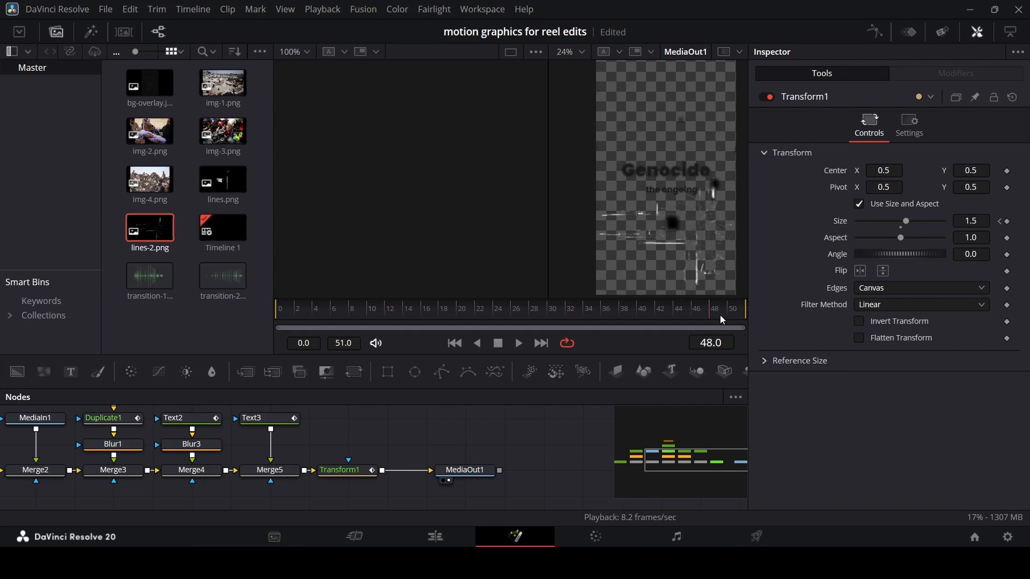
- Keyframe Transform1's center at frame 20, raise it to Y about 0.61 at frame 51, and review the motion
{"action": "left_click_drag", "start_coordinate": [743, 315], "coordinate": [462, 318]}
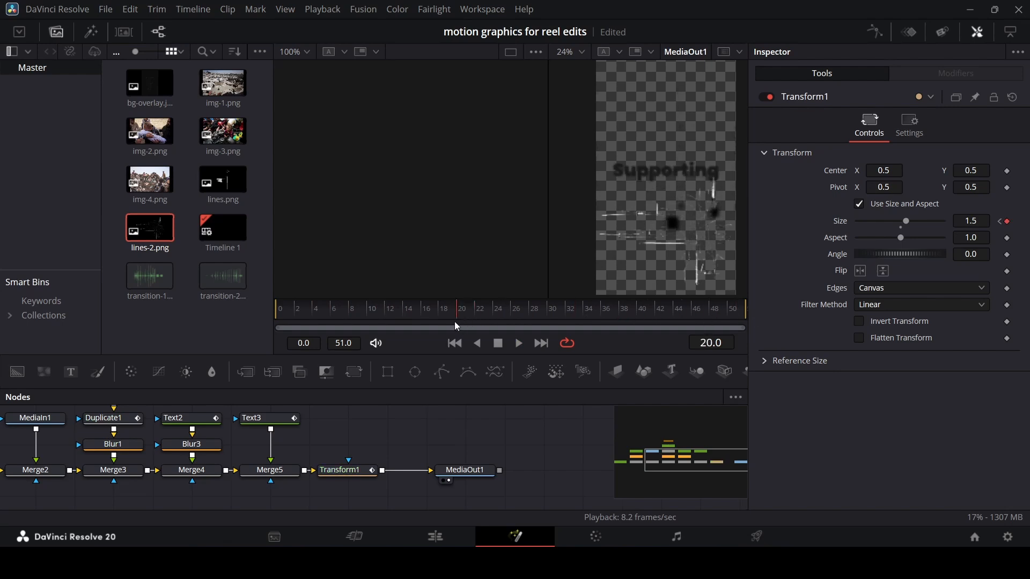
{"action": "left_click", "coordinate": [337, 473]}
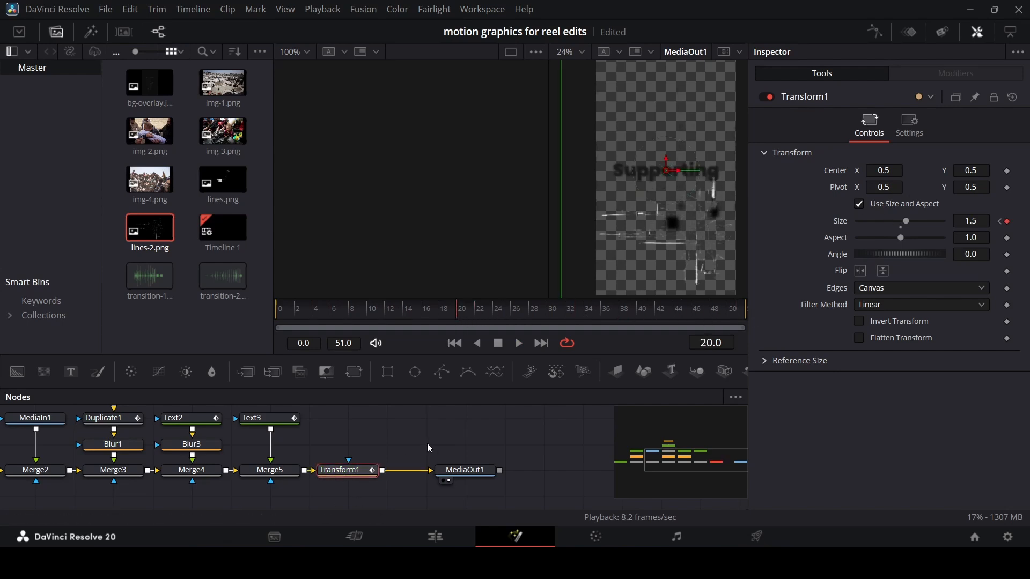
{"action": "left_click", "coordinate": [1008, 171]}
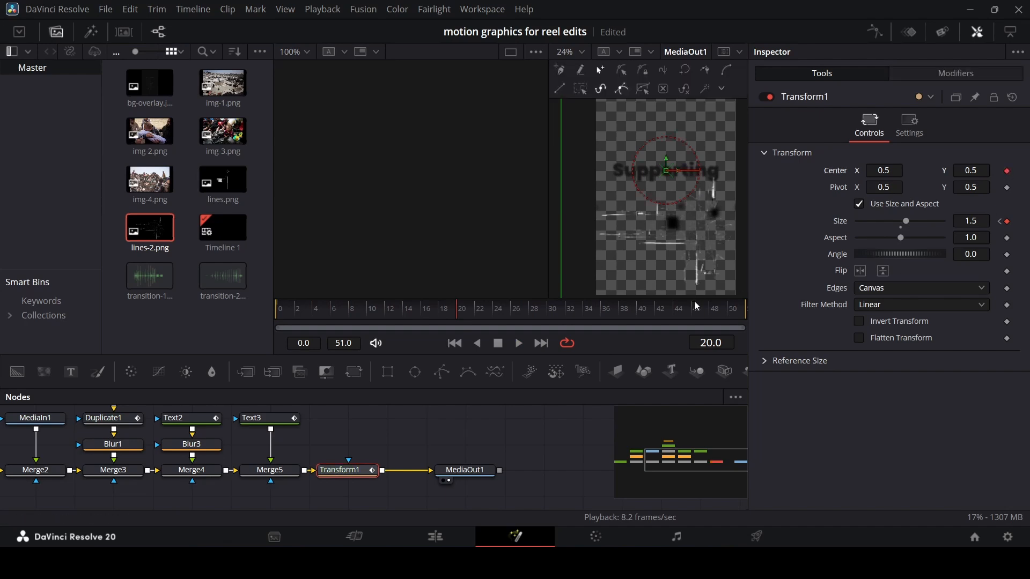
{"action": "left_click", "coordinate": [744, 310]}
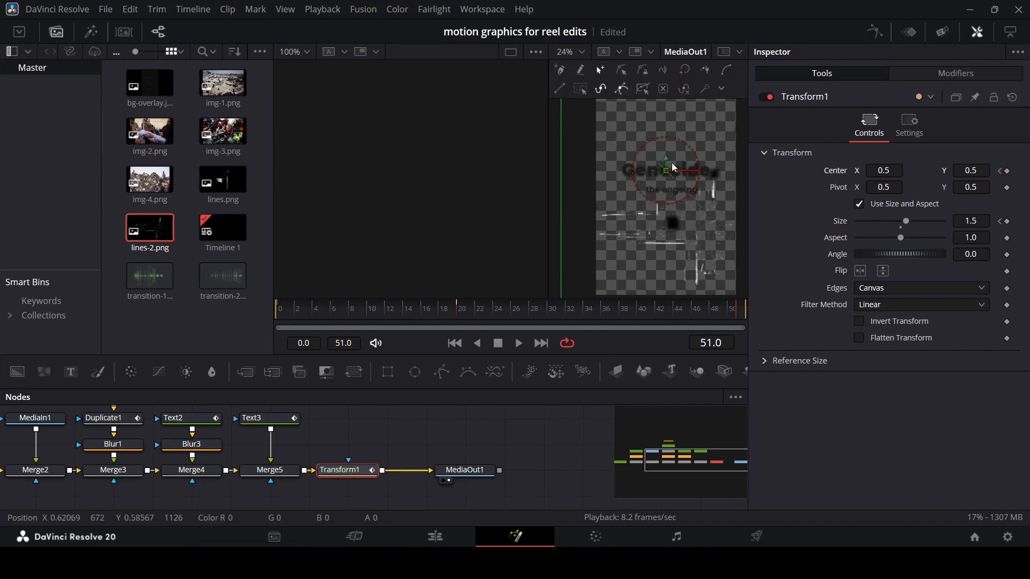
{"action": "left_click_drag", "start_coordinate": [668, 161], "coordinate": [673, 139]}
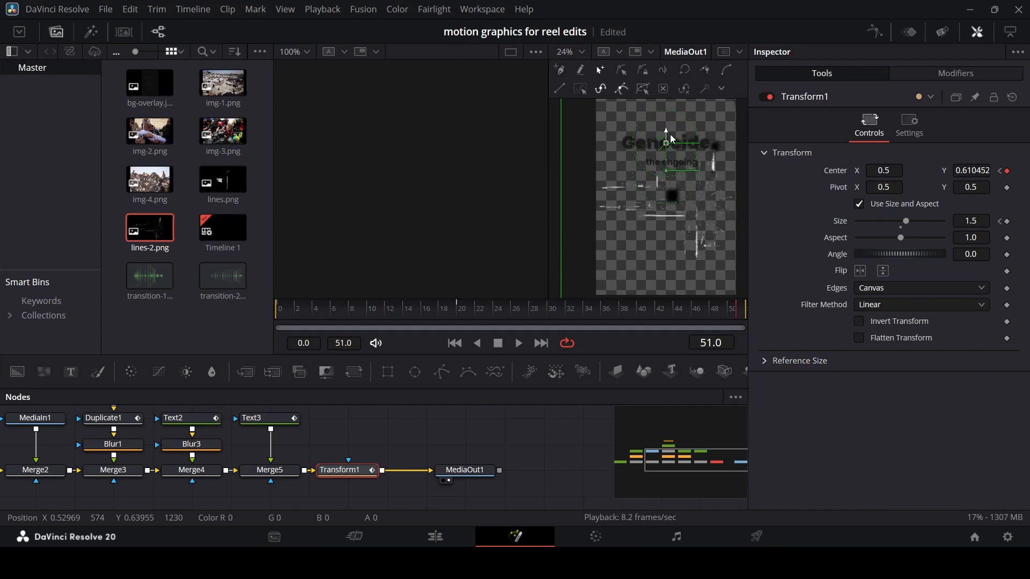
{"action": "scroll", "coordinate": [662, 191], "scroll_direction": "down", "scroll_amount": 2}
{"action": "left_click", "coordinate": [552, 445]}
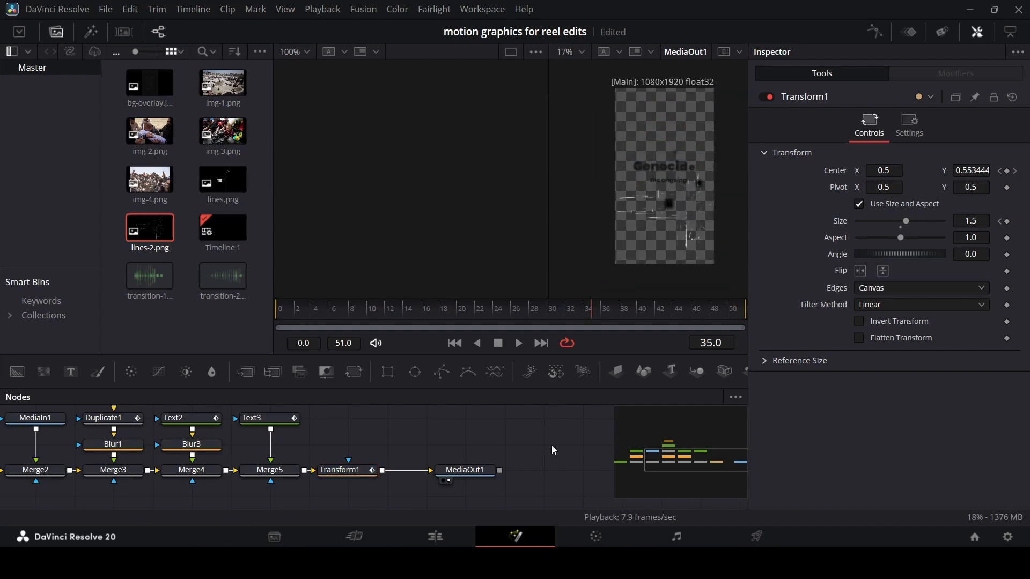
{"action": "left_click", "coordinate": [336, 9]}
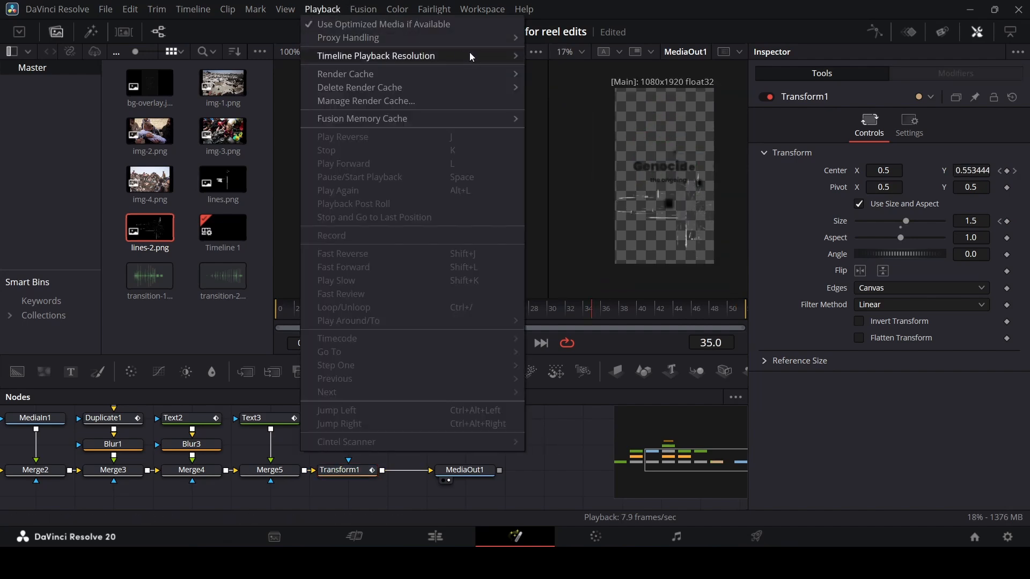
{"action": "mouse_move", "coordinate": [469, 53]}
{"action": "left_click", "coordinate": [573, 428]}
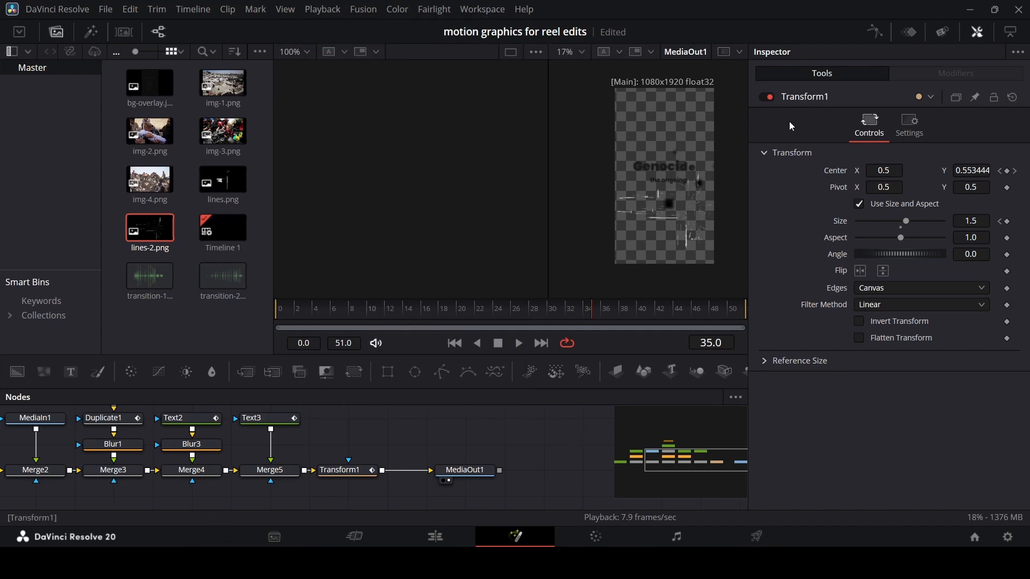
{"action": "left_click", "coordinate": [879, 31]}
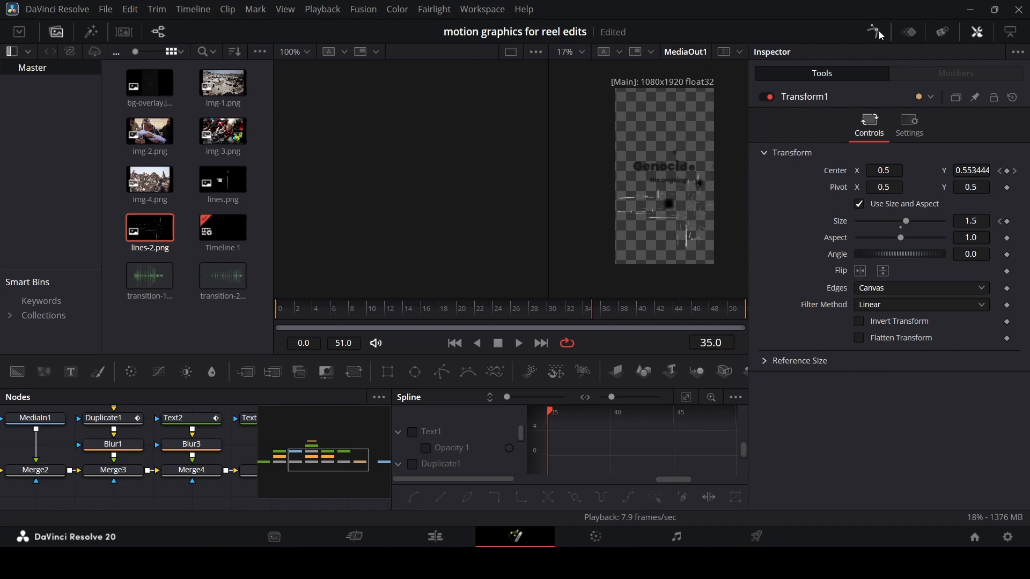
{"action": "left_click", "coordinate": [879, 30]}
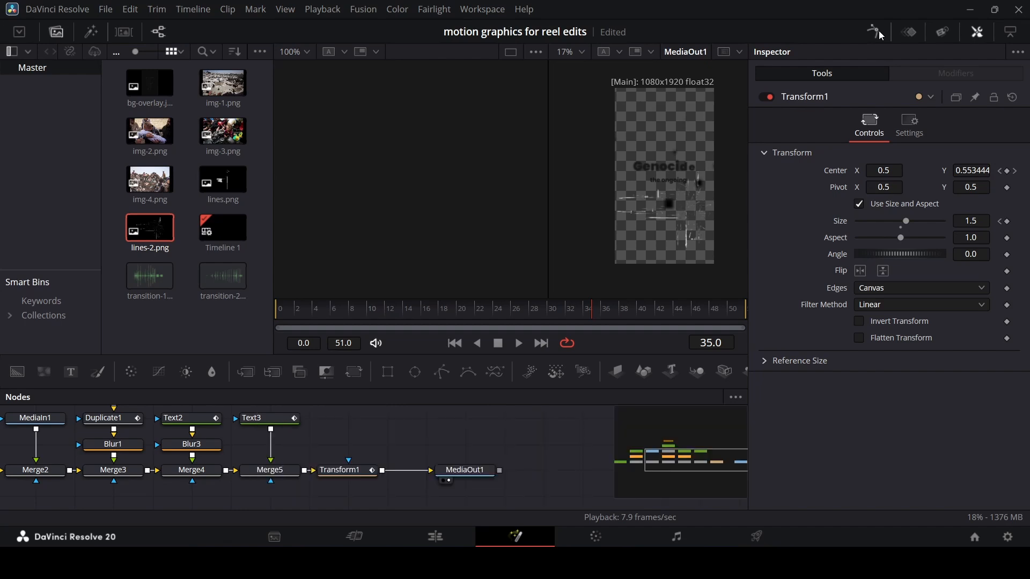
- Show Transform1's animation curves in the Spline editor and fit them to the view
{"action": "left_click", "coordinate": [878, 31]}
{"action": "scroll", "coordinate": [407, 446], "scroll_direction": "down", "scroll_amount": 3}
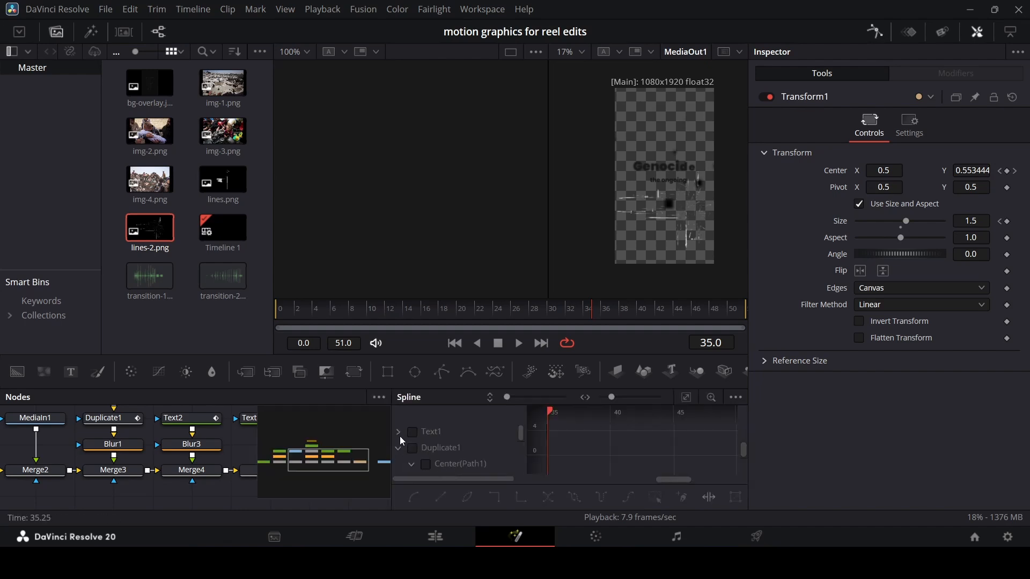
{"action": "left_click", "coordinate": [398, 432]}
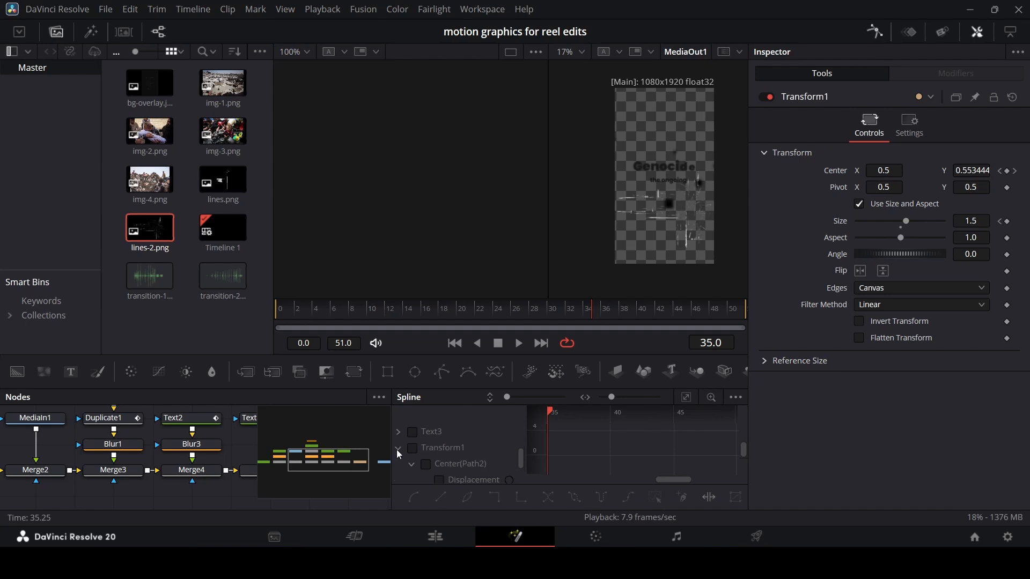
{"action": "left_click", "coordinate": [398, 449]}
{"action": "left_click", "coordinate": [412, 465]}
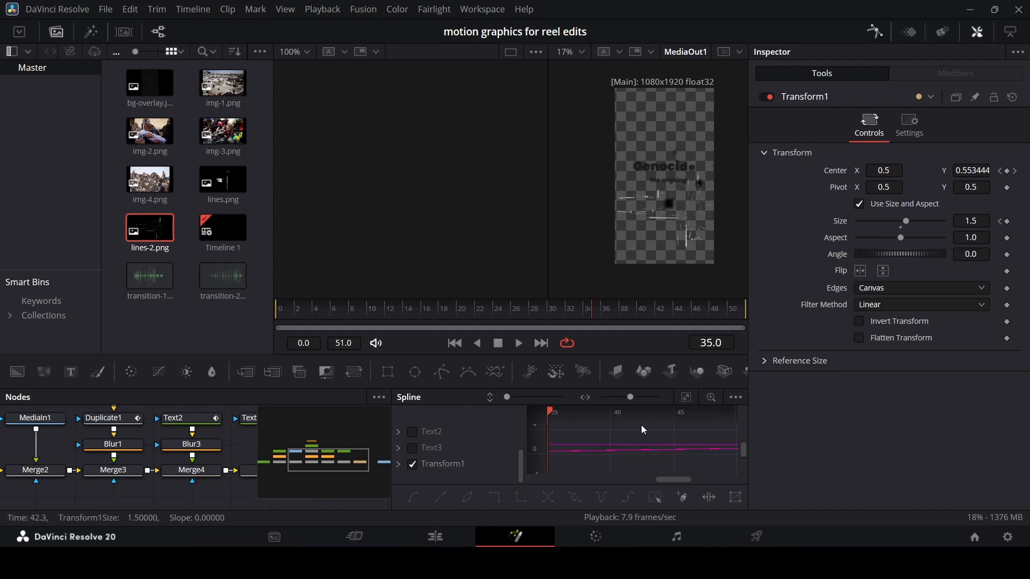
{"action": "left_click", "coordinate": [686, 397]}
{"action": "left_click_drag", "start_coordinate": [669, 410], "coordinate": [636, 411]}
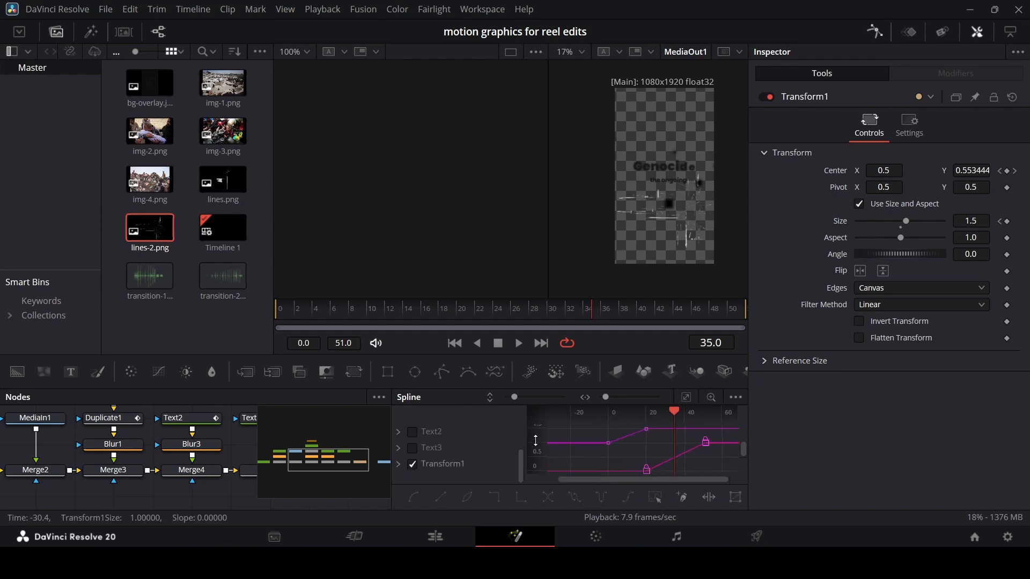
{"action": "left_click_drag", "start_coordinate": [535, 440], "coordinate": [558, 458]}
- Isolate Transform1's Size curve, smooth its keyframes, stretch the frame 20 handle back to about frame 4, and play back the zoom
{"action": "left_click", "coordinate": [507, 315]}
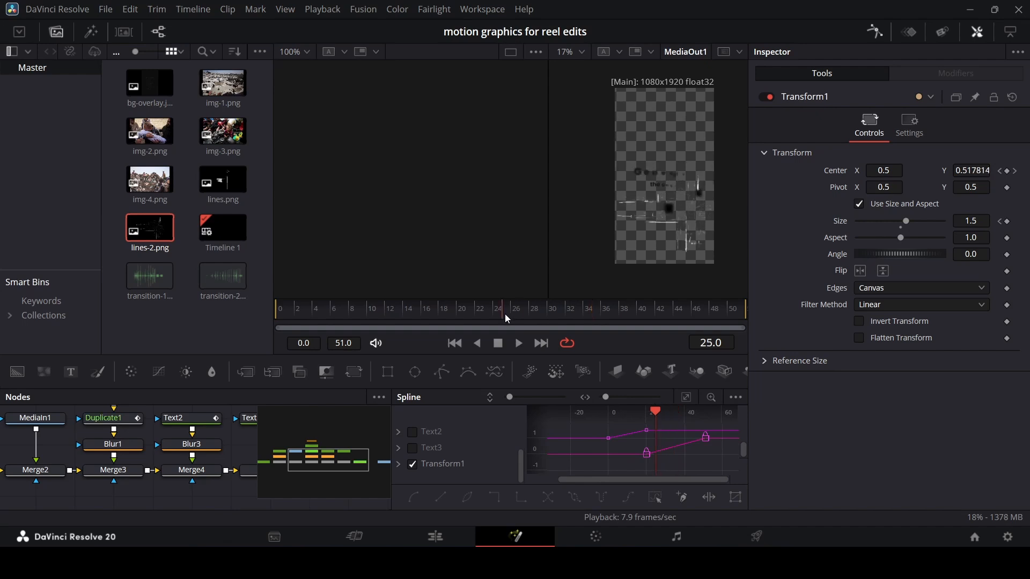
{"action": "left_click_drag", "start_coordinate": [507, 316], "coordinate": [379, 316]}
{"action": "left_click", "coordinate": [398, 465]}
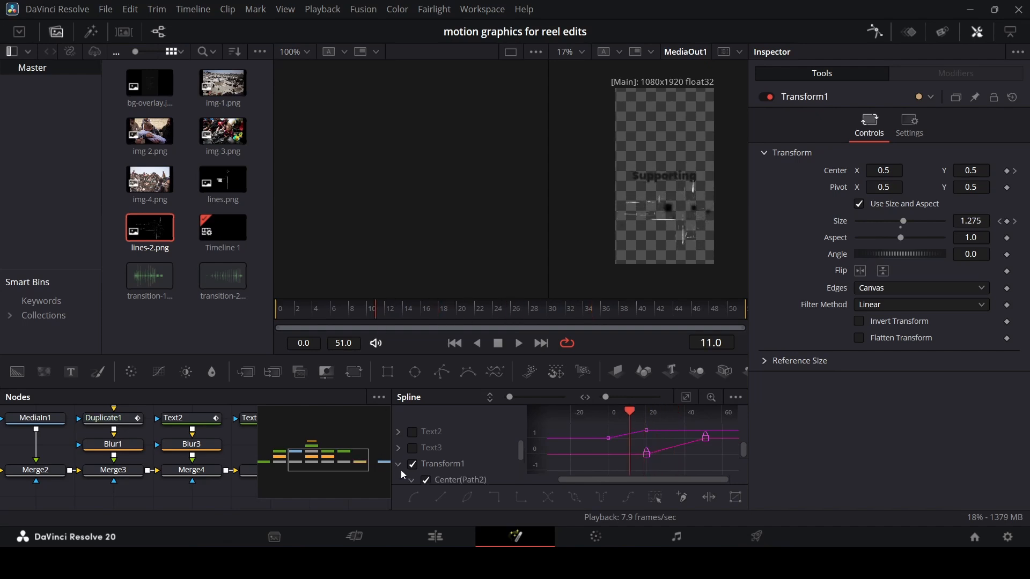
{"action": "scroll", "coordinate": [452, 468], "scroll_direction": "down", "scroll_amount": 3}
{"action": "left_click", "coordinate": [448, 470]}
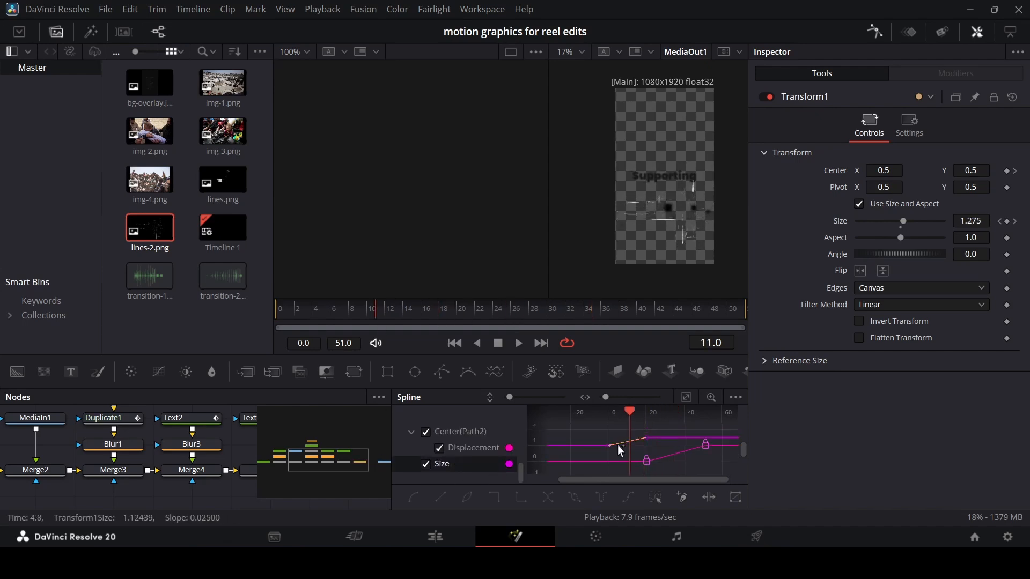
{"action": "left_click", "coordinate": [439, 450]}
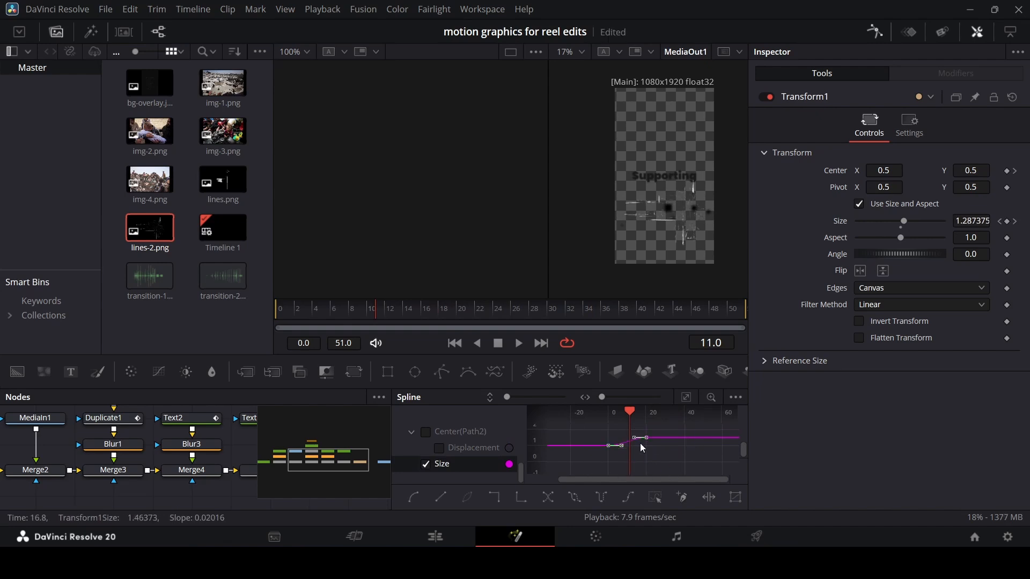
{"action": "scroll", "coordinate": [638, 444], "scroll_direction": "up", "scroll_amount": 2}
{"action": "left_click_drag", "start_coordinate": [634, 437], "coordinate": [595, 438]}
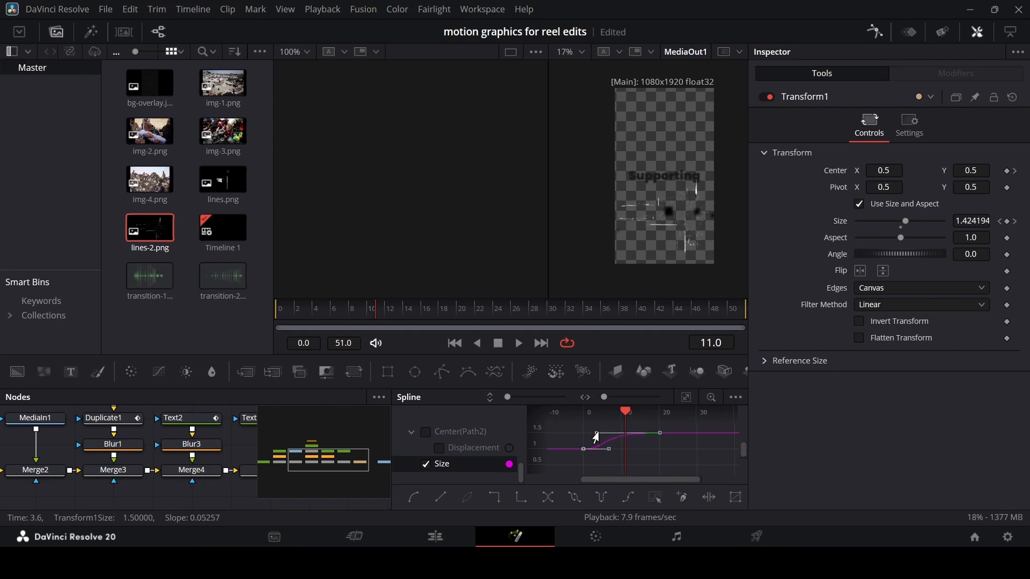
{"action": "key", "text": "space"}
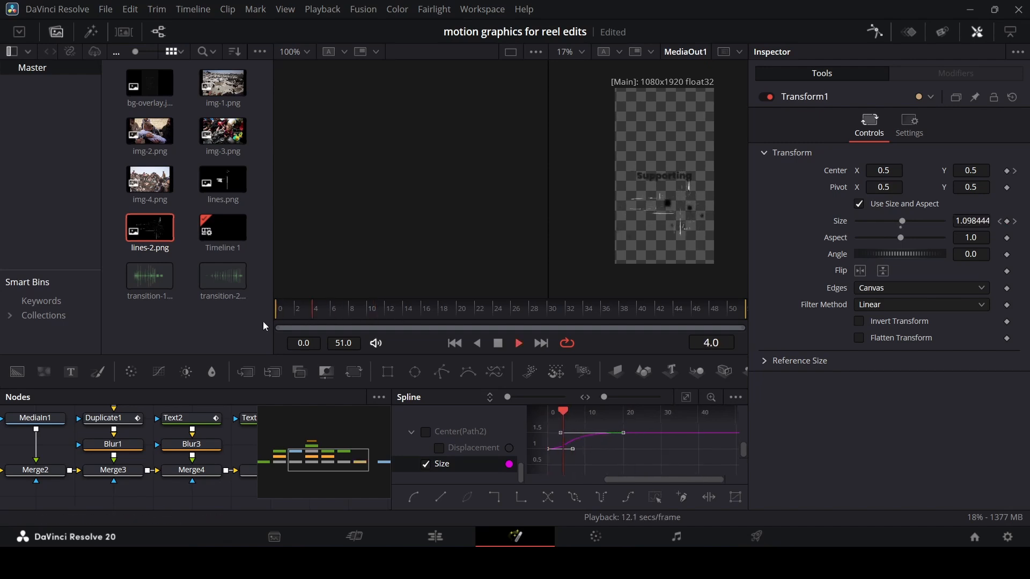
{"action": "key", "text": "space"}
- Isolate Transform1's Displacement curve, smooth its keyframes, stretch the final keyframe's handle back to about frame 23, and play back the motion
{"action": "left_click", "coordinate": [437, 447]}
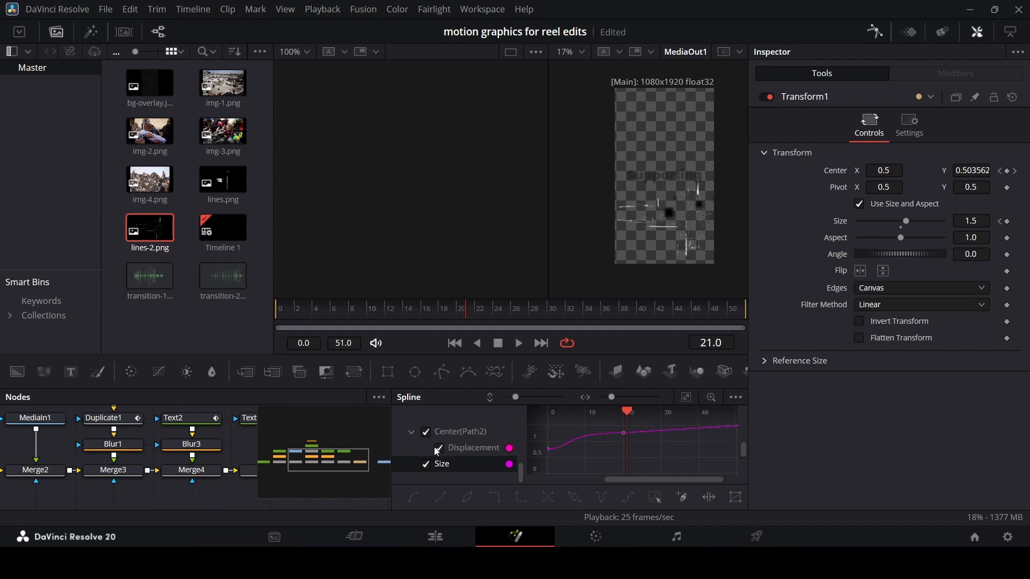
{"action": "left_click", "coordinate": [426, 464]}
{"action": "left_click", "coordinate": [686, 397]}
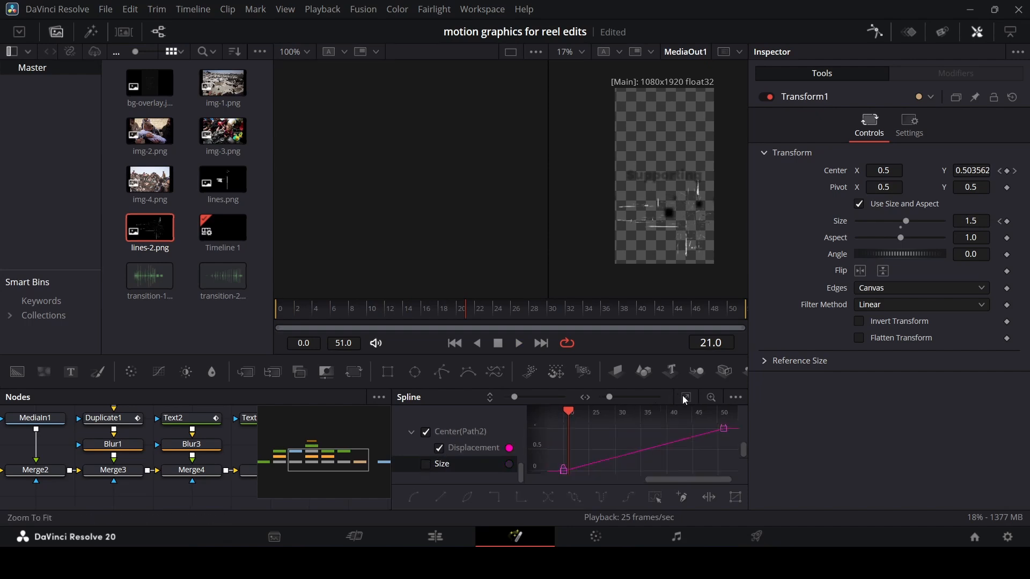
{"action": "left_click_drag", "start_coordinate": [532, 433], "coordinate": [532, 454]}
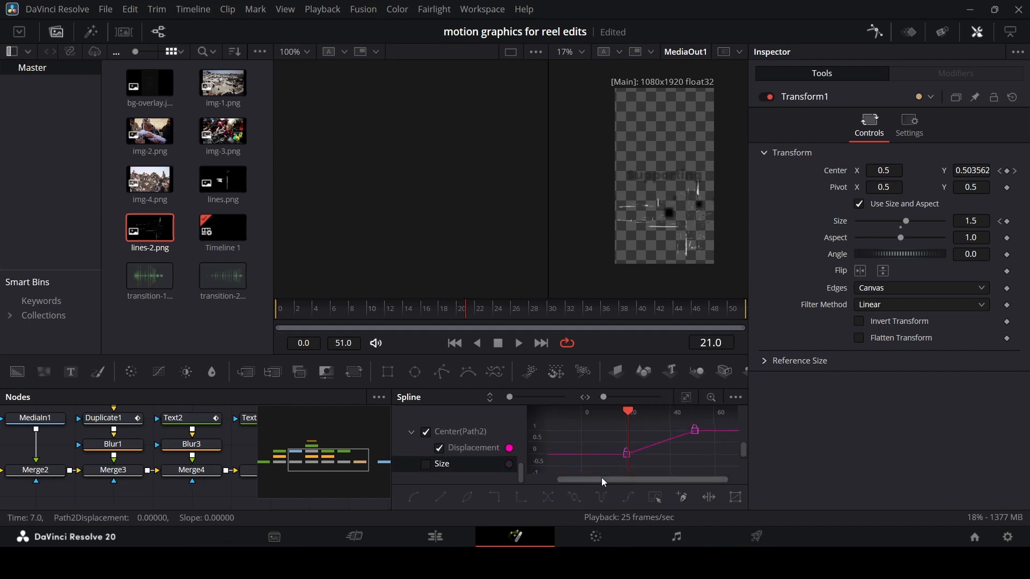
{"action": "left_click_drag", "start_coordinate": [601, 478], "coordinate": [723, 404]}
{"action": "key", "text": "s"}
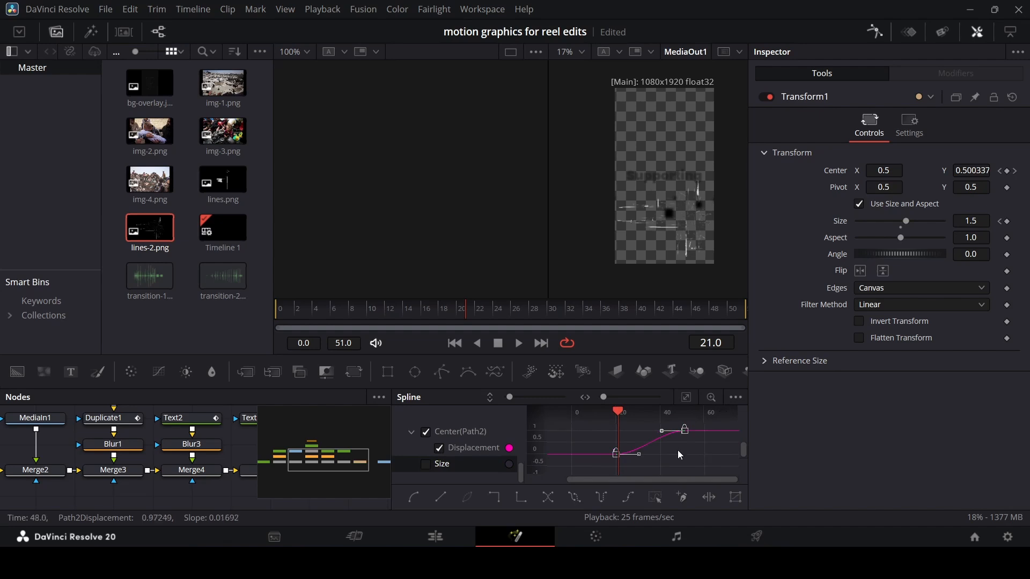
{"action": "left_click_drag", "start_coordinate": [660, 432], "coordinate": [629, 431]}
{"action": "key", "text": "space"}
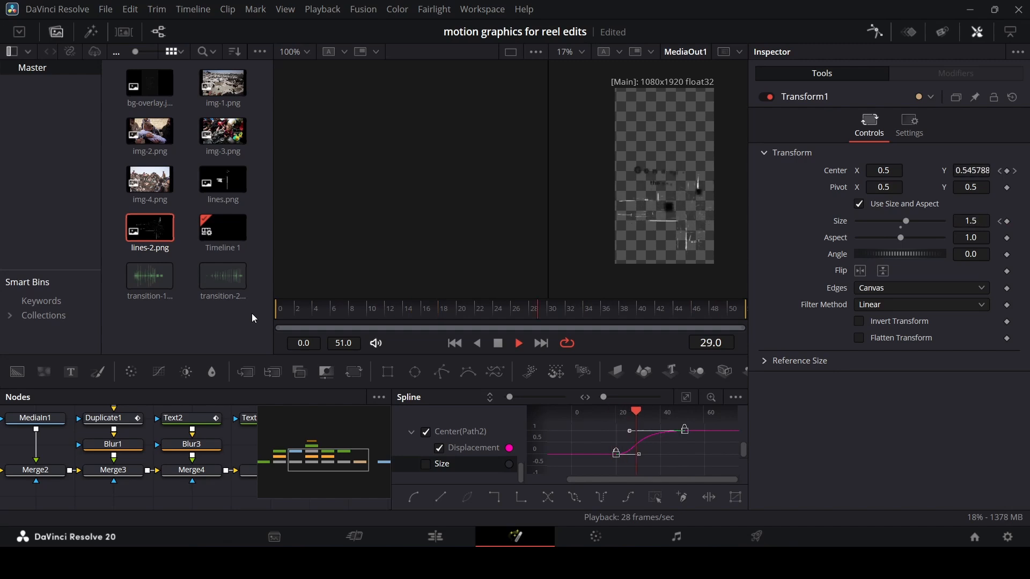
{"action": "key", "text": "space"}
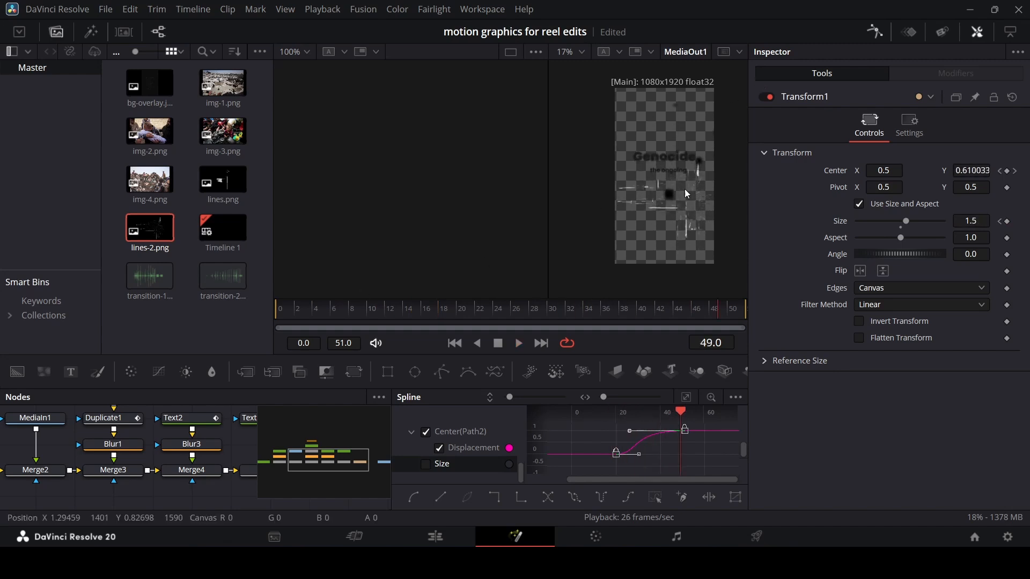
- Close the Spline editor, switch to the Edit page and play back the new section from about 00:00:03:15
{"action": "left_click", "coordinate": [870, 34]}
{"action": "left_click", "coordinate": [456, 536]}
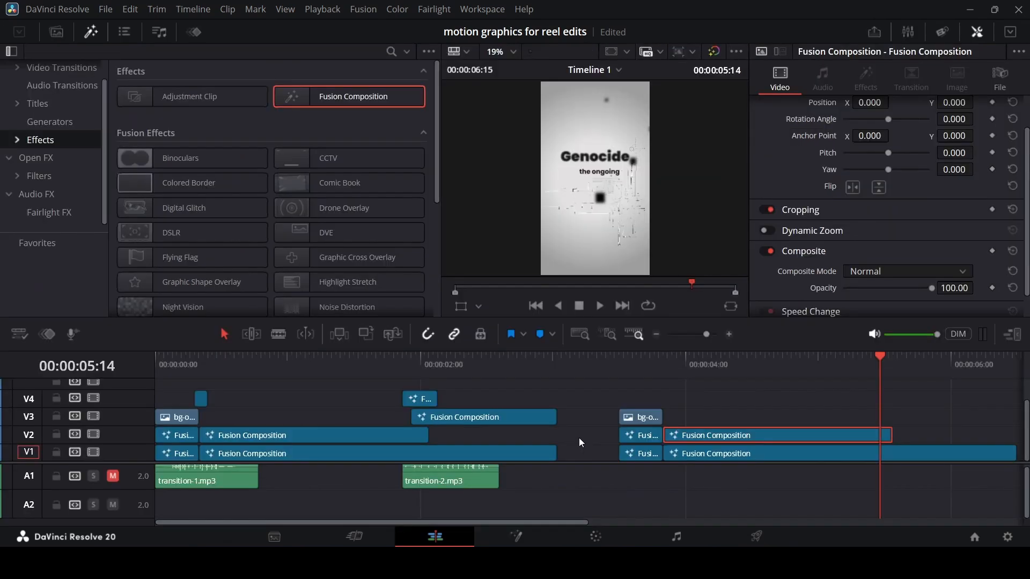
{"action": "left_click", "coordinate": [619, 362]}
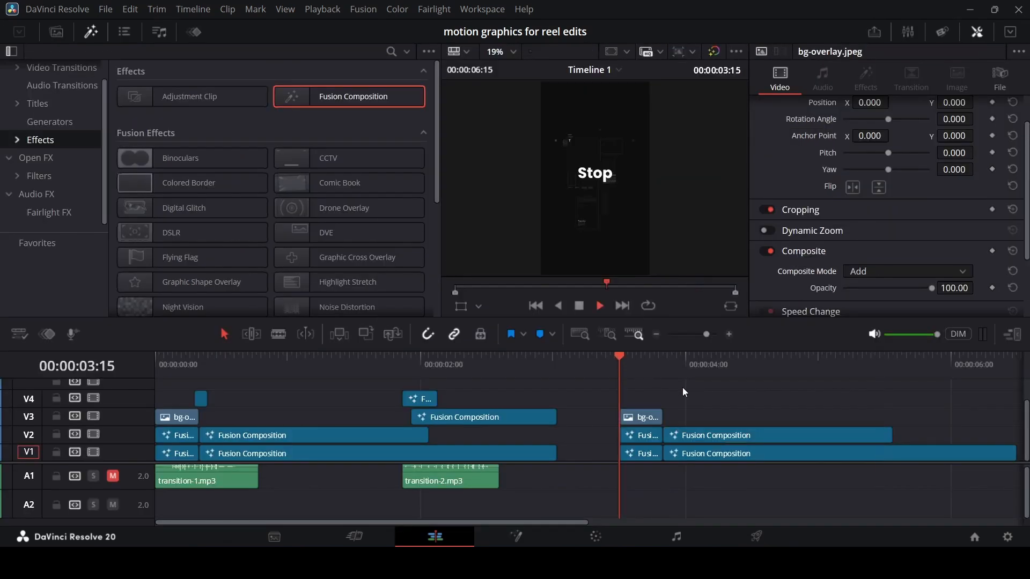
{"action": "key", "text": "space"}
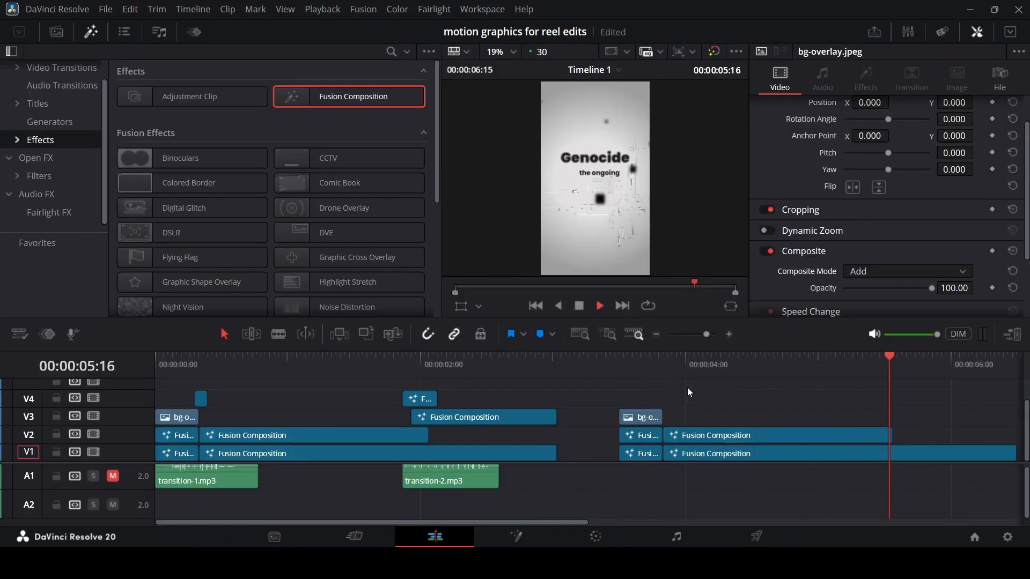
{"action": "key", "text": "space"}
{"action": "left_click", "coordinate": [628, 365]}
{"action": "key", "text": "space"}
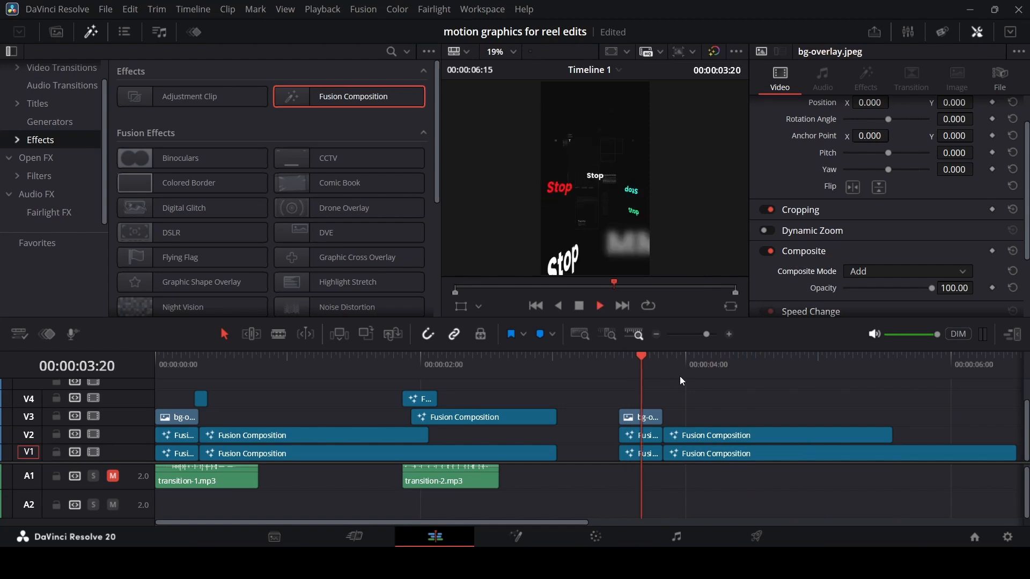
{"action": "key", "text": "space"}
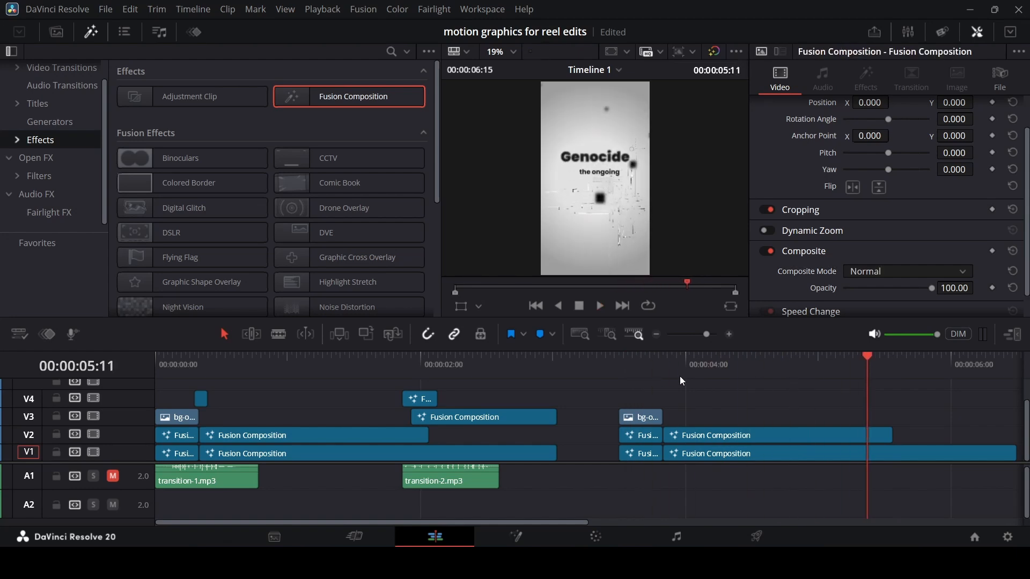
- Review the reference transition around 00:00:01:26 in the first section of the timeline
{"action": "scroll", "coordinate": [663, 394], "scroll_direction": "right", "scroll_amount": 3}
{"action": "scroll", "coordinate": [663, 393], "scroll_direction": "left", "scroll_amount": 3}
{"action": "left_click", "coordinate": [471, 417]}
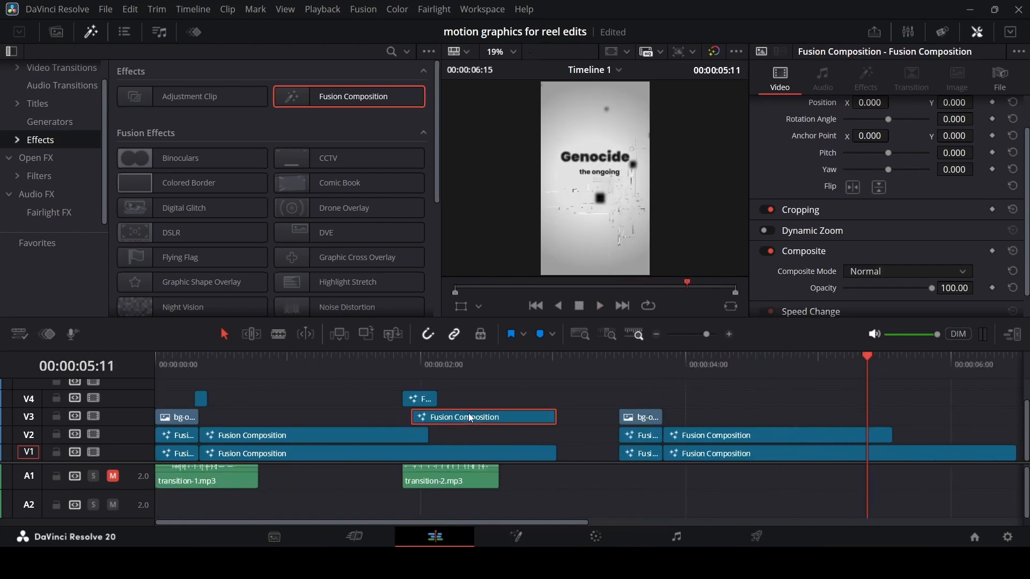
{"action": "left_click", "coordinate": [404, 365]}
{"action": "key", "text": "space"}
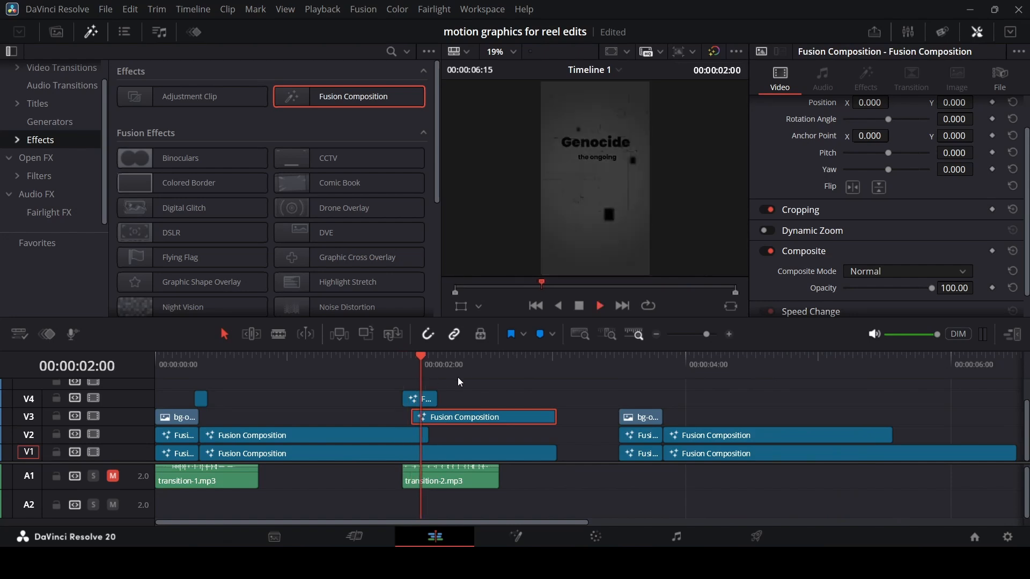
{"action": "left_click_drag", "start_coordinate": [446, 365], "coordinate": [397, 375]}
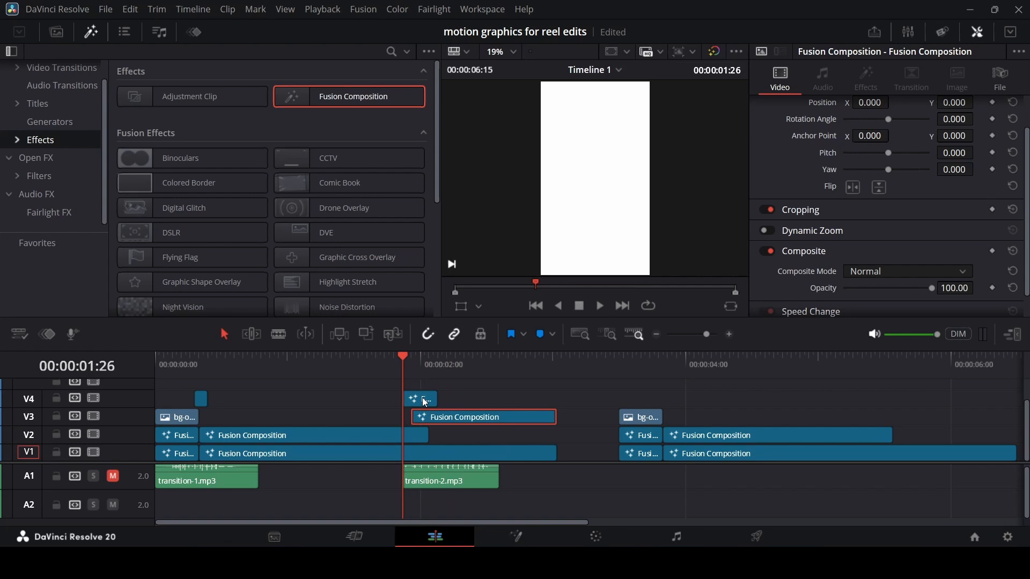
{"action": "left_click", "coordinate": [416, 365]}
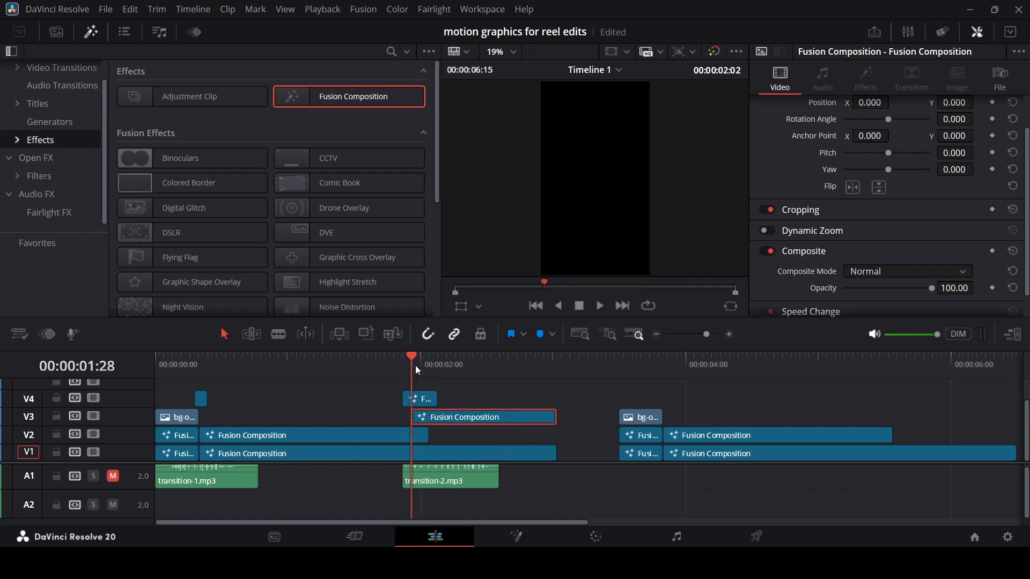
- Disable video track V4 and play back the reference transition without its overlay
{"action": "left_click", "coordinate": [93, 398]}
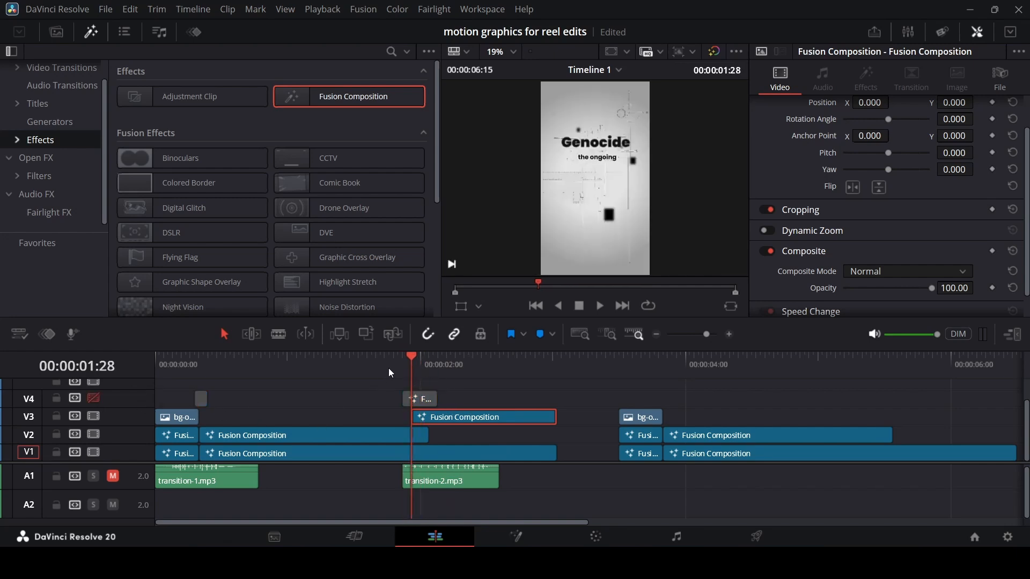
{"action": "left_click", "coordinate": [403, 359]}
{"action": "key", "text": "space"}
{"action": "key", "text": "space"}
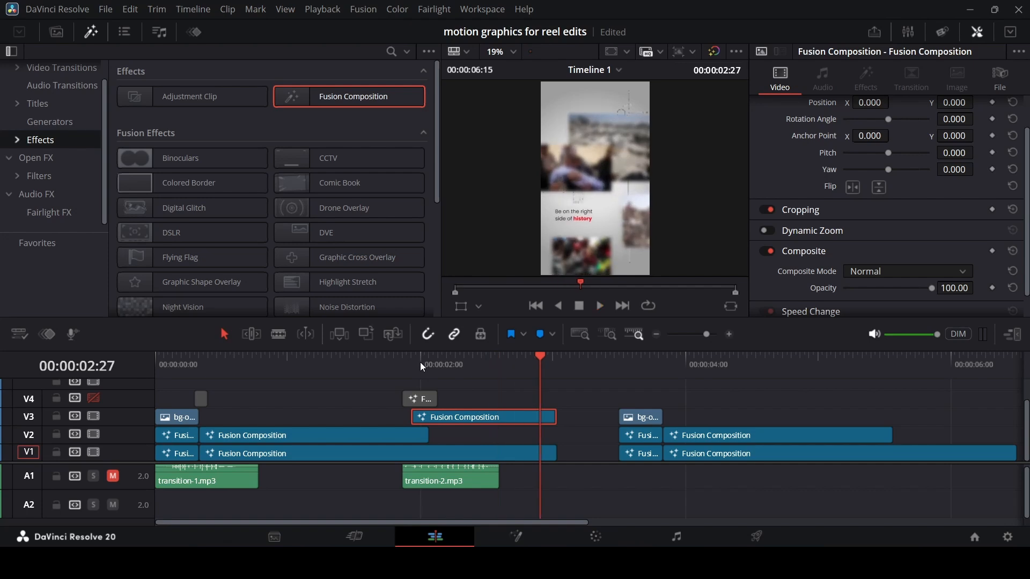
{"action": "left_click", "coordinate": [448, 360]}
- Place another Fusion Composition on video track V3 at about 00:00:05:10, overlapping the end of the long V2 clip
{"action": "scroll", "coordinate": [678, 410], "scroll_direction": "right", "scroll_amount": 3}
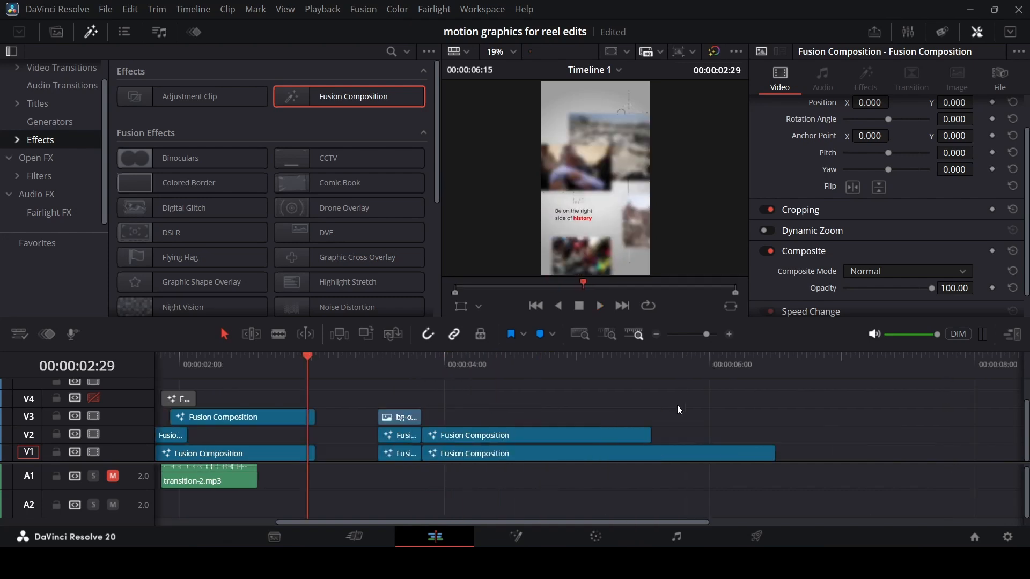
{"action": "scroll", "coordinate": [677, 405], "scroll_direction": "left", "scroll_amount": 3}
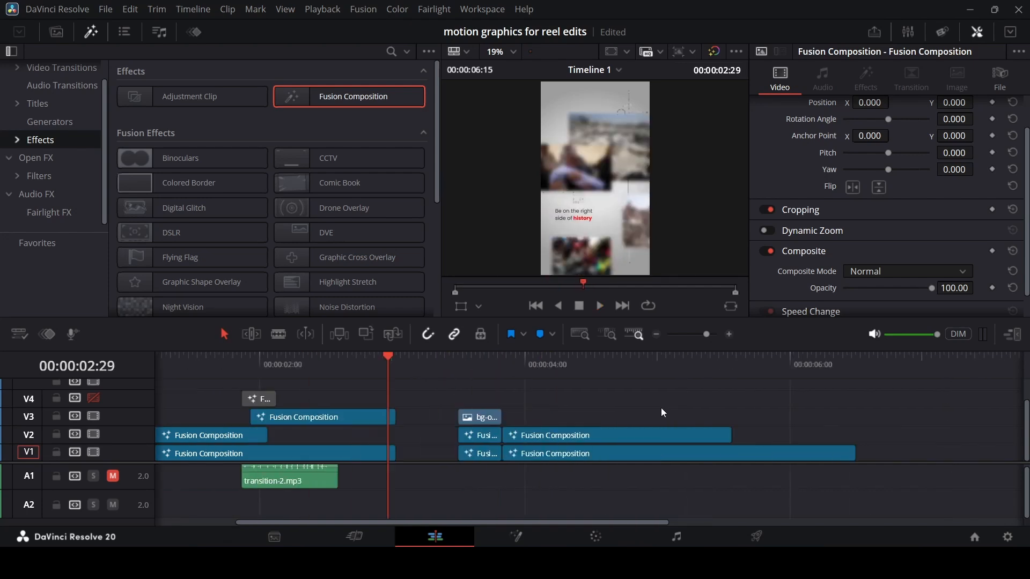
{"action": "left_click_drag", "start_coordinate": [343, 99], "coordinate": [772, 417]}
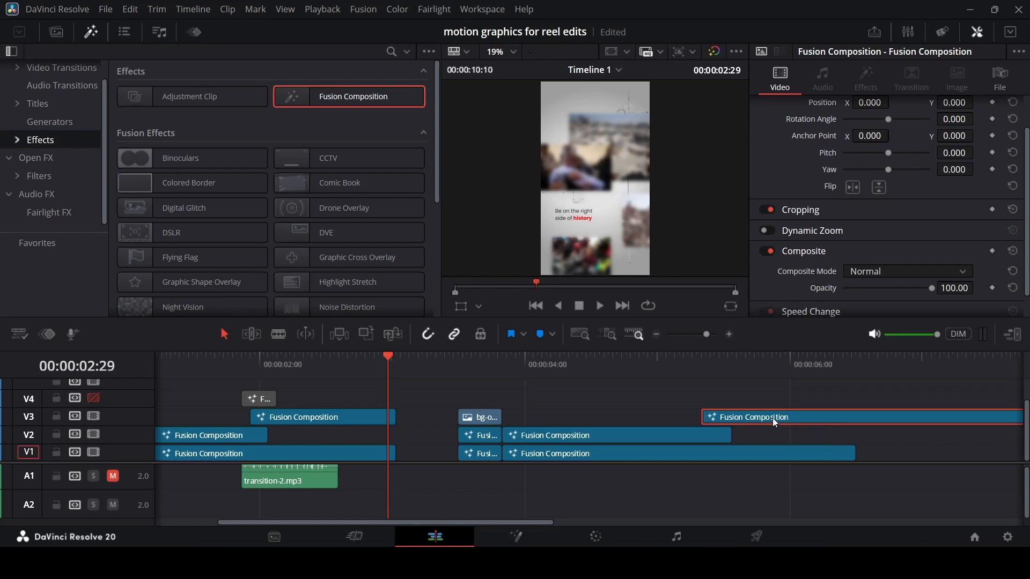
- Split the new V3 composition at 00:00:06:15, in line with the end of the V1 clip, and delete the excess
{"action": "left_click", "coordinate": [703, 362]}
{"action": "left_click", "coordinate": [846, 360]}
{"action": "left_click_drag", "start_coordinate": [846, 360], "coordinate": [854, 360]}
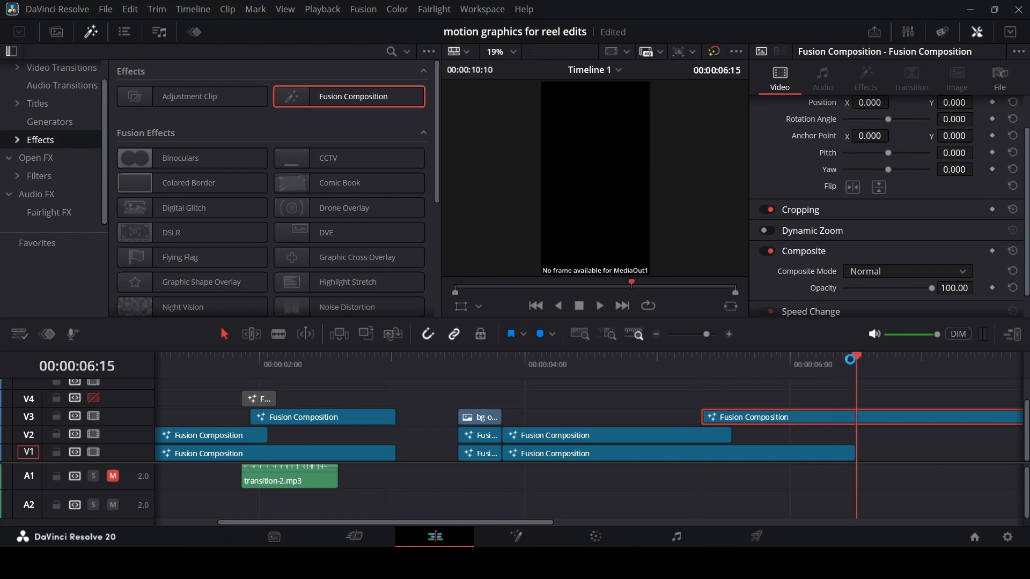
{"action": "key", "text": "ctrl+b"}
{"action": "left_click", "coordinate": [879, 422]}
{"action": "key", "text": "Delete"}
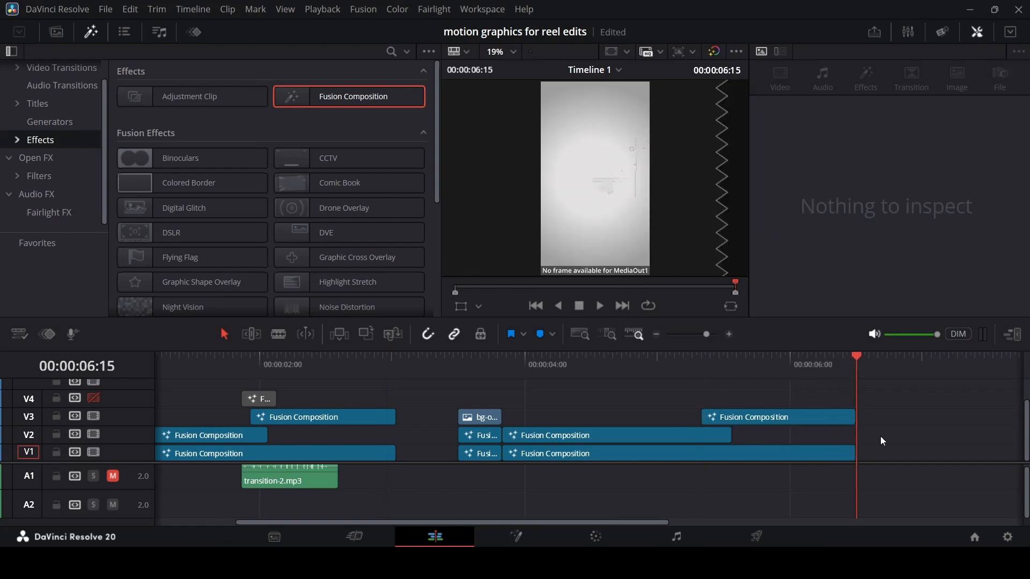
- Open the trimmed V3 Fusion composition in the Fusion page
{"action": "left_click", "coordinate": [756, 416]}
{"action": "right_click", "coordinate": [755, 417]}
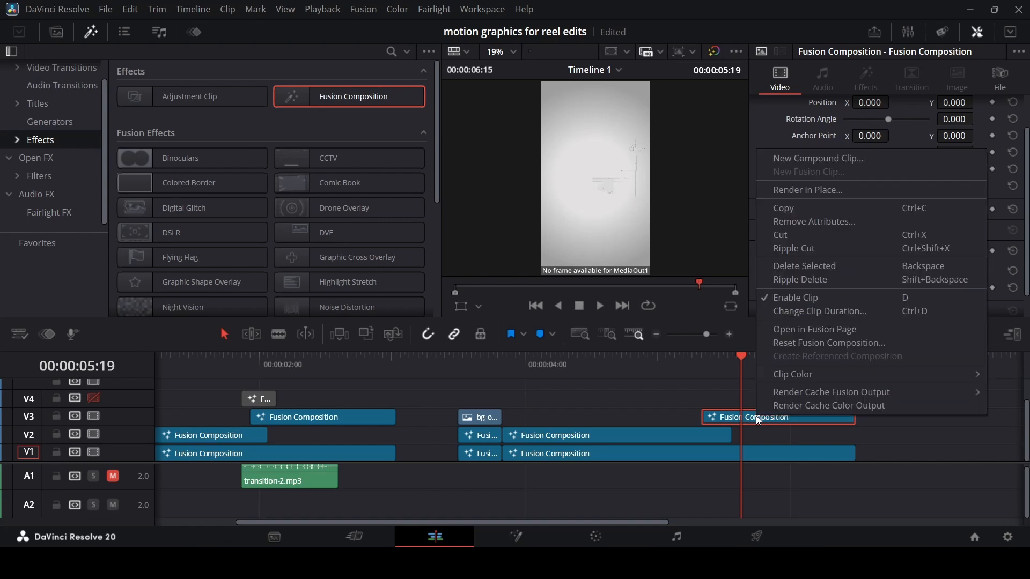
{"action": "left_click", "coordinate": [812, 327]}
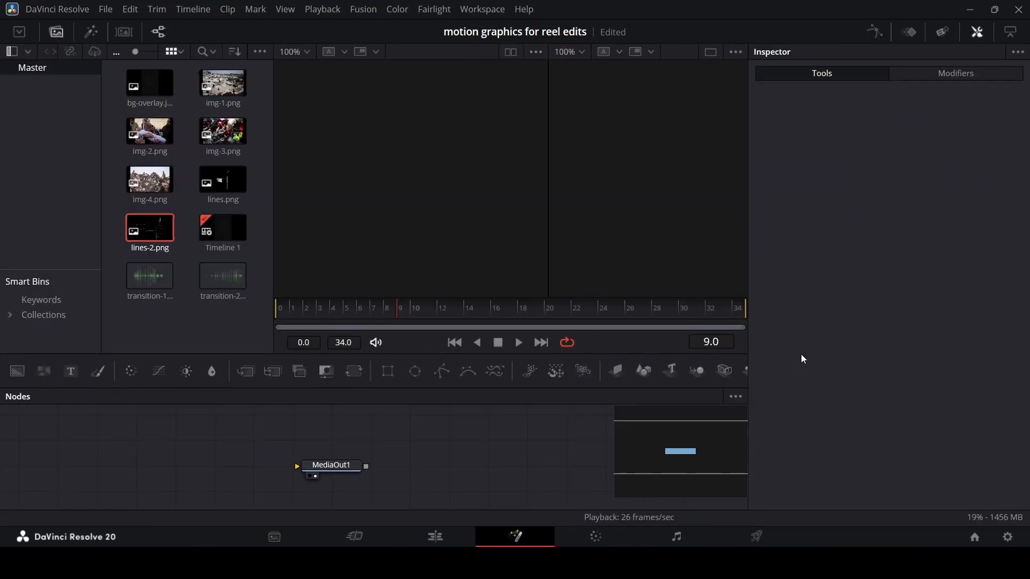
{"action": "left_click", "coordinate": [243, 335]}
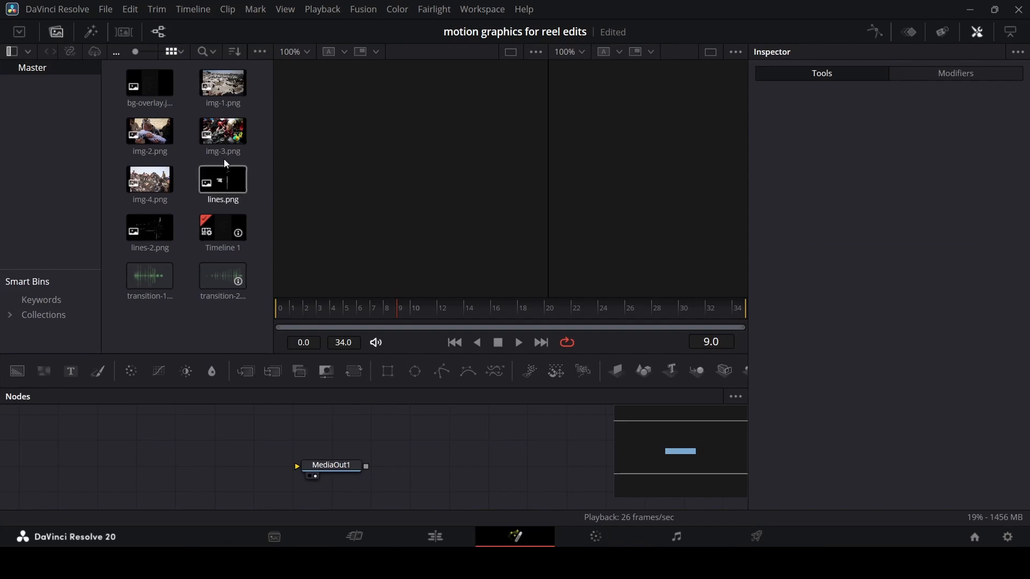
- Add img-1.png, img-2.png, img-3.png and img-4.png to the node graph, stacked vertically ahead of MediaOut1
{"action": "left_click_drag", "start_coordinate": [223, 83], "coordinate": [105, 429]}
{"action": "left_click_drag", "start_coordinate": [159, 133], "coordinate": [158, 153]}
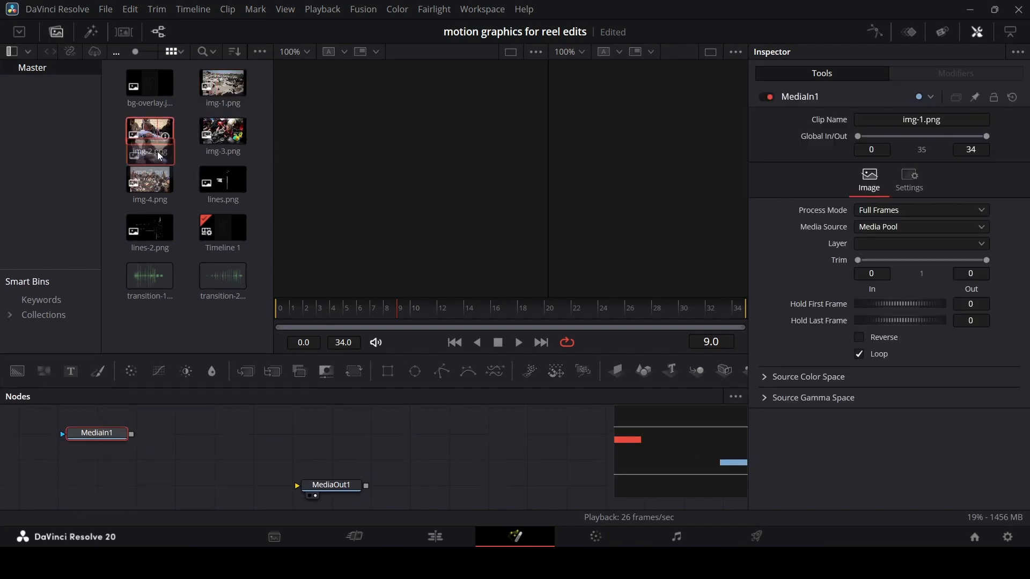
{"action": "left_click_drag", "start_coordinate": [115, 456], "coordinate": [114, 458]}
{"action": "left_click_drag", "start_coordinate": [222, 131], "coordinate": [116, 454]}
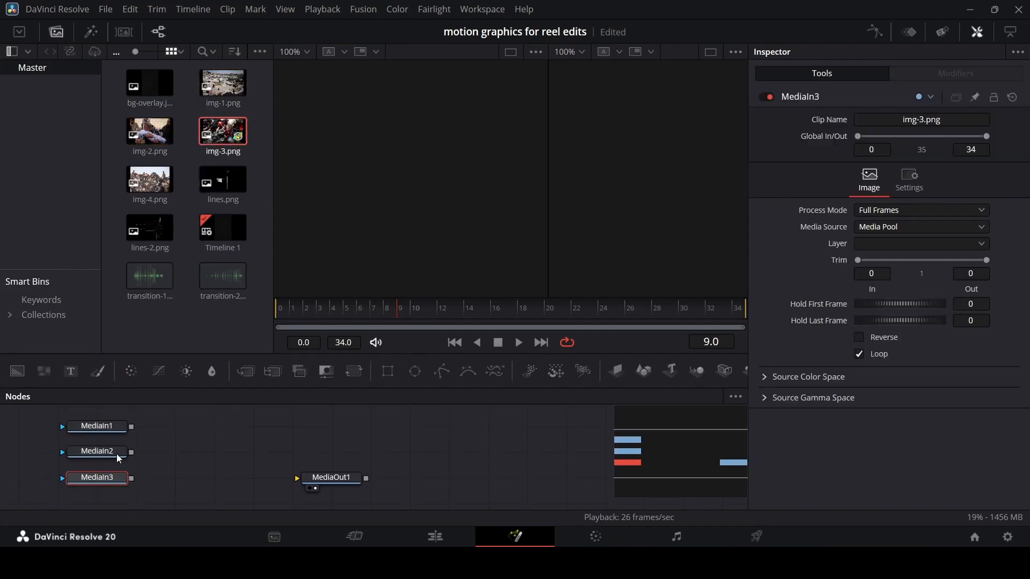
{"action": "left_click", "coordinate": [151, 183]}
{"action": "left_click_drag", "start_coordinate": [88, 507], "coordinate": [89, 507]}
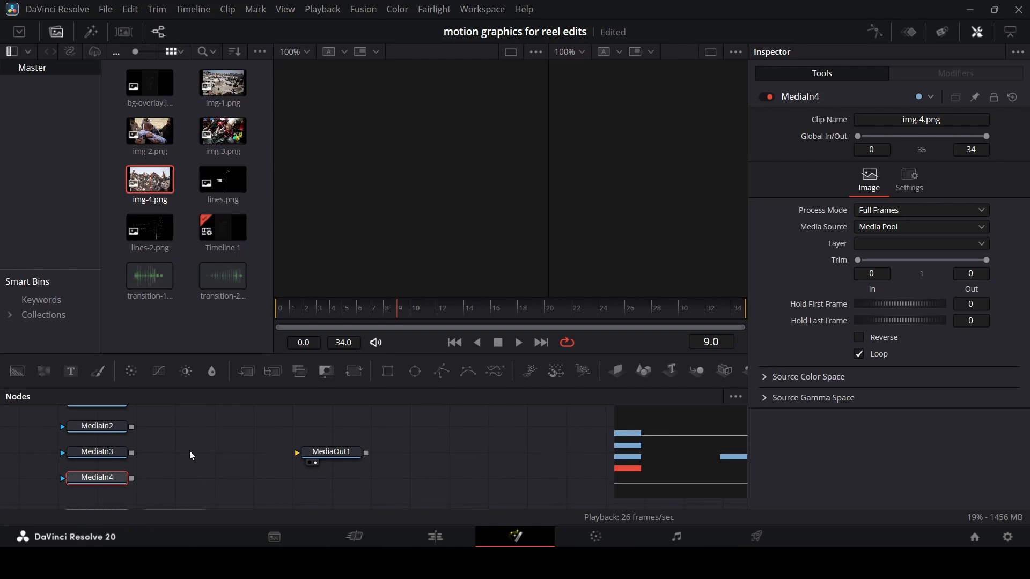
- Attach an Image Plane 3D node to each of the four image inputs, MediaIn1 through MediaIn4
{"action": "scroll", "coordinate": [178, 464], "scroll_direction": "up", "scroll_amount": 1}
{"action": "left_click", "coordinate": [108, 444]}
{"action": "left_click", "coordinate": [617, 372]}
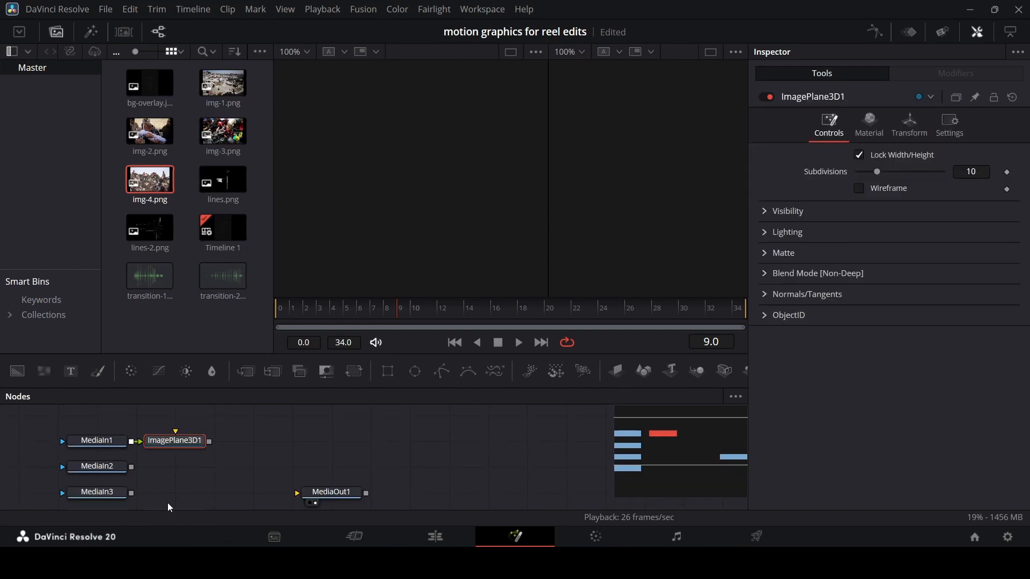
{"action": "left_click", "coordinate": [104, 471]}
{"action": "left_click", "coordinate": [622, 371]}
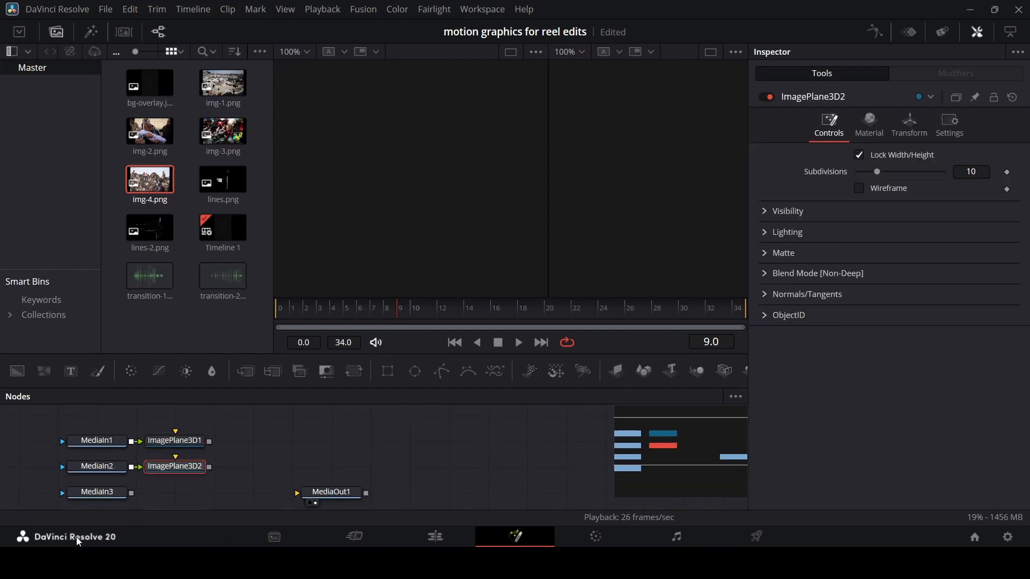
{"action": "left_click", "coordinate": [125, 495]}
{"action": "scroll", "coordinate": [125, 497], "scroll_direction": "down", "scroll_amount": 1}
{"action": "left_click", "coordinate": [615, 370]}
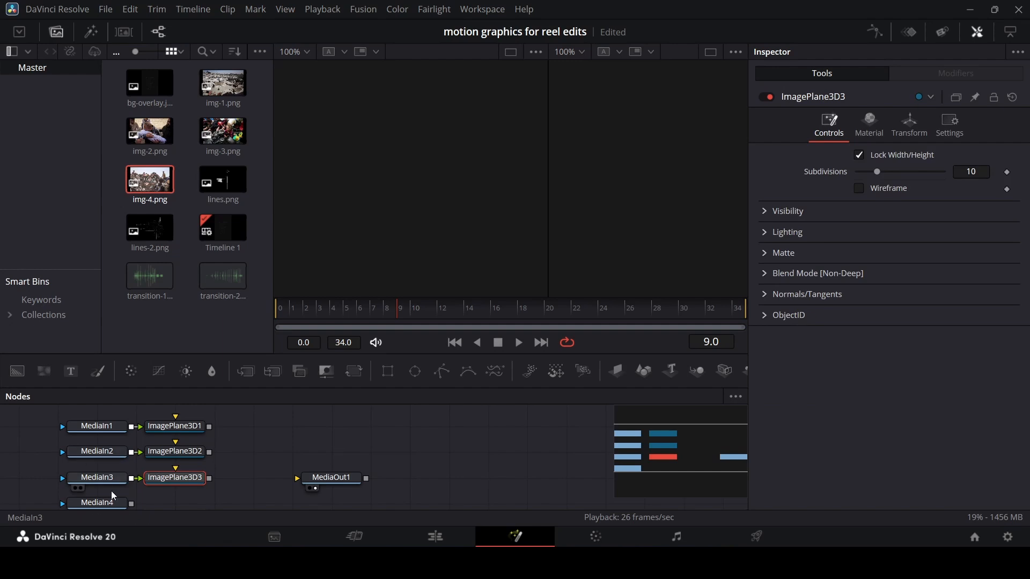
{"action": "left_click", "coordinate": [616, 370]}
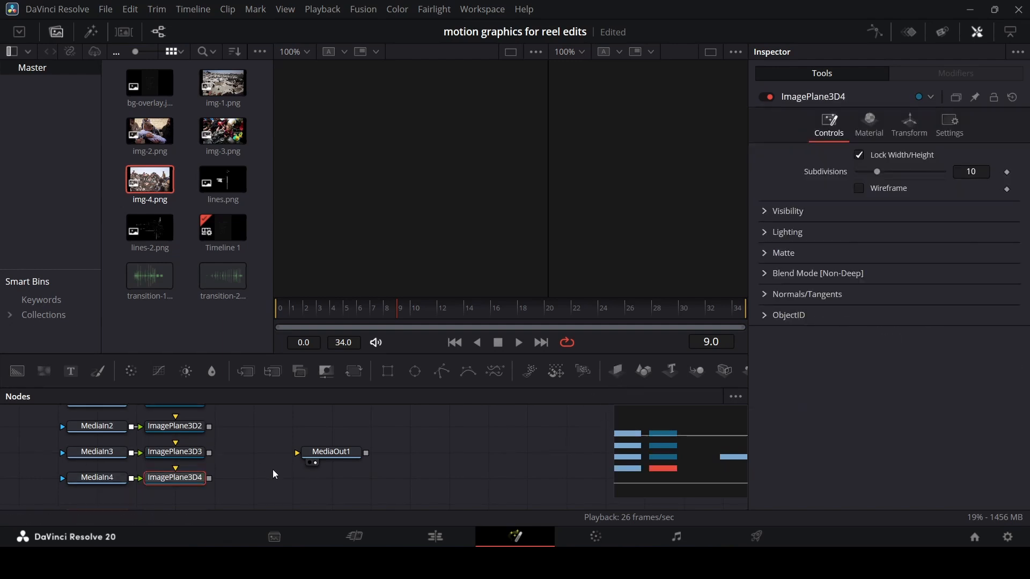
- Add a Merge 3D after ImagePlane3D1, place it beside ImagePlane3D3, and connect all four image planes to it
{"action": "scroll", "coordinate": [197, 485], "scroll_direction": "up", "scroll_amount": 4}
{"action": "left_click", "coordinate": [198, 485]}
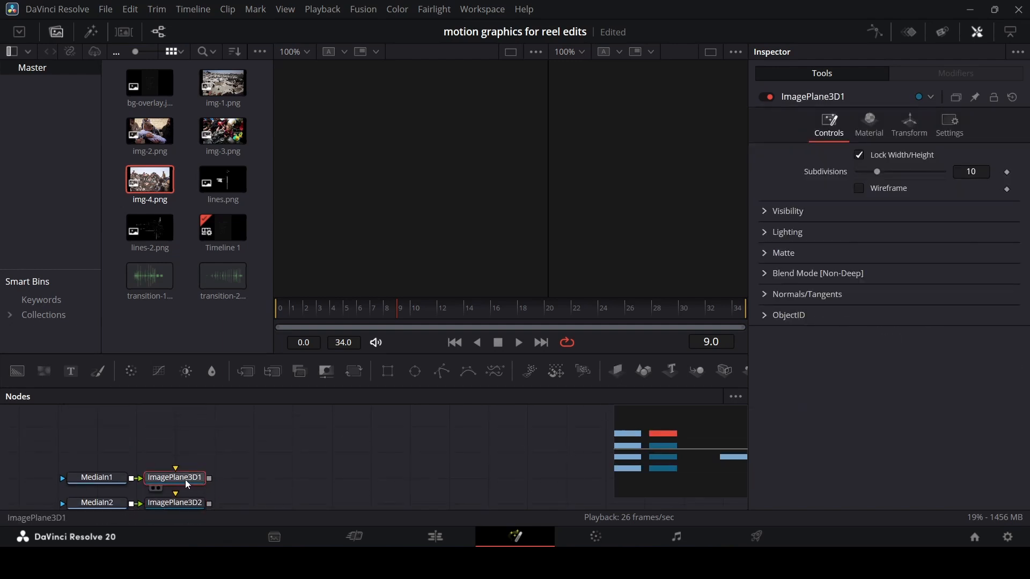
{"action": "left_click", "coordinate": [693, 371]}
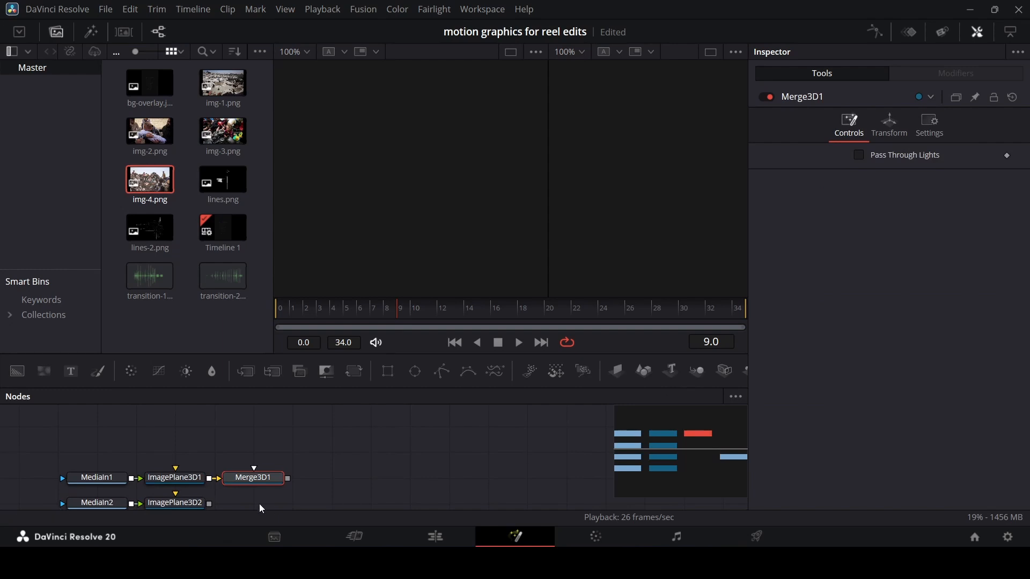
{"action": "scroll", "coordinate": [261, 508], "scroll_direction": "down", "scroll_amount": 3}
{"action": "left_click_drag", "start_coordinate": [264, 433], "coordinate": [263, 487]}
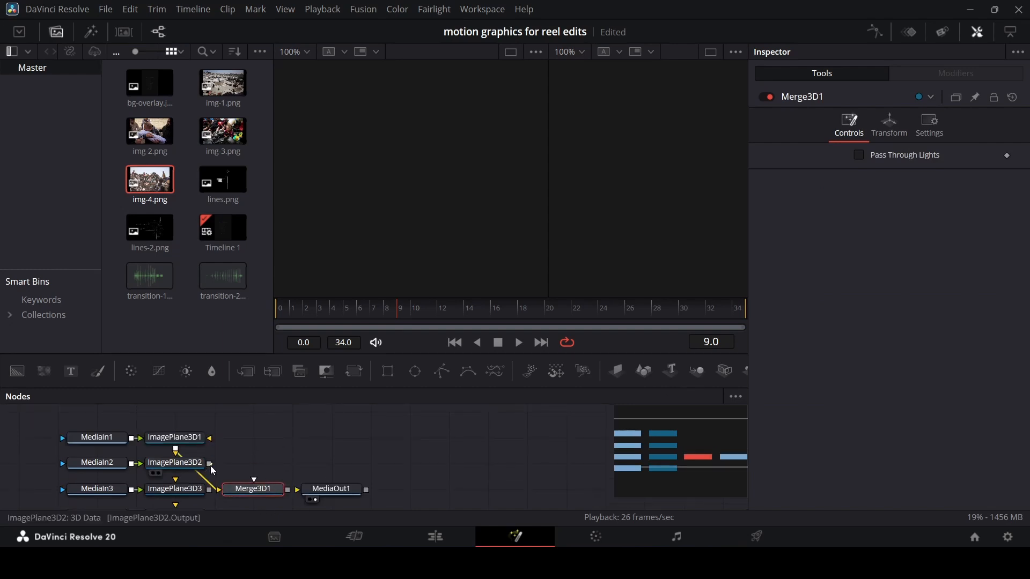
{"action": "left_click_drag", "start_coordinate": [210, 465], "coordinate": [250, 496]}
{"action": "scroll", "coordinate": [240, 498], "scroll_direction": "down", "scroll_amount": 2}
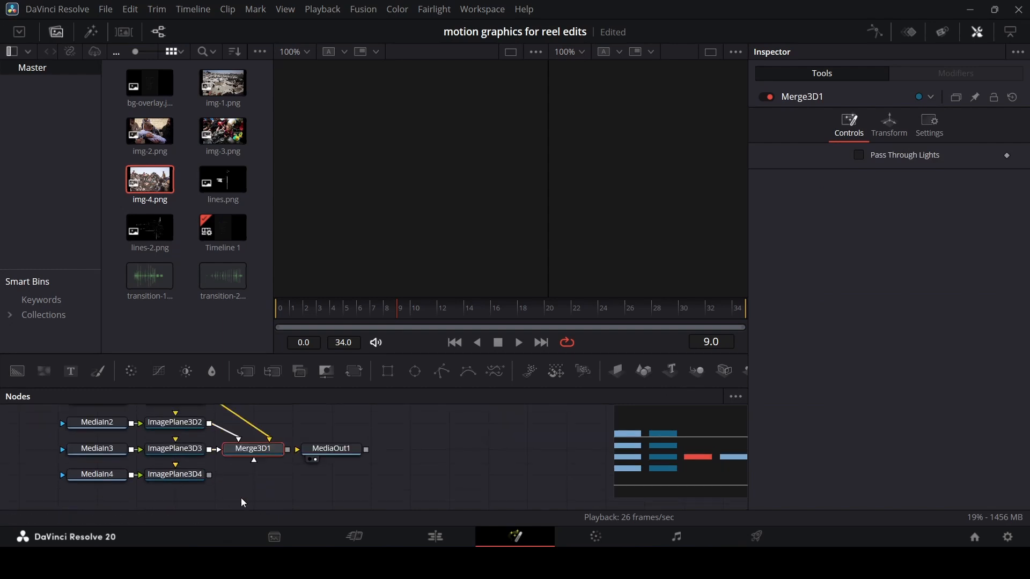
{"action": "left_click_drag", "start_coordinate": [209, 449], "coordinate": [251, 456]}
- Insert a Renderer 3D node between Merge3D1 and MediaOut1 and show MediaOut1 in the second viewer
{"action": "left_click_drag", "start_coordinate": [324, 452], "coordinate": [401, 452]}
{"action": "left_click", "coordinate": [260, 456]}
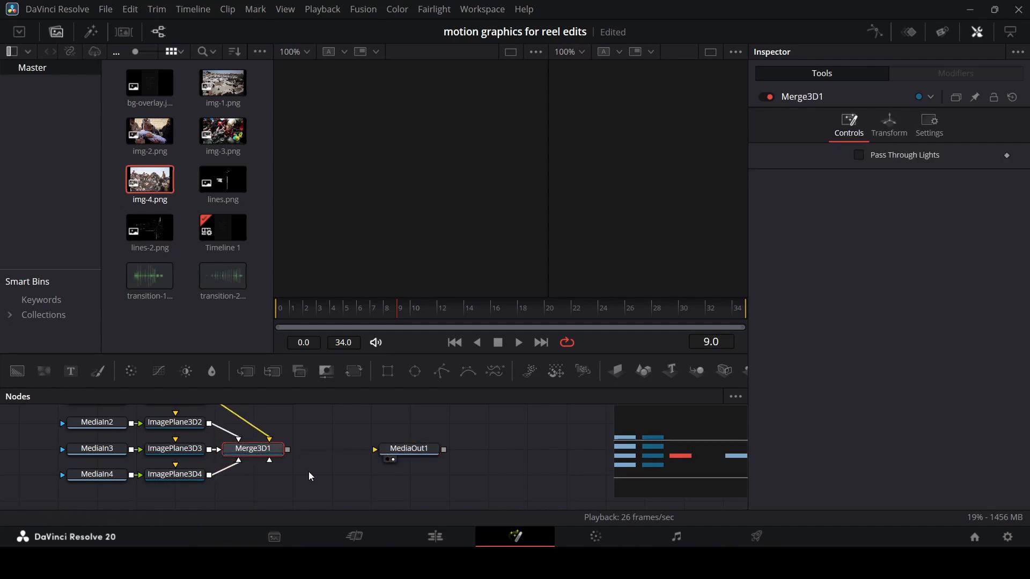
{"action": "key", "text": "shift+space"}
{"action": "type", "text": "ren"}
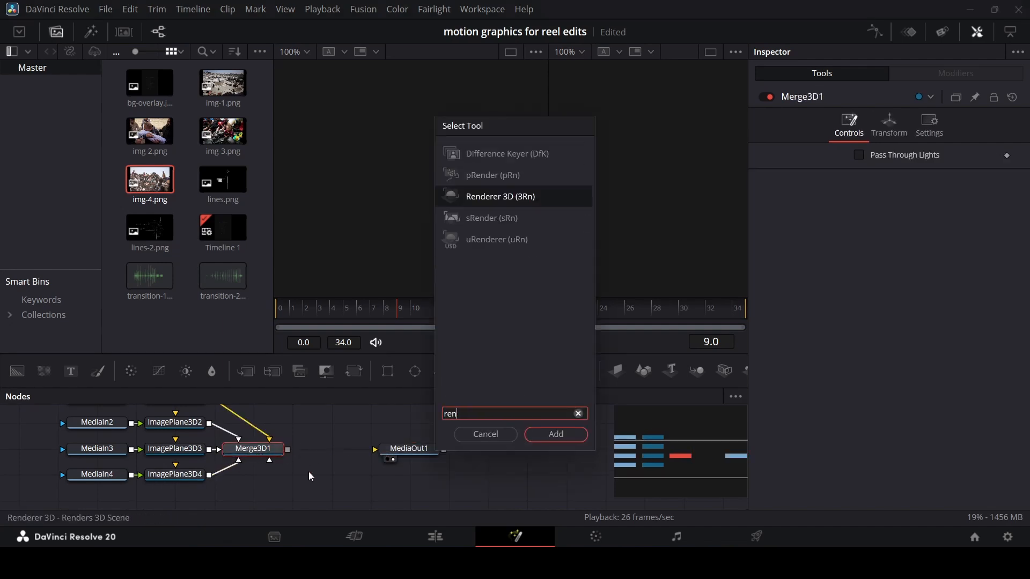
{"action": "key", "text": "Return"}
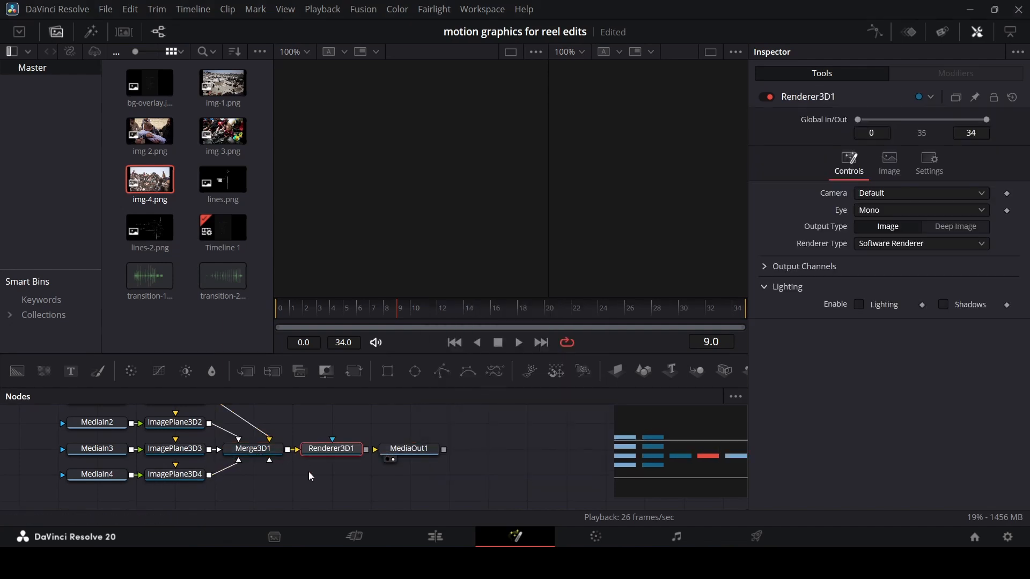
{"action": "left_click", "coordinate": [393, 460]}
{"action": "scroll", "coordinate": [322, 442], "scroll_direction": "up", "scroll_amount": 2}
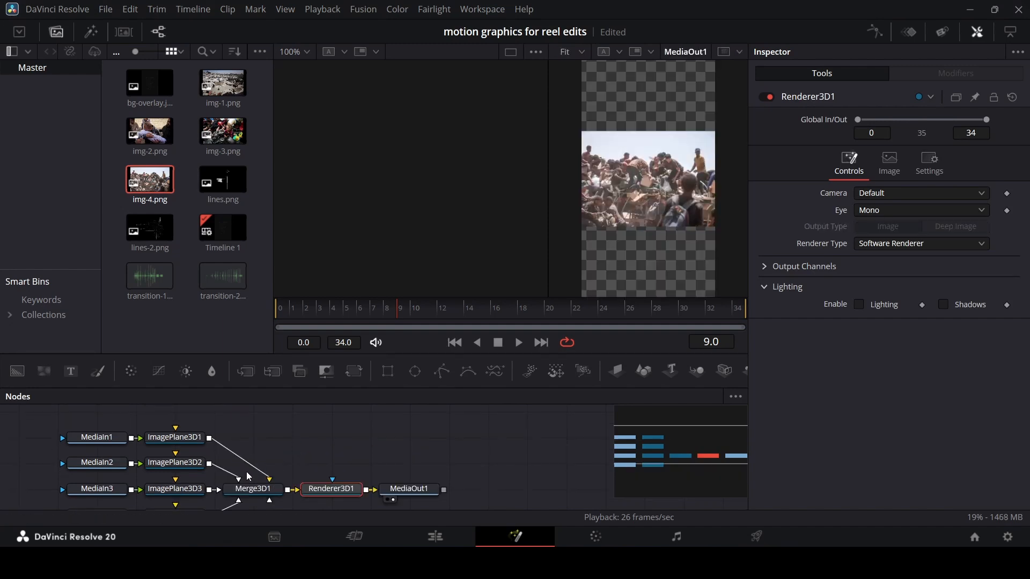
- Spread out the first three image planes, with ImagePlane3D1 at X 0.435, Y 0.29 and ImagePlane3D3 at X -0.116, Y -0.725, scale 0.395
{"action": "left_click", "coordinate": [196, 438]}
{"action": "left_click", "coordinate": [910, 126]}
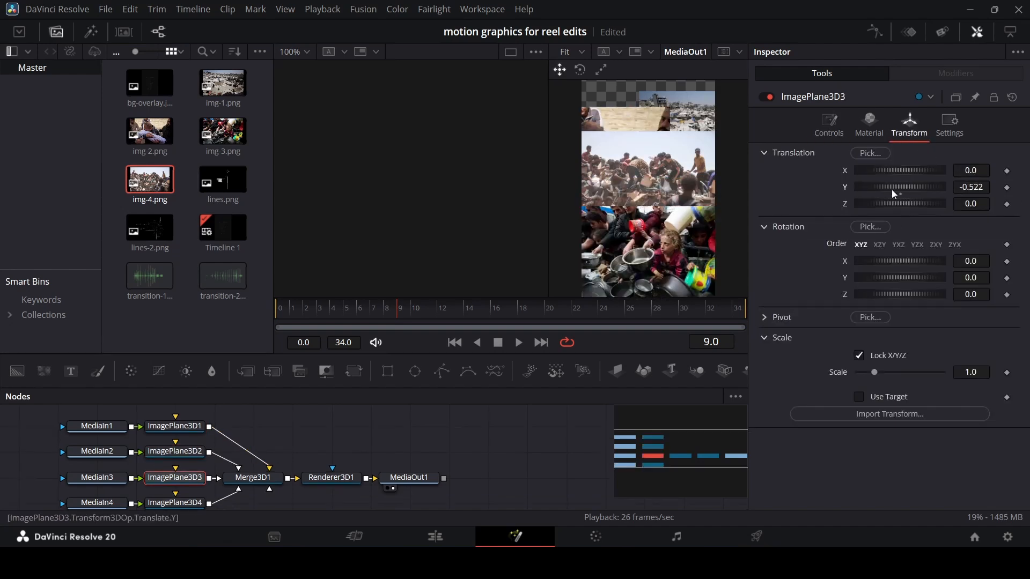
{"action": "left_click_drag", "start_coordinate": [891, 189], "coordinate": [898, 173]}
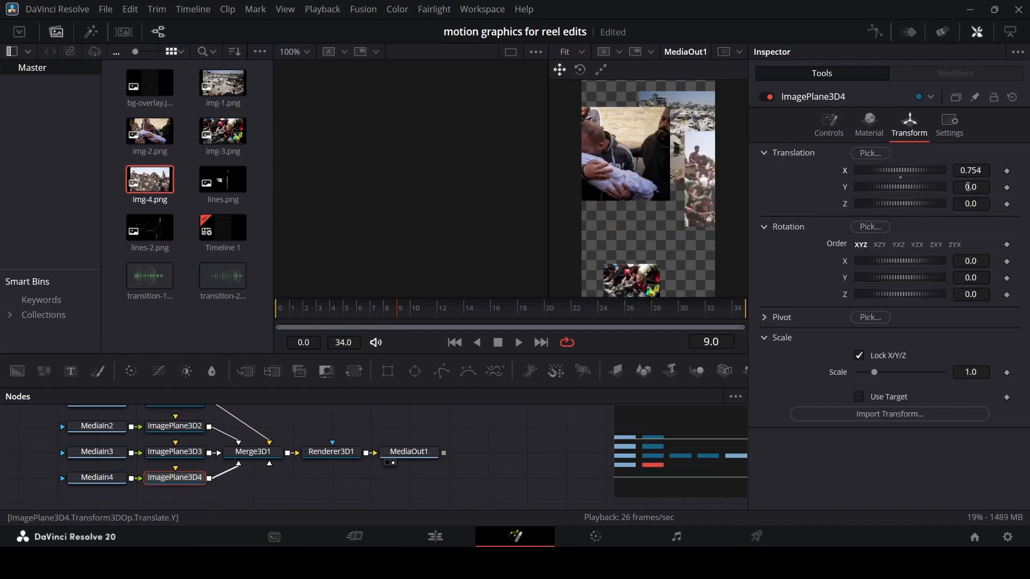
- Scale ImagePlane3D4 to 0.794 and translate it to X 0.641, Y -0.459
{"action": "left_click_drag", "start_coordinate": [876, 372], "coordinate": [872, 373]}
{"action": "left_click_drag", "start_coordinate": [901, 171], "coordinate": [929, 170]}
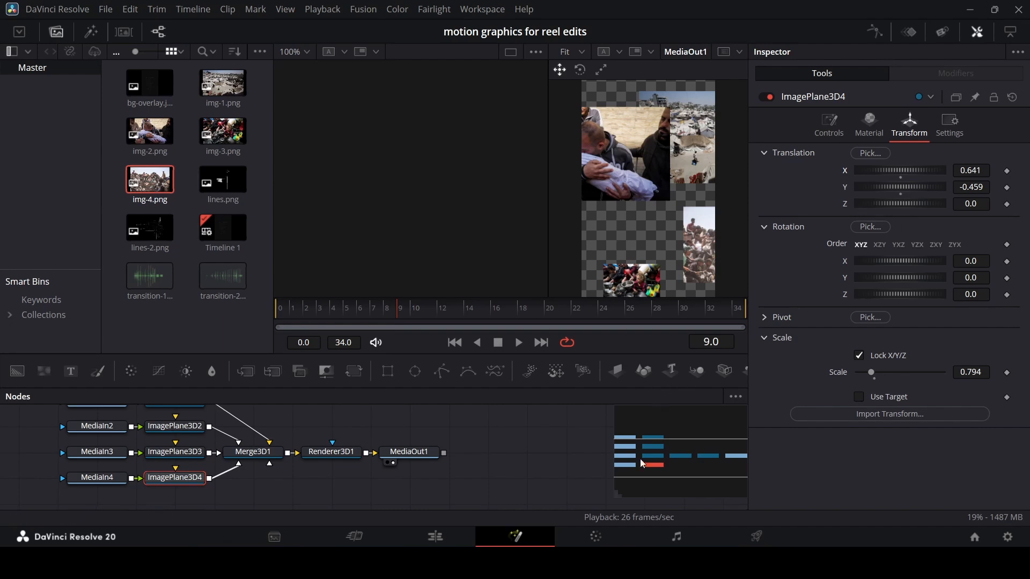
- Add depth by setting ImagePlane3D1 to Y 0.234, Z 0.2 and ImagePlane3D2 to X -0.348, Y 0.231, Z -0.69
{"action": "scroll", "coordinate": [218, 468], "scroll_direction": "up", "scroll_amount": 2}
{"action": "left_click", "coordinate": [194, 448]}
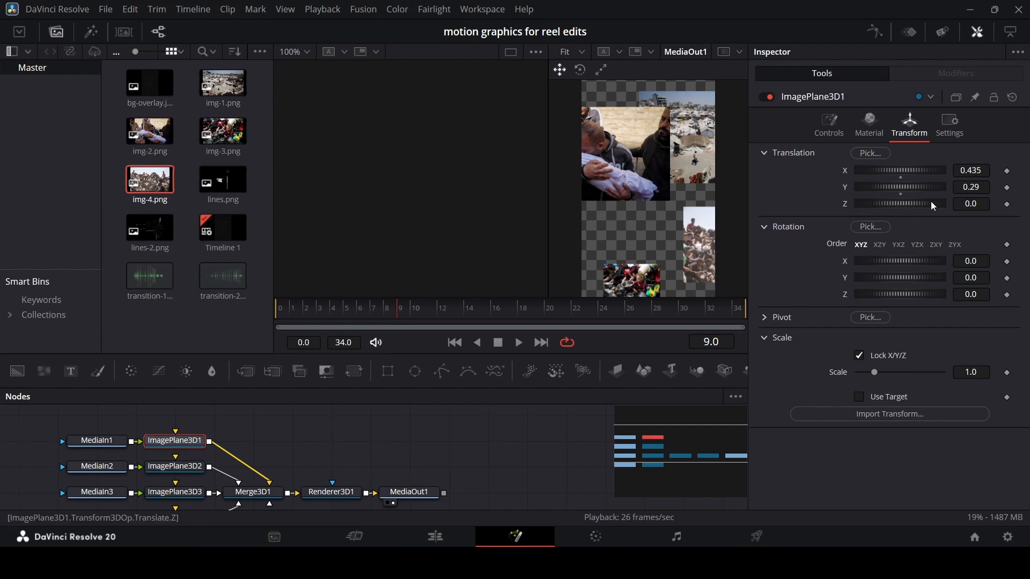
{"action": "mouse_move", "coordinate": [976, 206]}
{"action": "left_mouse_down"}
{"action": "mouse_move", "coordinate": [994, 206]}
{"action": "mouse_move", "coordinate": [966, 189]}
{"action": "left_mouse_up"}
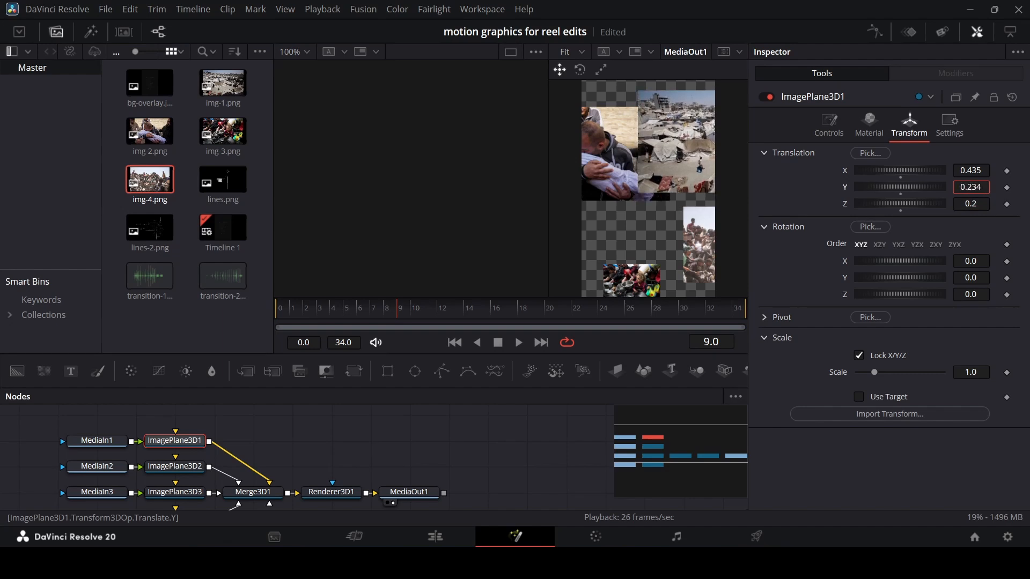
{"action": "left_click", "coordinate": [177, 468]}
{"action": "mouse_move", "coordinate": [971, 204]}
{"action": "left_mouse_down"}
{"action": "mouse_move", "coordinate": [950, 204]}
{"action": "mouse_move", "coordinate": [981, 186]}
{"action": "left_mouse_up"}
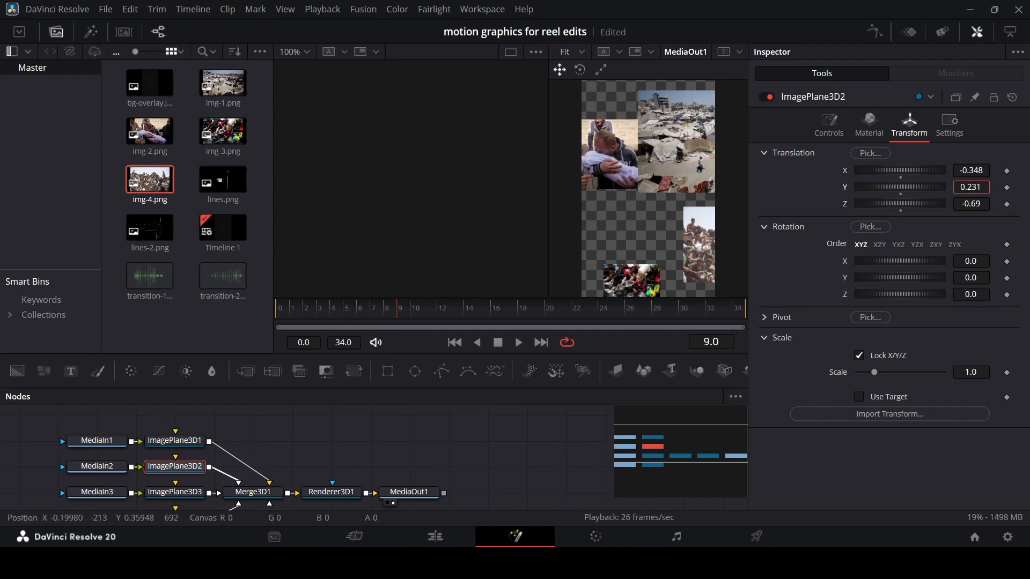
- Set ImagePlane3D3's translation to Y -0.551, Z 0.4 and ImagePlane3D4's to X 0.796, Y -0.511, Z -0.68
{"action": "left_click", "coordinate": [174, 492]}
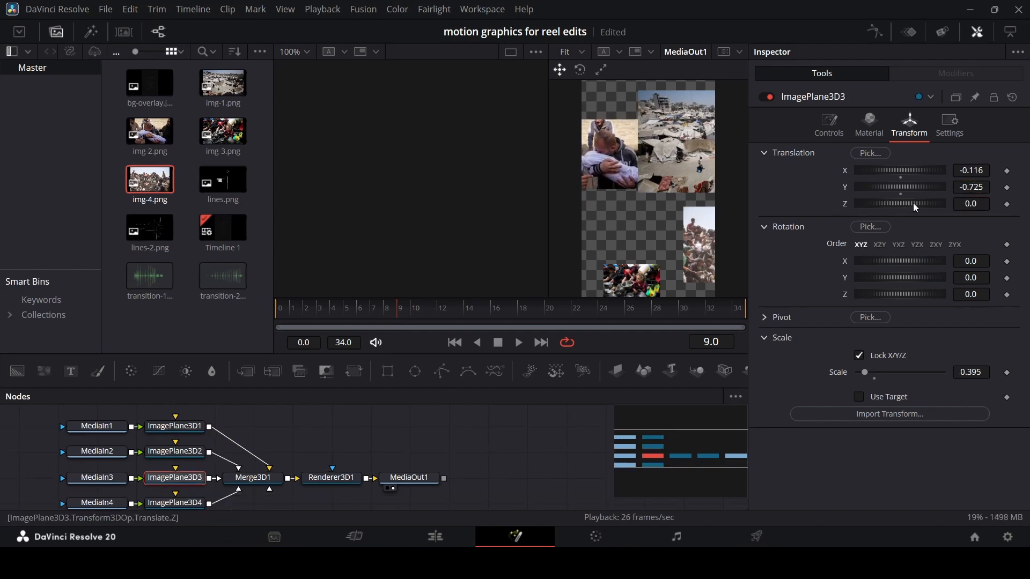
{"action": "mouse_move", "coordinate": [969, 203]}
{"action": "left_mouse_down"}
{"action": "mouse_move", "coordinate": [961, 203]}
{"action": "mouse_move", "coordinate": [975, 187]}
{"action": "left_mouse_up"}
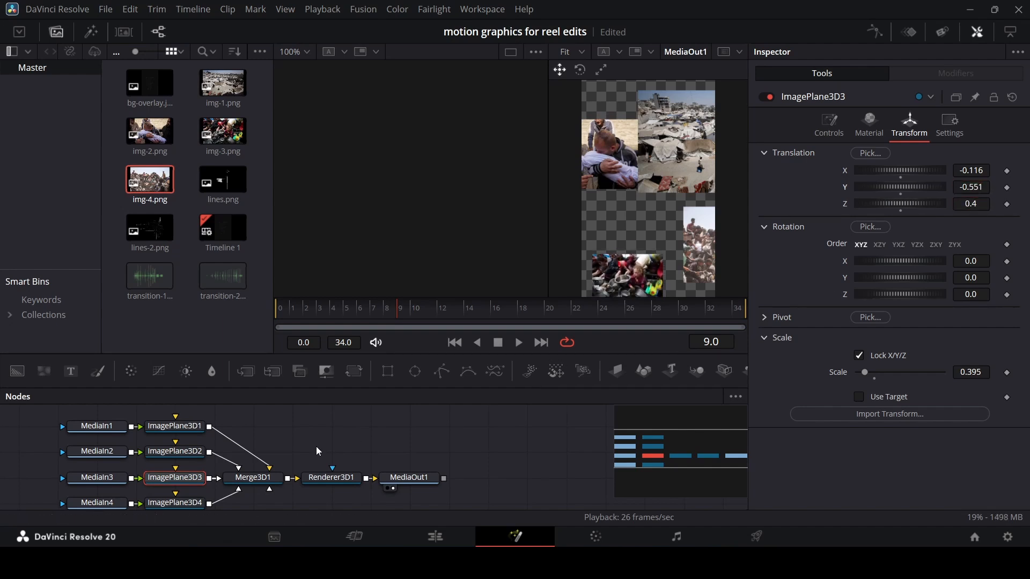
{"action": "left_click", "coordinate": [175, 503]}
{"action": "scroll", "coordinate": [174, 502], "scroll_direction": "down", "scroll_amount": 1}
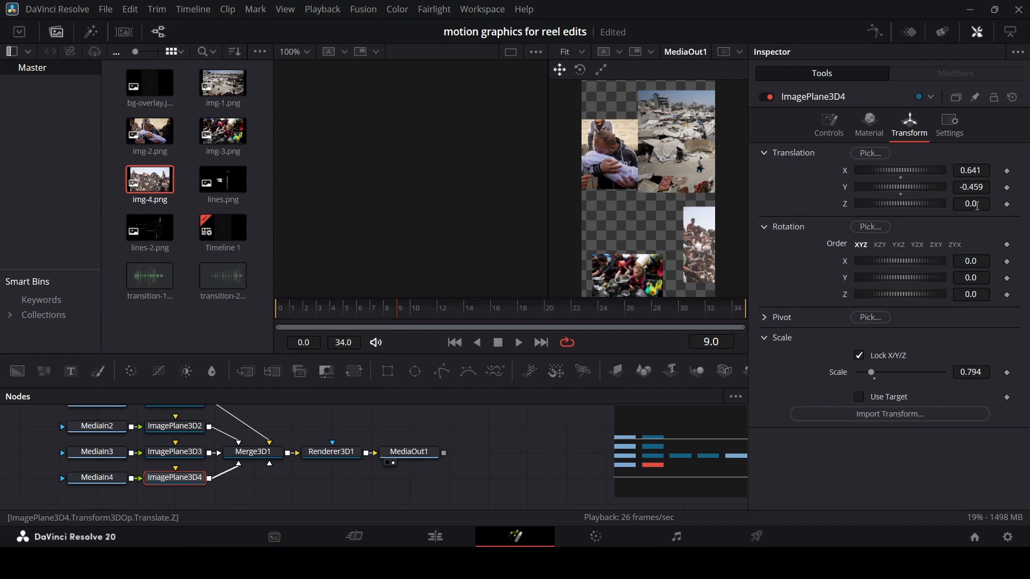
{"action": "left_click_drag", "start_coordinate": [978, 206], "coordinate": [976, 171]}
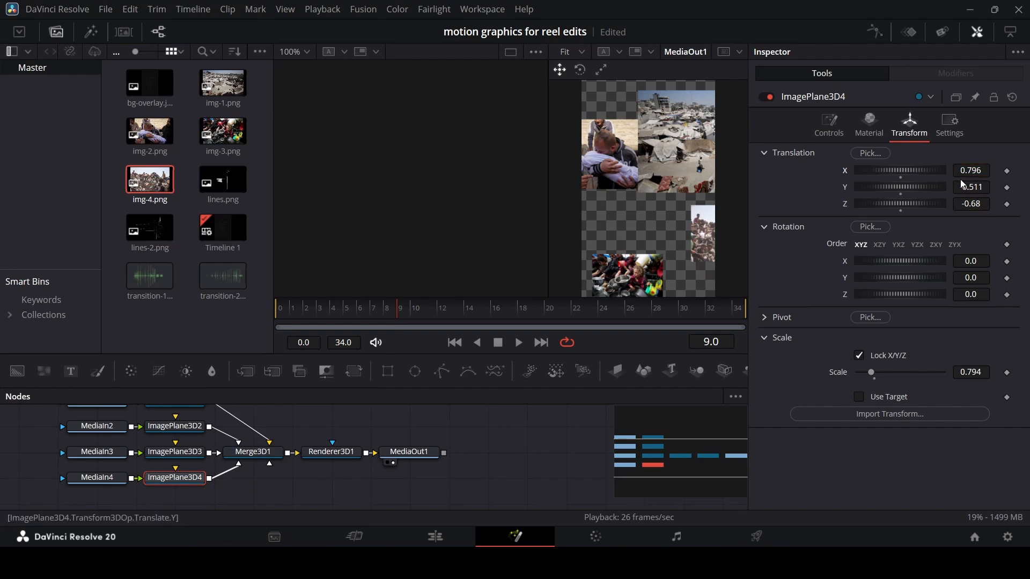
- Move MediaOut1 farther from the renderer and add a Text 3D node connected to Merge3D1
{"action": "left_click_drag", "start_coordinate": [409, 453], "coordinate": [526, 453]}
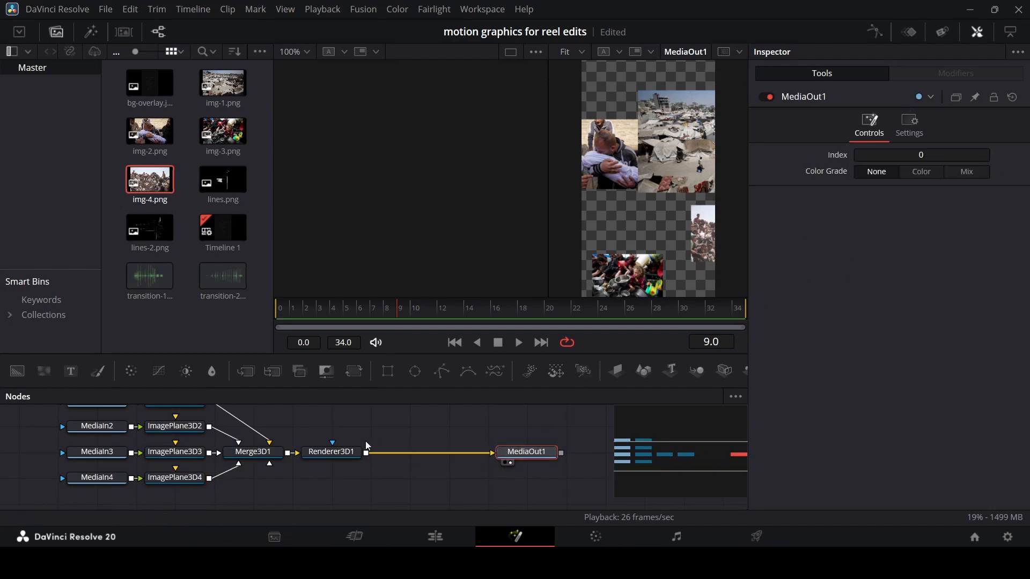
{"action": "left_click_drag", "start_coordinate": [670, 370], "coordinate": [252, 453]}
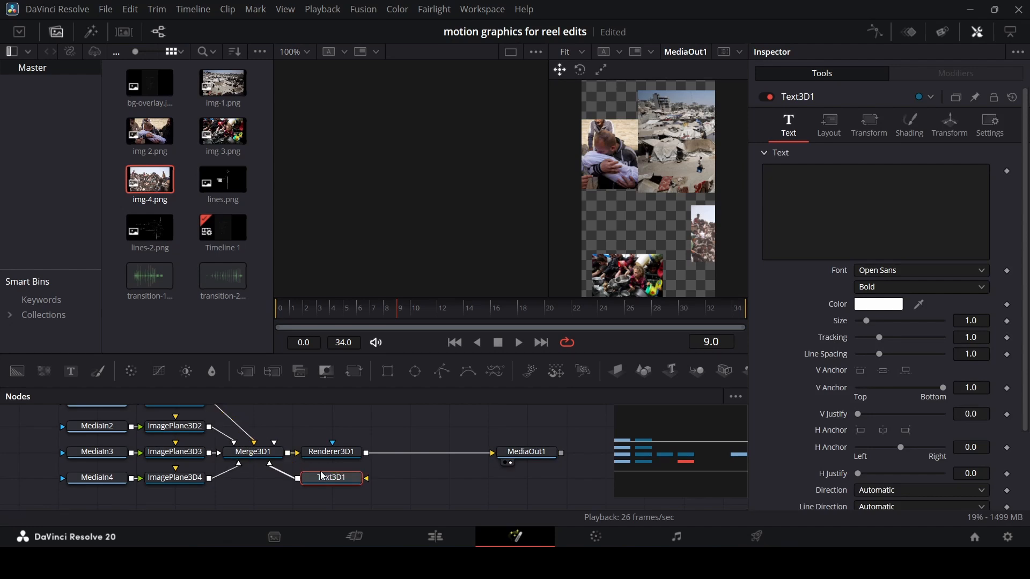
- Enter "Be on the right" and "side of" on two lines in the Text3D1 node
{"action": "left_click", "coordinate": [345, 483]}
{"action": "left_click", "coordinate": [832, 223]}
{"action": "type", "text": "Be on the right"}
{"action": "key", "text": "Return"}
{"action": "type", "text": "side of"}
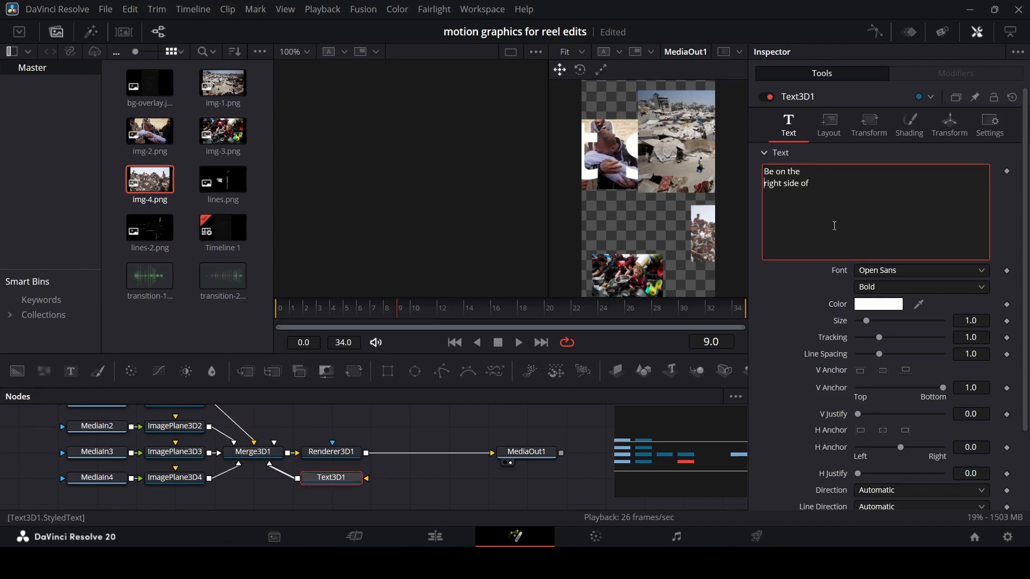
- Set the Text3D1 font to Poppins Regular with a size of 0.12
{"action": "left_click", "coordinate": [884, 270]}
{"action": "type", "text": "pop"}
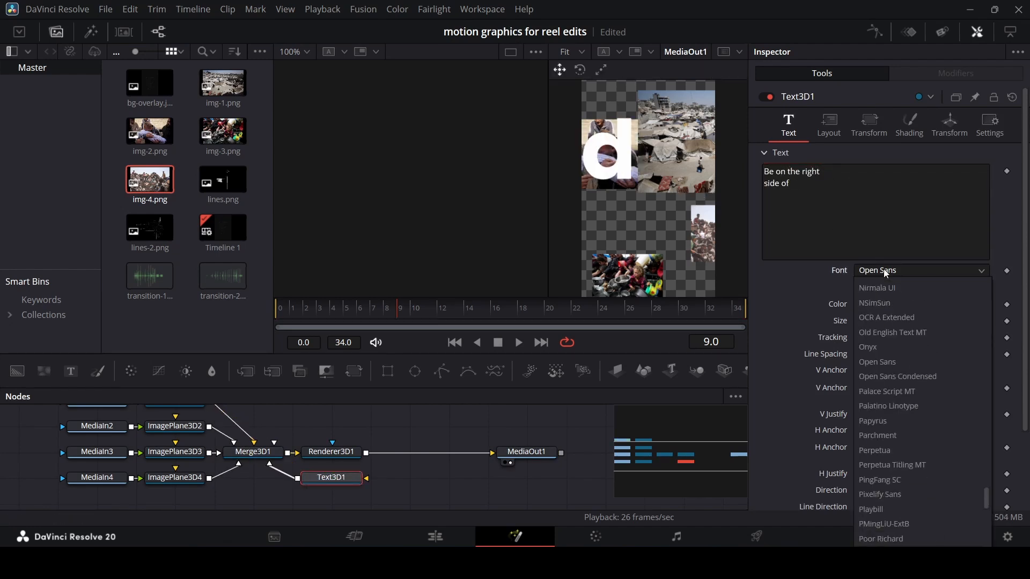
{"action": "key", "text": "Return"}
{"action": "left_click", "coordinate": [886, 288]}
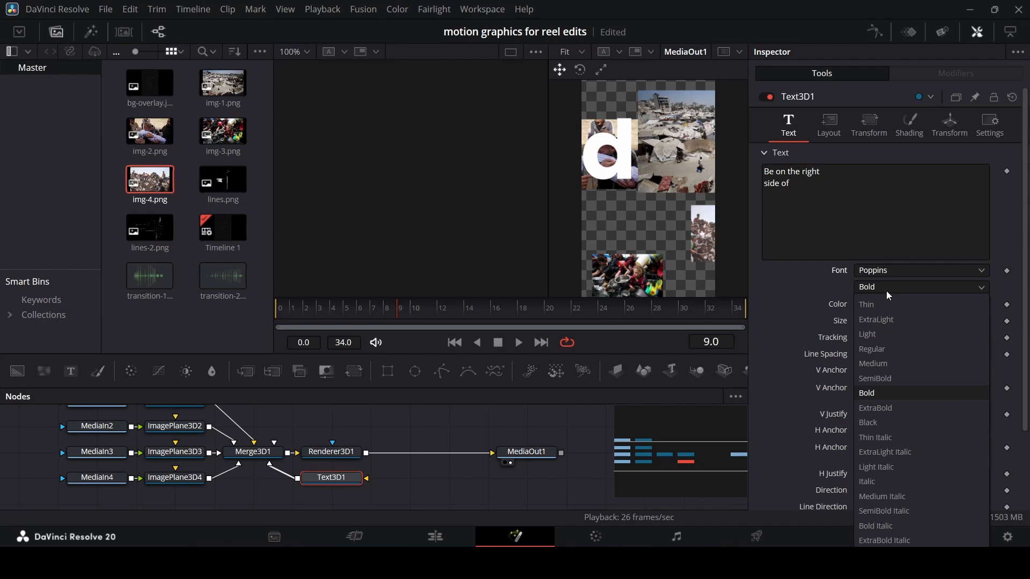
{"action": "left_click", "coordinate": [894, 351]}
{"action": "mouse_move", "coordinate": [981, 322]}
{"action": "left_mouse_down"}
{"action": "mouse_move", "coordinate": [943, 322]}
{"action": "mouse_move", "coordinate": [974, 322]}
{"action": "left_mouse_up"}
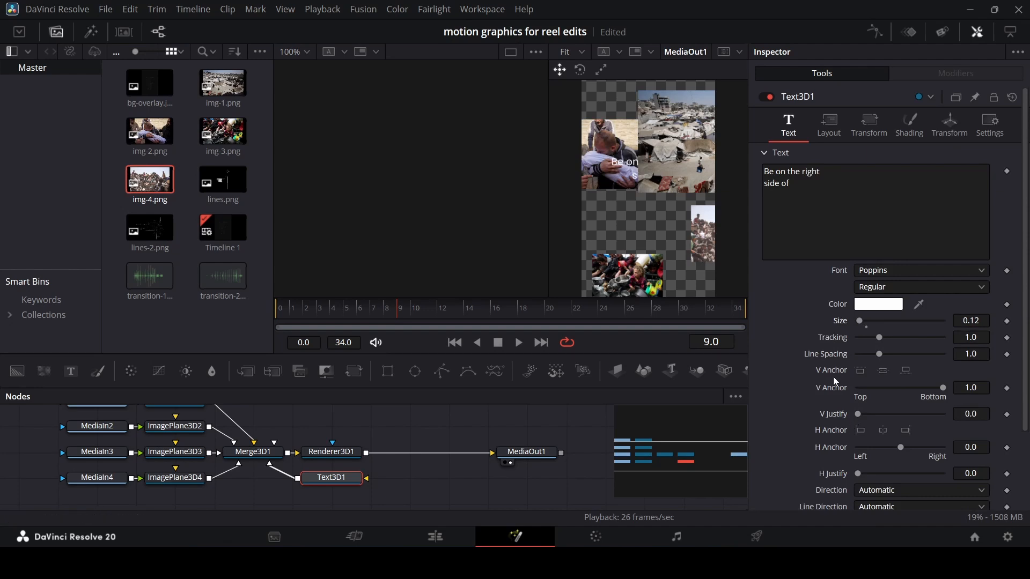
- Anchor Text3D1 horizontally to the left and set its translation to X -0.377, Y -0.406
{"action": "left_click", "coordinate": [861, 431]}
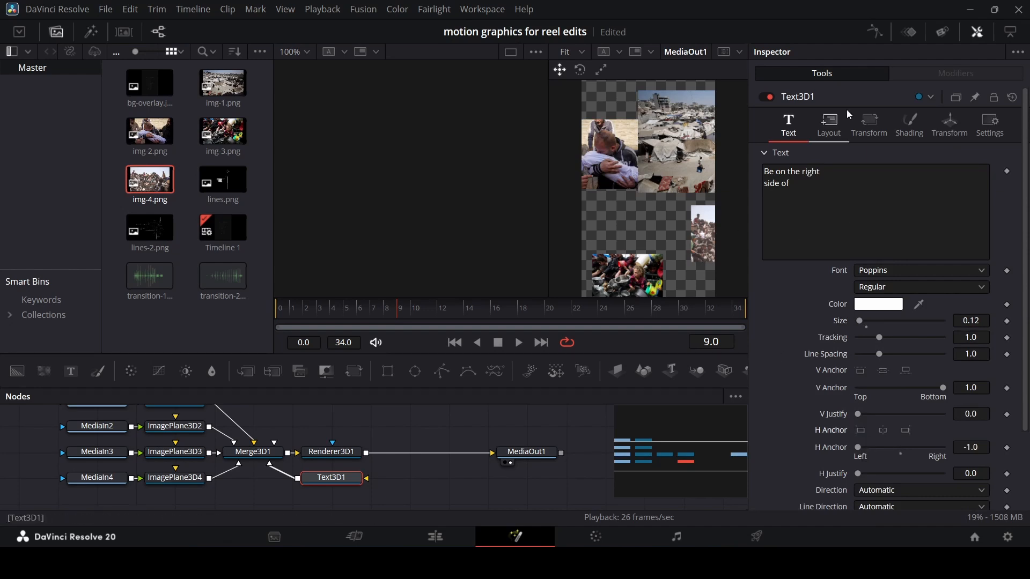
{"action": "left_click", "coordinate": [951, 124]}
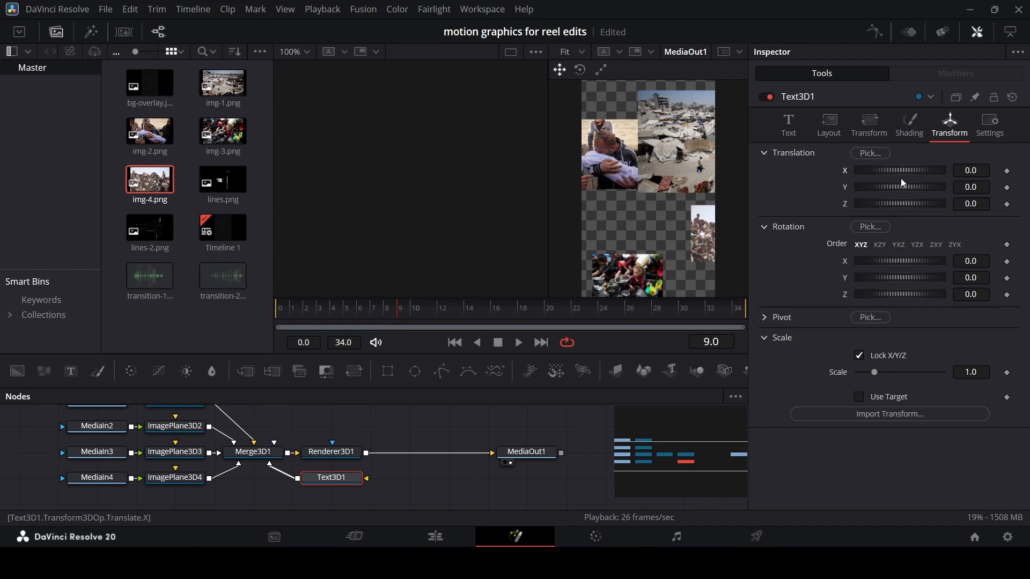
{"action": "mouse_move", "coordinate": [896, 169]}
{"action": "left_mouse_down"}
{"action": "mouse_move", "coordinate": [862, 176]}
{"action": "mouse_move", "coordinate": [899, 183]}
{"action": "mouse_move", "coordinate": [882, 191]}
{"action": "mouse_move", "coordinate": [894, 174]}
{"action": "left_mouse_up"}
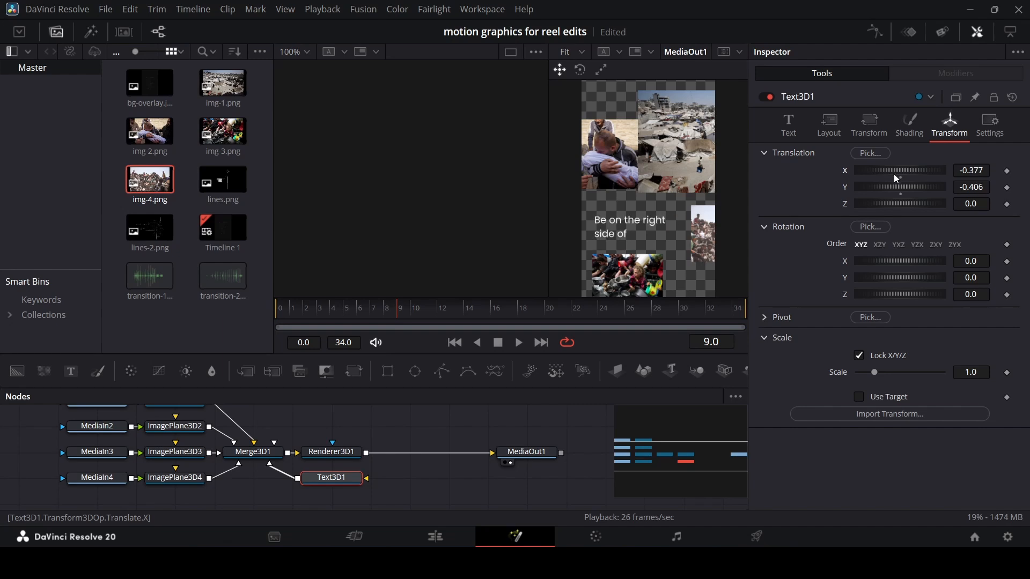
- Reduce the Text3D1 size to 0.07 and set its translation to X -0.303, Y -0.372
{"action": "left_click", "coordinate": [798, 122]}
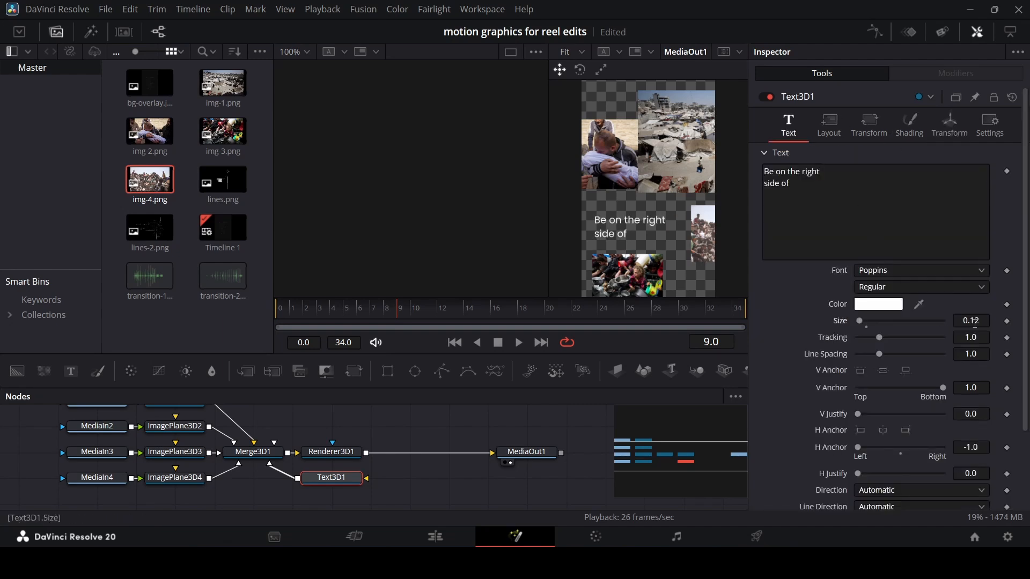
{"action": "left_click_drag", "start_coordinate": [975, 323], "coordinate": [972, 322]}
{"action": "left_click", "coordinate": [948, 125]}
{"action": "left_click_drag", "start_coordinate": [969, 171], "coordinate": [979, 172]}
{"action": "left_click_drag", "start_coordinate": [974, 188], "coordinate": [979, 187]}
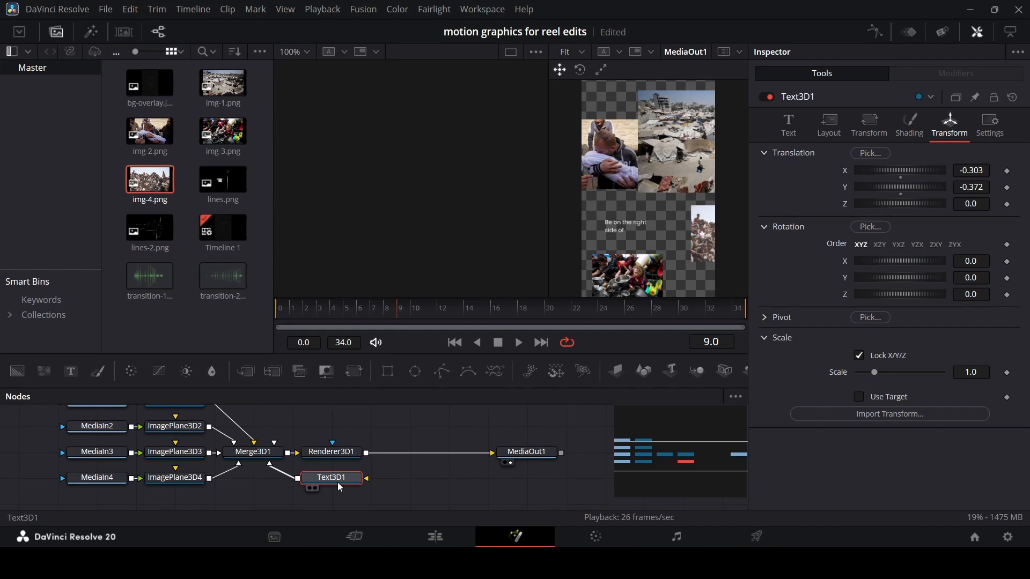
- Duplicate the Text3D1 node, connect the copy to Merge3D1, and replace the copy's text with "history"
{"action": "key", "text": "ctrl+v"}
{"action": "left_click_drag", "start_coordinate": [420, 482], "coordinate": [254, 455]}
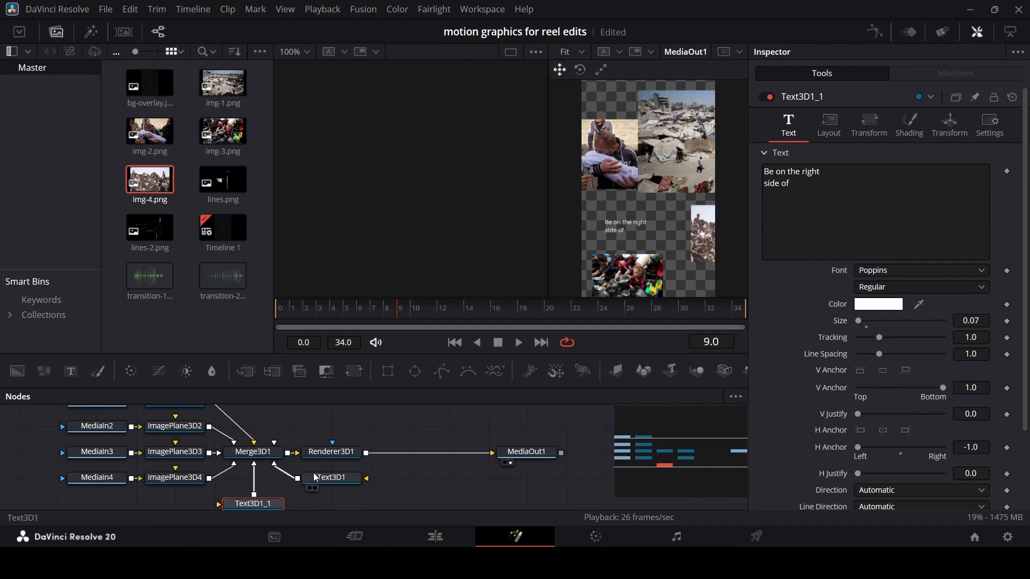
{"action": "left_click", "coordinate": [840, 211]}
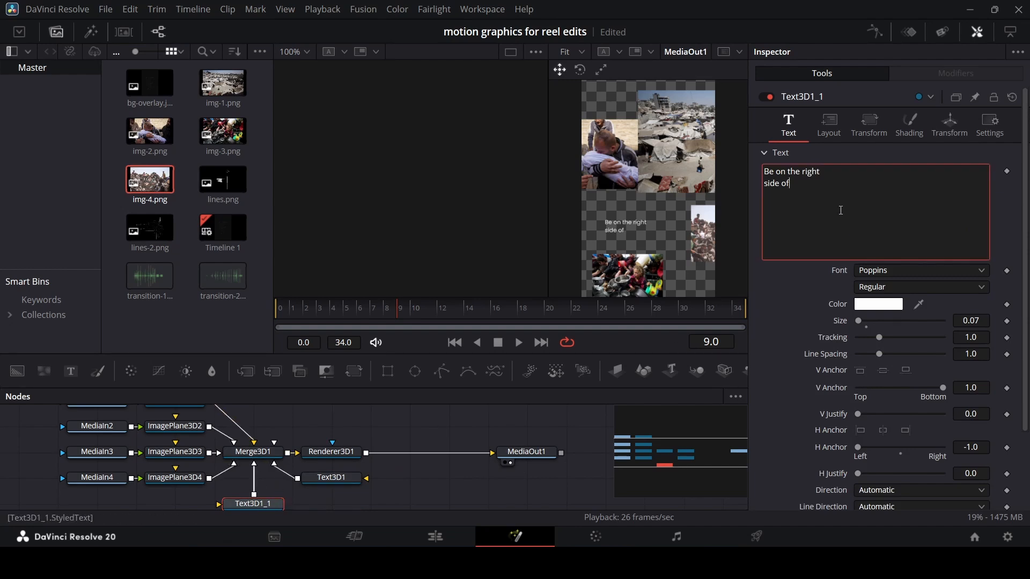
{"action": "key", "text": "ctrl+shift+Left"}
{"action": "key", "text": "ctrl+shift+Left"}
{"action": "key", "text": "ctrl+shift+Left"}
{"action": "type", "text": "history"}
- Set the "history" text color to pure red
{"action": "left_click", "coordinate": [866, 305]}
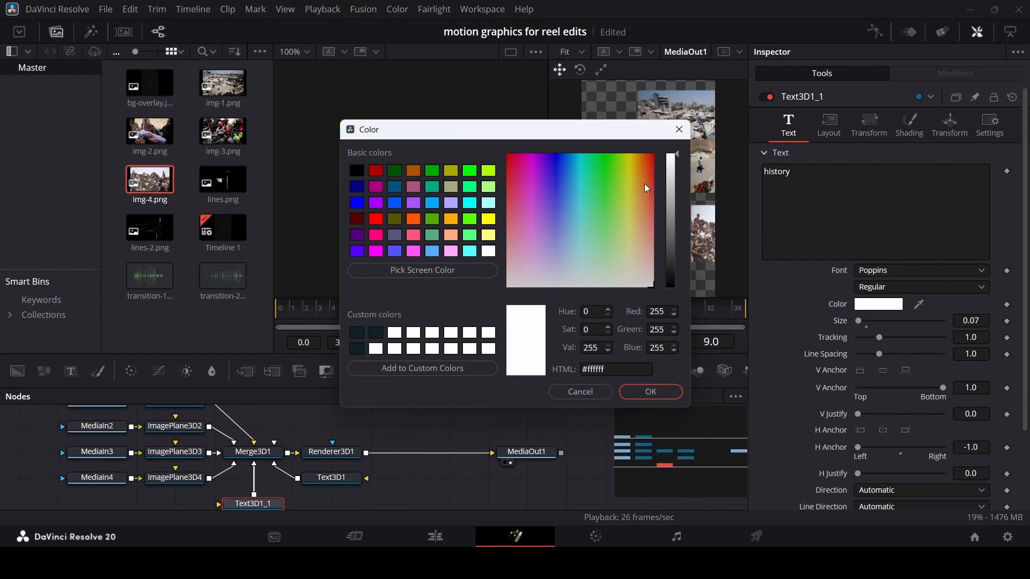
{"action": "left_click_drag", "start_coordinate": [647, 187], "coordinate": [652, 156]}
{"action": "left_click", "coordinate": [650, 392]}
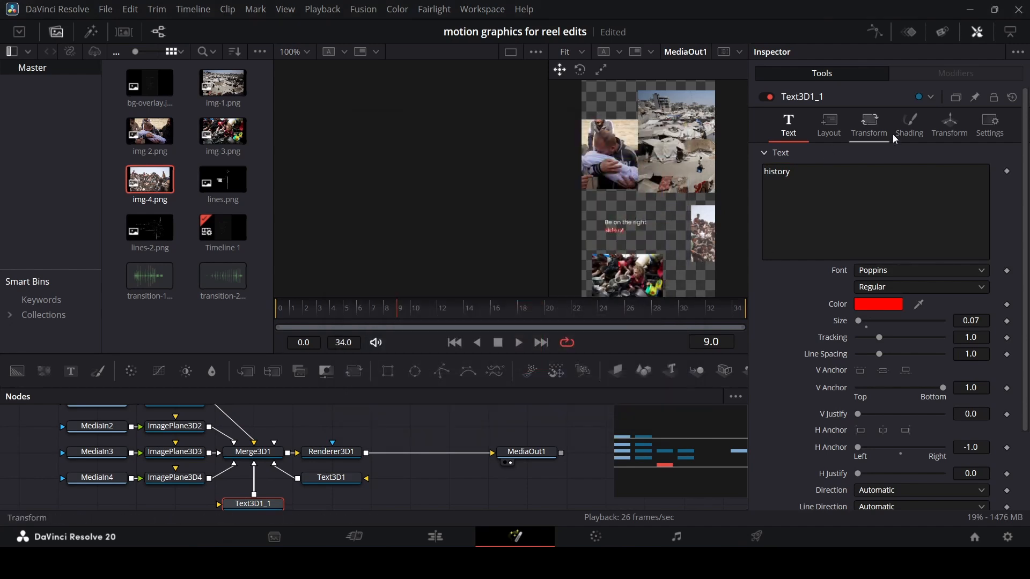
- Position the "history" text right after "side of" on the second line and set its weight to Bold
{"action": "left_click", "coordinate": [949, 126]}
{"action": "left_click_drag", "start_coordinate": [978, 184], "coordinate": [968, 184]}
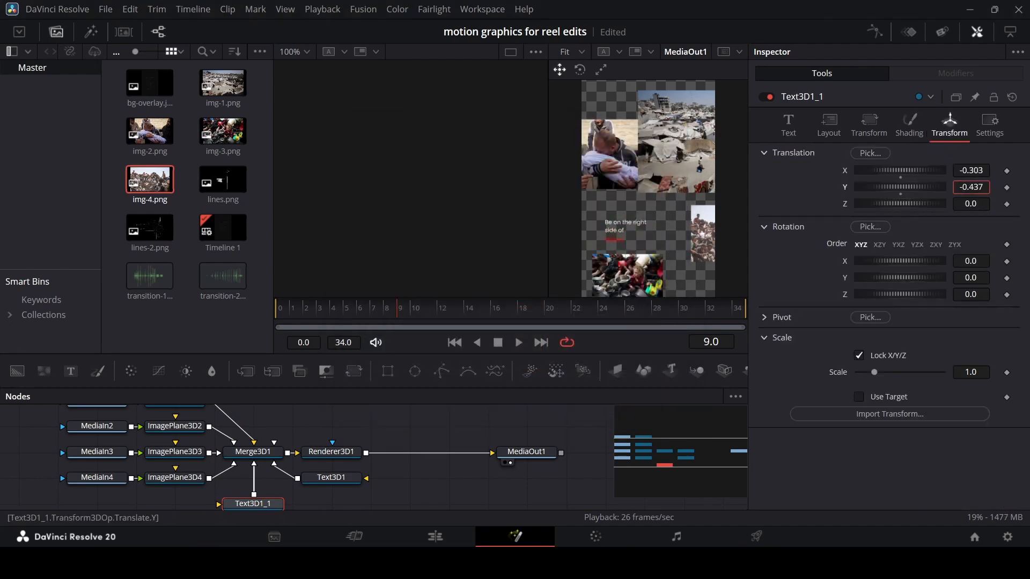
{"action": "scroll", "coordinate": [642, 221], "scroll_direction": "up", "scroll_amount": 3}
{"action": "left_click", "coordinate": [789, 126]}
{"action": "left_click", "coordinate": [902, 288]}
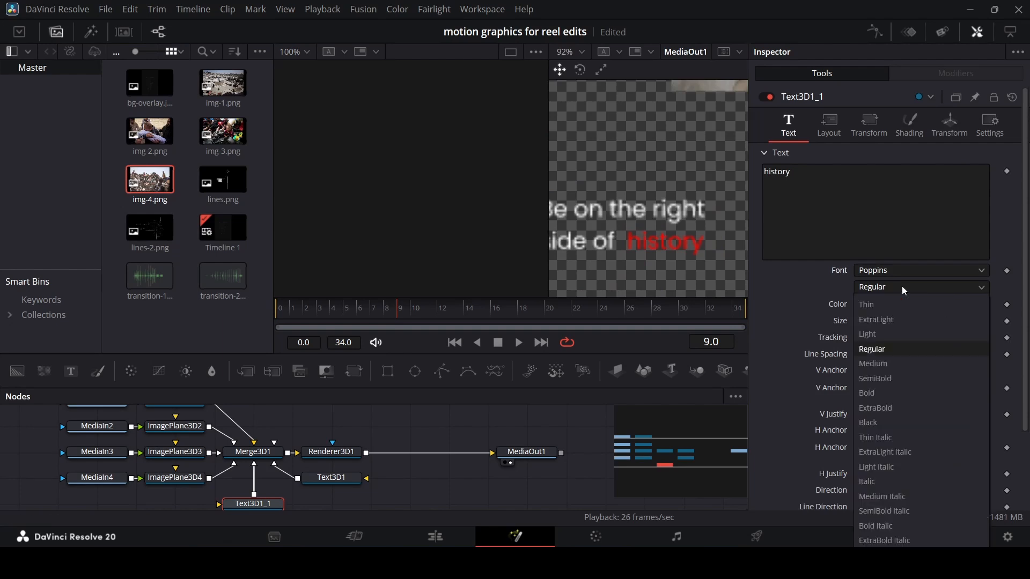
{"action": "left_click", "coordinate": [894, 394]}
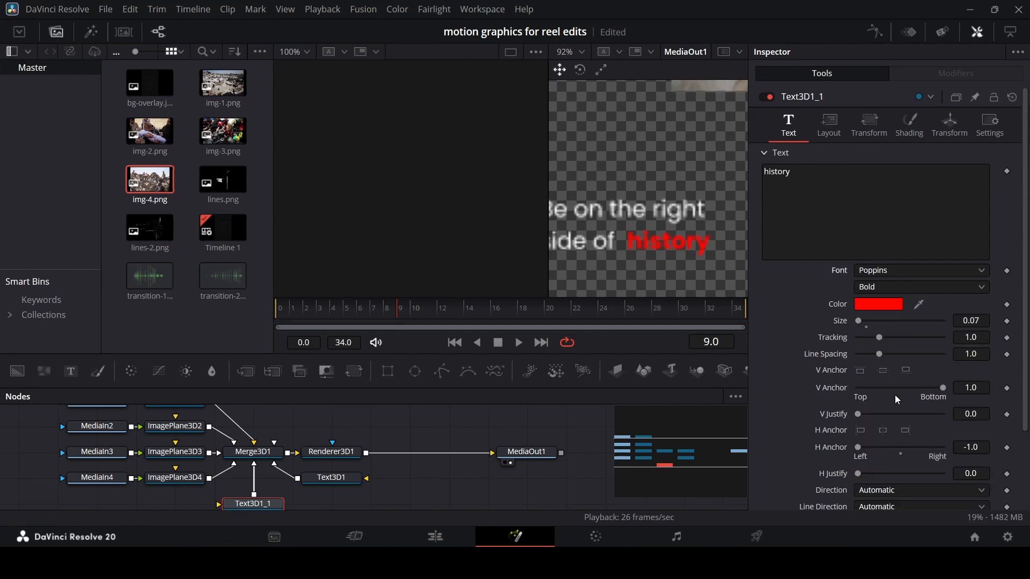
{"action": "scroll", "coordinate": [598, 252], "scroll_direction": "down", "scroll_amount": 5}
- Insert a Blur node after Renderer3D1 and set its blur size to 20
{"action": "left_click", "coordinate": [331, 451]}
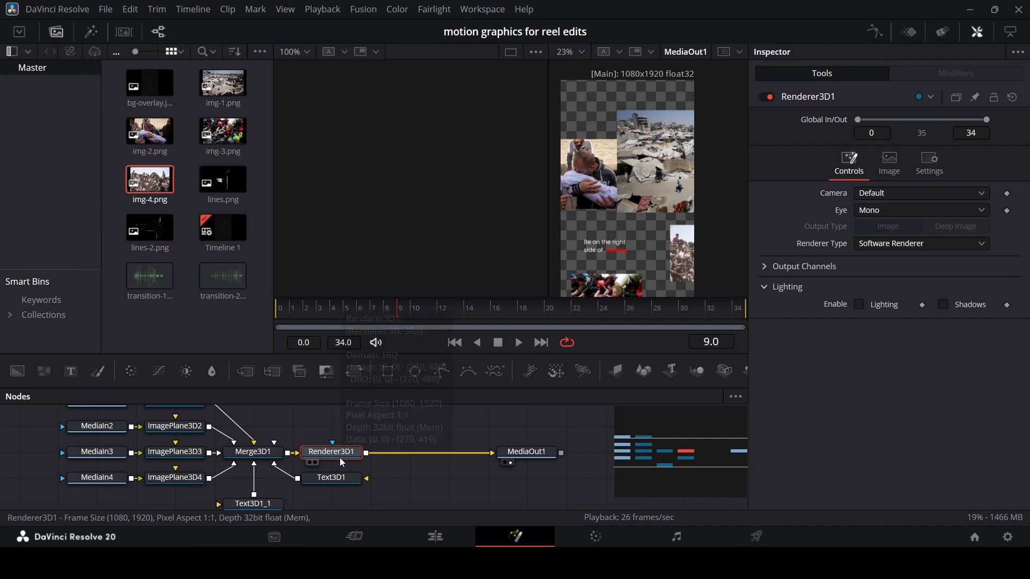
{"action": "left_click", "coordinate": [215, 373]}
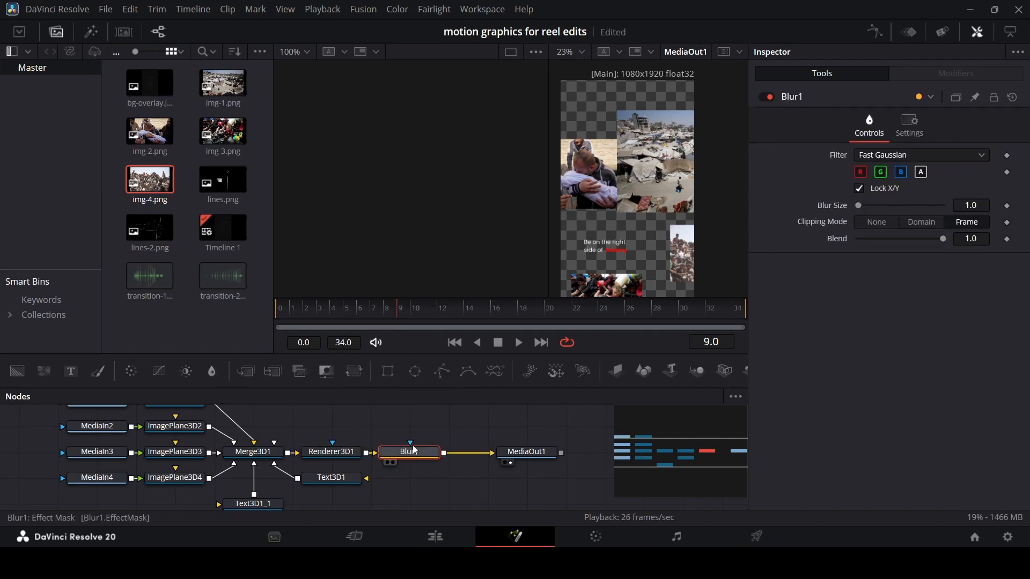
{"action": "left_click_drag", "start_coordinate": [859, 206], "coordinate": [879, 208]}
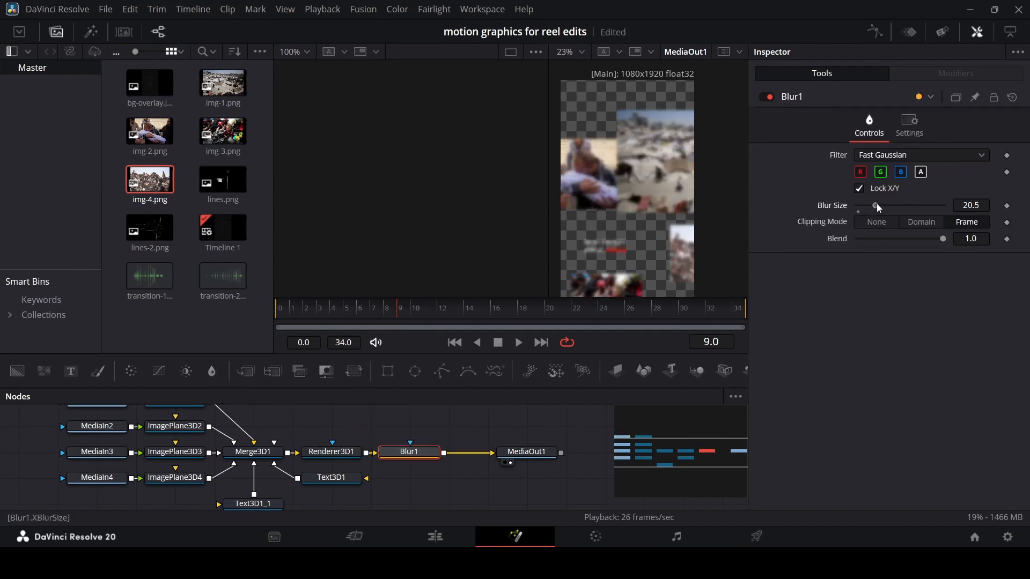
{"action": "left_click", "coordinate": [971, 206]}
{"action": "type", "text": "20"}
{"action": "key", "text": "Return"}
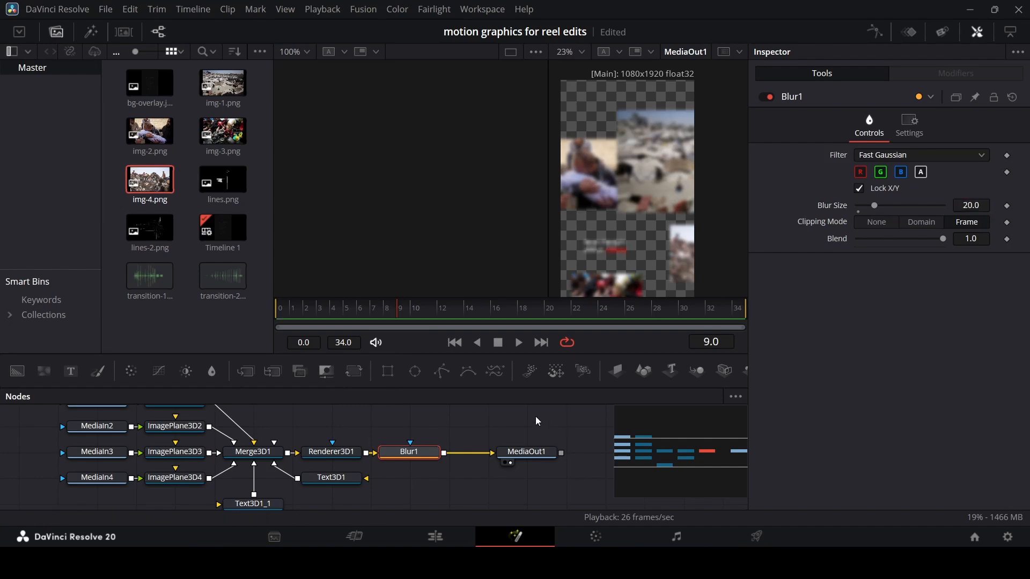
- Mask Blur1 with an inverted rectangle around the text, height 0.244, centered at X 0.319277, Y 0.316591, and preview the result
{"action": "left_click_drag", "start_coordinate": [395, 376], "coordinate": [419, 465]}
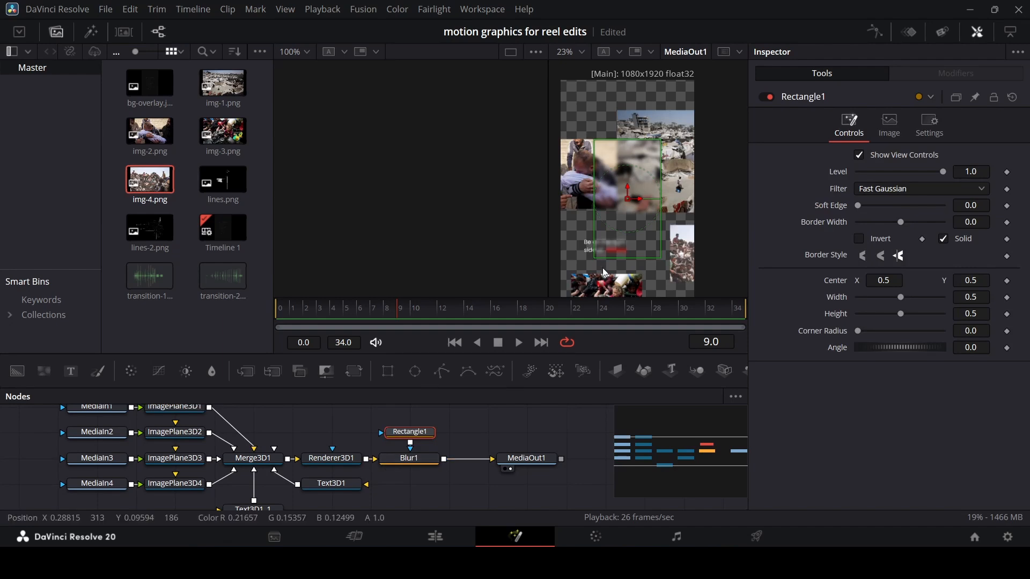
{"action": "left_click_drag", "start_coordinate": [629, 196], "coordinate": [629, 216]}
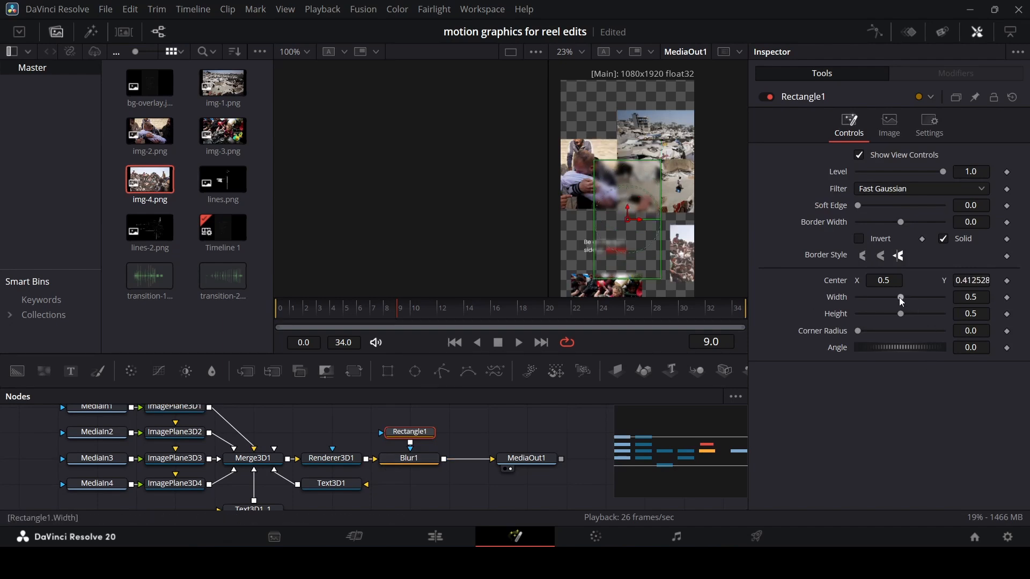
{"action": "left_click_drag", "start_coordinate": [901, 314], "coordinate": [878, 315]}
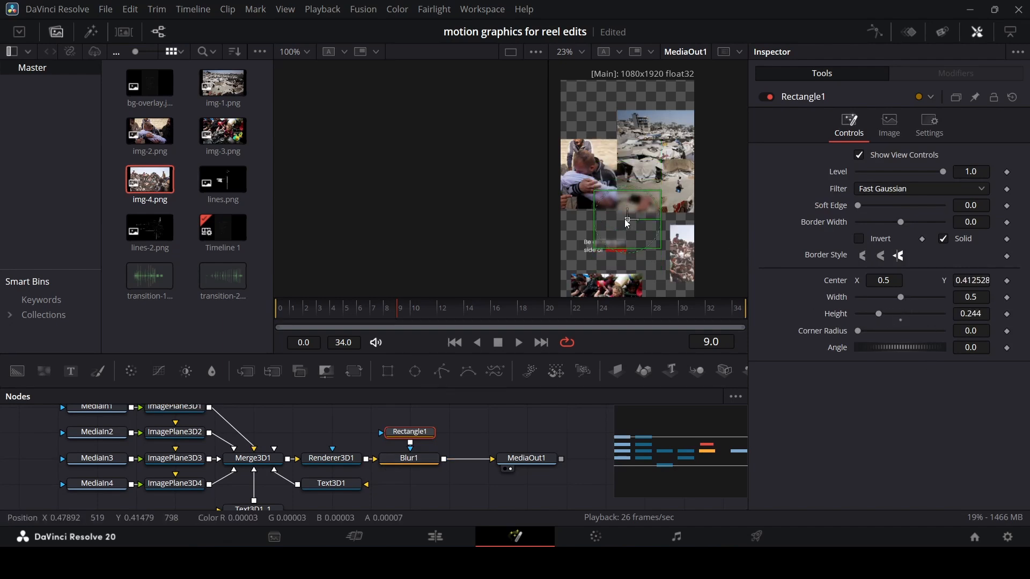
{"action": "left_click_drag", "start_coordinate": [628, 224], "coordinate": [603, 246]}
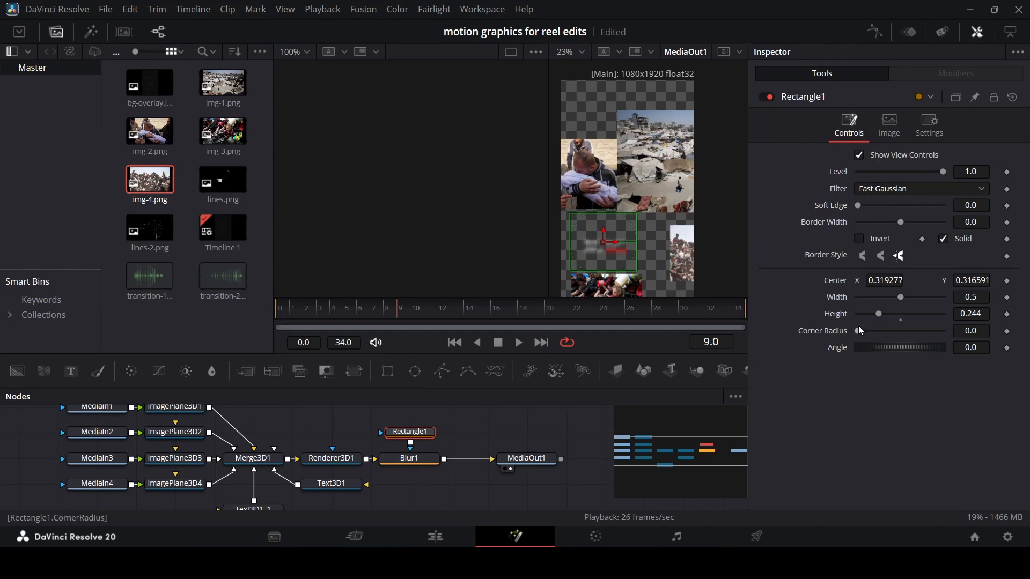
{"action": "left_click", "coordinate": [880, 245]}
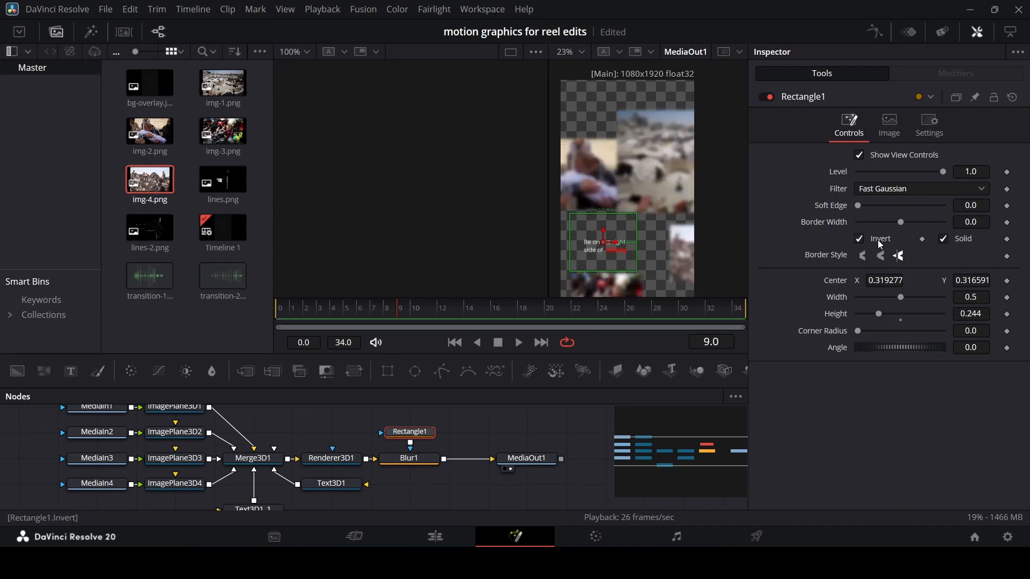
{"action": "left_click", "coordinate": [504, 441]}
{"action": "key", "text": "space"}
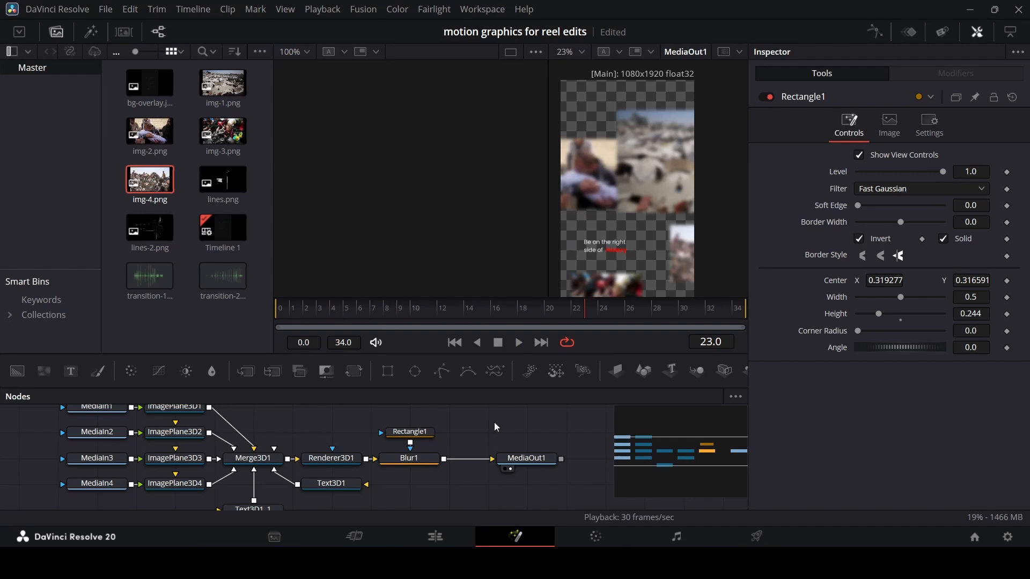
- Animate Merge3D1's Y translation from -1.797 at frame 0 to 0.0 at frame 34 and play it back
{"action": "left_click", "coordinate": [409, 458]}
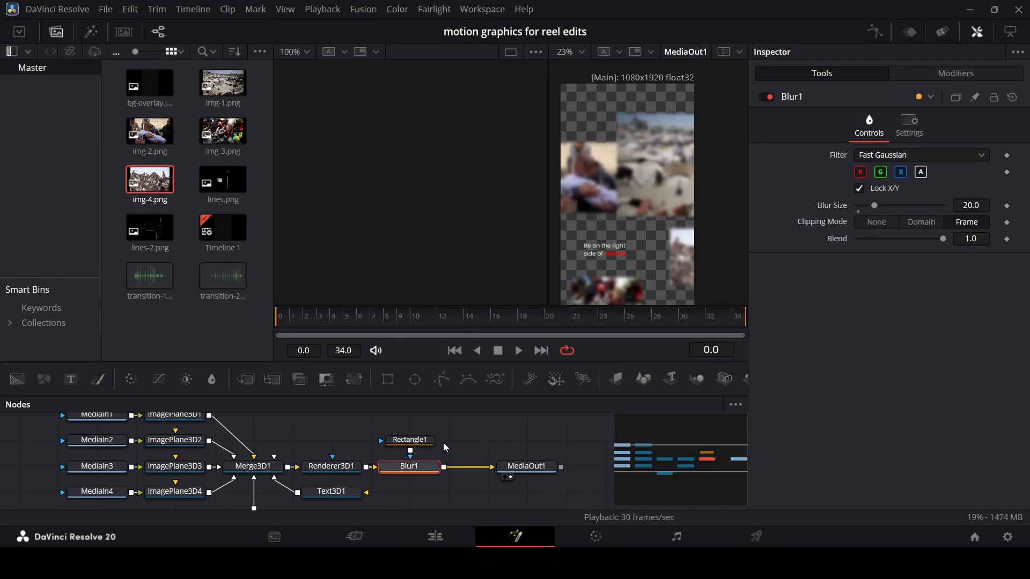
{"action": "left_click", "coordinate": [253, 466]}
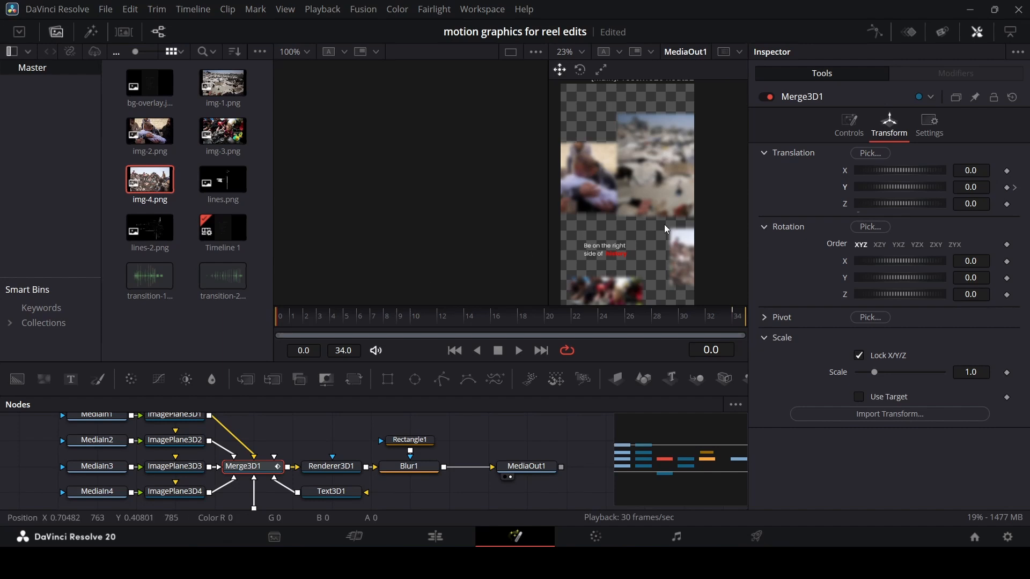
{"action": "left_click_drag", "start_coordinate": [909, 185], "coordinate": [867, 195]}
{"action": "key", "text": "space"}
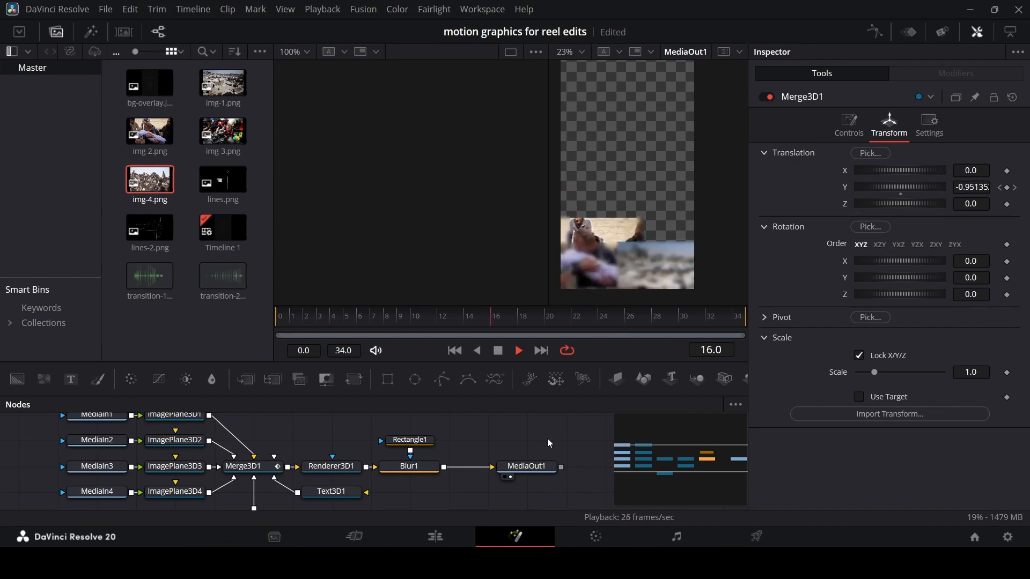
{"action": "key", "text": "space"}
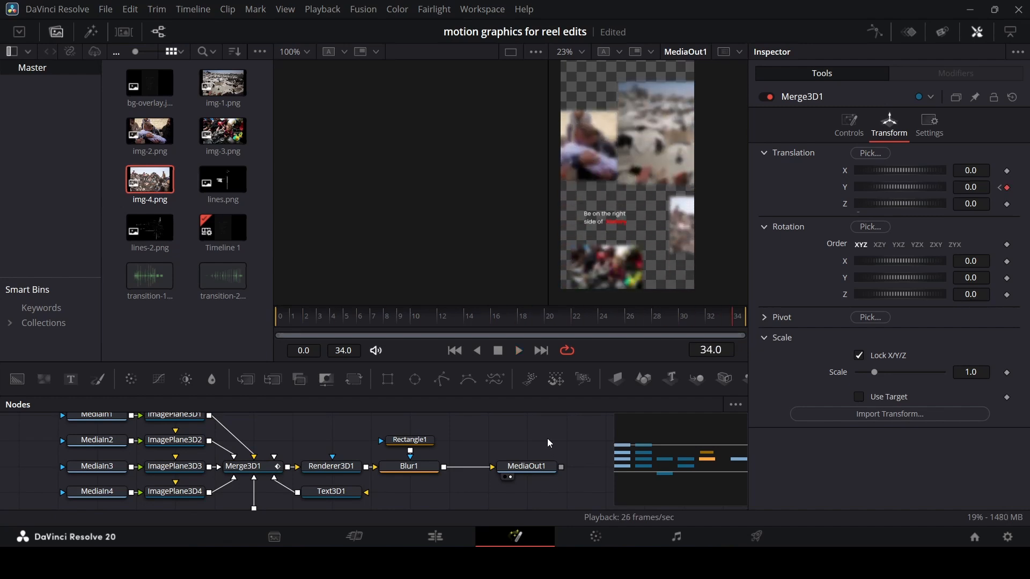
- Show Merge3D1's curve in the Spline editor, smooth its keyframes, and extend the last keyframe's handle back to about frame 0 for a strong ease-out
{"action": "left_click", "coordinate": [876, 31]}
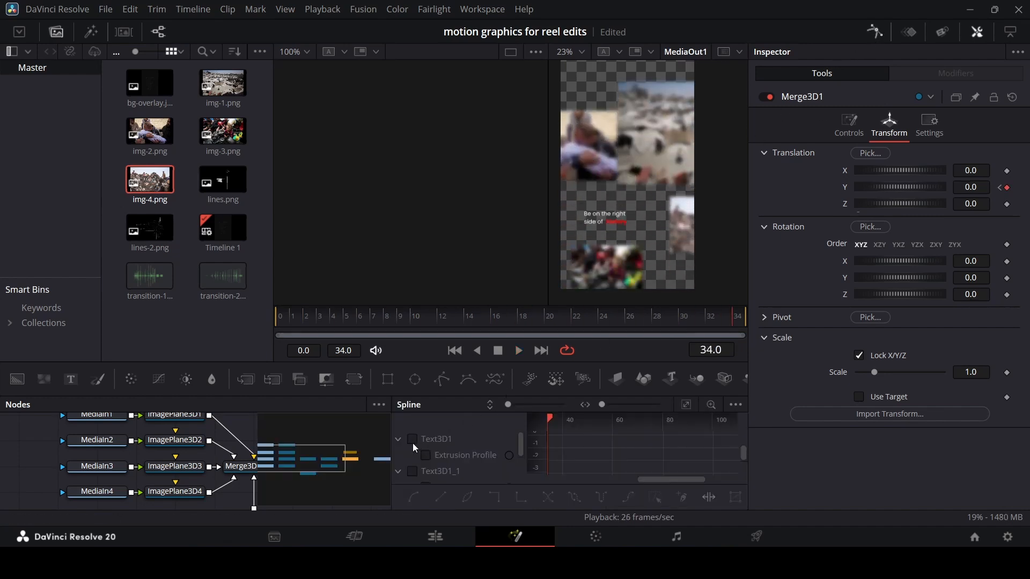
{"action": "left_click", "coordinate": [398, 441]}
{"action": "left_click", "coordinate": [397, 454]}
{"action": "left_click", "coordinate": [414, 471]}
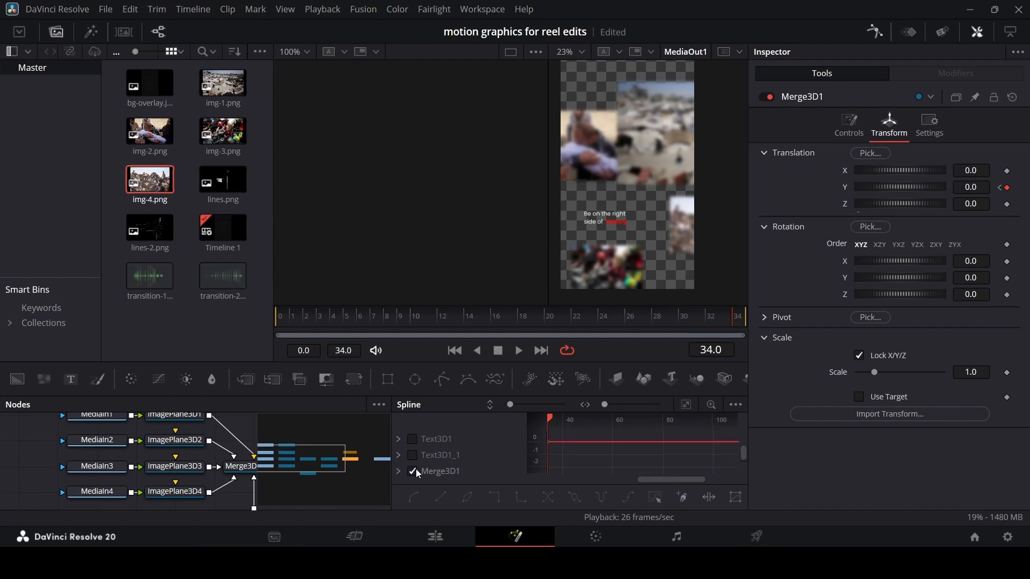
{"action": "left_click", "coordinate": [686, 405]}
{"action": "left_click_drag", "start_coordinate": [683, 420], "coordinate": [619, 420]}
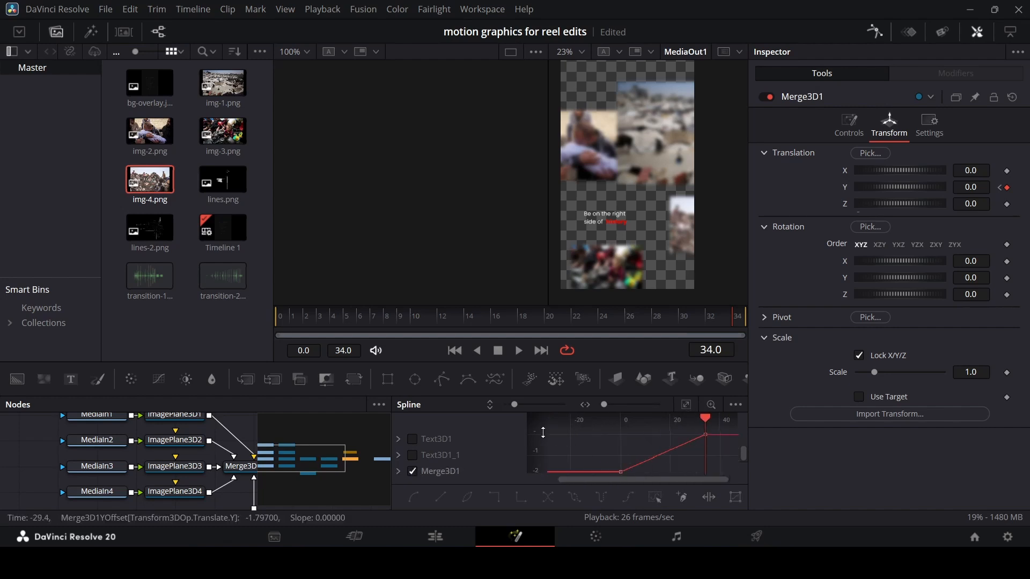
{"action": "left_click_drag", "start_coordinate": [543, 432], "coordinate": [724, 420]}
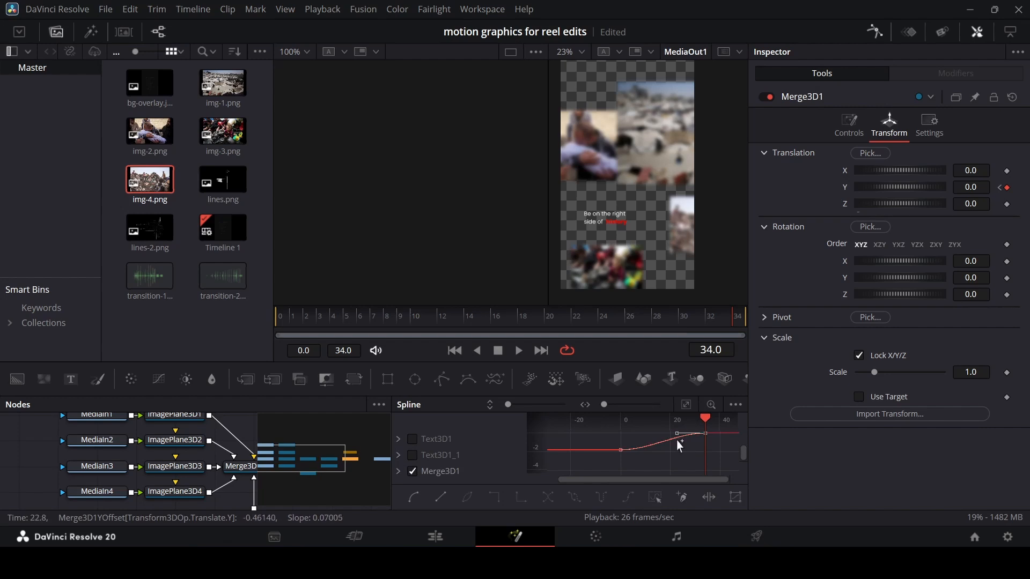
{"action": "left_click_drag", "start_coordinate": [674, 440], "coordinate": [618, 441]}
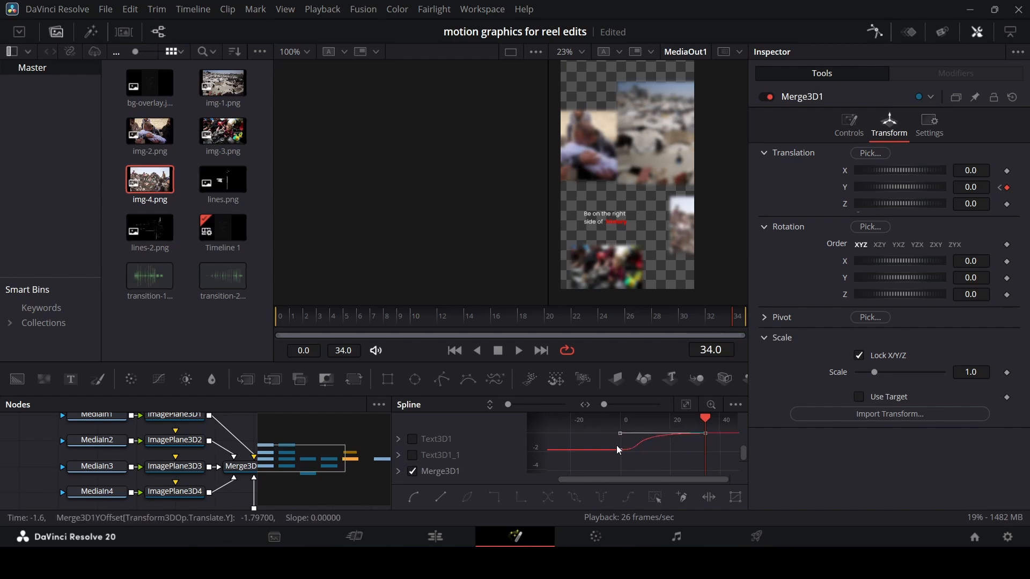
- Play back Merge3D1's eased slide-in and close the Spline editor
{"action": "key", "text": "space"}
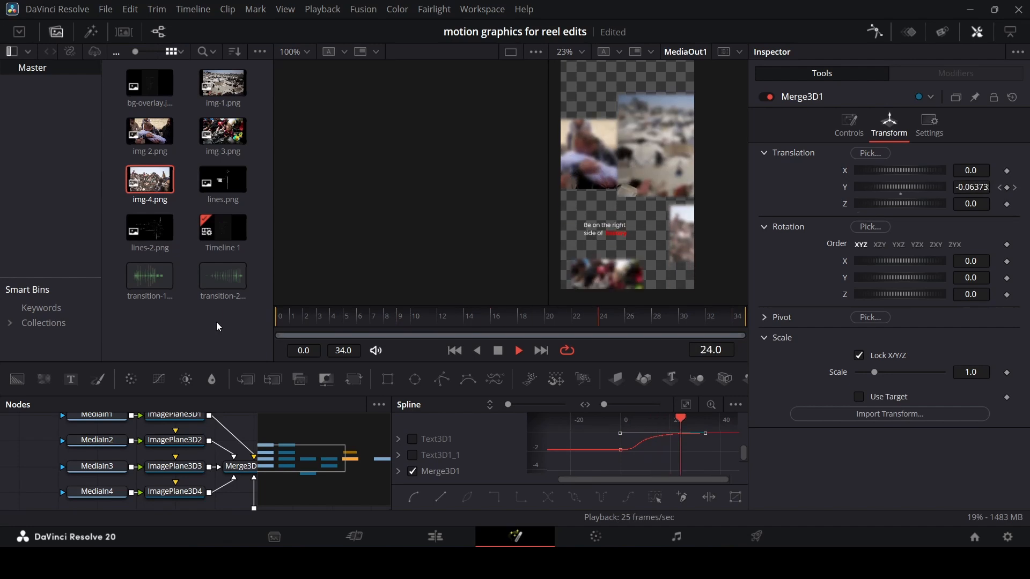
{"action": "key", "text": "space"}
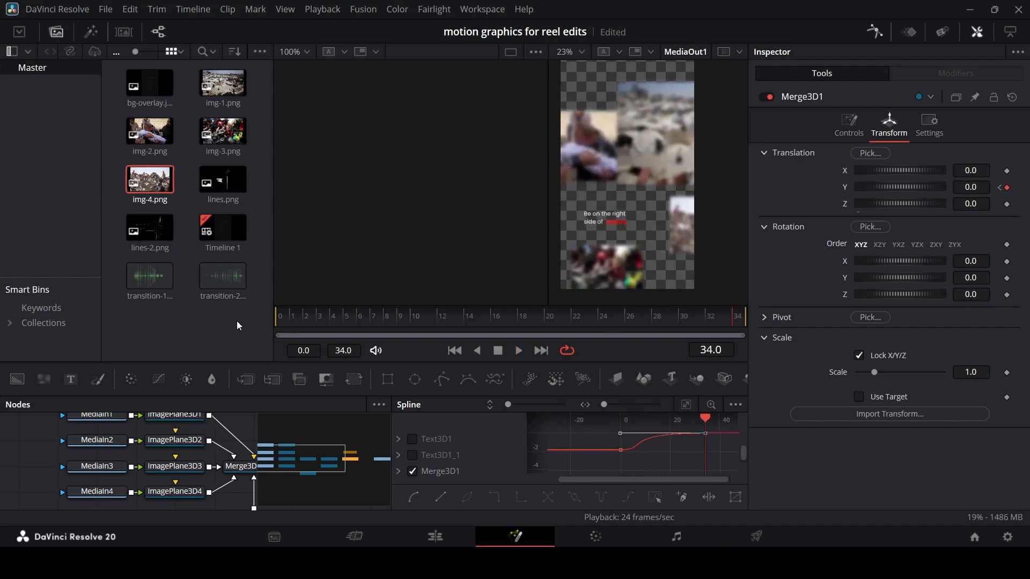
{"action": "left_click", "coordinate": [875, 32]}
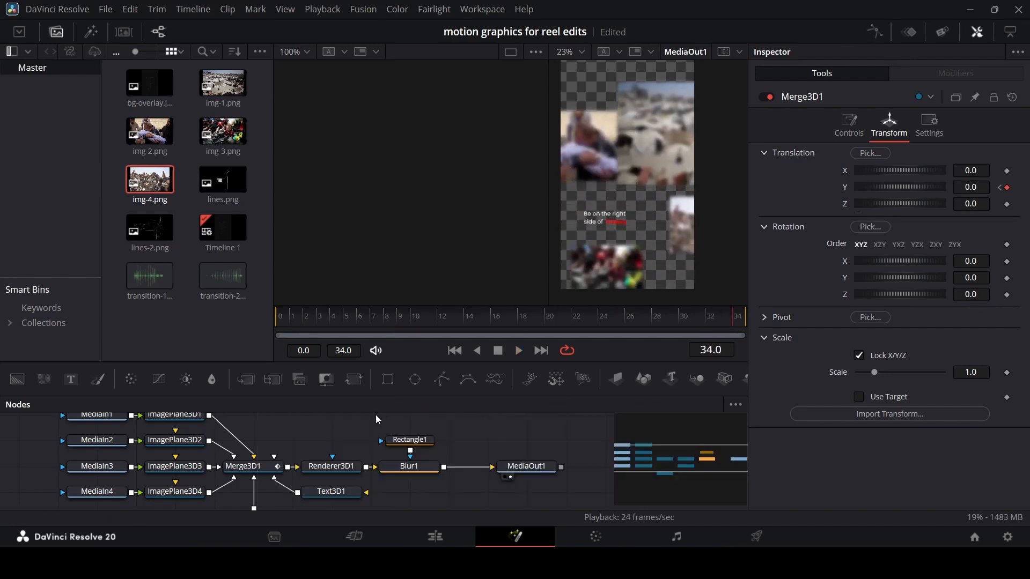
- Keyframe Blur1's blur size at 20 on frame 20 and at 0 on frame 15 so the blur fades in
{"action": "left_click", "coordinate": [405, 466]}
{"action": "left_click_drag", "start_coordinate": [394, 324], "coordinate": [551, 331]}
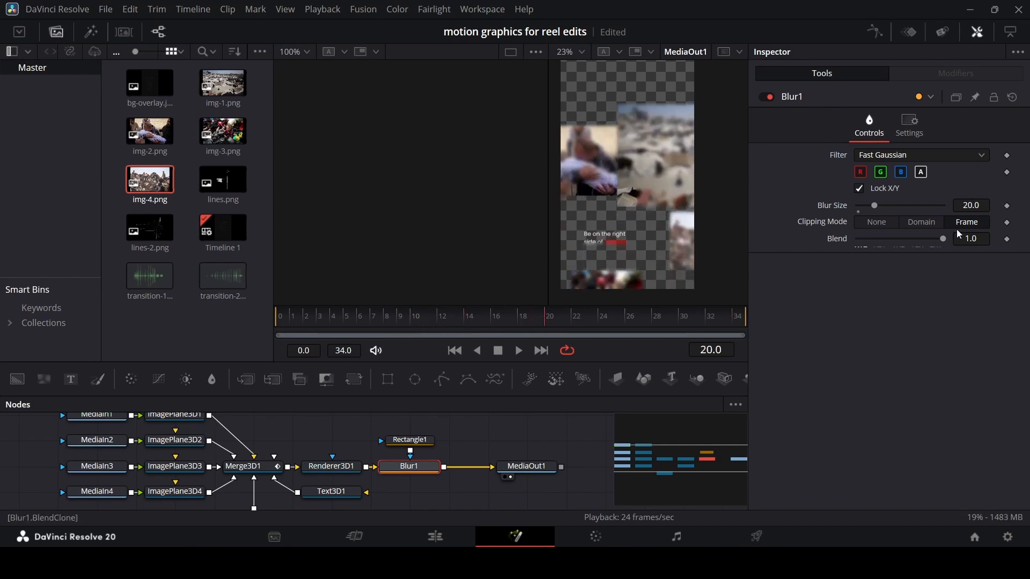
{"action": "left_click", "coordinate": [1008, 205]}
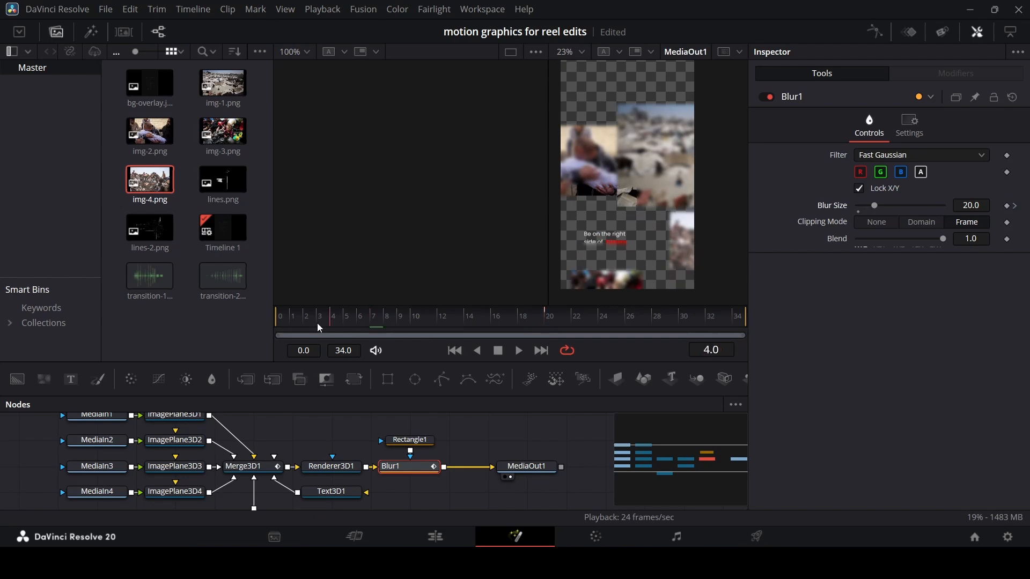
{"action": "left_click_drag", "start_coordinate": [318, 324], "coordinate": [485, 350]}
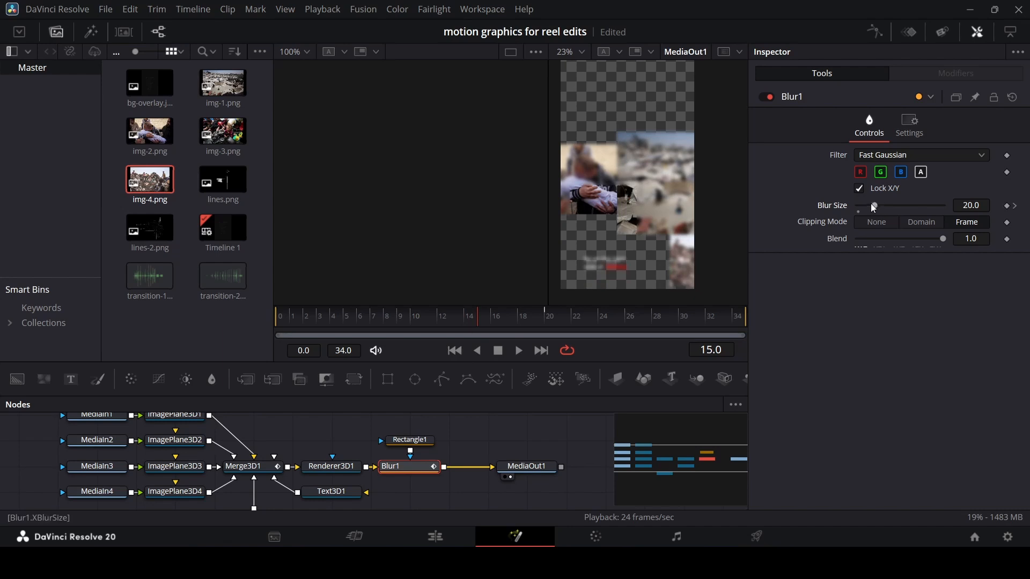
{"action": "left_click_drag", "start_coordinate": [874, 206], "coordinate": [858, 206]}
{"action": "left_click", "coordinate": [528, 431]}
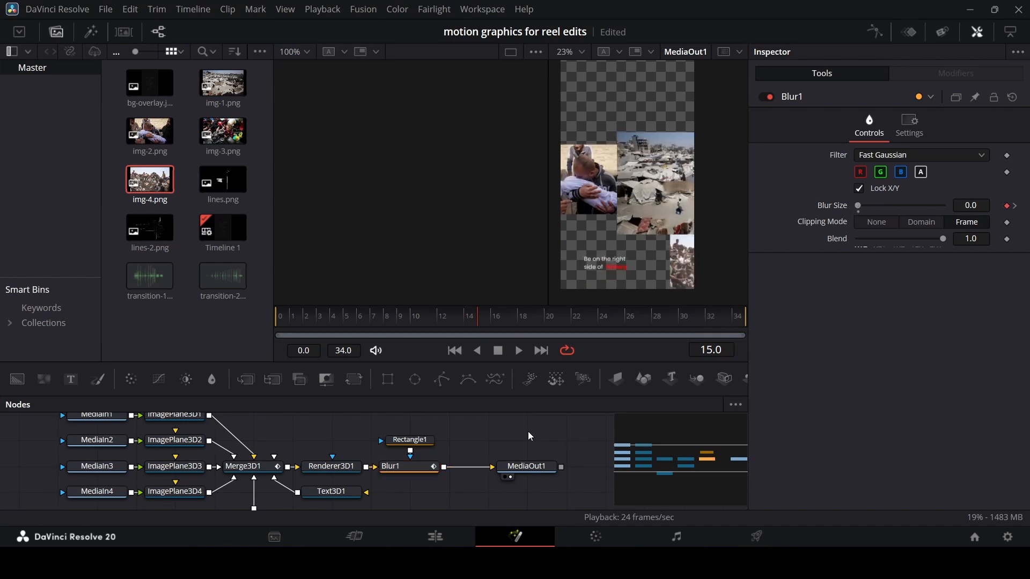
- Play the composition from frame 0 to preview the blur animation
{"action": "key", "text": "space"}
{"action": "key", "text": "space"}
{"action": "left_click_drag", "start_coordinate": [406, 322], "coordinate": [234, 324]}
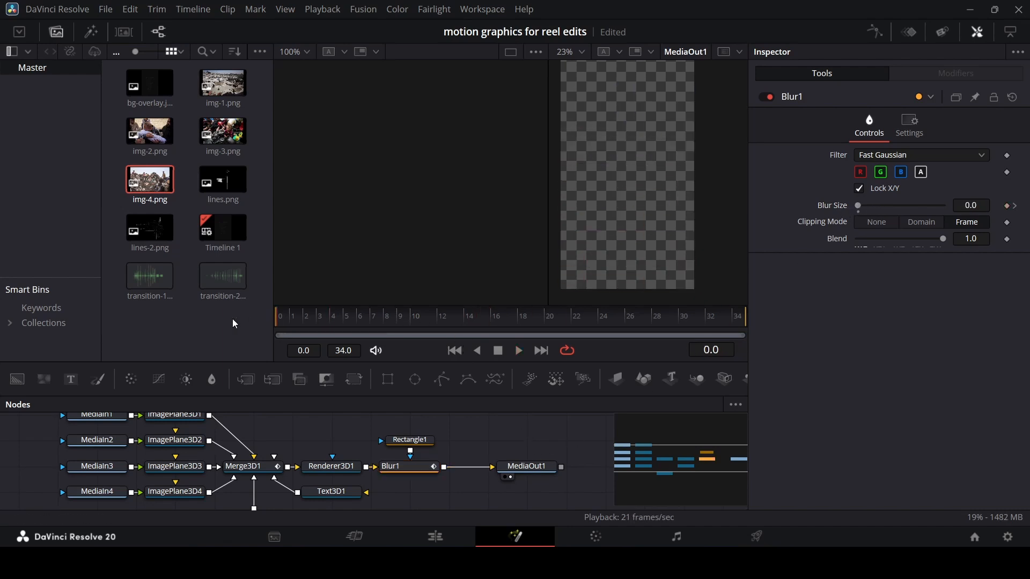
{"action": "key", "text": "space"}
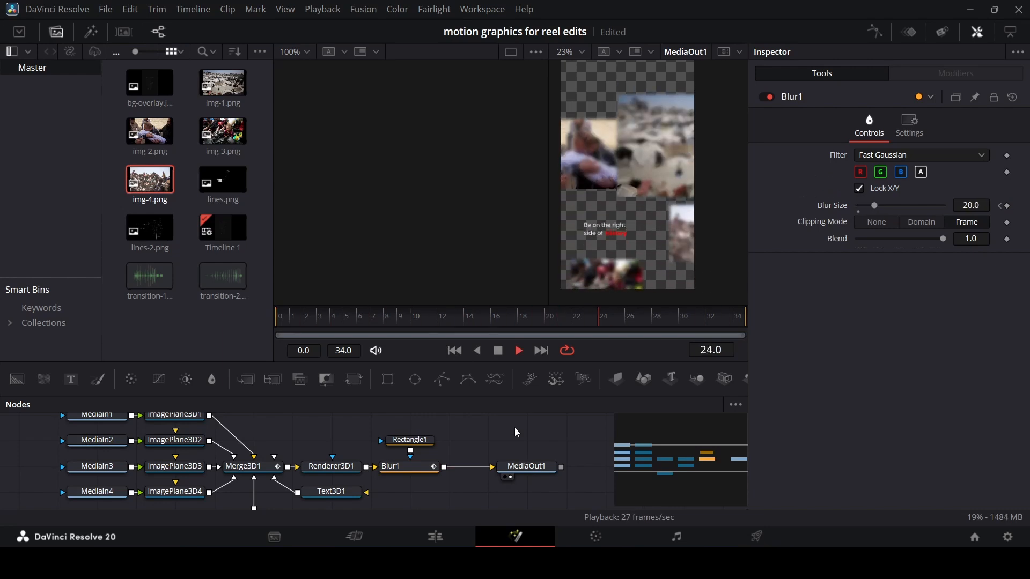
{"action": "key", "text": "space"}
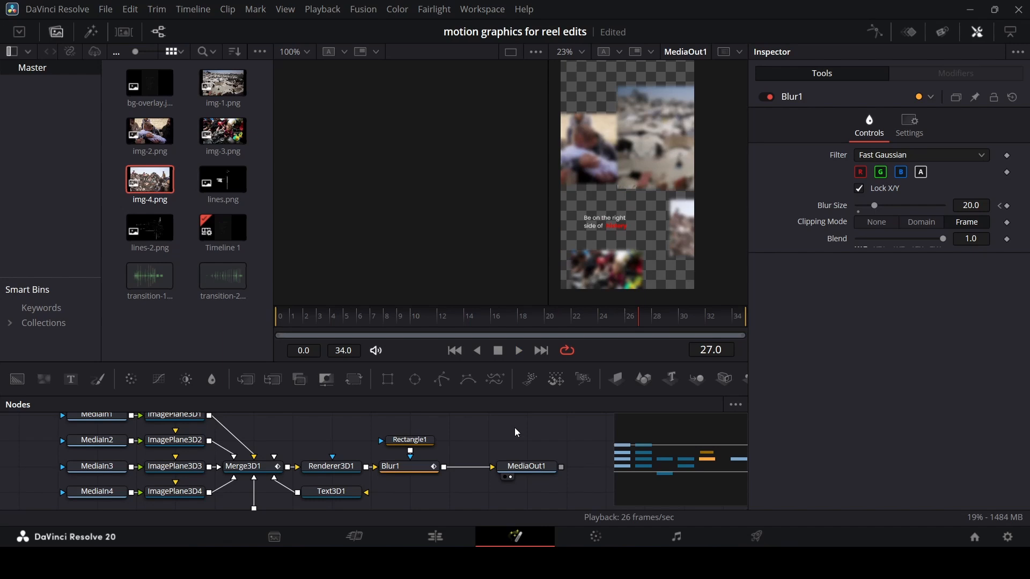
{"action": "key", "text": "space"}
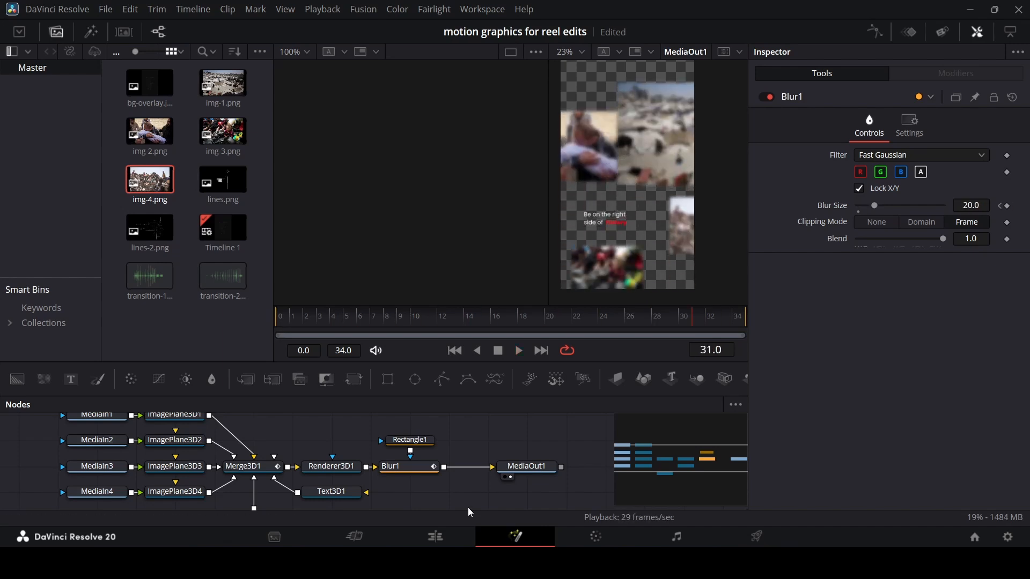
- Return to the Edit page and play the timeline across the "Supporting" text and image slide-in sections
{"action": "left_click", "coordinate": [435, 537]}
{"action": "left_click", "coordinate": [627, 403]}
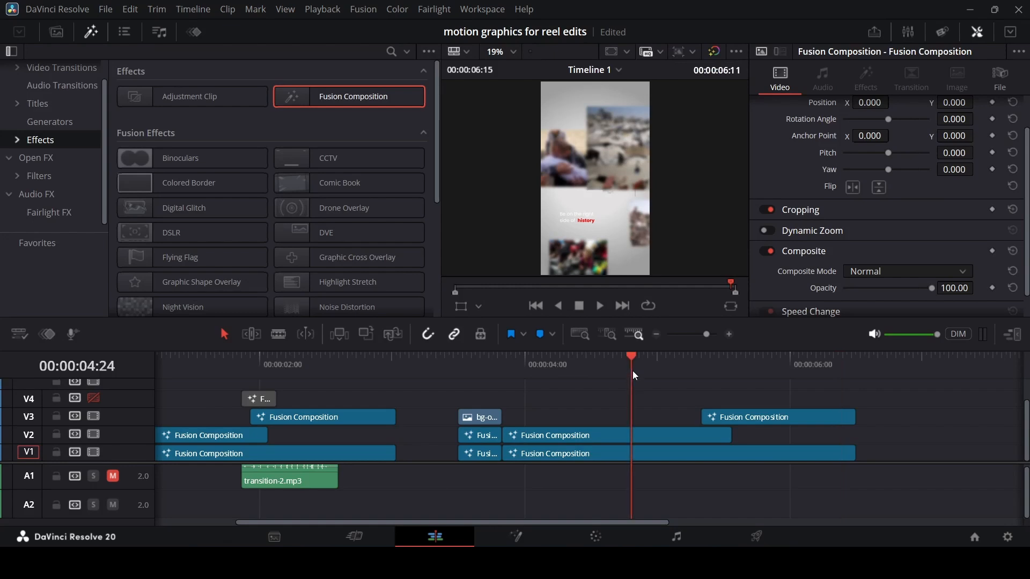
{"action": "key", "text": "space"}
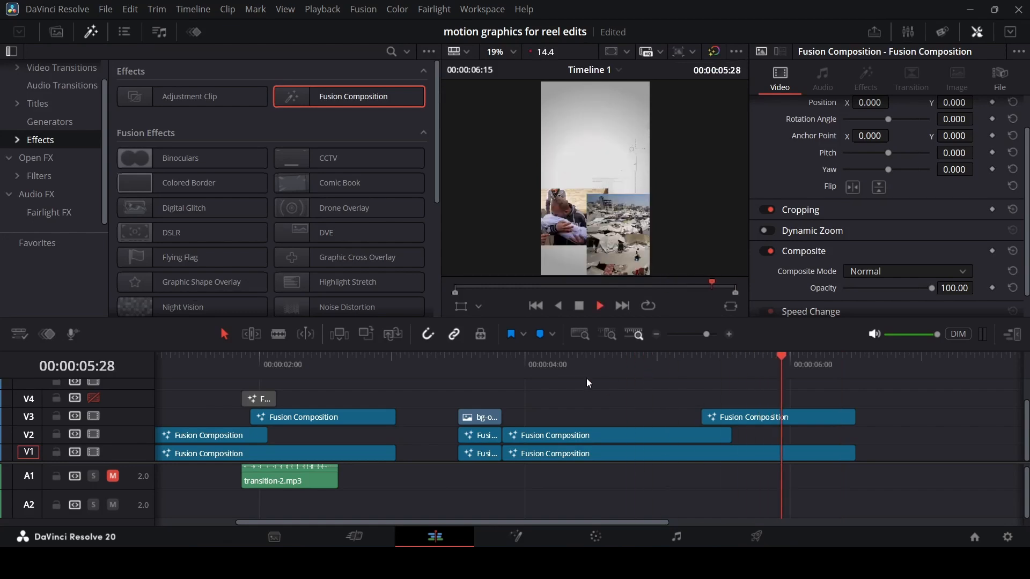
{"action": "left_click", "coordinate": [680, 367]}
{"action": "key", "text": "space"}
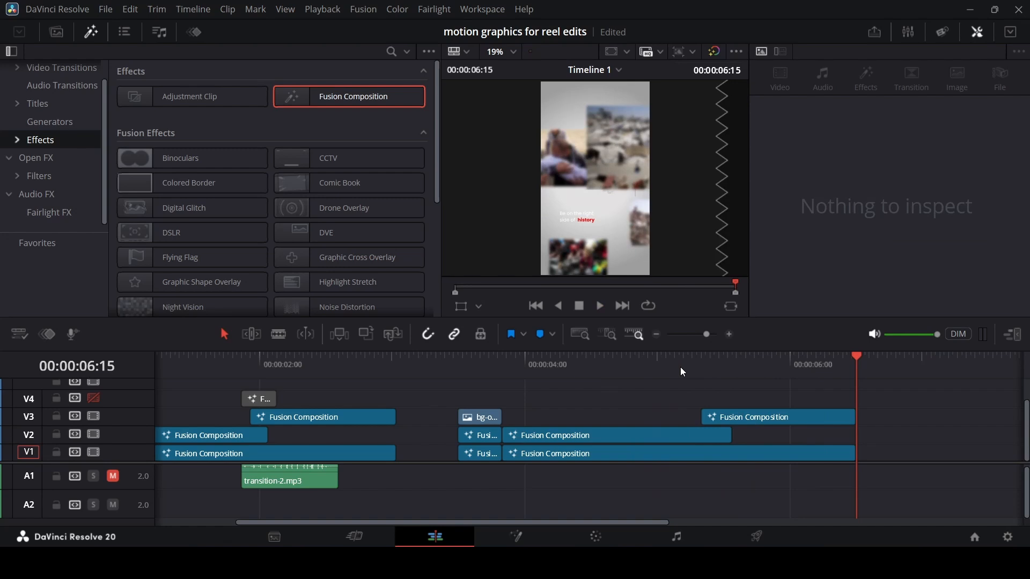
{"action": "left_click", "coordinate": [451, 377]}
{"action": "key", "text": "space"}
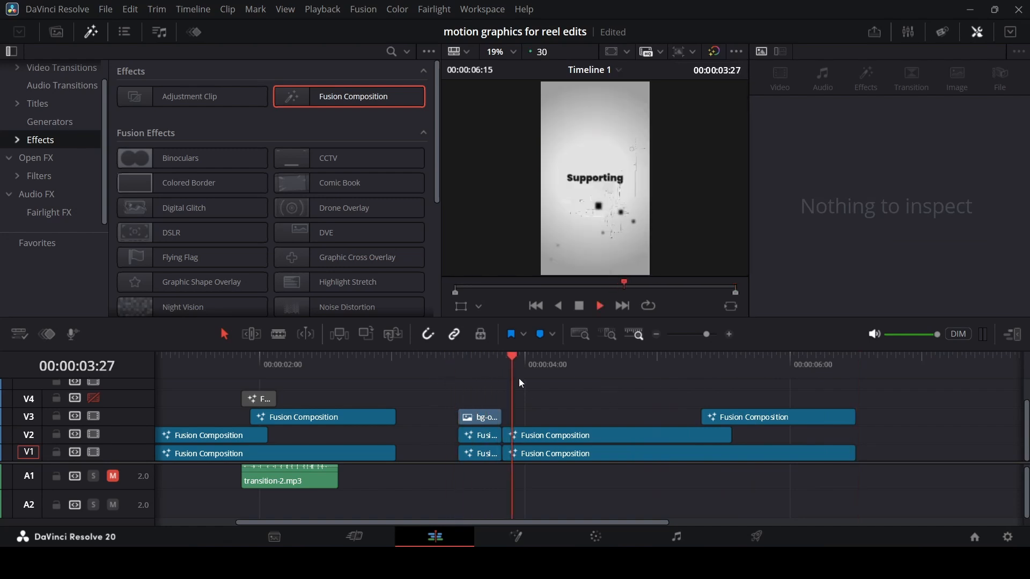
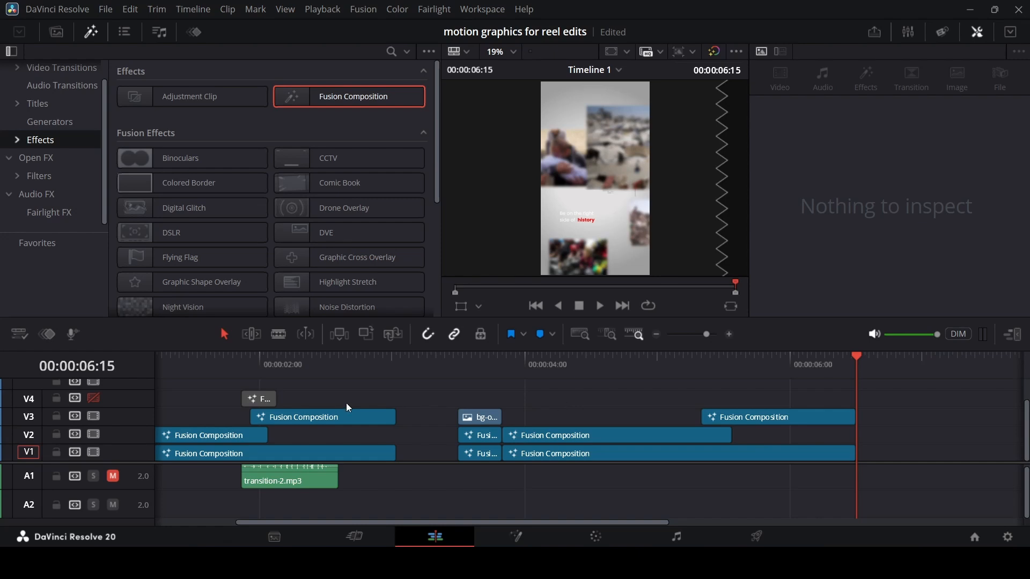
- Enable video track V4 and move the playhead to the white flash clip at 00:00:00:09
{"action": "left_click", "coordinate": [100, 399]}
{"action": "key", "text": "Home"}
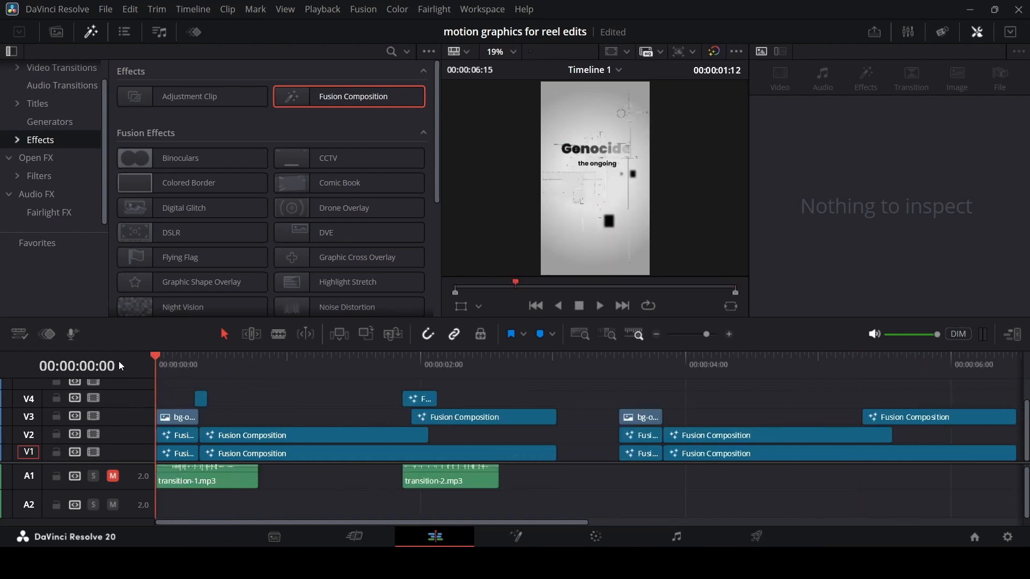
{"action": "mouse_move", "coordinate": [192, 363]}
{"action": "left_mouse_down"}
{"action": "mouse_move", "coordinate": [228, 369]}
{"action": "mouse_move", "coordinate": [196, 374]}
{"action": "left_mouse_up"}
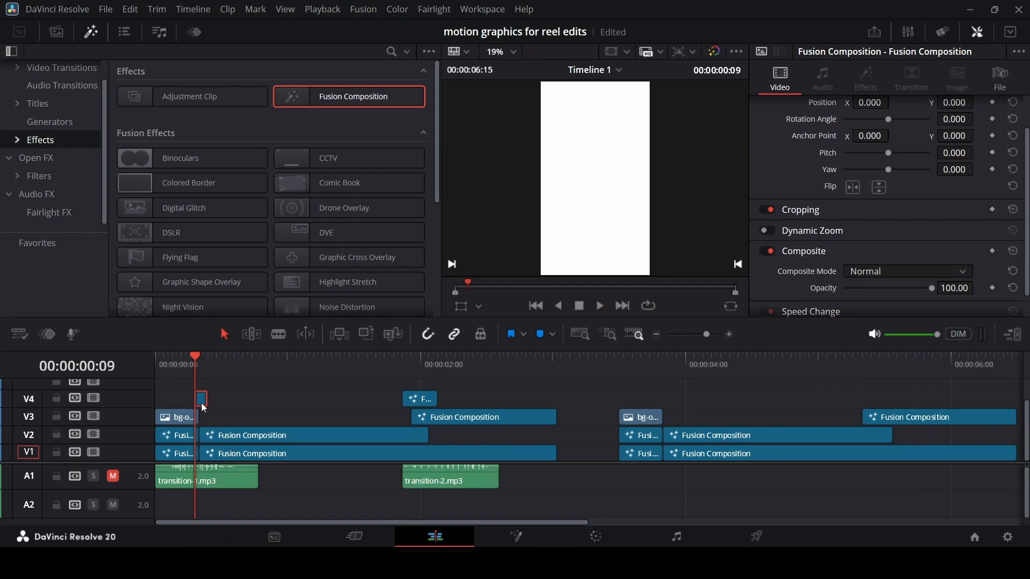
- Add a Fusion Composition on V4 starting at about 00:00:03:23, over the later cut, and check the first flash clip's duration
{"action": "left_click_drag", "start_coordinate": [325, 99], "coordinate": [686, 408]}
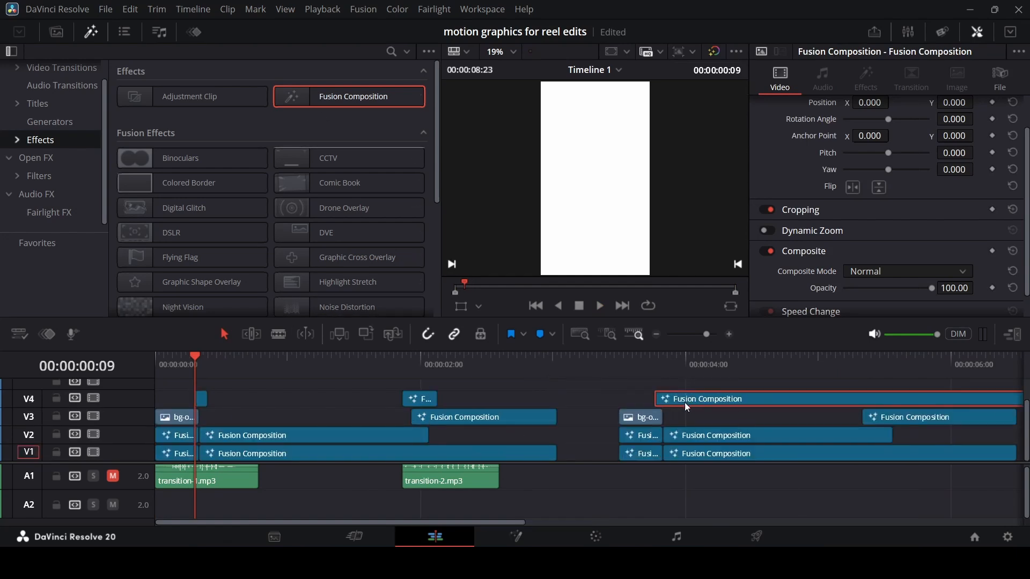
{"action": "left_click", "coordinate": [665, 368]}
{"action": "left_click", "coordinate": [203, 405]}
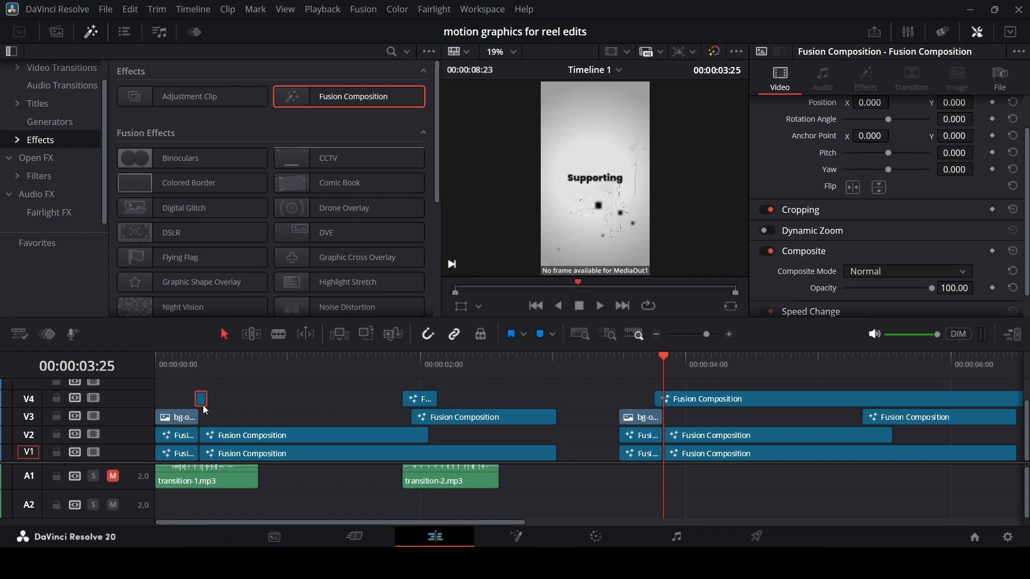
{"action": "key", "text": "ctrl+d"}
{"action": "left_click", "coordinate": [133, 358]}
- Shorten the new Fusion Composition on V4, starting at 00:00:03:23, to a duration of 3 frames
{"action": "key", "text": "ctrl+equal"}
{"action": "key", "text": "ctrl+equal"}
{"action": "key", "text": "ctrl+equal"}
{"action": "key", "text": "ctrl+equal"}
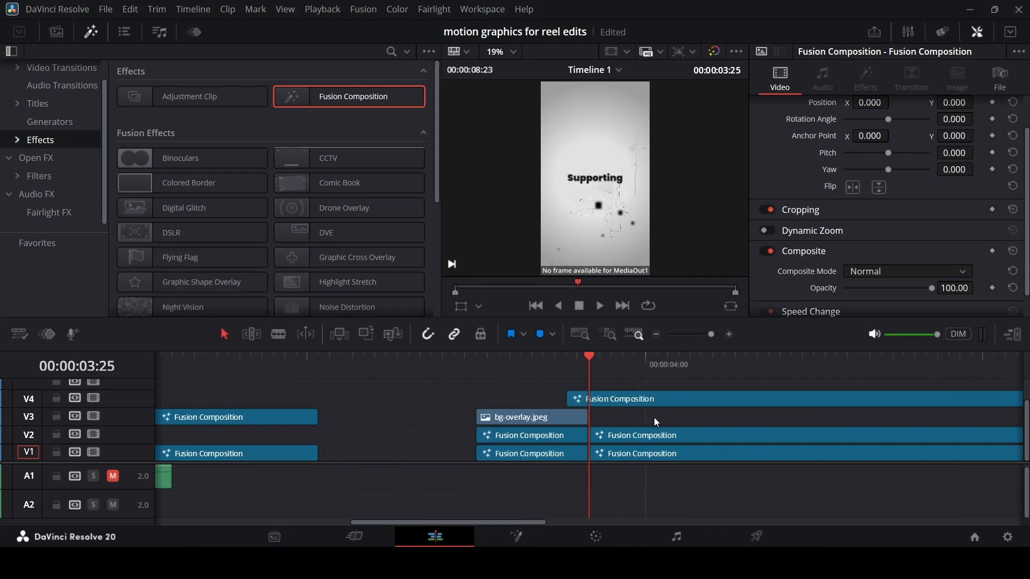
{"action": "left_click", "coordinate": [577, 368]}
{"action": "left_click", "coordinate": [566, 373]}
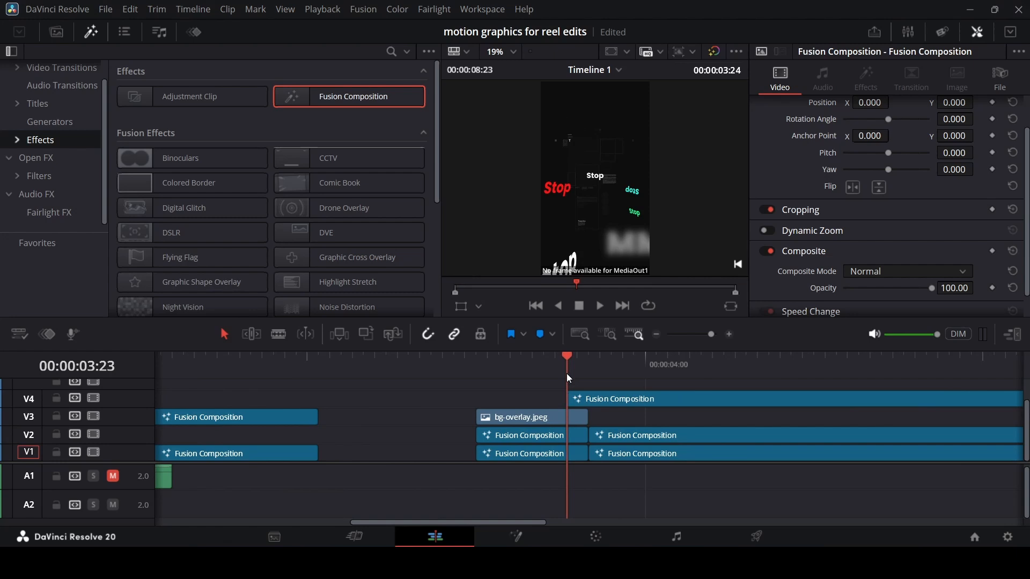
{"action": "left_click", "coordinate": [602, 397]}
{"action": "key", "text": "ctrl+d"}
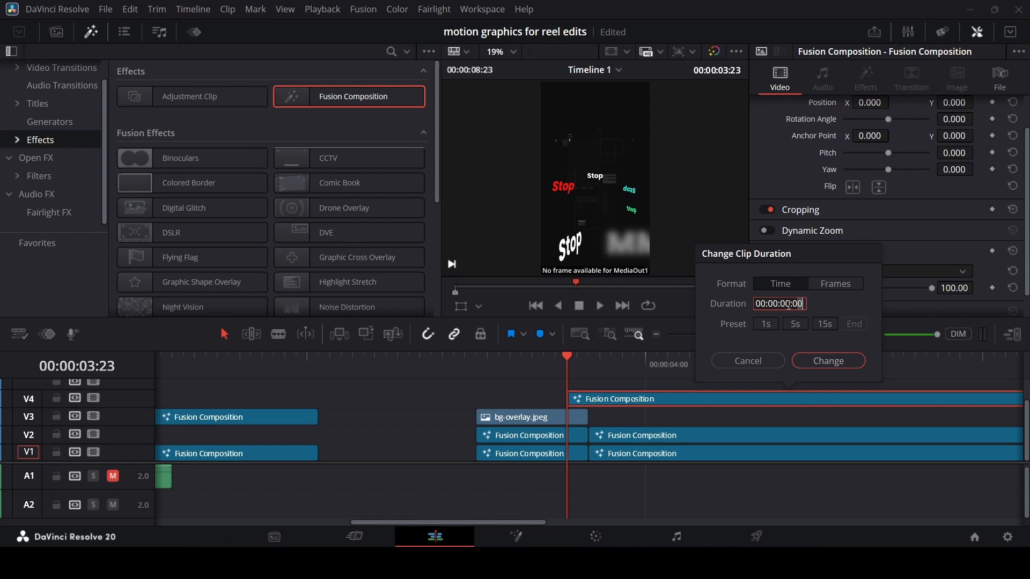
{"action": "key", "text": "Return"}
- Open the short V4 composition in Fusion and add a Background node connected to MediaOut1
{"action": "scroll", "coordinate": [607, 385], "scroll_direction": "up", "scroll_amount": 2}
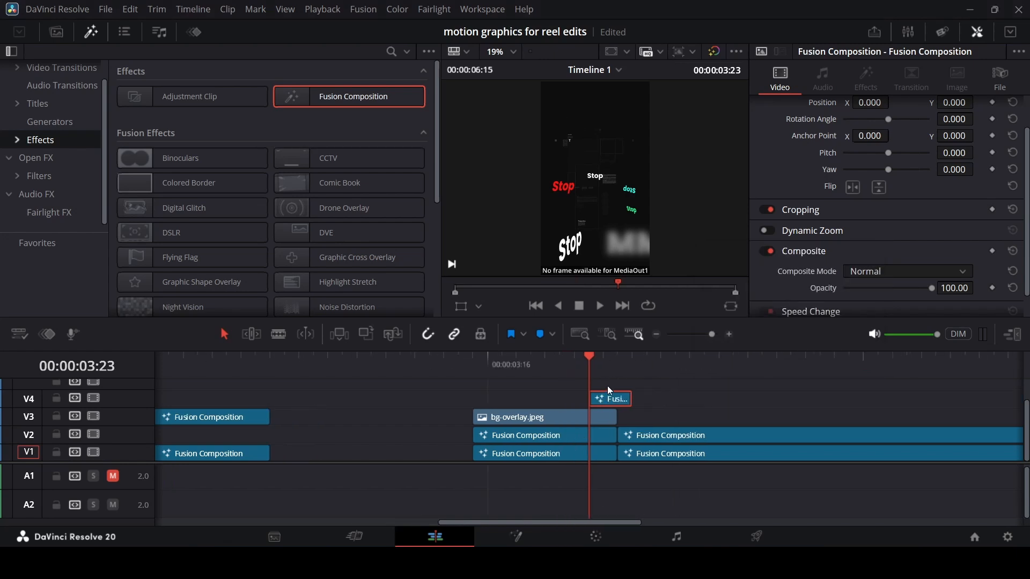
{"action": "scroll", "coordinate": [607, 385], "scroll_direction": "up", "scroll_amount": 1}
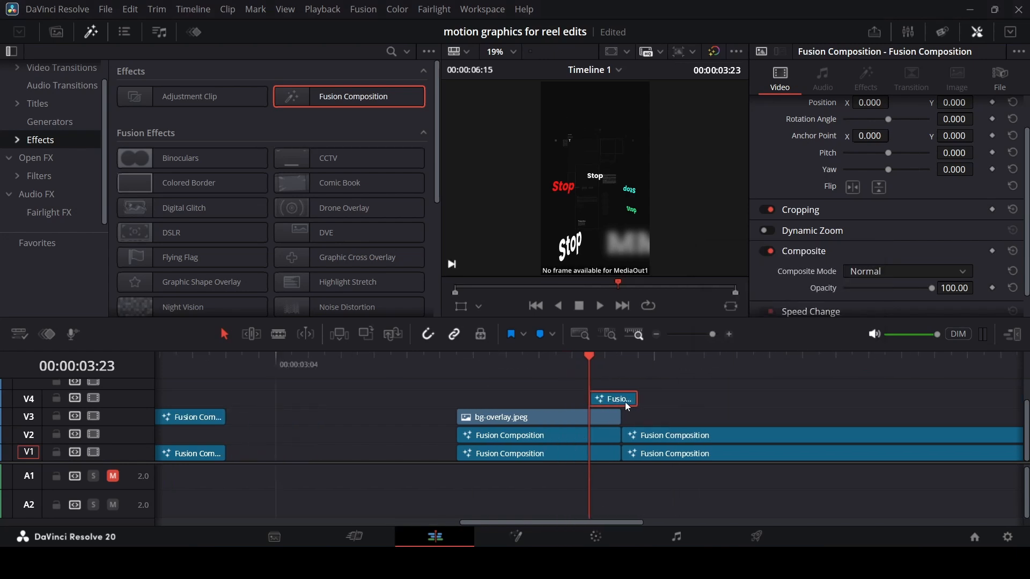
{"action": "right_click", "coordinate": [626, 402]}
{"action": "left_click", "coordinate": [691, 314]}
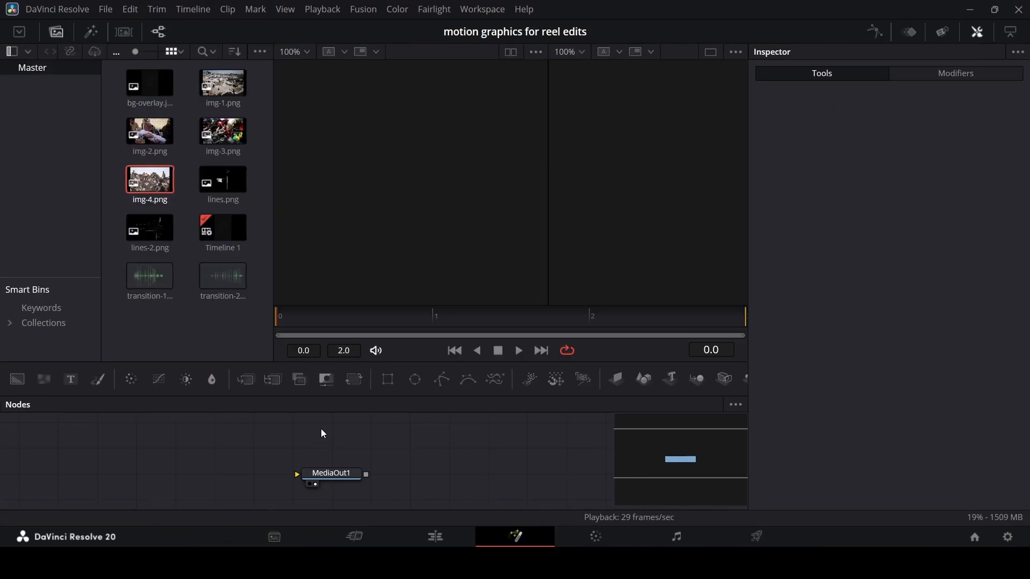
{"action": "left_click_drag", "start_coordinate": [18, 381], "coordinate": [321, 477]}
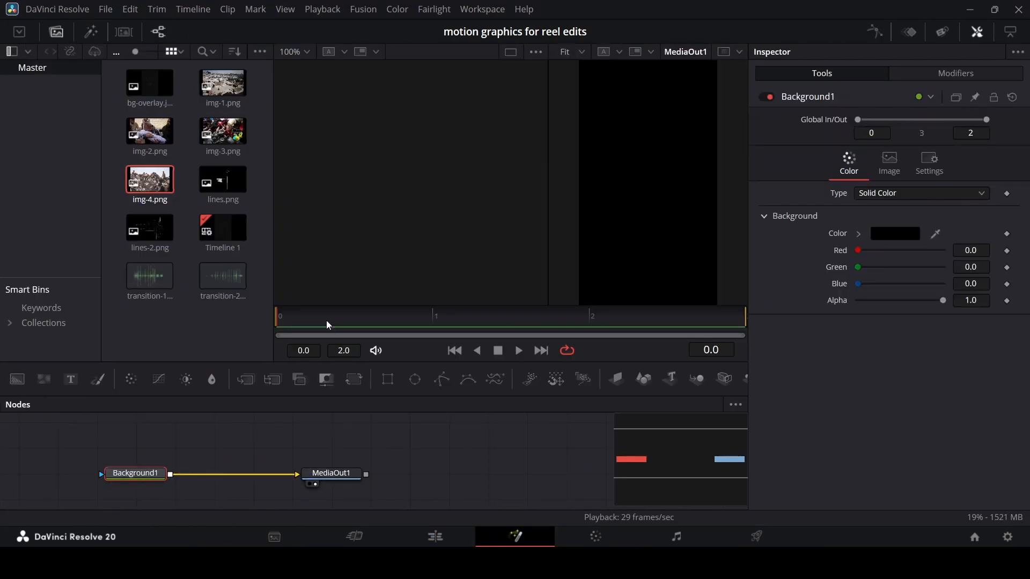
- Set Background1's color to white and keyframe it at frame 0
{"action": "left_click", "coordinate": [859, 235]}
{"action": "left_click", "coordinate": [857, 246]}
{"action": "left_click", "coordinate": [860, 234]}
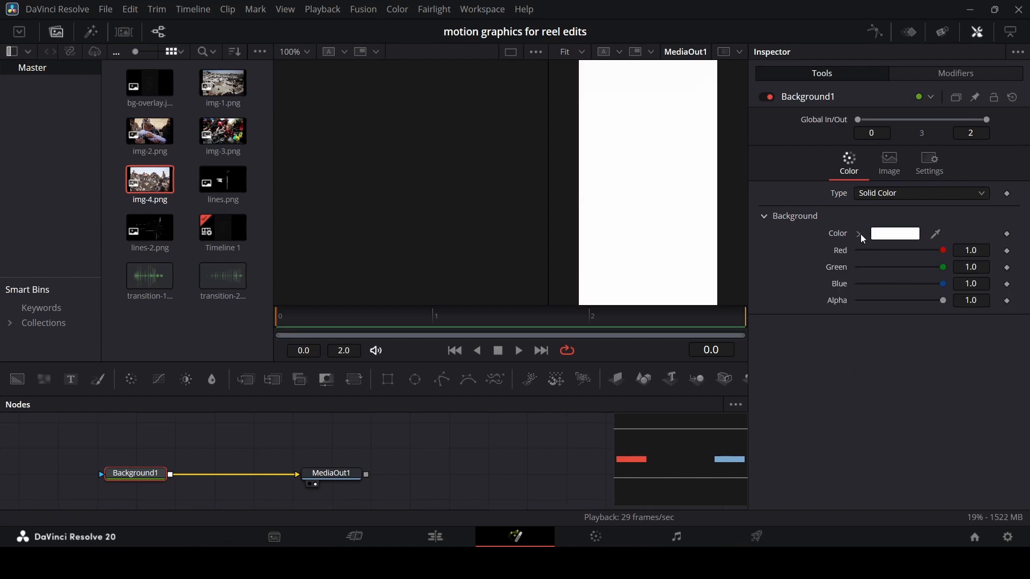
{"action": "left_click", "coordinate": [1007, 234]}
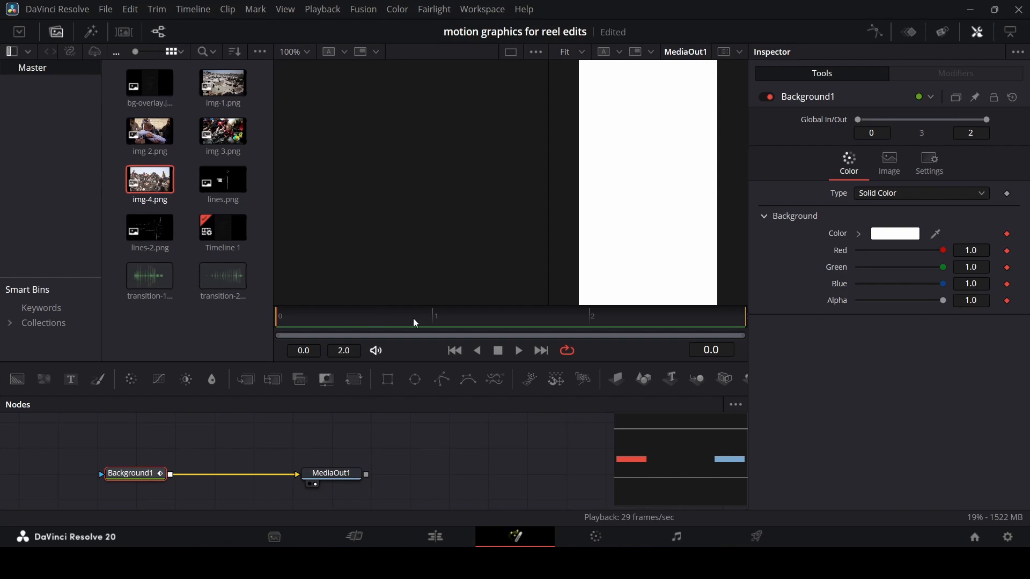
- Set Background1's color to pure red at frame 1
{"action": "left_click", "coordinate": [860, 234]}
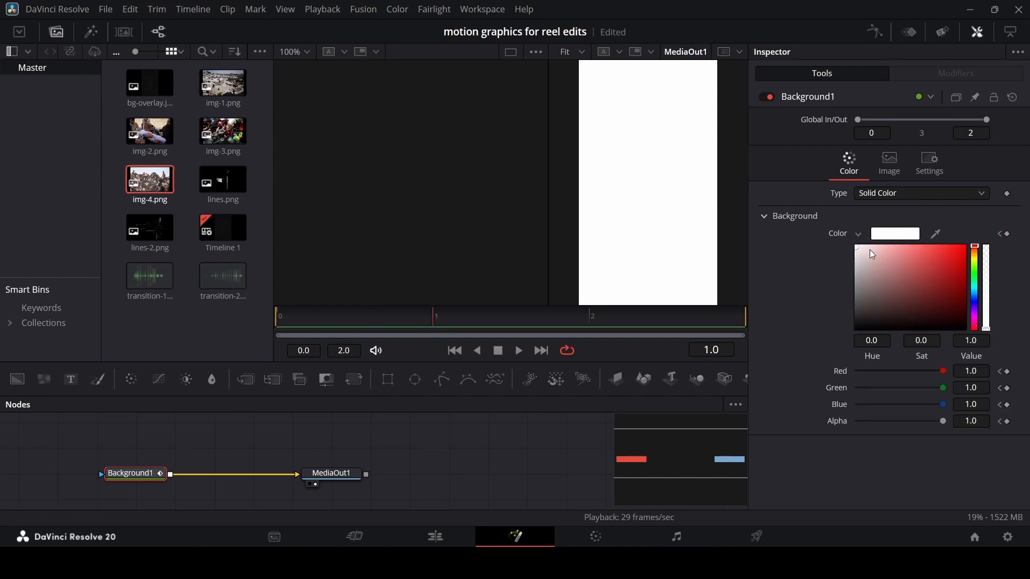
{"action": "left_click", "coordinate": [905, 252]}
{"action": "left_click_drag", "start_coordinate": [905, 251], "coordinate": [964, 237]}
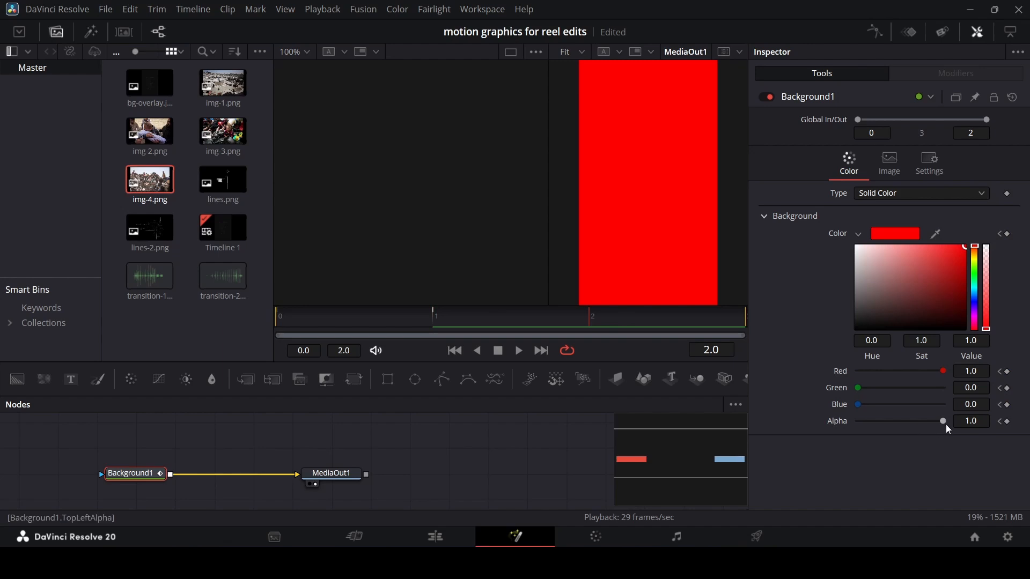
- At frame 2, set Background1's alpha to 0.0 and its color to near-black
{"action": "left_click_drag", "start_coordinate": [944, 423], "coordinate": [590, 413]}
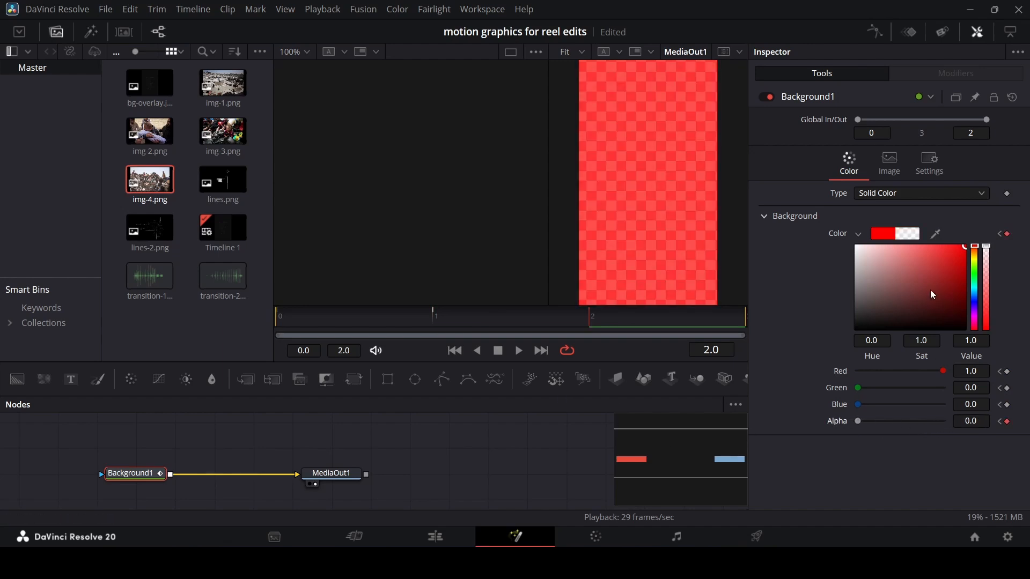
{"action": "left_click_drag", "start_coordinate": [934, 295], "coordinate": [861, 328]}
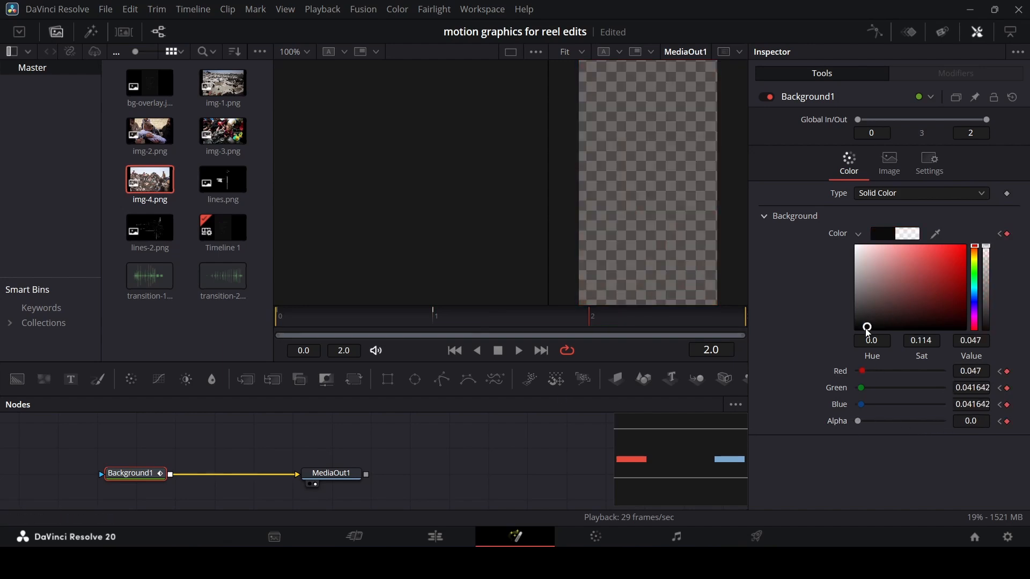
{"action": "left_click", "coordinate": [442, 455]}
- Return to the Edit page and play the timeline from just before the new flash clip
{"action": "left_click", "coordinate": [436, 537]}
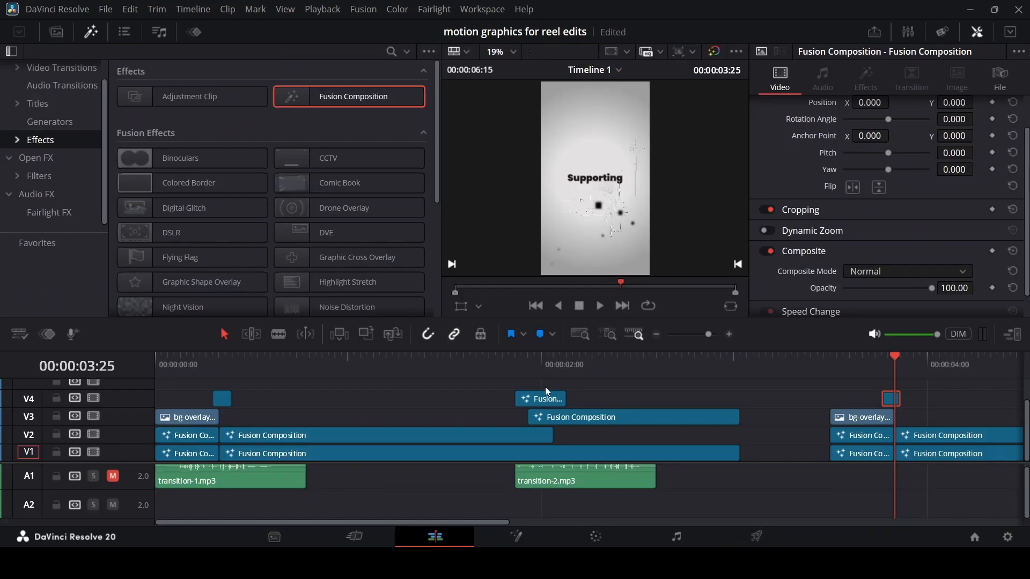
{"action": "scroll", "coordinate": [796, 419], "scroll_direction": "right", "scroll_amount": 5}
{"action": "left_click", "coordinate": [514, 366]}
{"action": "key", "text": "space"}
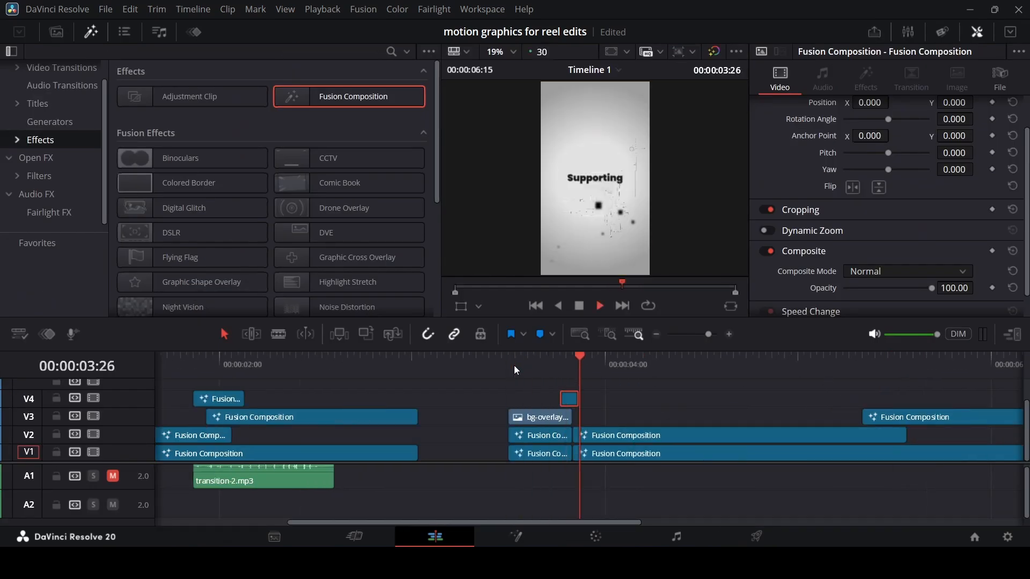
- Replay the flash cuts, then check the duration of the earlier V4 transition composition near 00:00:02:03
{"action": "left_click", "coordinate": [514, 366]}
{"action": "left_click_drag", "start_coordinate": [507, 366], "coordinate": [532, 373]}
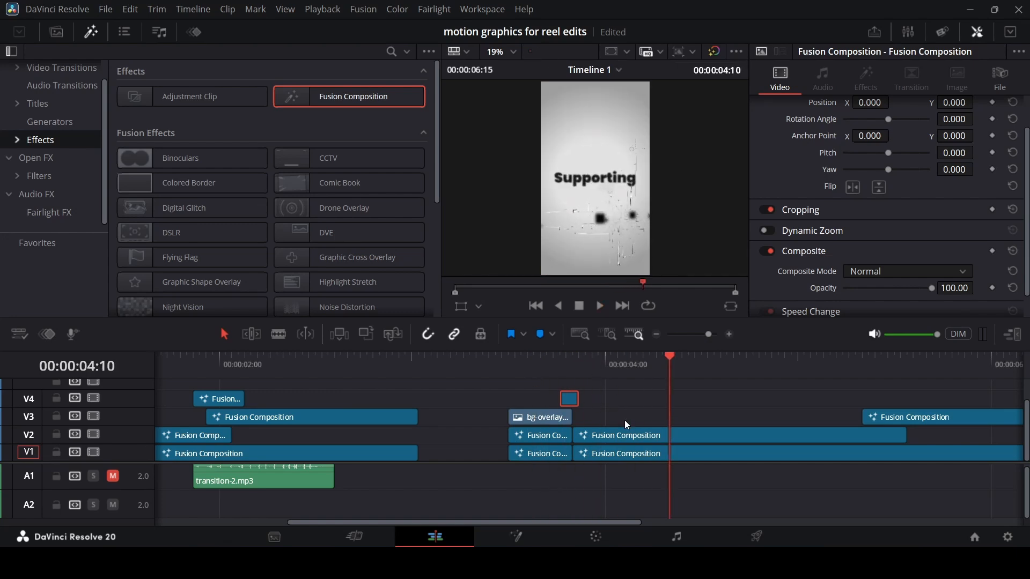
{"action": "scroll", "coordinate": [626, 423], "scroll_direction": "left", "scroll_amount": 5}
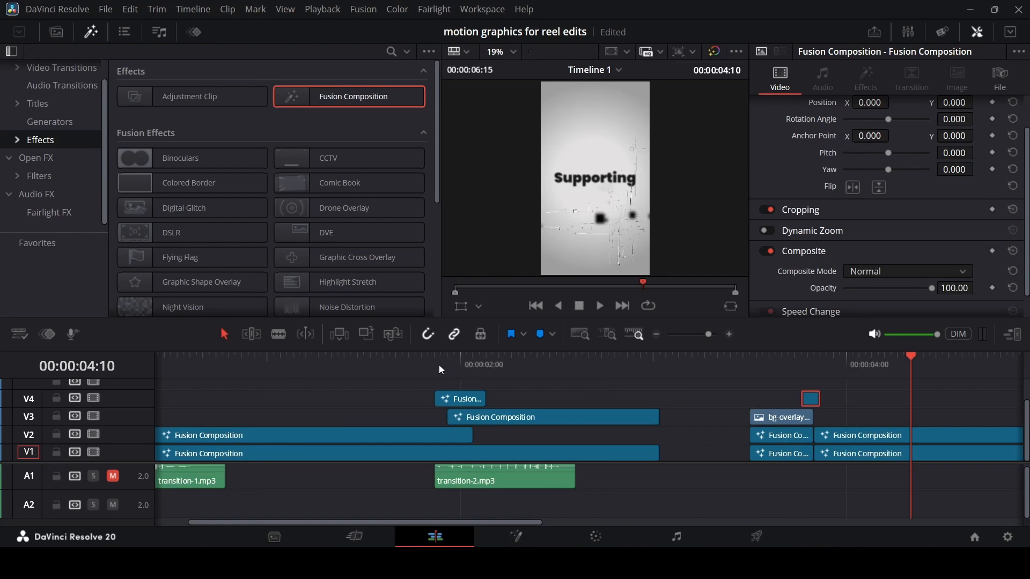
{"action": "left_click_drag", "start_coordinate": [439, 365], "coordinate": [468, 375]}
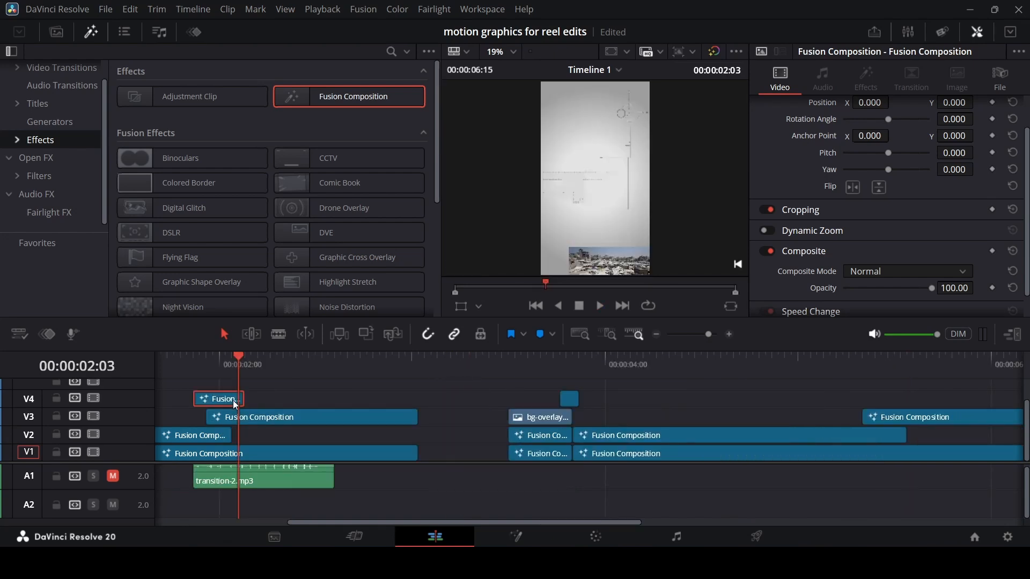
{"action": "key", "text": "ctrl+d"}
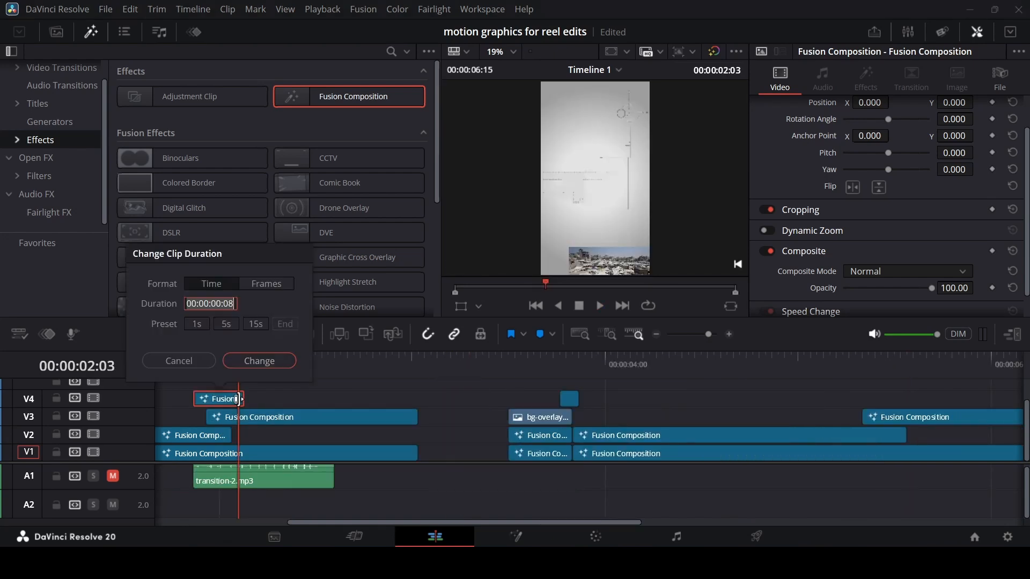
{"action": "left_click", "coordinate": [177, 362]}
- Place a Fusion Composition on V4 over the start of the last V3 clip and set its duration to 8 frames
{"action": "scroll", "coordinate": [520, 413], "scroll_direction": "right", "scroll_amount": 6}
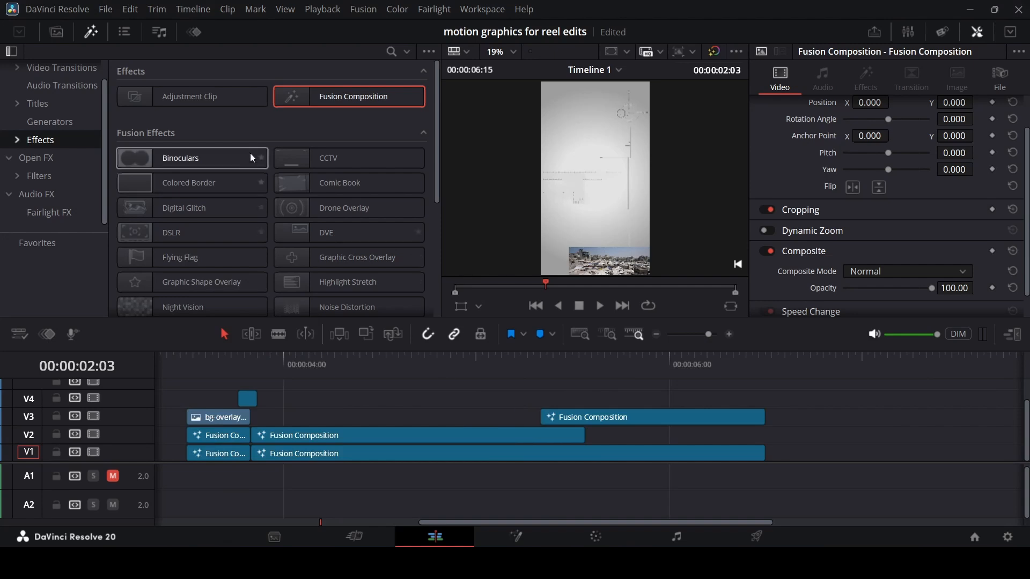
{"action": "left_click_drag", "start_coordinate": [350, 104], "coordinate": [584, 402]}
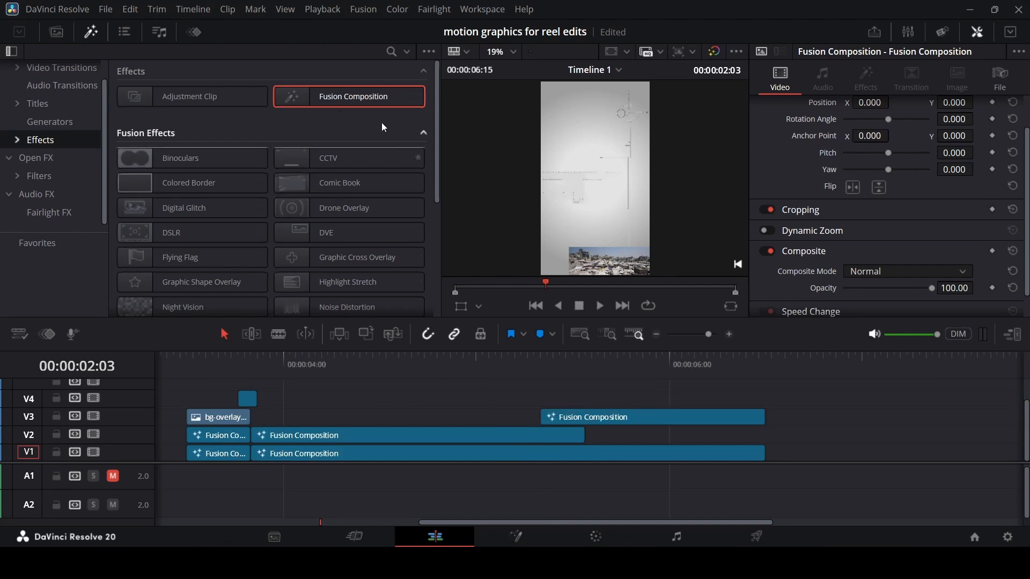
{"action": "left_click_drag", "start_coordinate": [376, 101], "coordinate": [568, 398]}
{"action": "key", "text": "ctrl+d"}
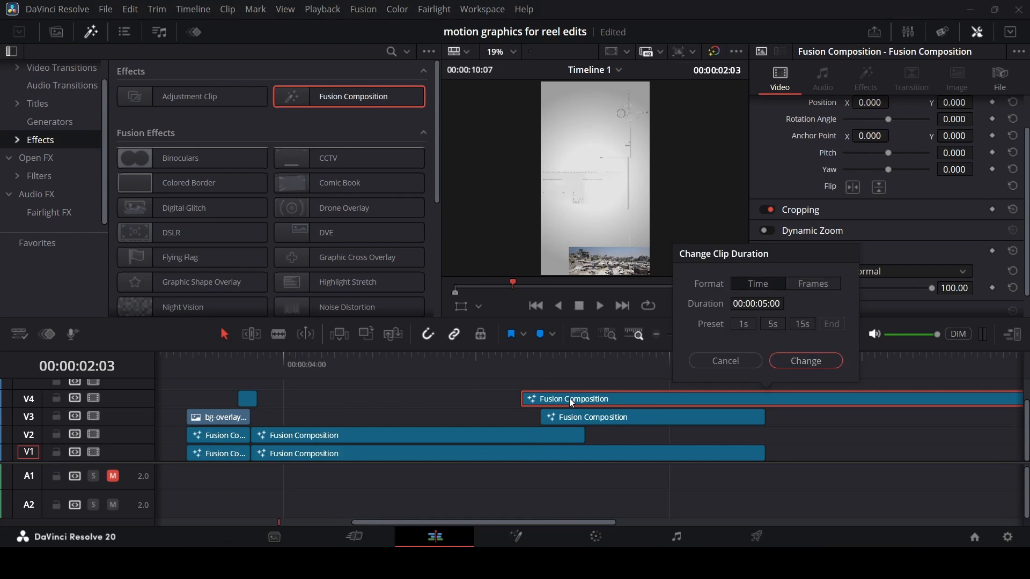
{"action": "left_click", "coordinate": [749, 301]}
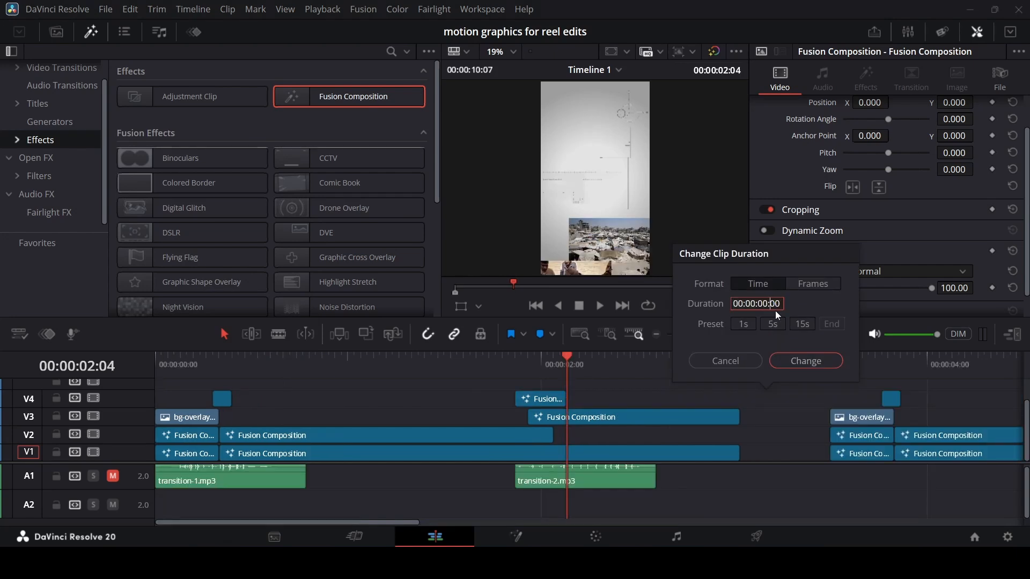
{"action": "key", "text": "Return"}
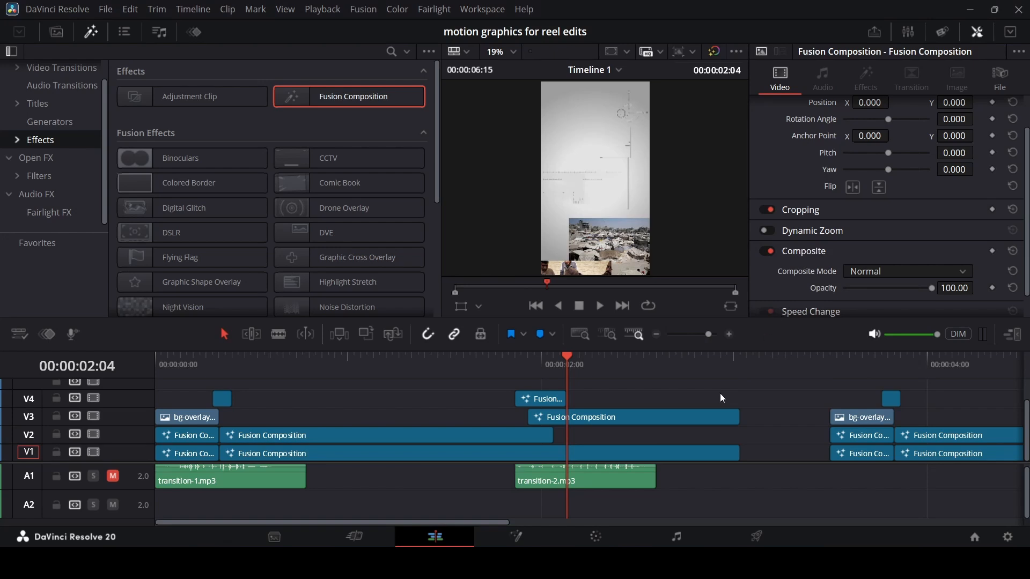
- Open the new V4 composition in Fusion and connect a Background node to MediaOut1
{"action": "scroll", "coordinate": [706, 418], "scroll_direction": "right", "scroll_amount": 5}
{"action": "scroll", "coordinate": [706, 418], "scroll_direction": "right", "scroll_amount": 1}
{"action": "mouse_move", "coordinate": [479, 369]}
{"action": "left_mouse_down"}
{"action": "mouse_move", "coordinate": [470, 389]}
{"action": "mouse_move", "coordinate": [465, 372]}
{"action": "left_mouse_up"}
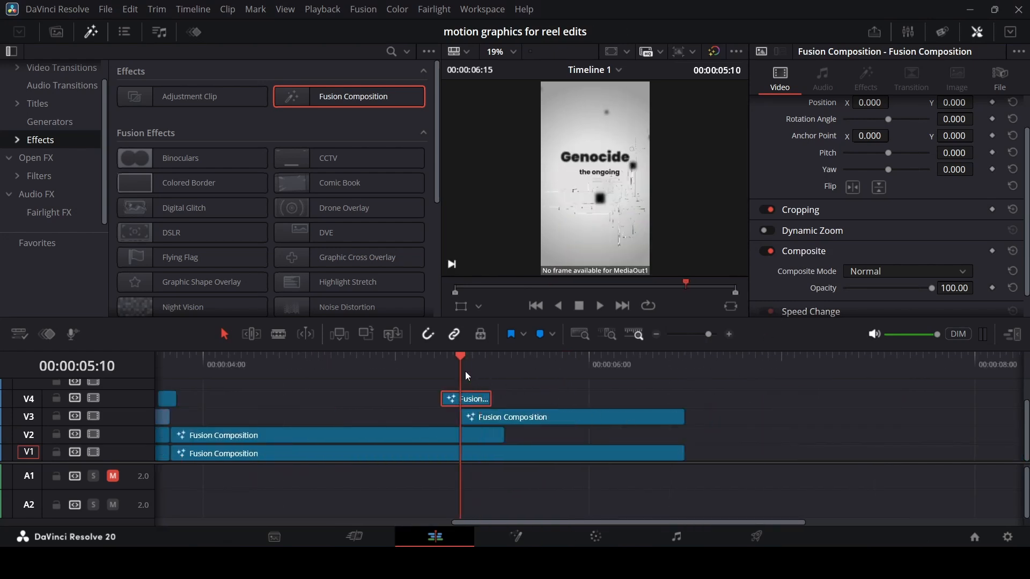
{"action": "right_click", "coordinate": [472, 393]}
{"action": "left_click", "coordinate": [530, 308]}
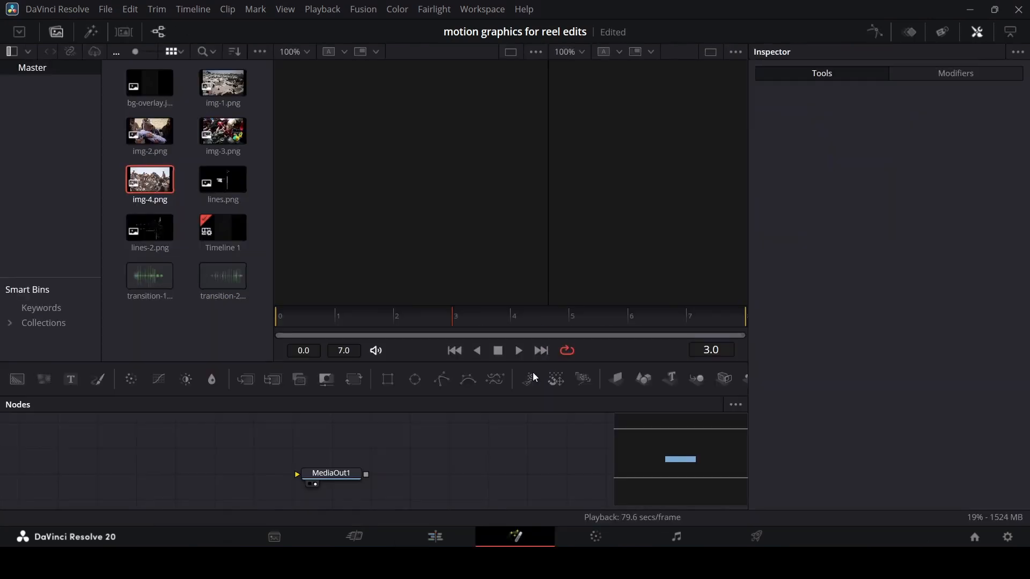
{"action": "left_click", "coordinate": [16, 379]}
{"action": "left_click_drag", "start_coordinate": [89, 449], "coordinate": [223, 476]}
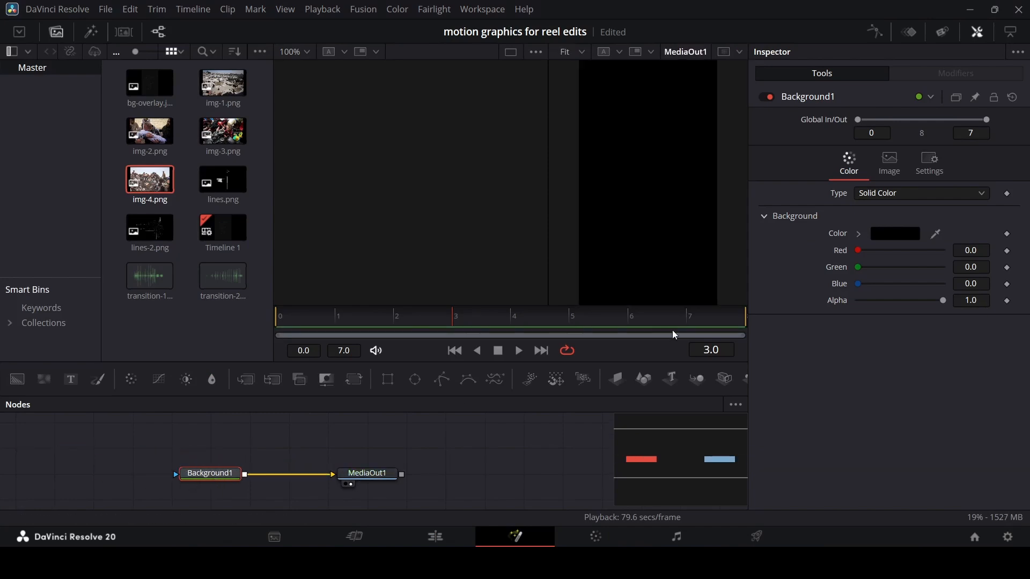
- Make Background1 white and place its color keyframe at frame 0 instead of frame 3
{"action": "left_click", "coordinate": [859, 234]}
{"action": "left_click_drag", "start_coordinate": [875, 262], "coordinate": [829, 222]}
{"action": "left_click", "coordinate": [860, 235]}
{"action": "left_click", "coordinate": [1007, 236]}
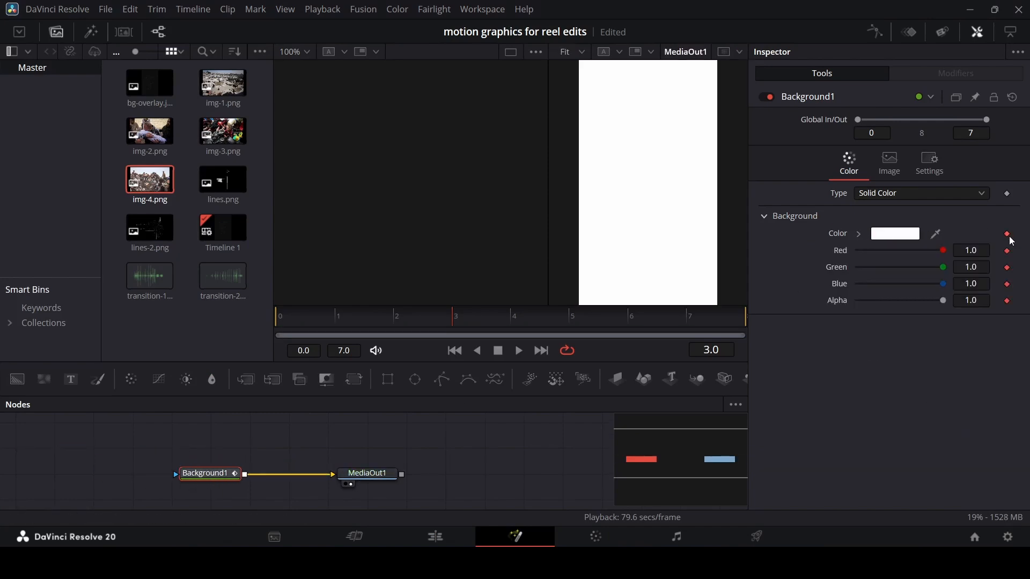
{"action": "left_click_drag", "start_coordinate": [336, 323], "coordinate": [272, 333]}
{"action": "left_click", "coordinate": [456, 320]}
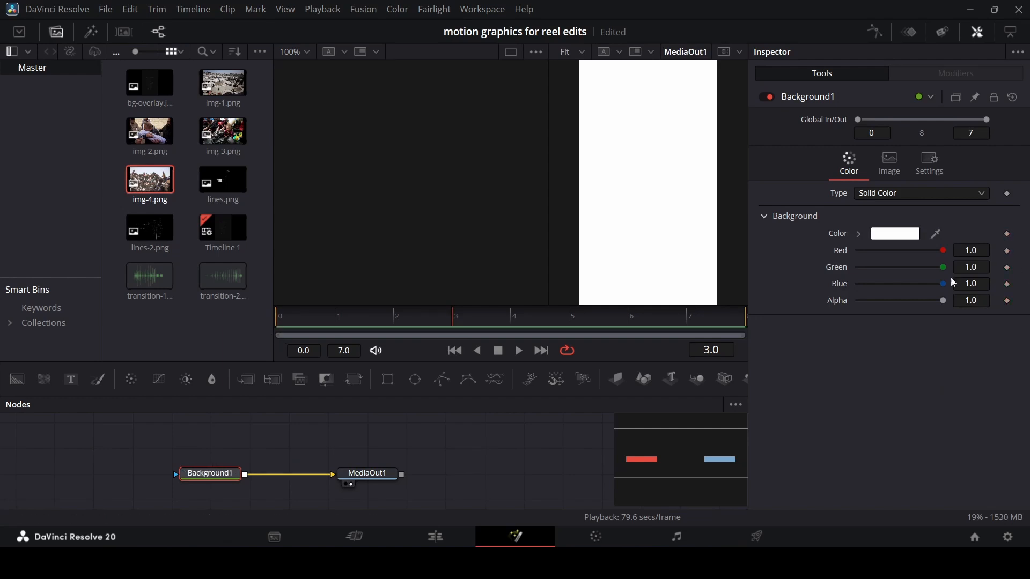
{"action": "left_click", "coordinate": [1007, 235]}
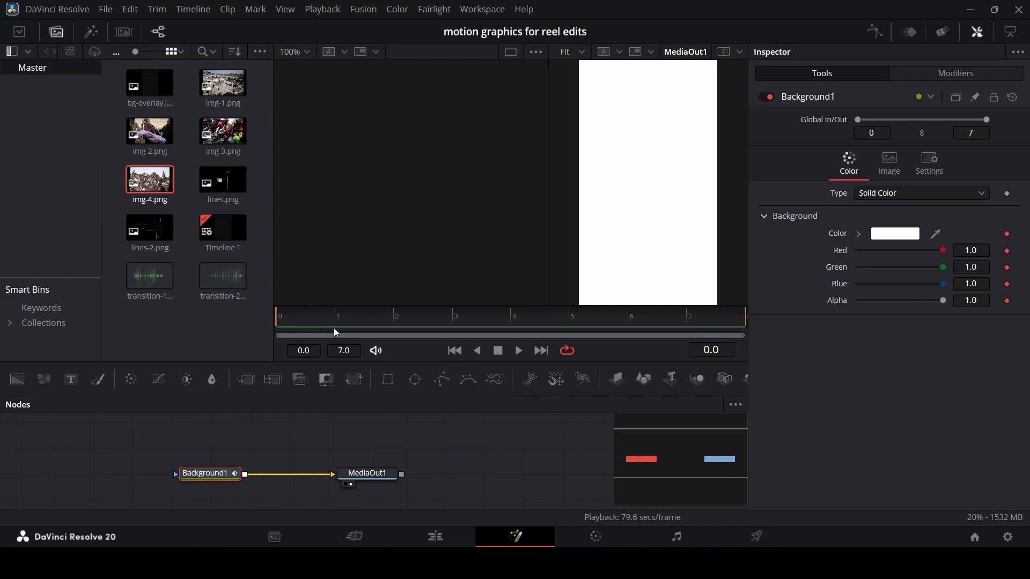
- At frame 2, set Background1's alpha to 0.472 and its color to black
{"action": "left_click", "coordinate": [395, 322]}
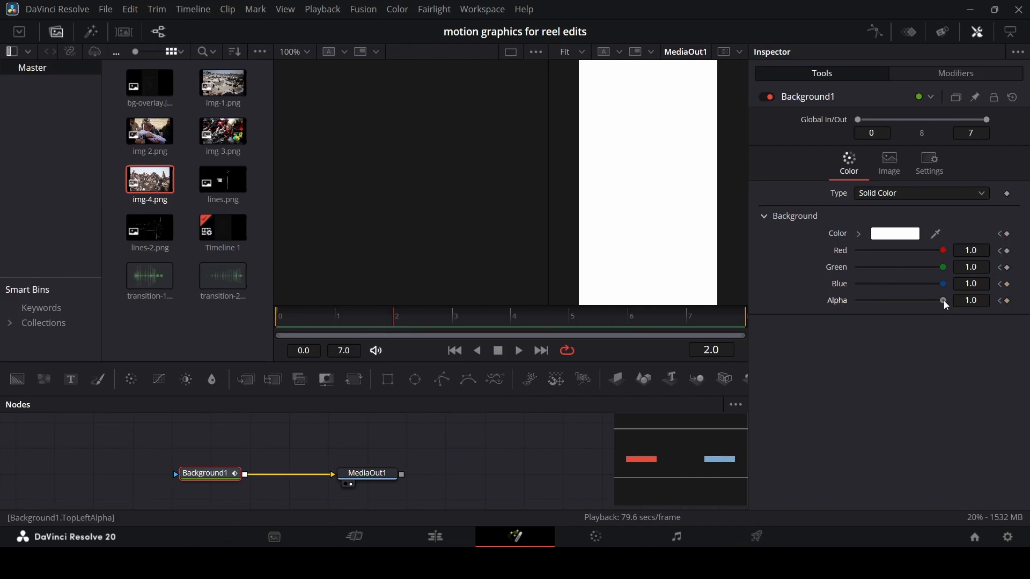
{"action": "left_click_drag", "start_coordinate": [944, 301], "coordinate": [898, 310]}
{"action": "left_click", "coordinate": [859, 235]}
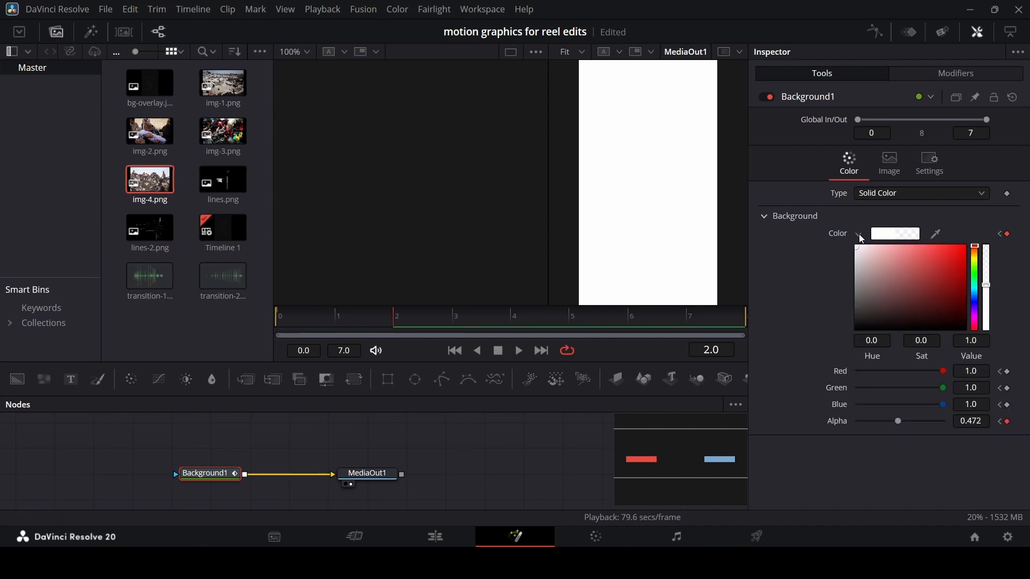
{"action": "left_click_drag", "start_coordinate": [858, 248], "coordinate": [853, 355]}
{"action": "left_click", "coordinate": [858, 235]}
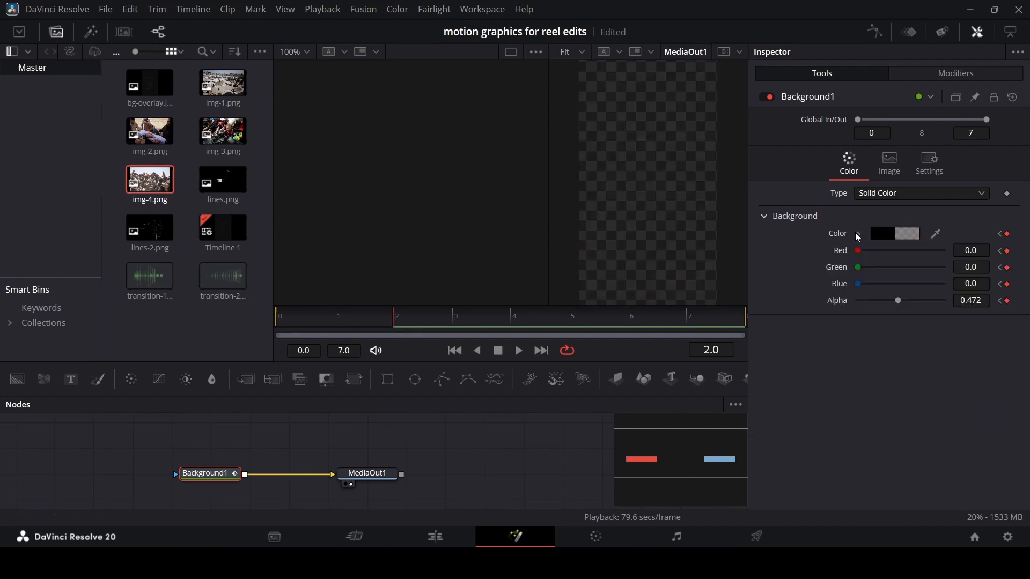
- Refine Background1's alpha at frame 2 and set it to 0.331 at frame 3
{"action": "left_click_drag", "start_coordinate": [313, 324], "coordinate": [419, 332]}
{"action": "left_click_drag", "start_coordinate": [901, 303], "coordinate": [884, 304]}
{"action": "mouse_move", "coordinate": [397, 326]}
{"action": "left_mouse_down"}
{"action": "mouse_move", "coordinate": [372, 326]}
{"action": "mouse_move", "coordinate": [465, 326]}
{"action": "mouse_move", "coordinate": [408, 335]}
{"action": "left_mouse_up"}
{"action": "left_click_drag", "start_coordinate": [899, 303], "coordinate": [907, 303]}
- Set Background1's alpha to 1.0 at frame 6 and to 0.0 at frame 7
{"action": "left_click_drag", "start_coordinate": [416, 325], "coordinate": [533, 327]}
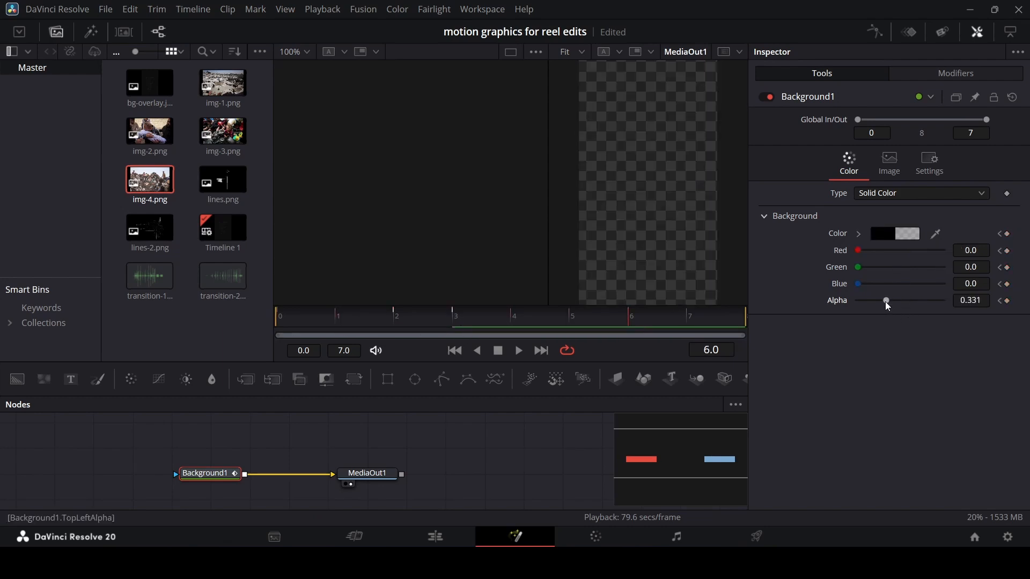
{"action": "left_click_drag", "start_coordinate": [886, 301], "coordinate": [1007, 303]}
{"action": "key", "text": "space"}
{"action": "left_click_drag", "start_coordinate": [661, 326], "coordinate": [696, 326]}
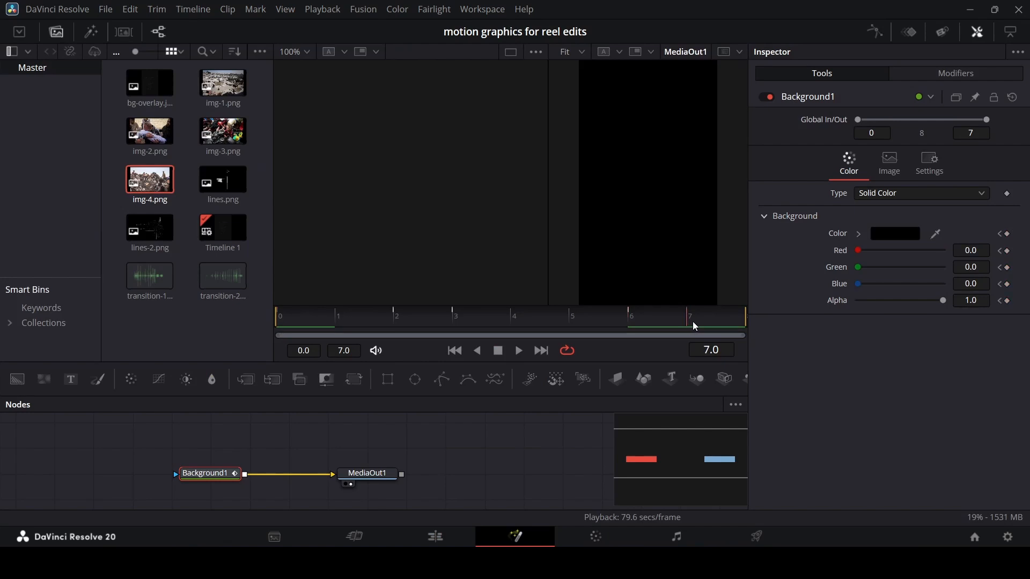
{"action": "left_click_drag", "start_coordinate": [944, 302], "coordinate": [839, 312]}
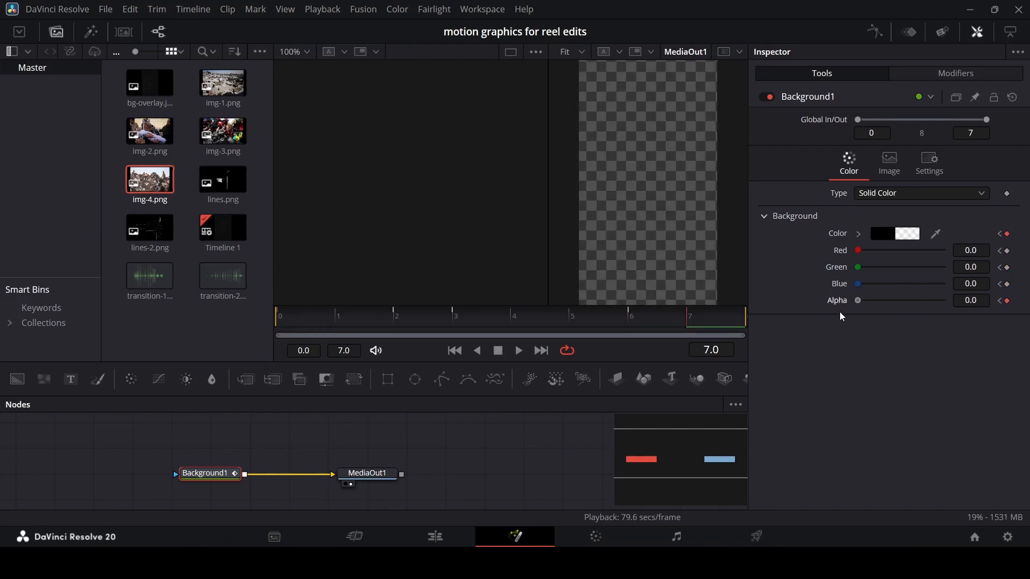
- Return to the Edit page, play the new flash and align its V4 clip with the start of the V3 composition
{"action": "left_click", "coordinate": [424, 541]}
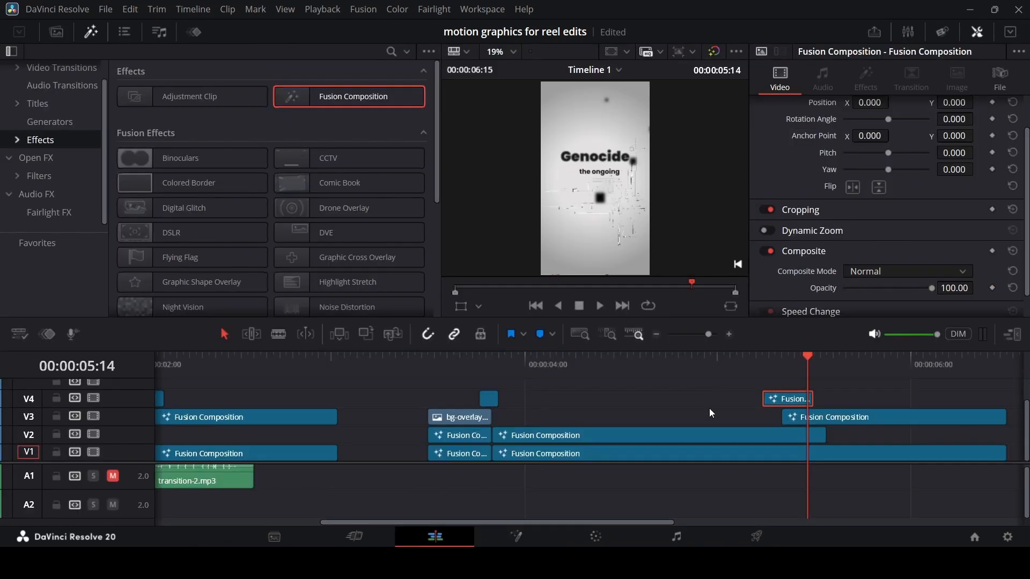
{"action": "left_click", "coordinate": [727, 360]}
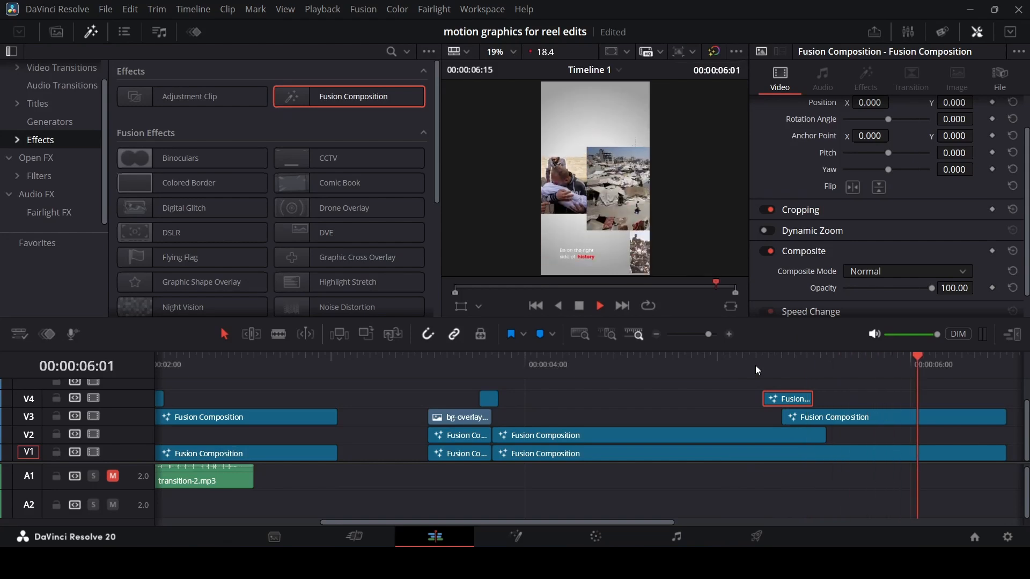
{"action": "left_click", "coordinate": [755, 365]}
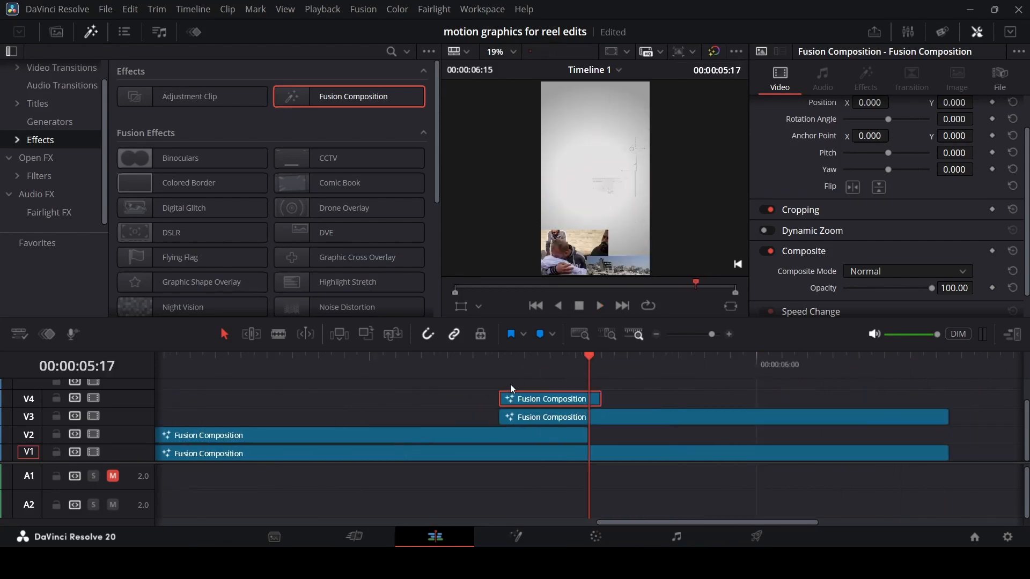
- Temporarily disable track V4 to scrub the cut beneath the flash up to 00:00:05:17
{"action": "left_click", "coordinate": [94, 398]}
{"action": "left_click_drag", "start_coordinate": [553, 365], "coordinate": [593, 369]}
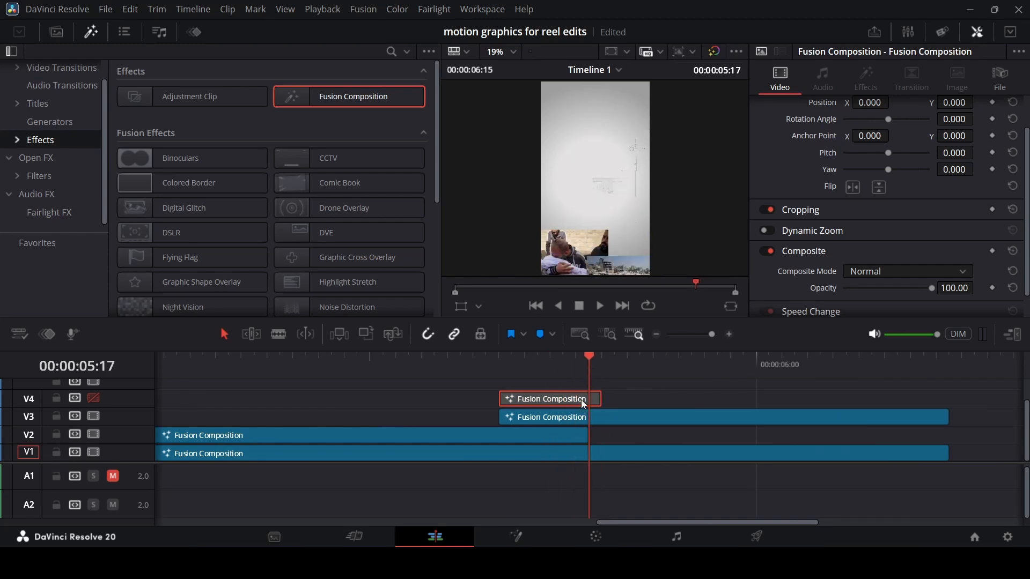
{"action": "left_click", "coordinate": [95, 399]}
- Shift the V4 flash clip two frames later, one frame at a time, playing the cut after each move
{"action": "left_click_drag", "start_coordinate": [536, 403], "coordinate": [598, 398]}
{"action": "left_click", "coordinate": [497, 369]}
{"action": "key", "text": "space"}
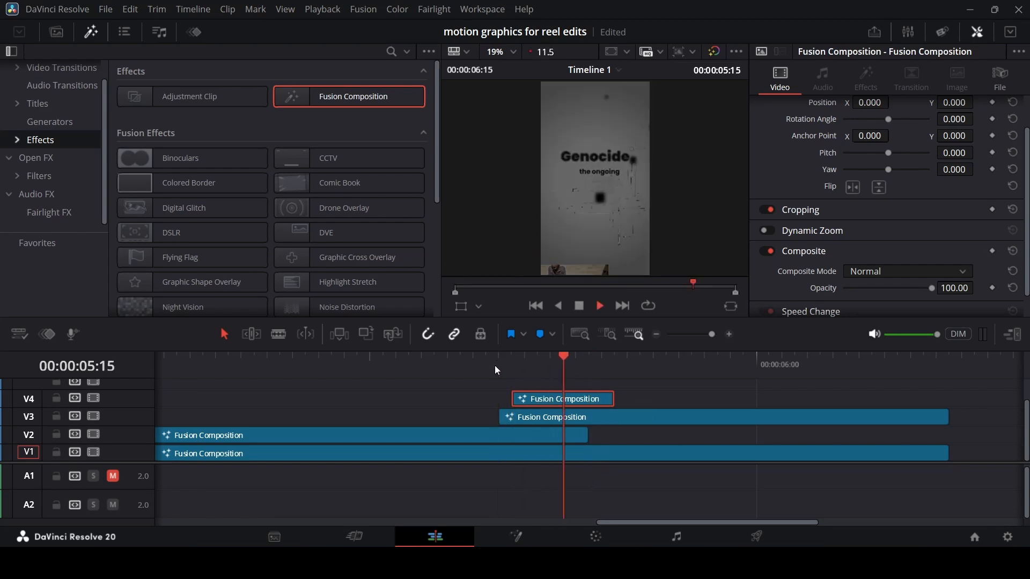
{"action": "left_click", "coordinate": [569, 368]}
{"action": "left_click_drag", "start_coordinate": [581, 402], "coordinate": [595, 398]}
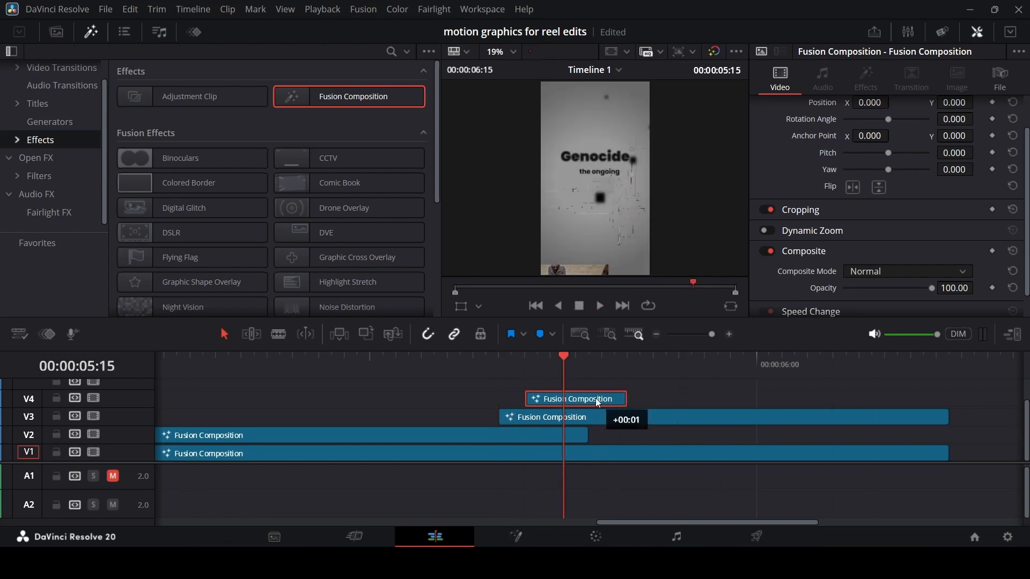
{"action": "left_click", "coordinate": [478, 365]}
{"action": "key", "text": "space"}
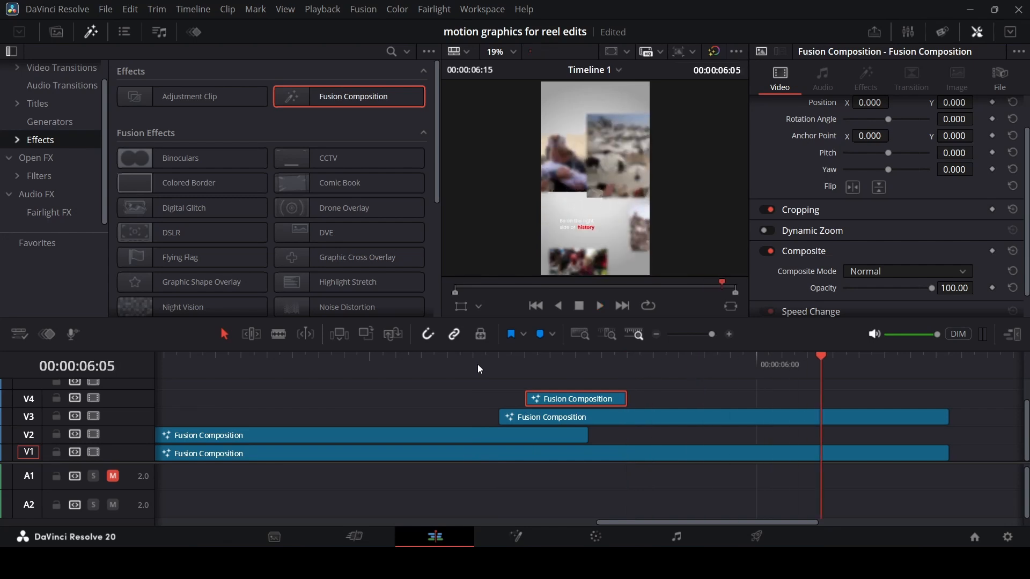
- Move the V3 composition two frames later to start together with the V4 flash clip, and play the result
{"action": "left_click", "coordinate": [500, 365]}
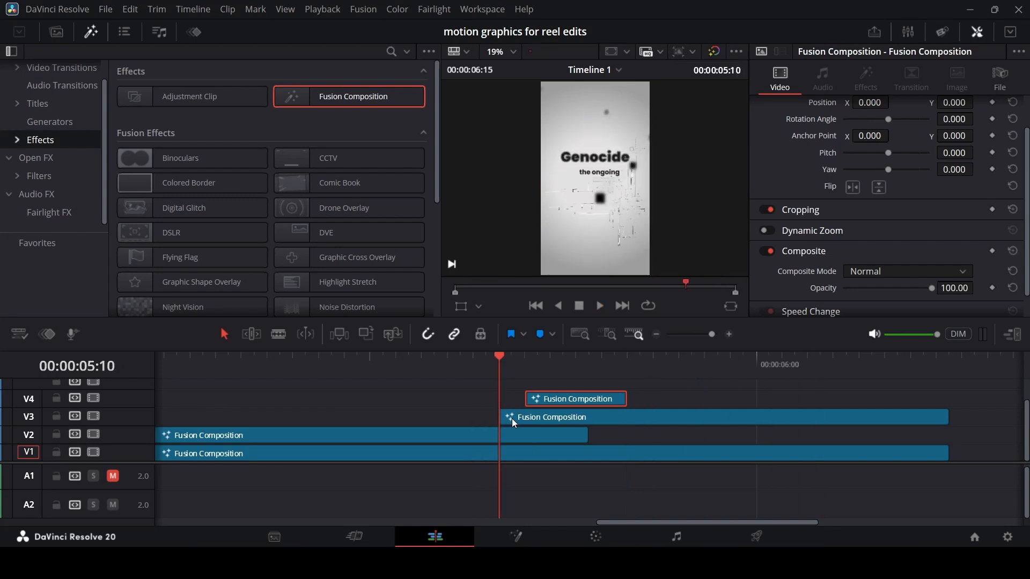
{"action": "left_click_drag", "start_coordinate": [511, 418], "coordinate": [547, 420]}
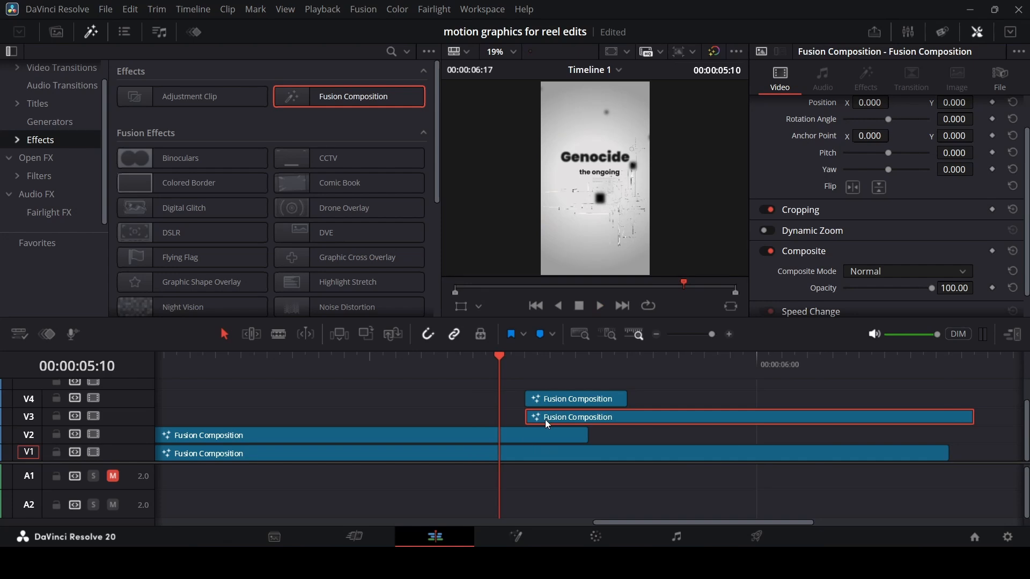
{"action": "key", "text": "space"}
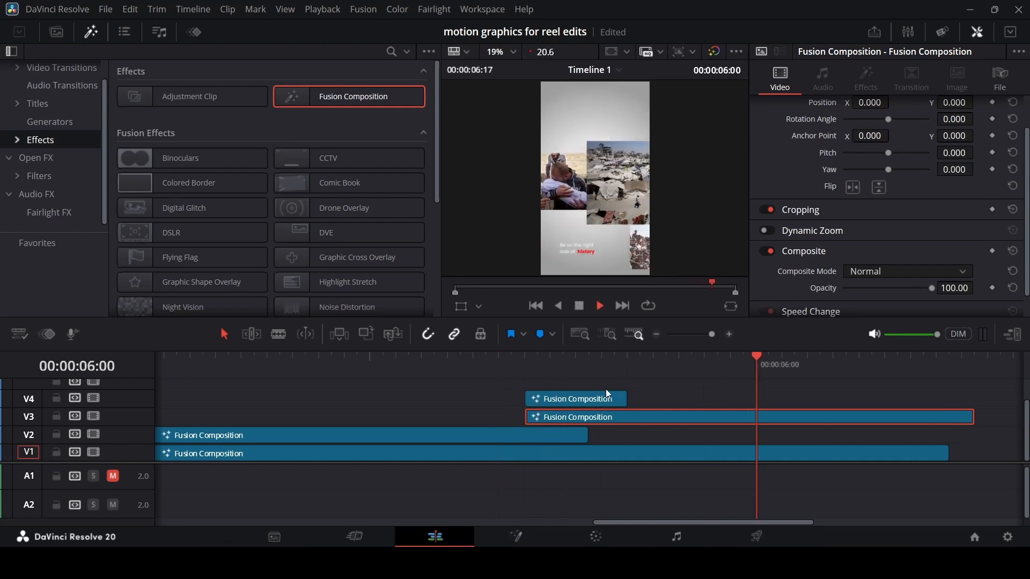
{"action": "key", "text": "space"}
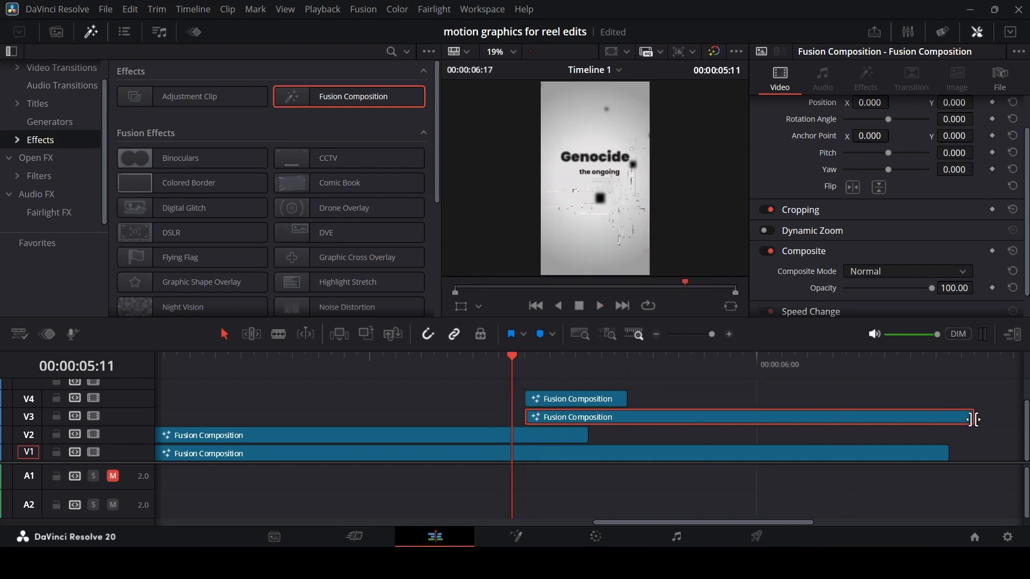
- Trim the end of the V3 composition to match the V1 clip and play to the end of the timeline
{"action": "left_click_drag", "start_coordinate": [973, 419], "coordinate": [950, 419]}
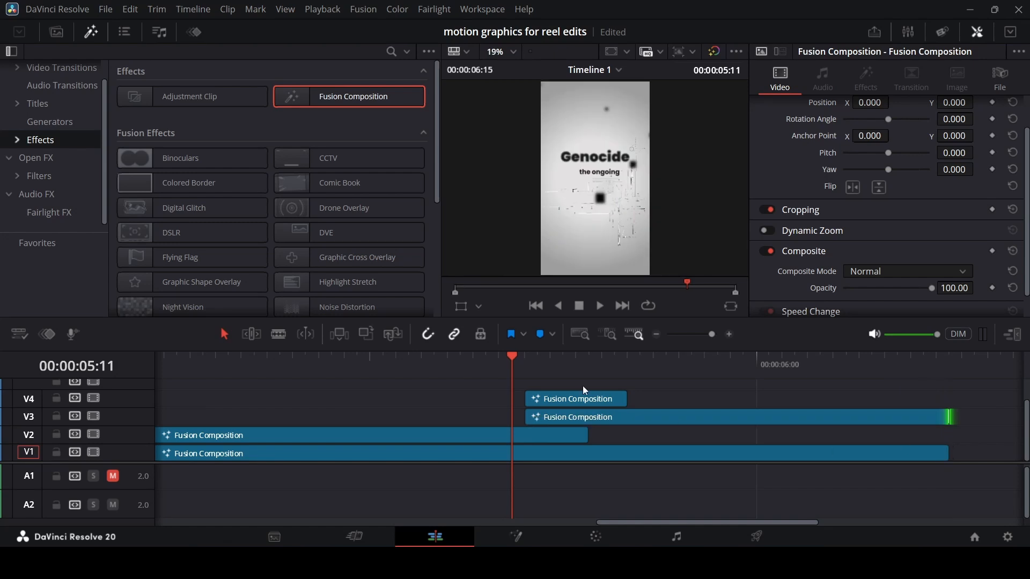
{"action": "key", "text": "space"}
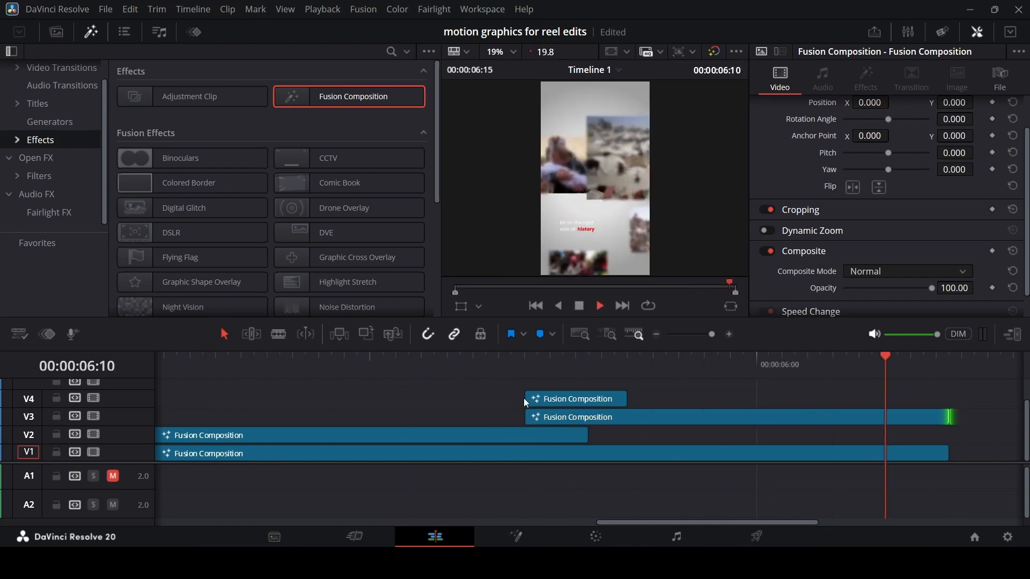
{"action": "scroll", "coordinate": [573, 421], "scroll_direction": "down", "scroll_amount": 7}
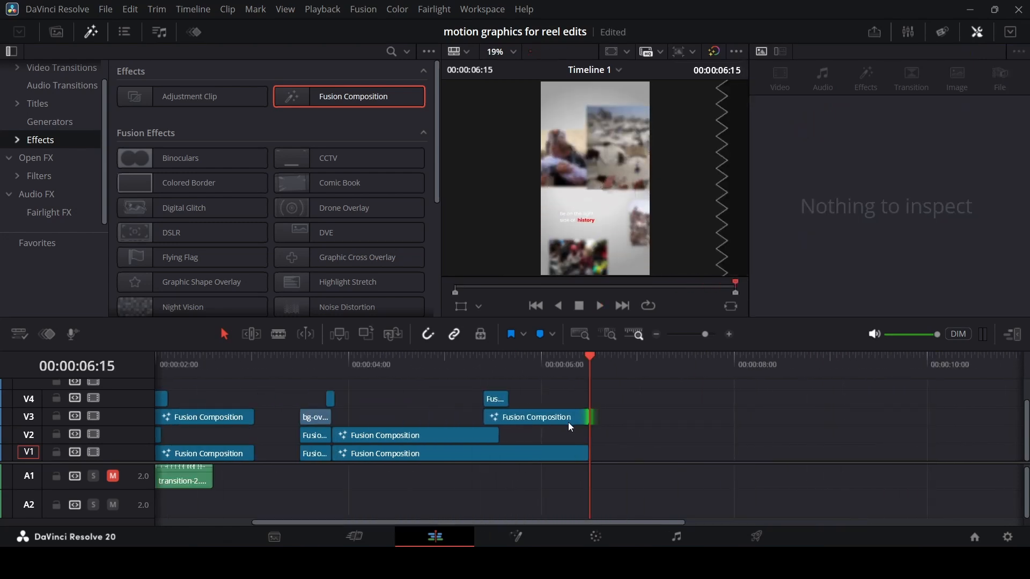
- Extend the end of the V1 composition two frames to match the V3 clip at 00:00:06:17, and play the ending
{"action": "left_click", "coordinate": [568, 423]}
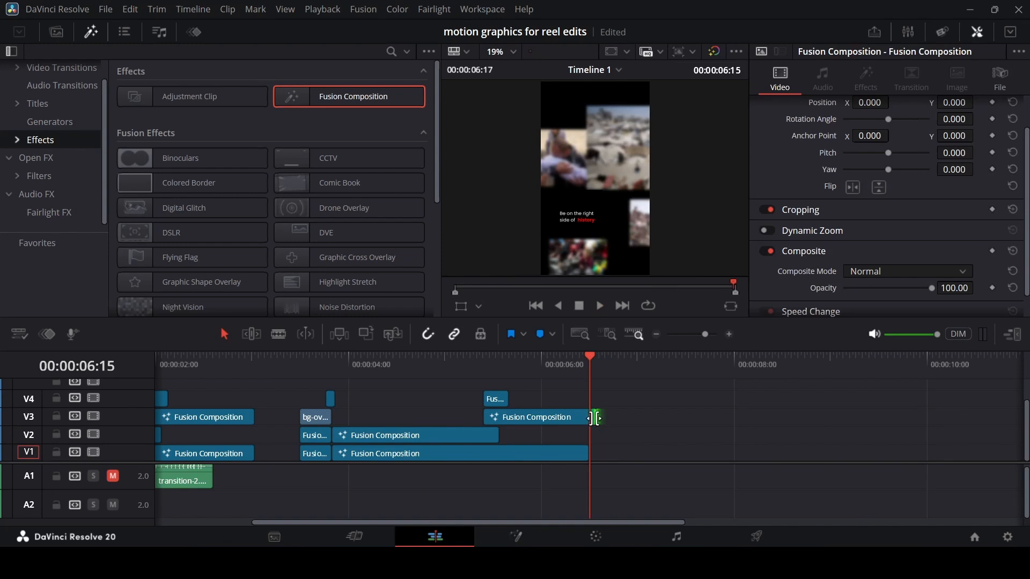
{"action": "scroll", "coordinate": [589, 419], "scroll_direction": "up", "scroll_amount": 2}
{"action": "scroll", "coordinate": [590, 419], "scroll_direction": "up", "scroll_amount": 1}
{"action": "left_click", "coordinate": [589, 453]}
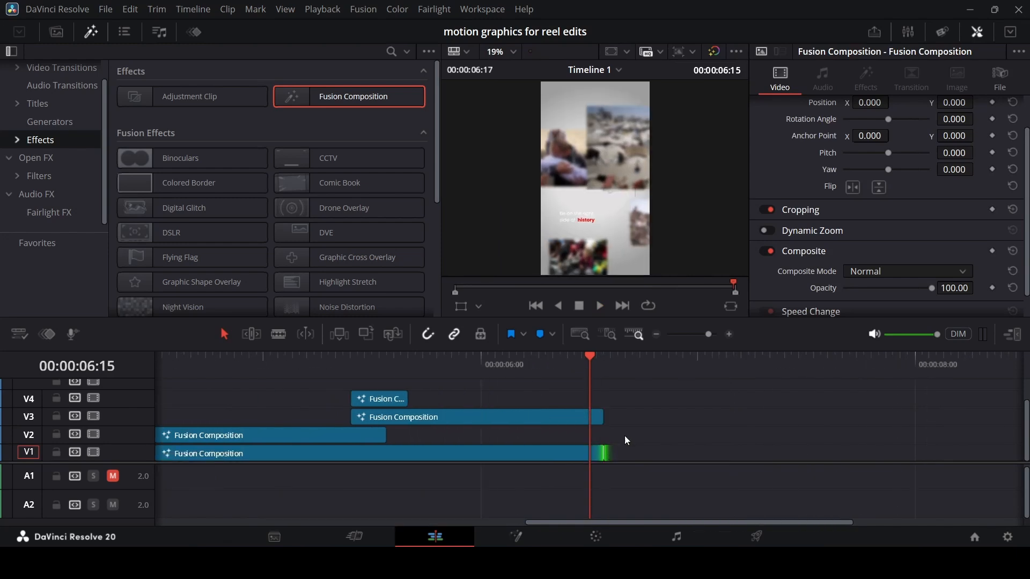
{"action": "left_click", "coordinate": [320, 377]}
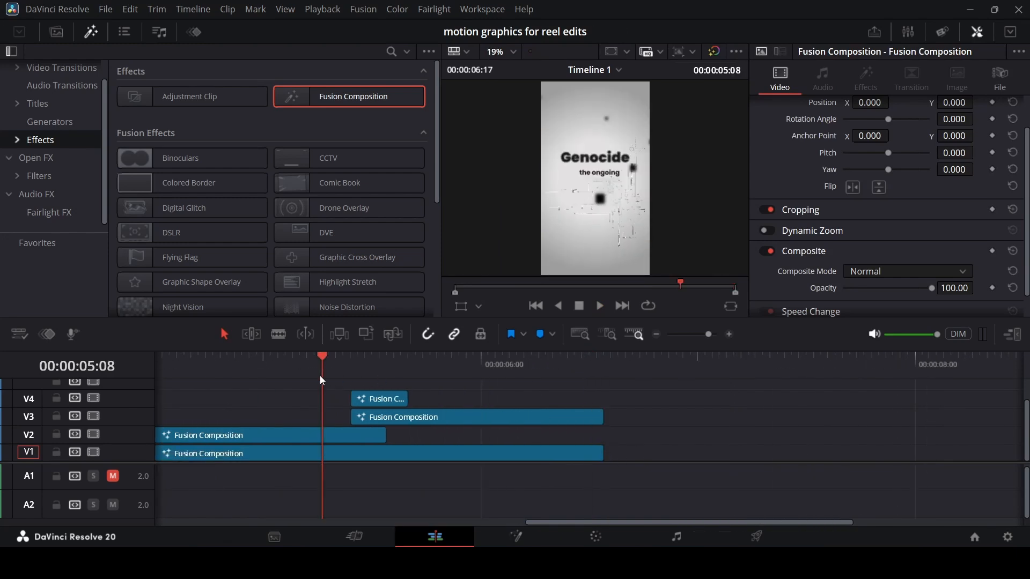
{"action": "key", "text": "space"}
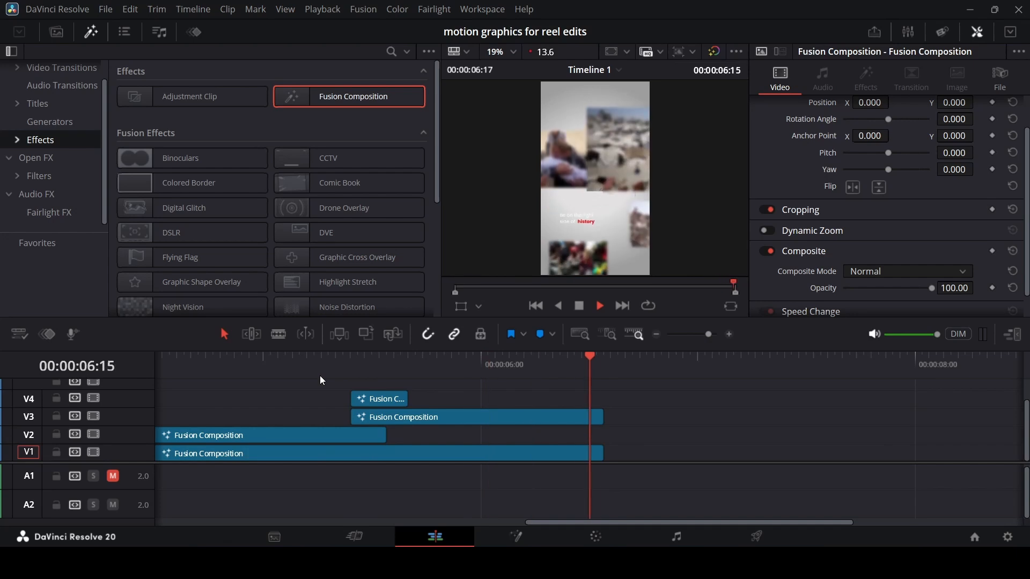
{"action": "left_click", "coordinate": [313, 369]}
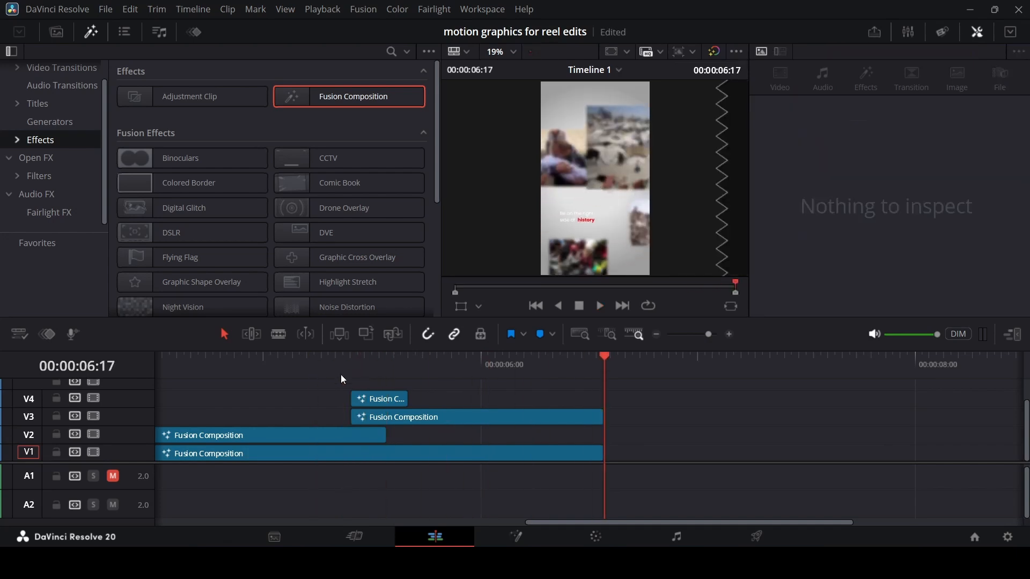
- Add transition-1.mp3 to audio track A1, starting with the bg-overlay clip at 00:00:03:15
{"action": "scroll", "coordinate": [488, 418], "scroll_direction": "down", "scroll_amount": 1}
{"action": "scroll", "coordinate": [488, 418], "scroll_direction": "down", "scroll_amount": 3}
{"action": "scroll", "coordinate": [488, 419], "scroll_direction": "up", "scroll_amount": 2}
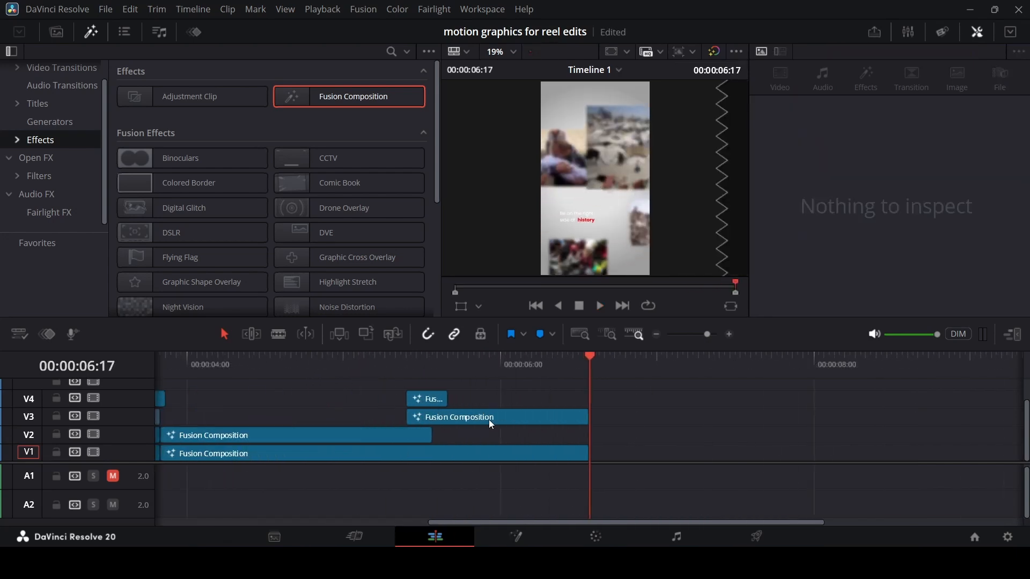
{"action": "scroll", "coordinate": [489, 419], "scroll_direction": "left", "scroll_amount": 3}
{"action": "left_click", "coordinate": [58, 31]}
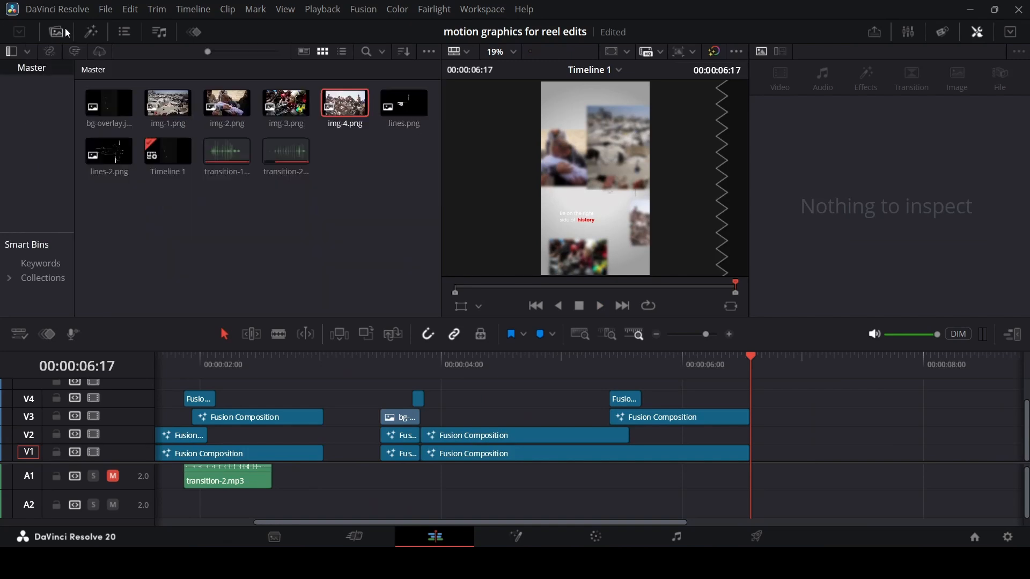
{"action": "left_click_drag", "start_coordinate": [232, 158], "coordinate": [413, 487]}
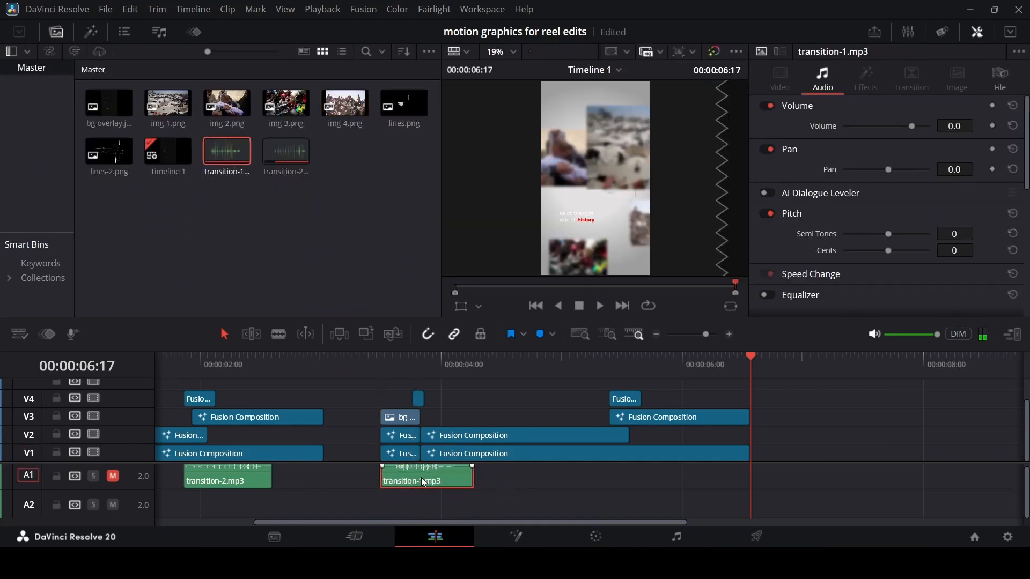
{"action": "scroll", "coordinate": [397, 429], "scroll_direction": "right", "scroll_amount": 1}
{"action": "left_click", "coordinate": [366, 374]}
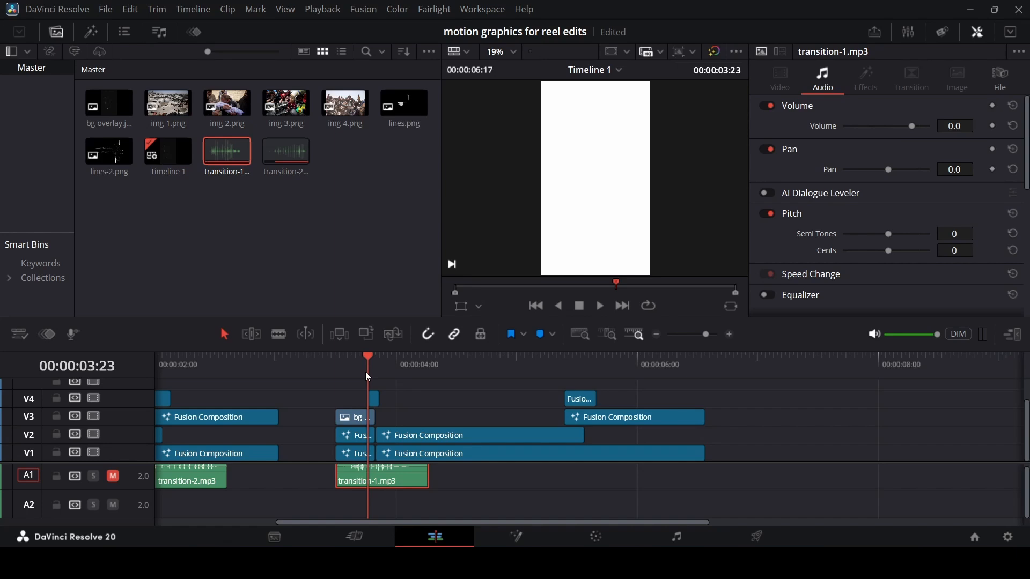
{"action": "left_click", "coordinate": [333, 368]}
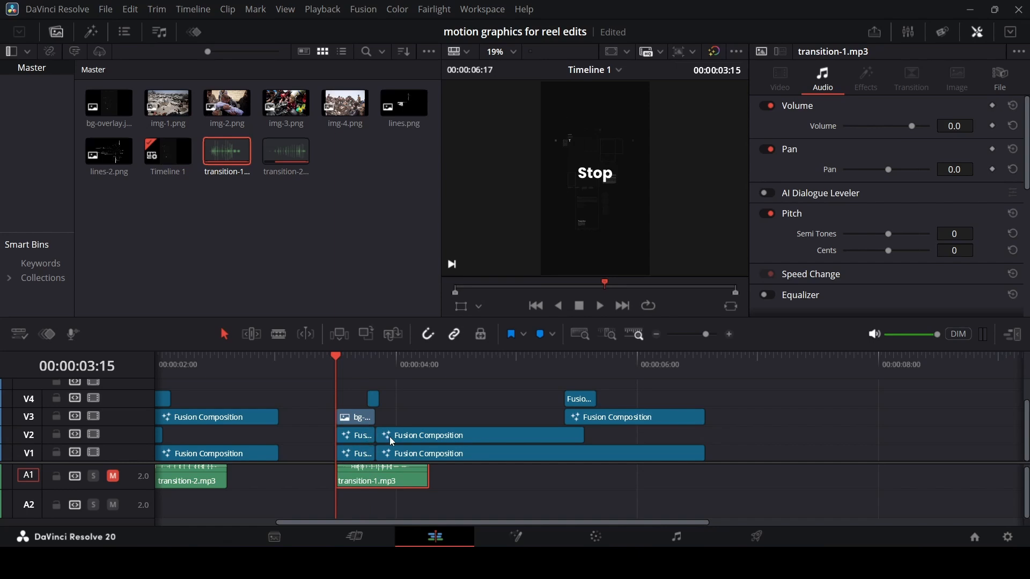
- Place transition-2.mp3 on track A1 beneath the last V4 flash clip and set the playhead to the flash's start at 00:00:05:12
{"action": "left_click_drag", "start_coordinate": [286, 153], "coordinate": [570, 488]}
{"action": "left_click", "coordinate": [566, 365]}
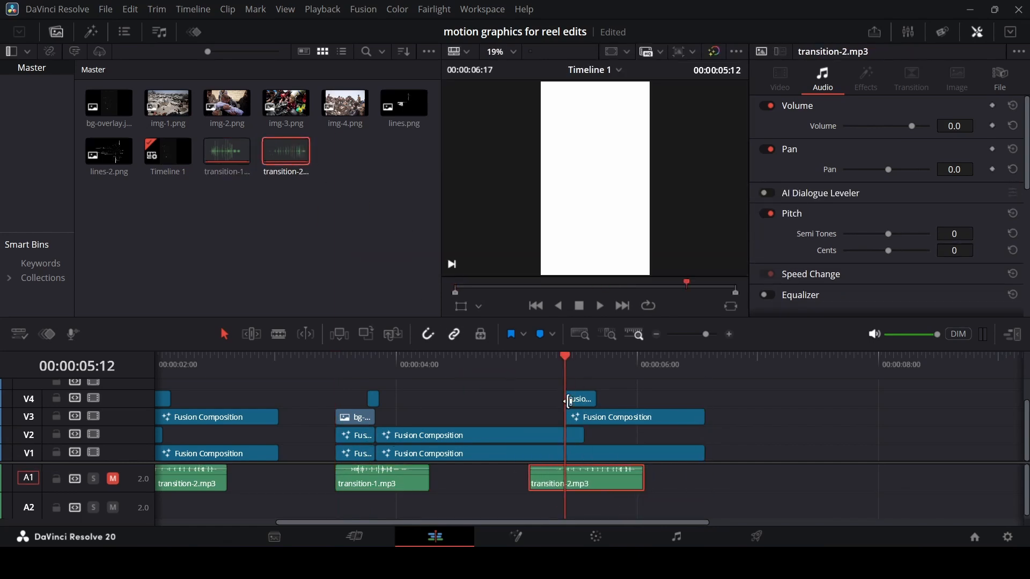
{"action": "scroll", "coordinate": [468, 477], "scroll_direction": "left", "scroll_amount": 3}
{"action": "scroll", "coordinate": [587, 476], "scroll_direction": "right", "scroll_amount": 5}
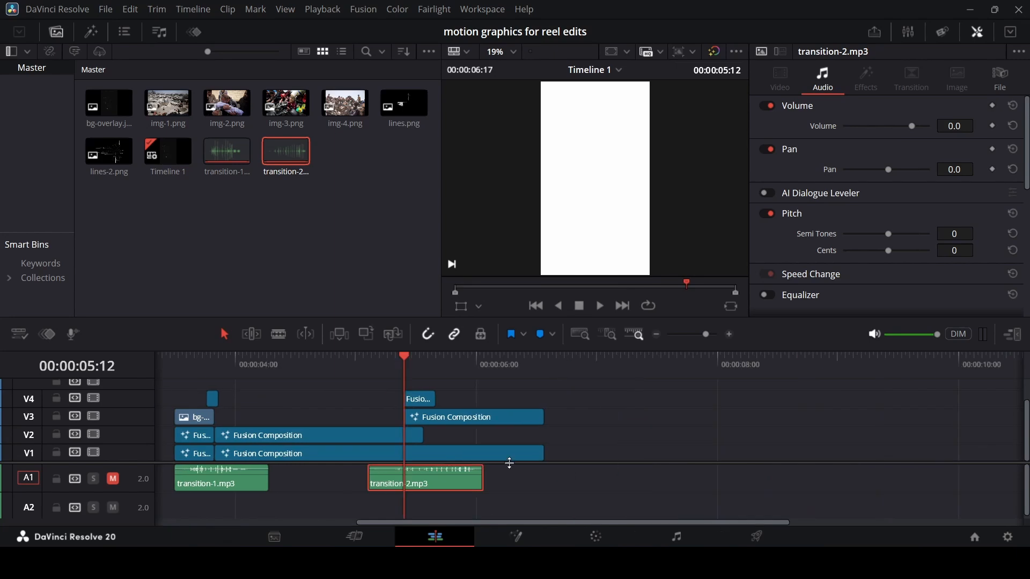
- Trim the start of the last transition-2.mp3 clip to the V4 flash's start at 00:00:05:12 and scrub through the flash
{"action": "scroll", "coordinate": [508, 463], "scroll_direction": "up", "scroll_amount": 6}
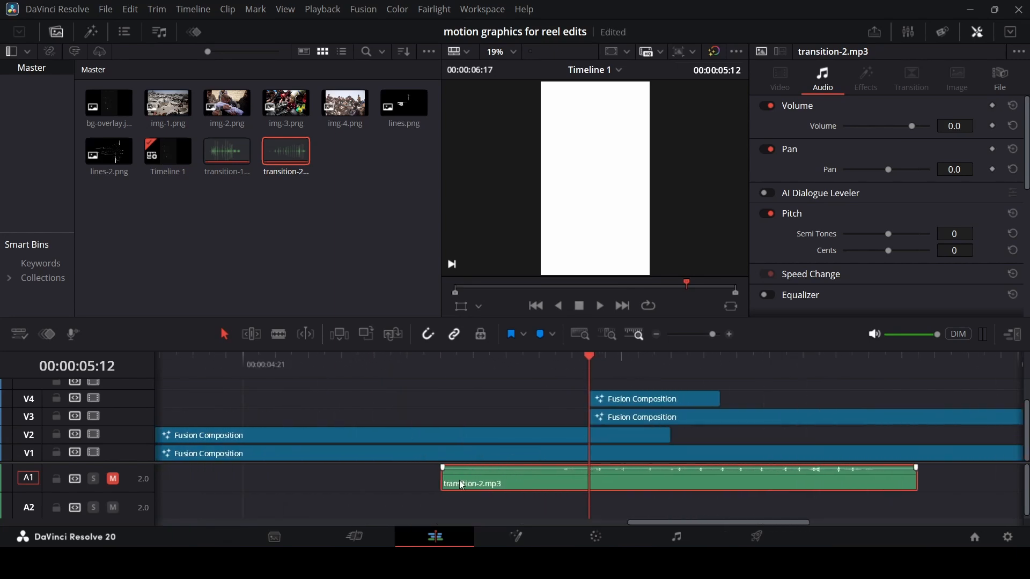
{"action": "left_click_drag", "start_coordinate": [462, 485], "coordinate": [631, 485]}
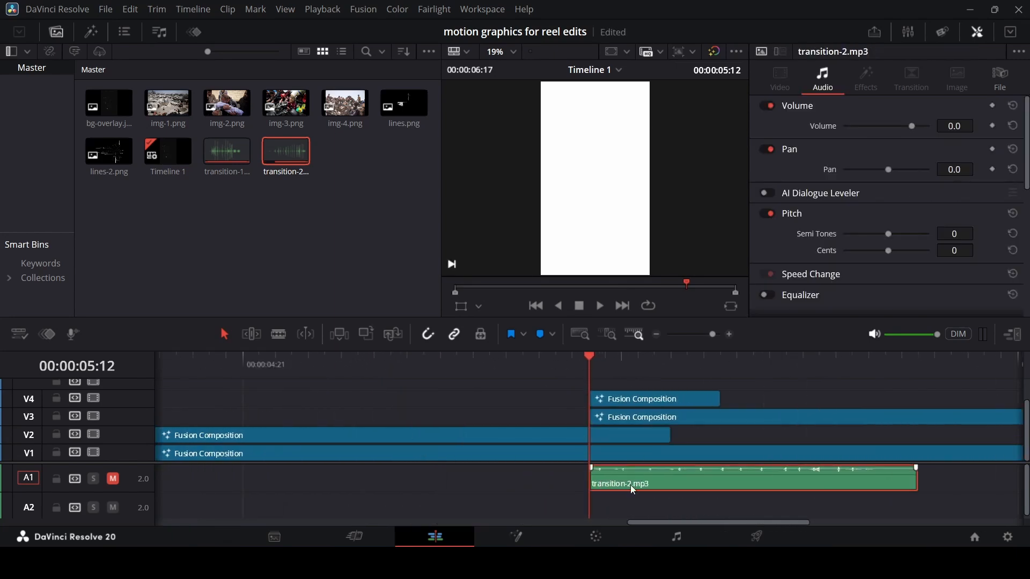
{"action": "left_click", "coordinate": [556, 366]}
{"action": "left_click", "coordinate": [637, 370]}
{"action": "left_click_drag", "start_coordinate": [637, 371], "coordinate": [722, 367]}
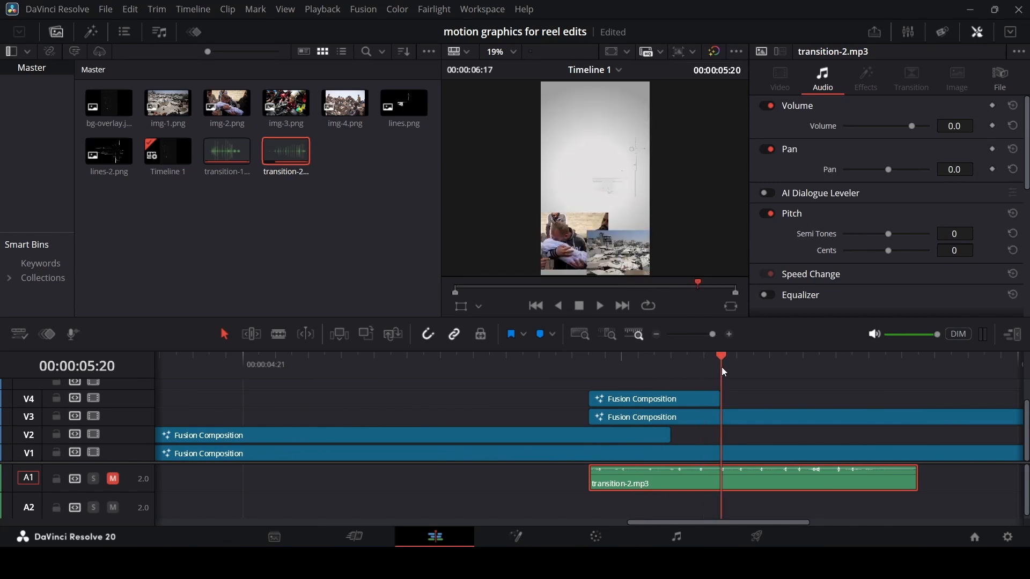
- Unmute audio track A1, play from 00:00:03:15 to the end, and replay from just before the last flash
{"action": "scroll", "coordinate": [650, 442], "scroll_direction": "down", "scroll_amount": 3}
{"action": "scroll", "coordinate": [643, 450], "scroll_direction": "down", "scroll_amount": 4}
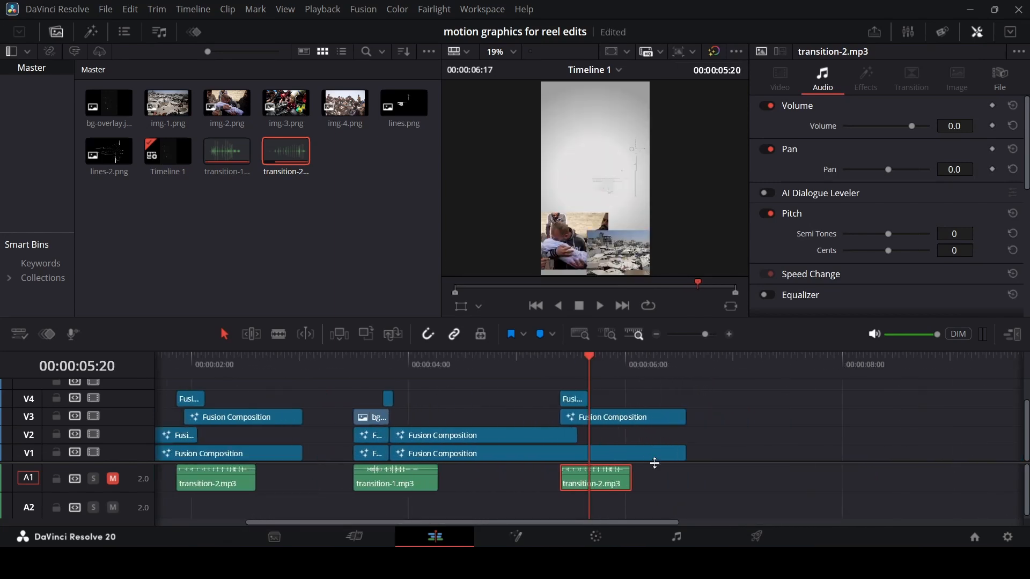
{"action": "left_click", "coordinate": [653, 463]}
{"action": "left_click", "coordinate": [355, 395]}
{"action": "left_click", "coordinate": [113, 478]}
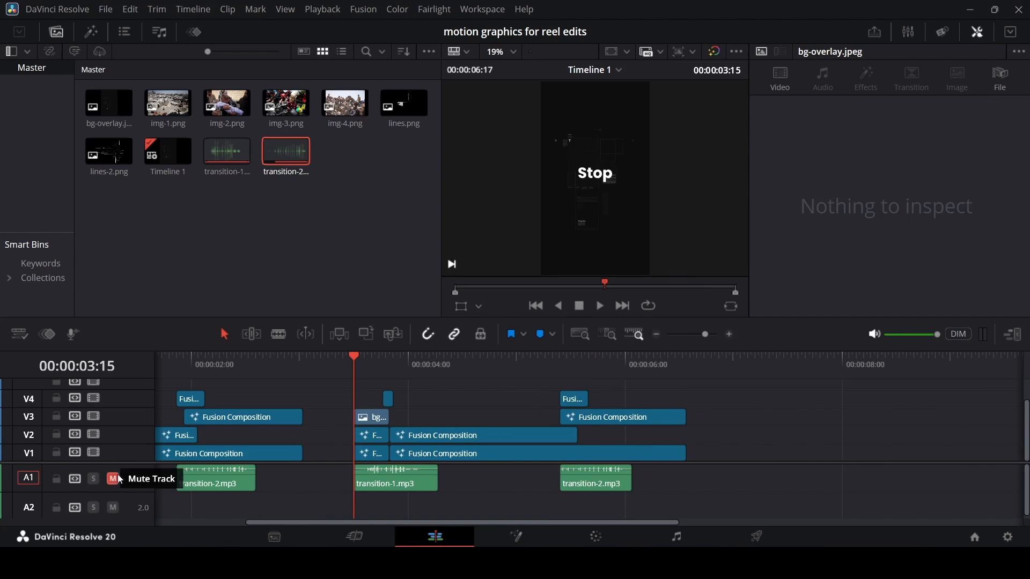
{"action": "key", "text": "space"}
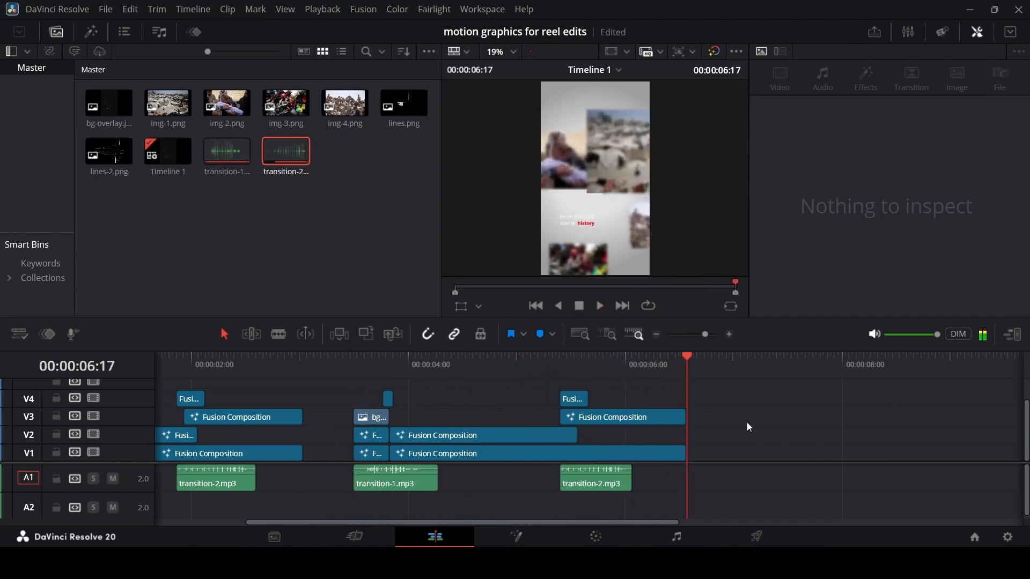
{"action": "left_click", "coordinate": [551, 369]}
{"action": "key", "text": "space"}
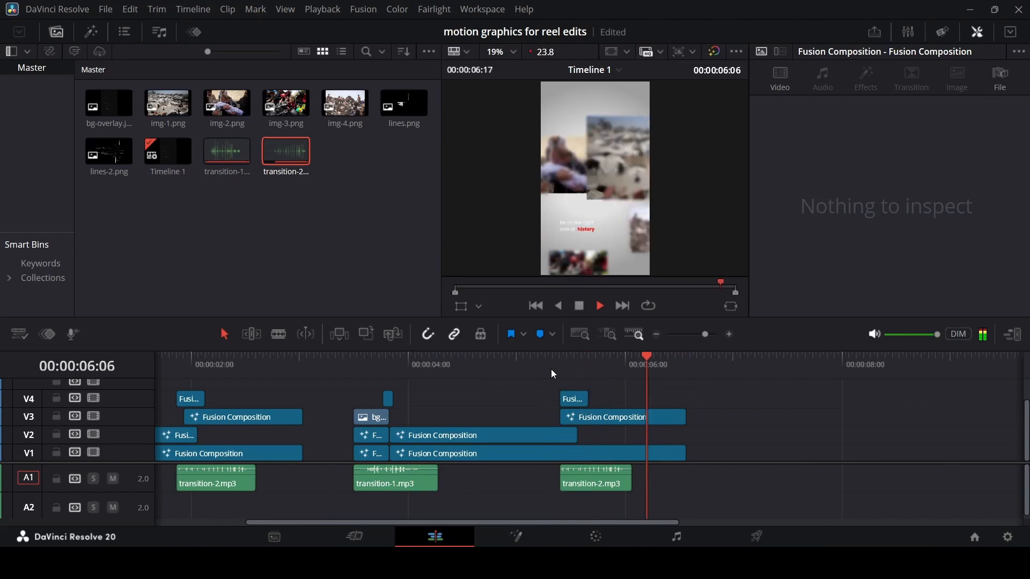